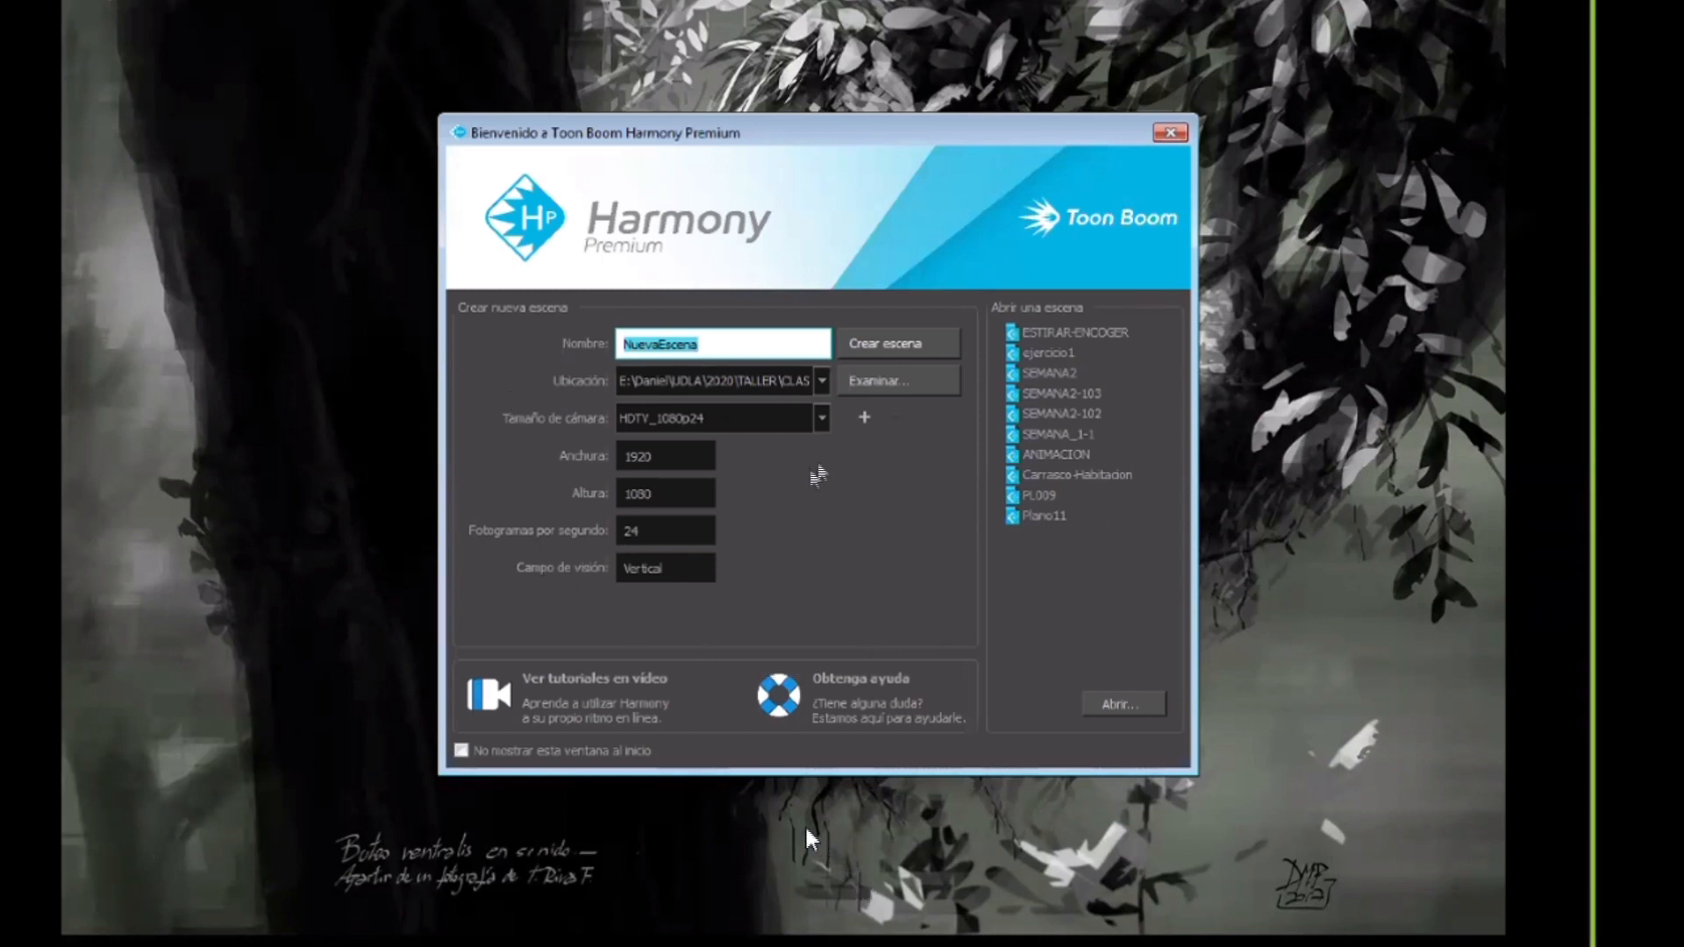
- Browse for the new scene's location on drive E, going through Mis documentos, UDLA, 2020 and TALLER to CLASES ON-LINE
{"action": "left_click", "coordinate": [886, 384]}
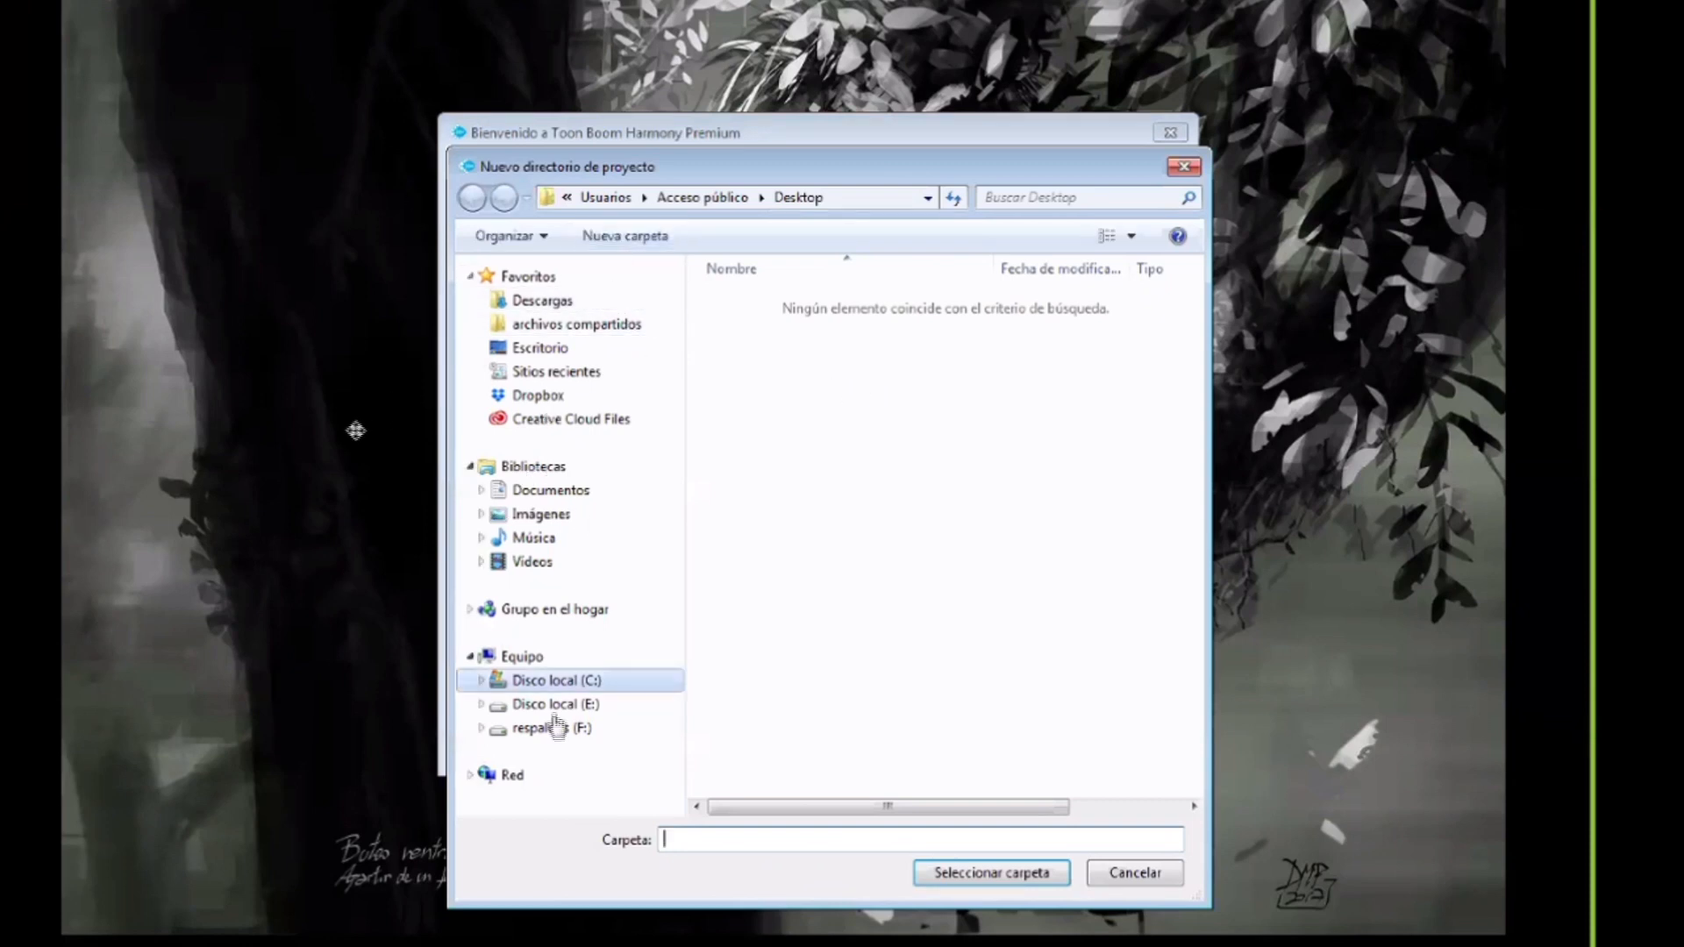
{"action": "left_click", "coordinate": [552, 705]}
{"action": "double_click", "coordinate": [781, 397]}
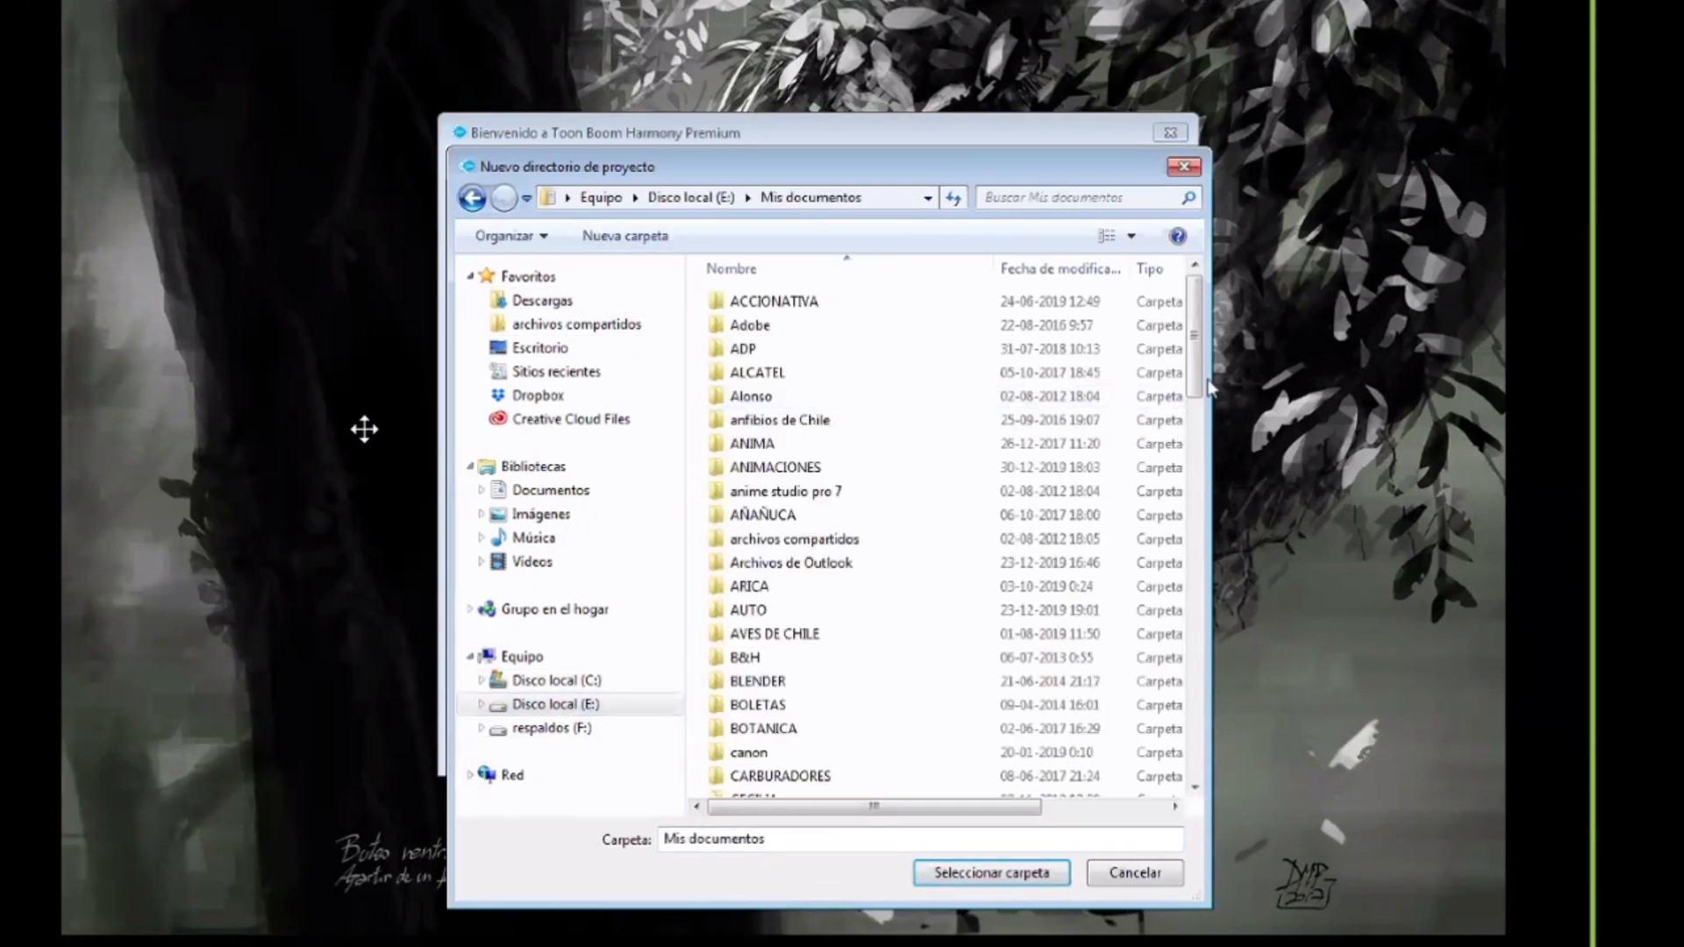
{"action": "scroll", "coordinate": [1194, 563], "scroll_direction": "down", "scroll_amount": 1}
{"action": "scroll", "coordinate": [1195, 562], "scroll_direction": "down", "scroll_amount": 20}
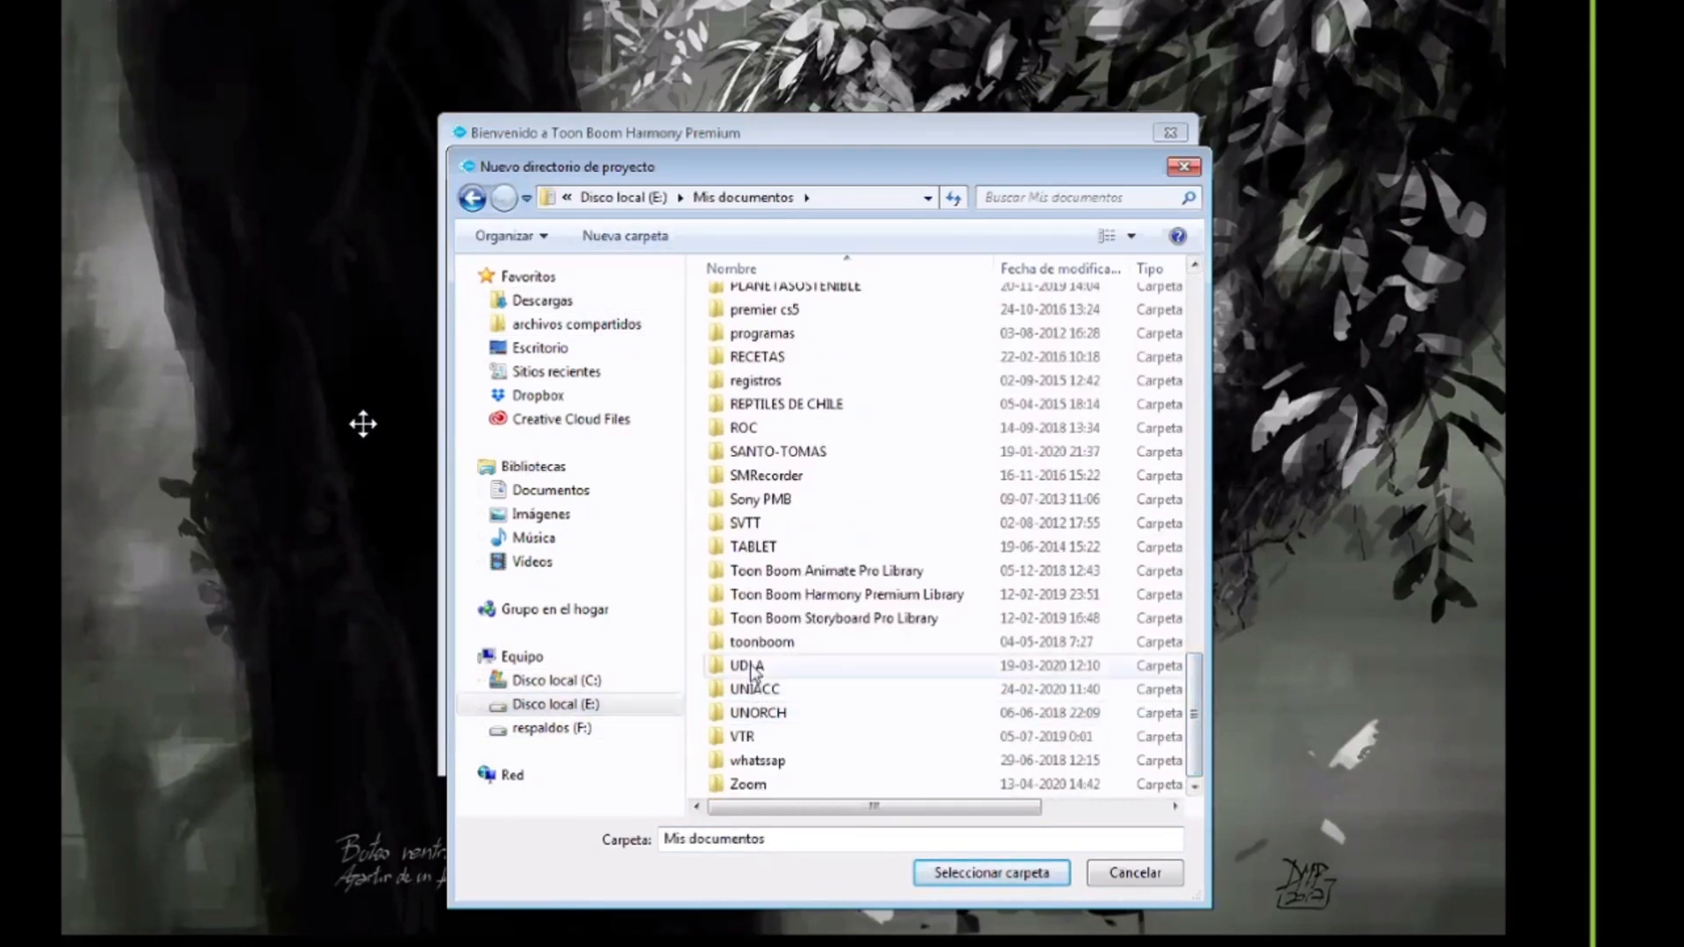
{"action": "double_click", "coordinate": [744, 670]}
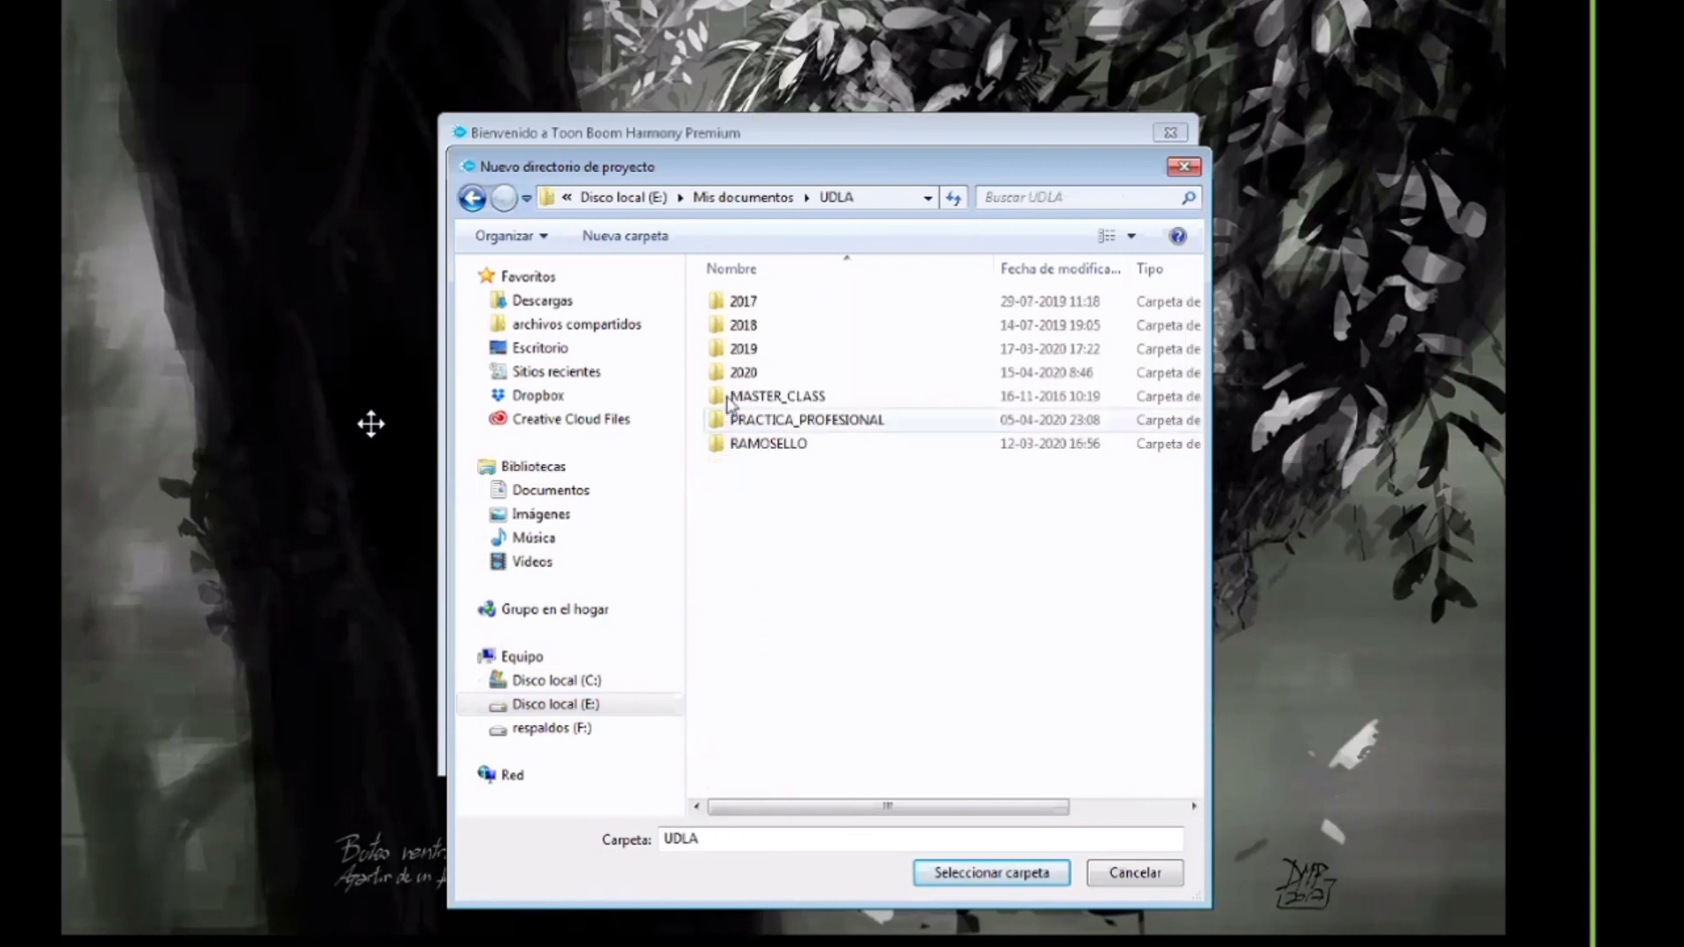
{"action": "double_click", "coordinate": [715, 369]}
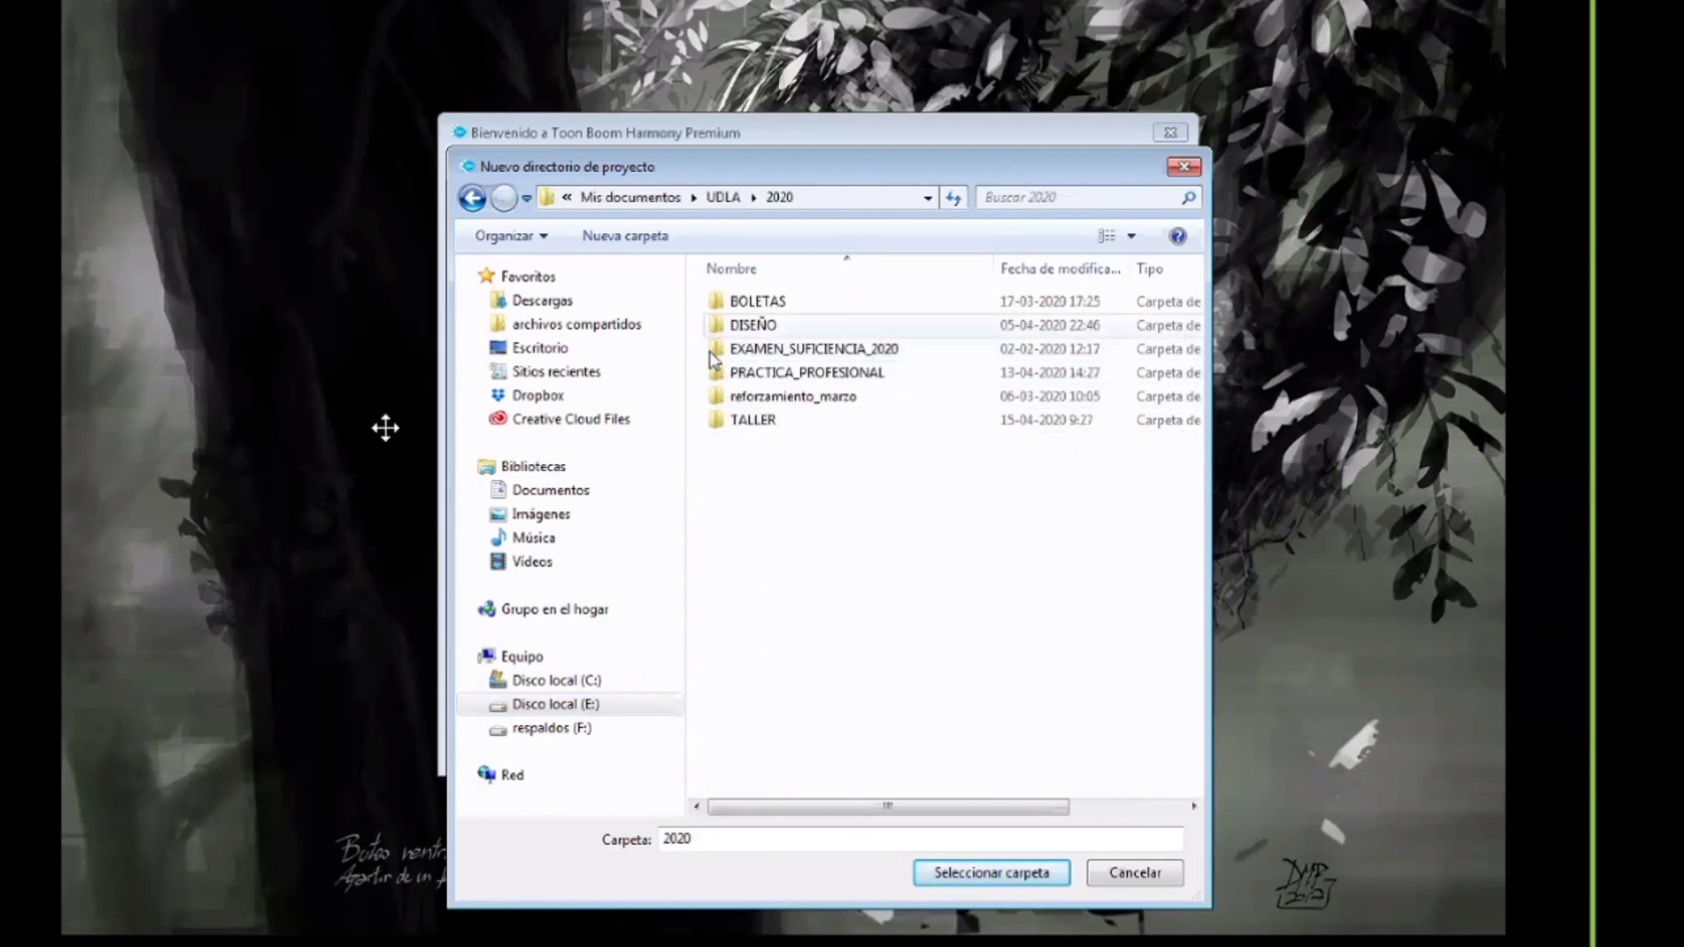
{"action": "double_click", "coordinate": [718, 422]}
{"action": "double_click", "coordinate": [716, 305]}
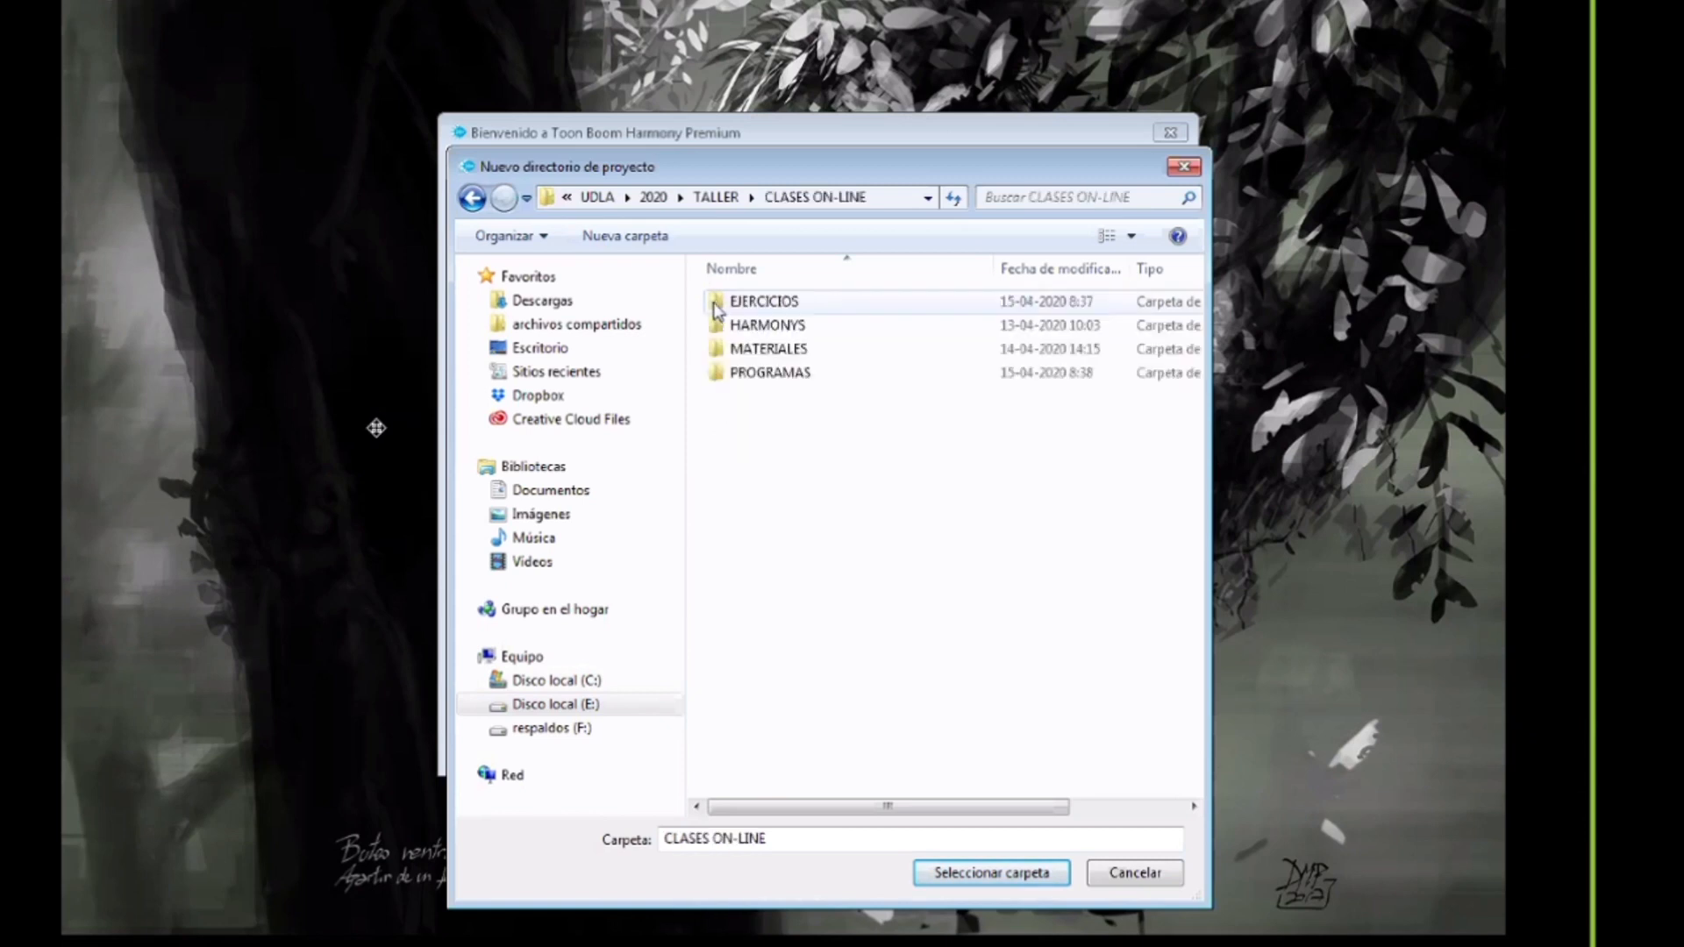
- Look inside the HARMONYS folder and its SEMANA_1-1 subfolder, and choose HARMONYS as the scene location
{"action": "left_click", "coordinate": [735, 325]}
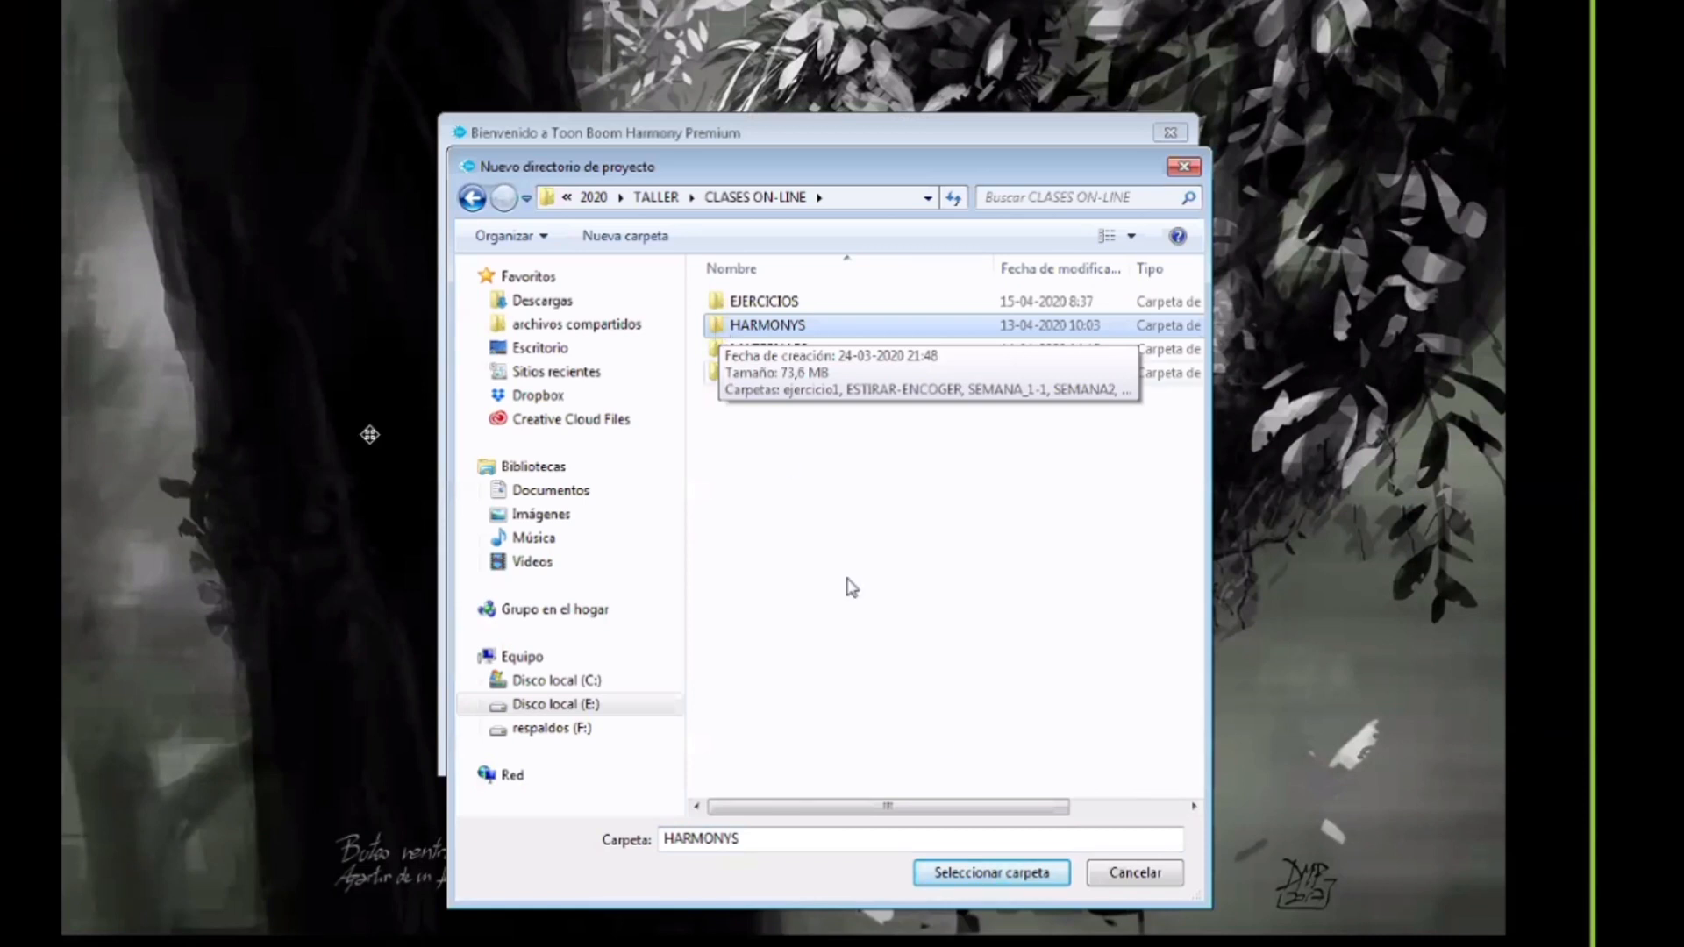
{"action": "double_click", "coordinate": [717, 331]}
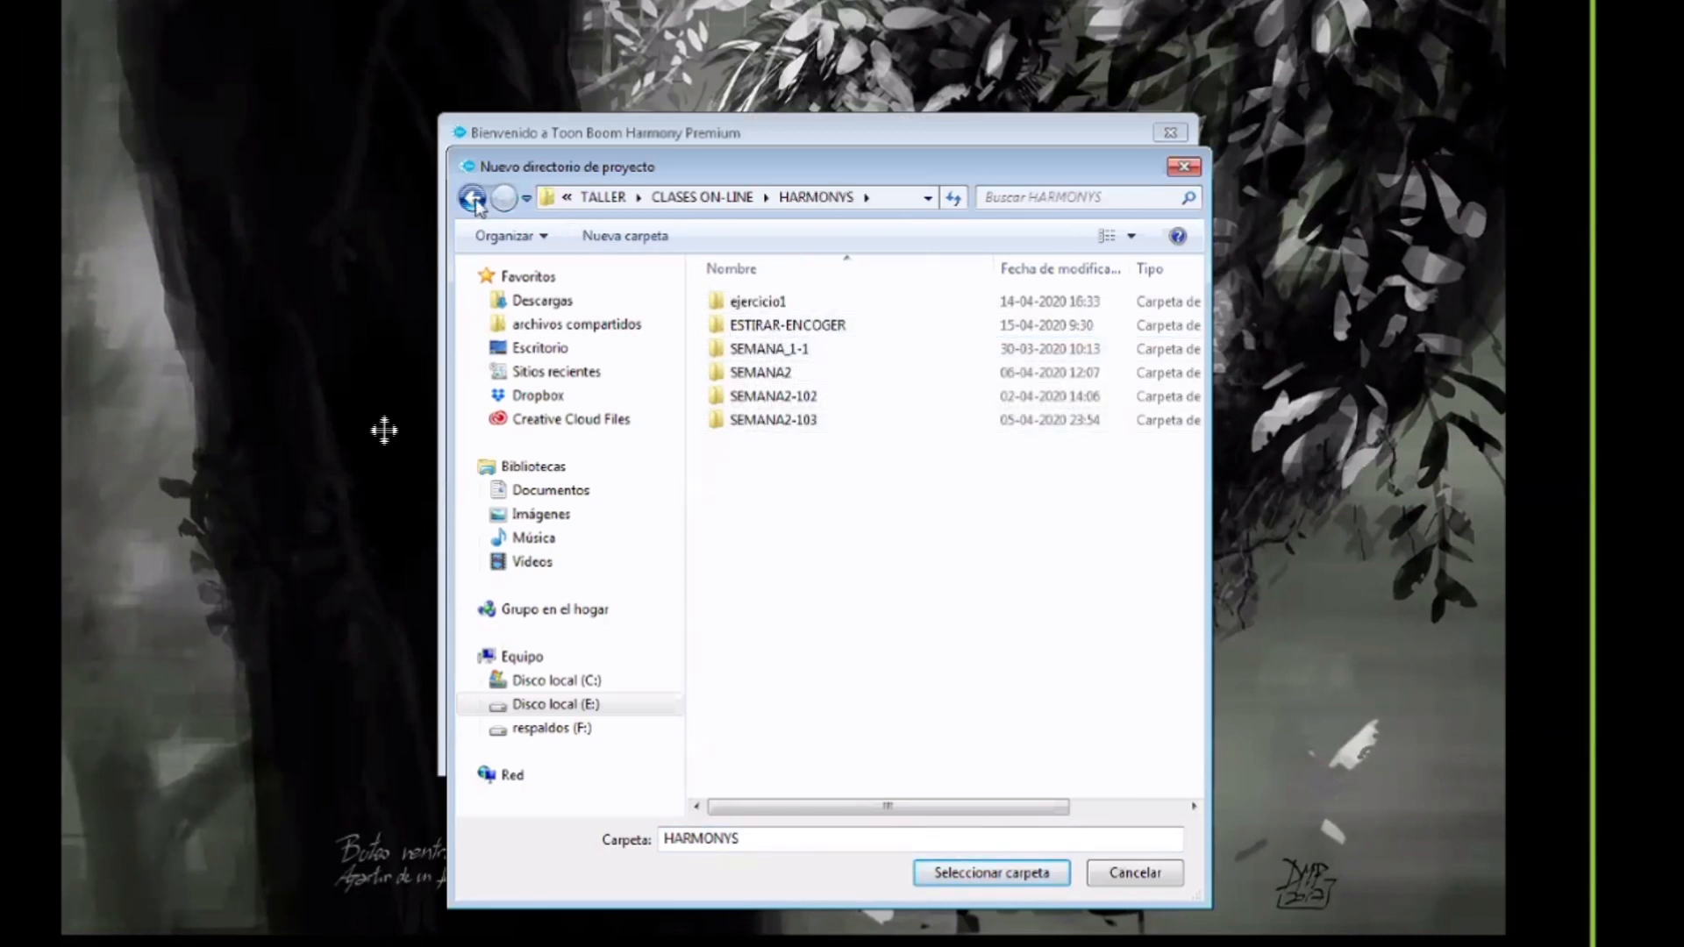
{"action": "key", "text": "BackSpace"}
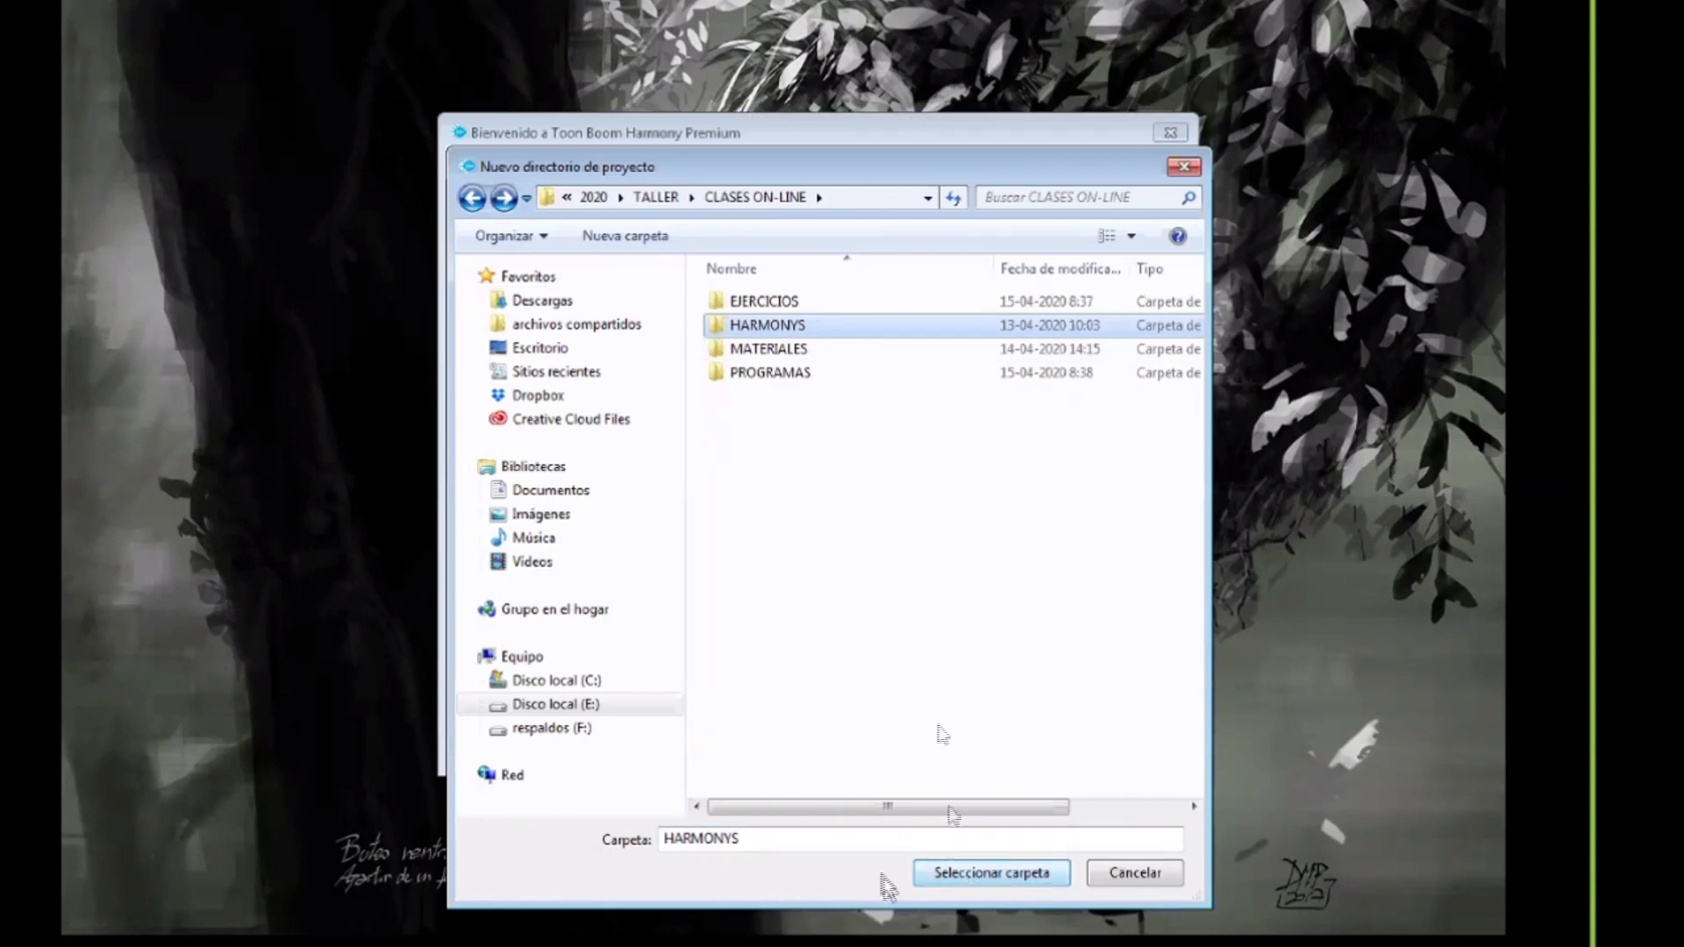
{"action": "double_click", "coordinate": [718, 330]}
{"action": "double_click", "coordinate": [722, 353]}
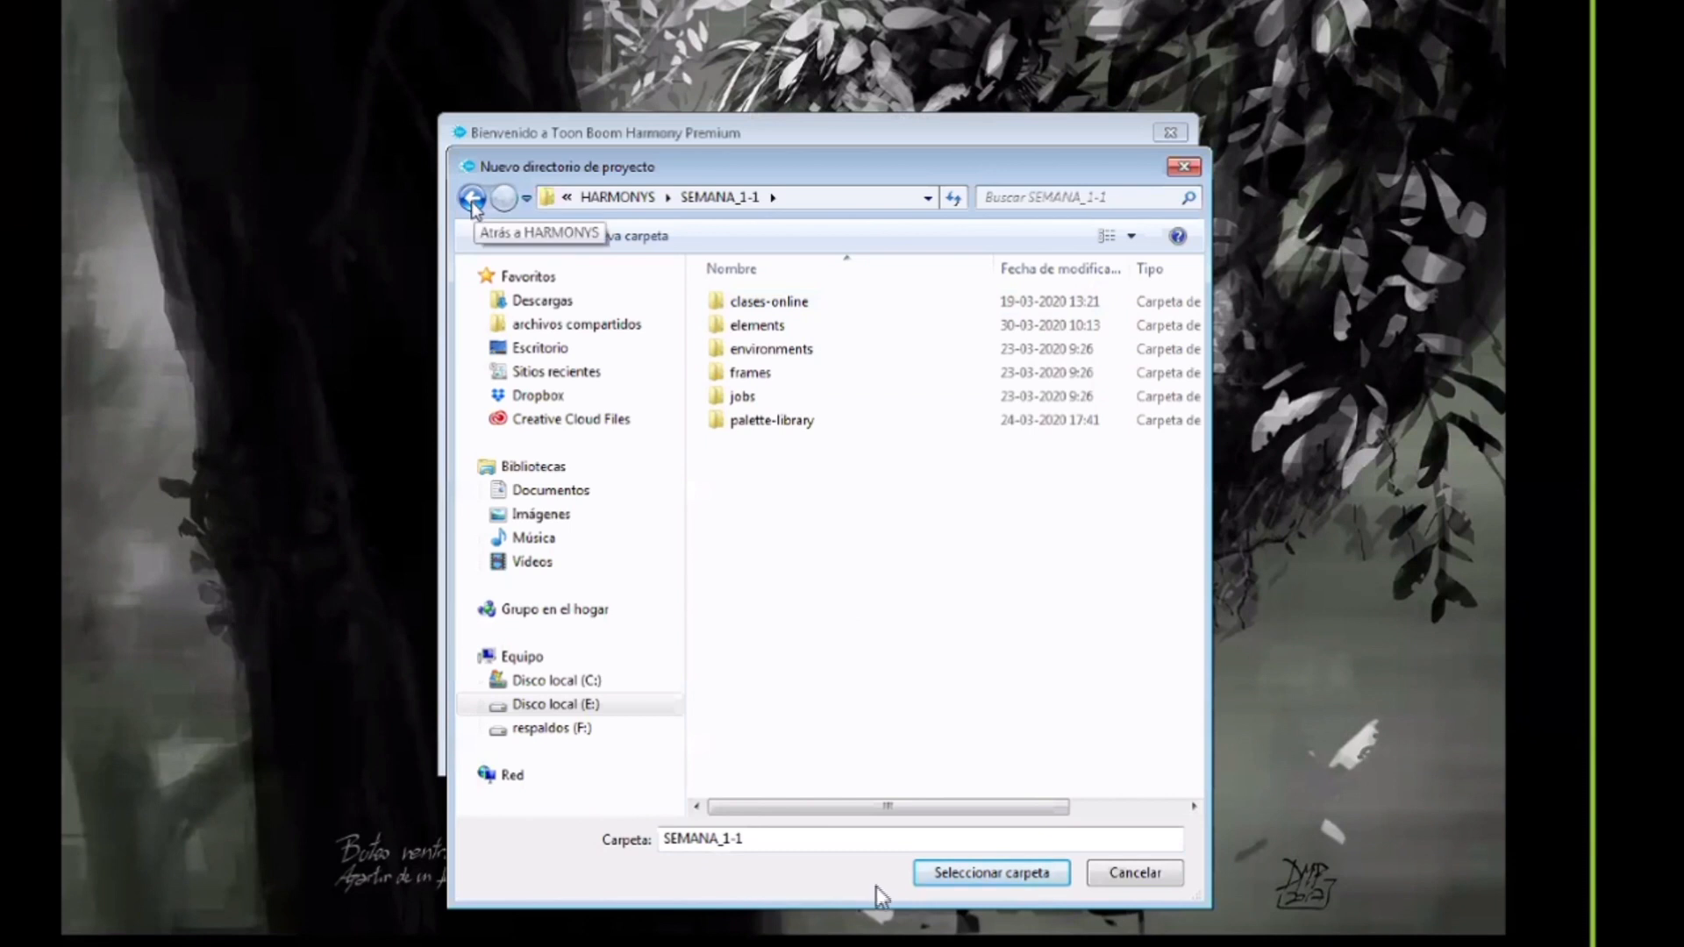
{"action": "key", "text": "alt+Left"}
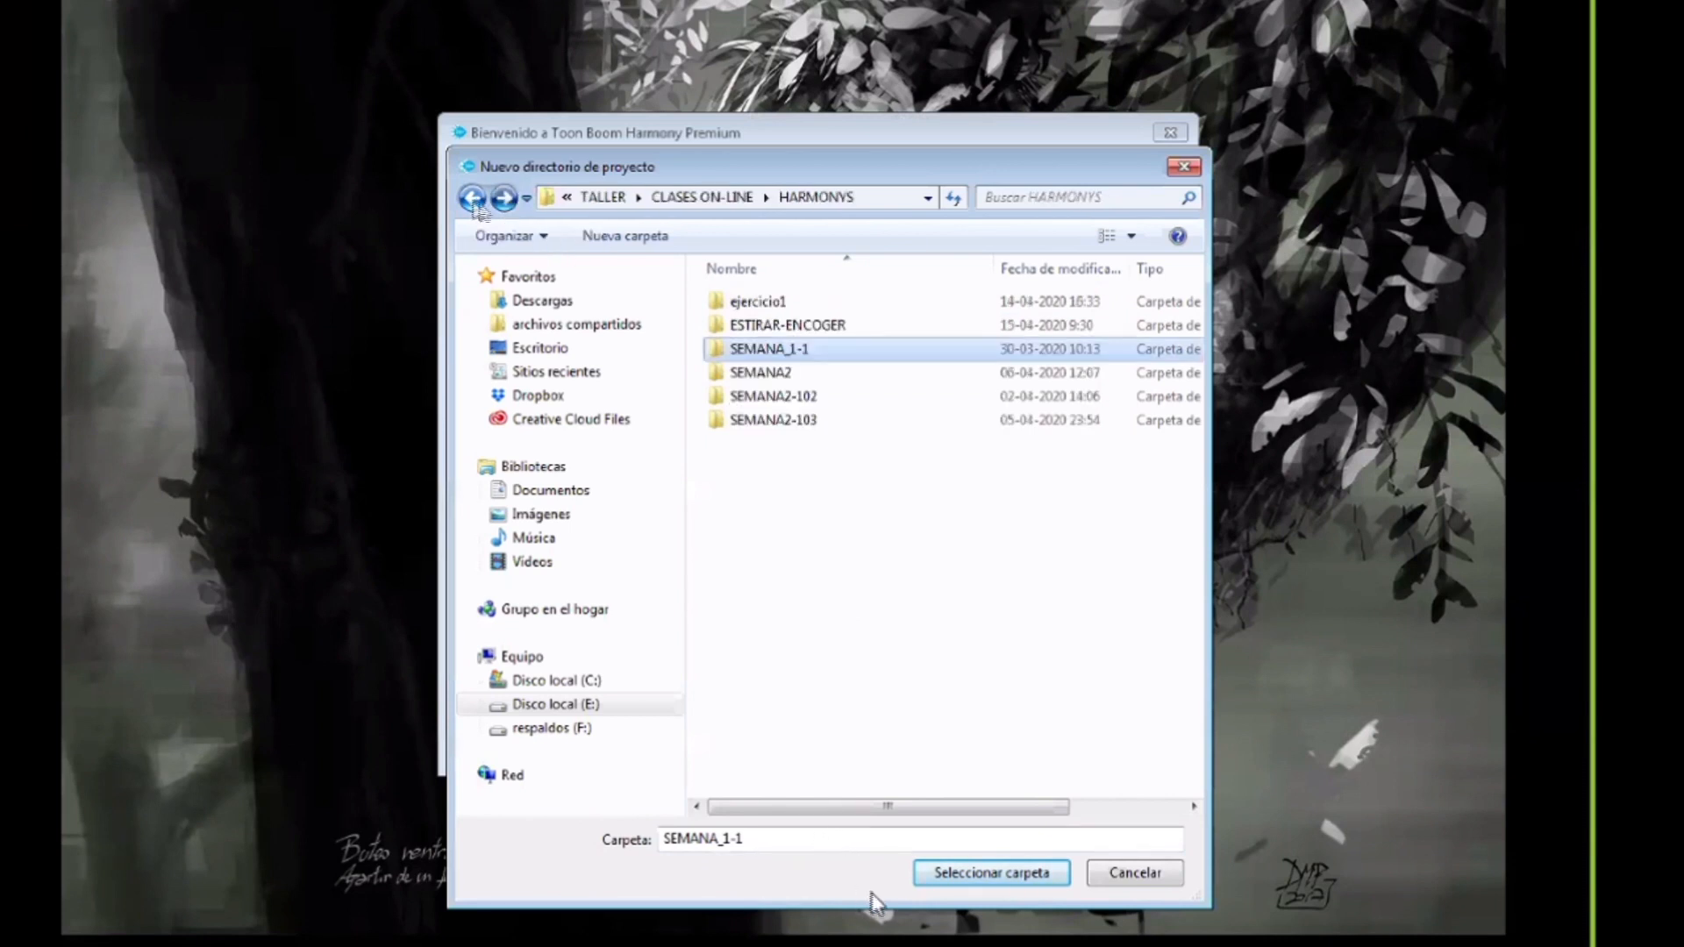
{"action": "key", "text": "alt+Left"}
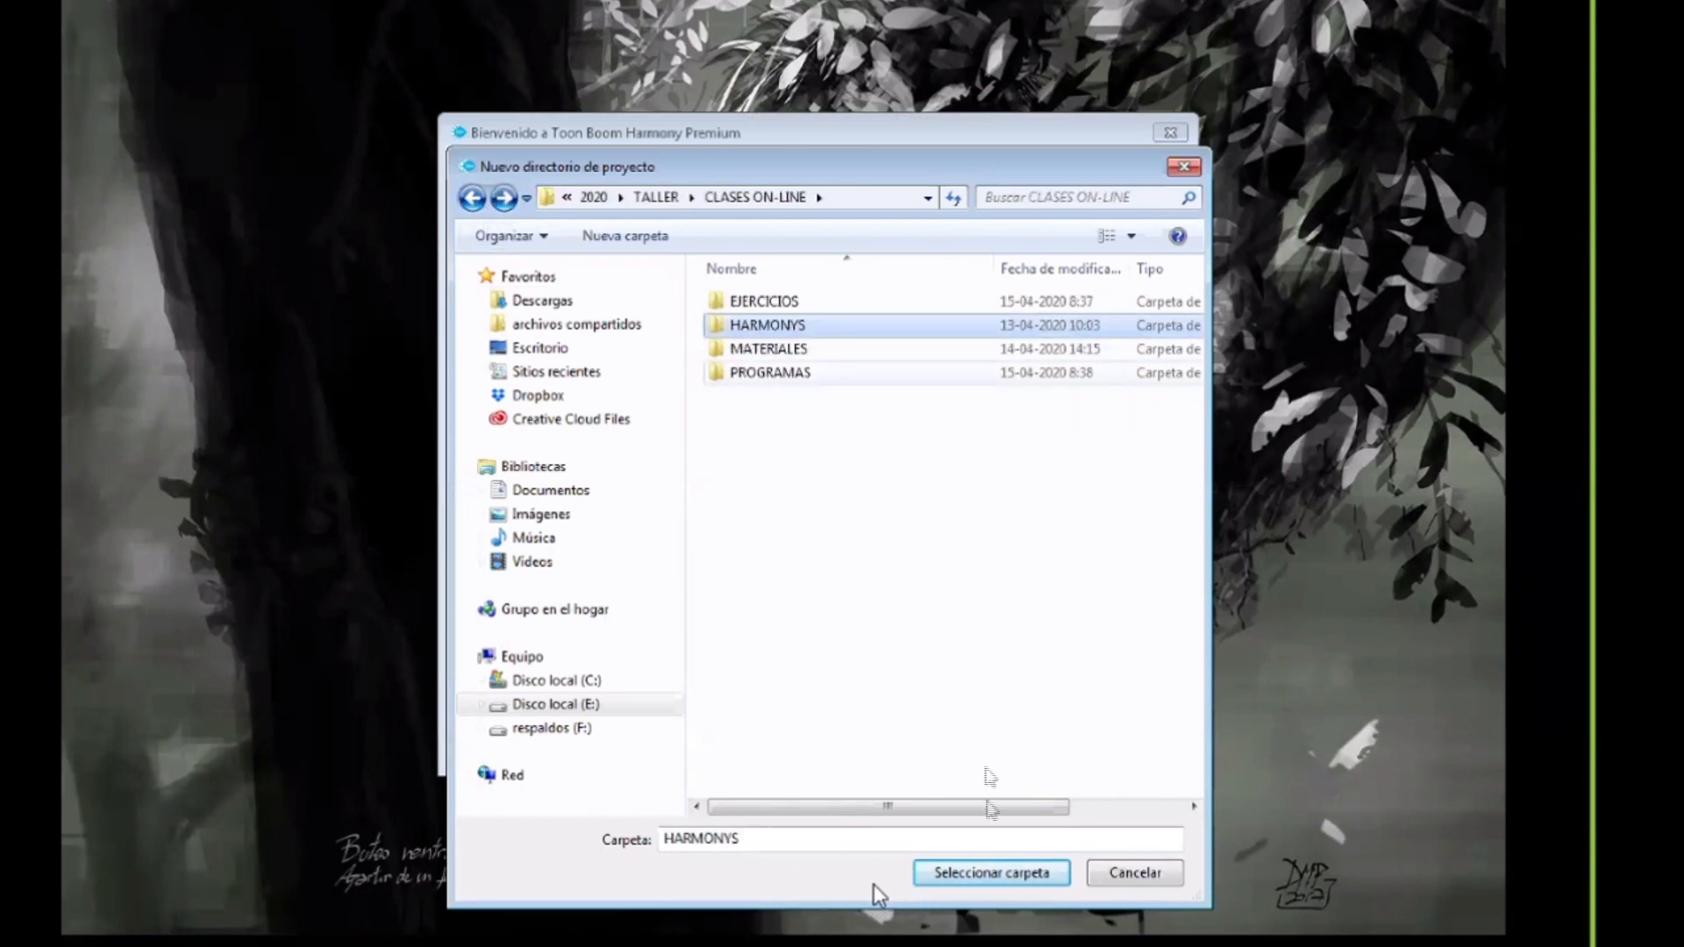
{"action": "left_click", "coordinate": [978, 872]}
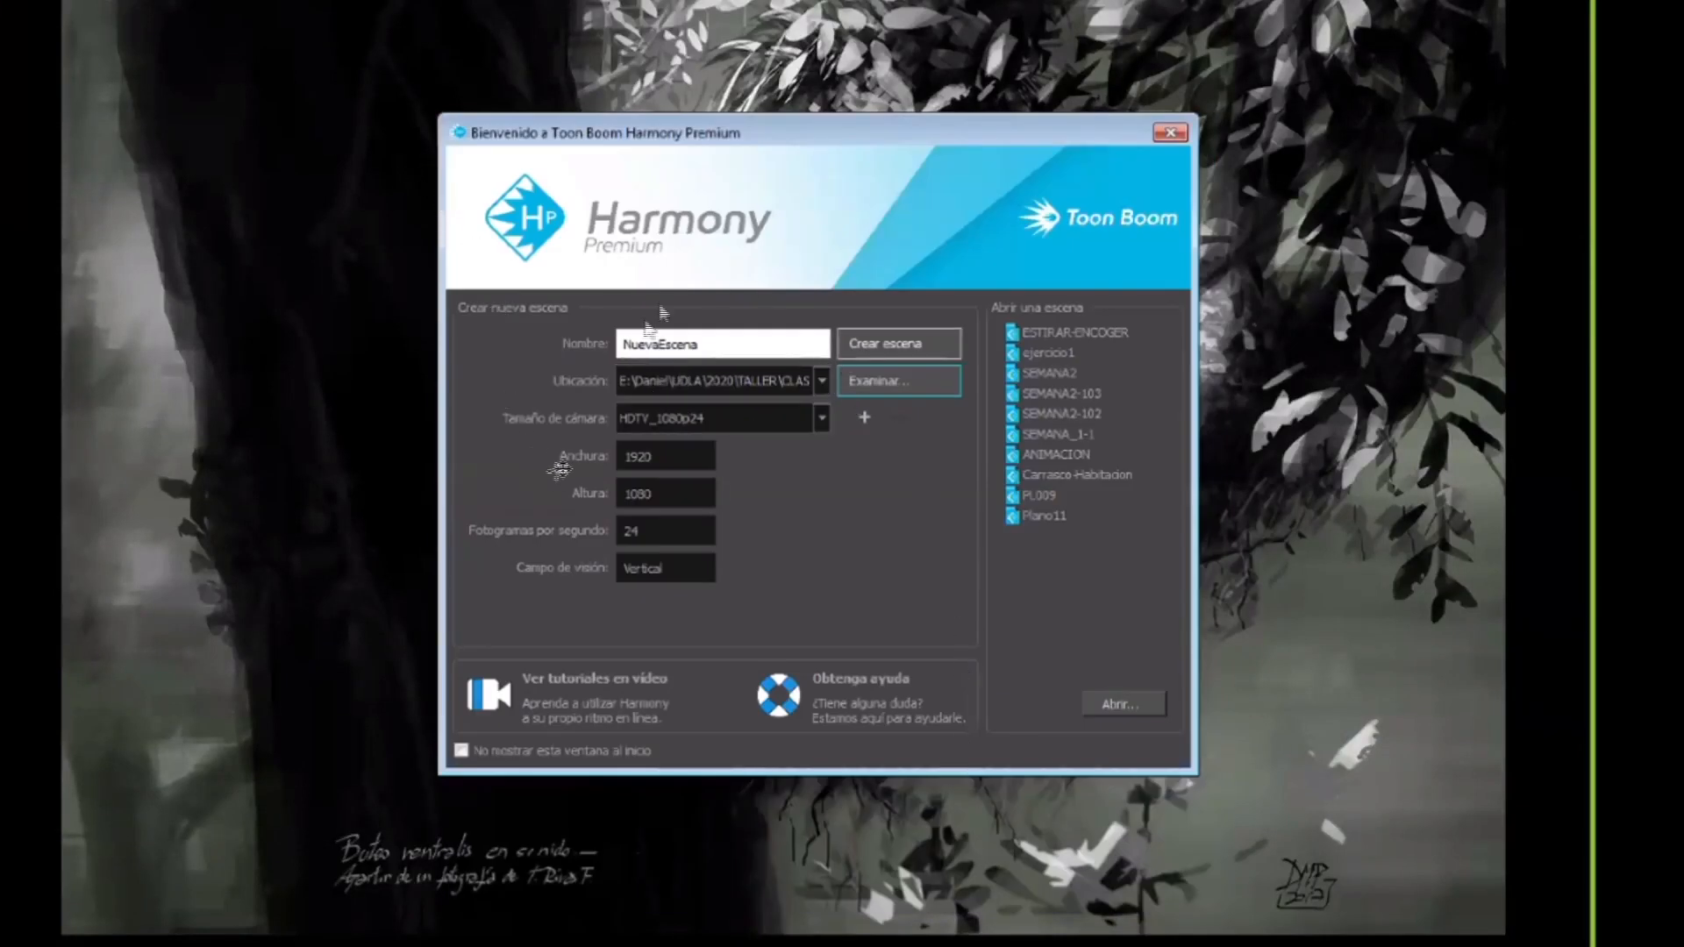
- Name the new scene TUTORIAL_01 and create it with the HDTV_1080p24 camera size
{"action": "left_click", "coordinate": [649, 345]}
{"action": "double_click", "coordinate": [634, 345]}
{"action": "type", "text": "TUTORIAL_"}
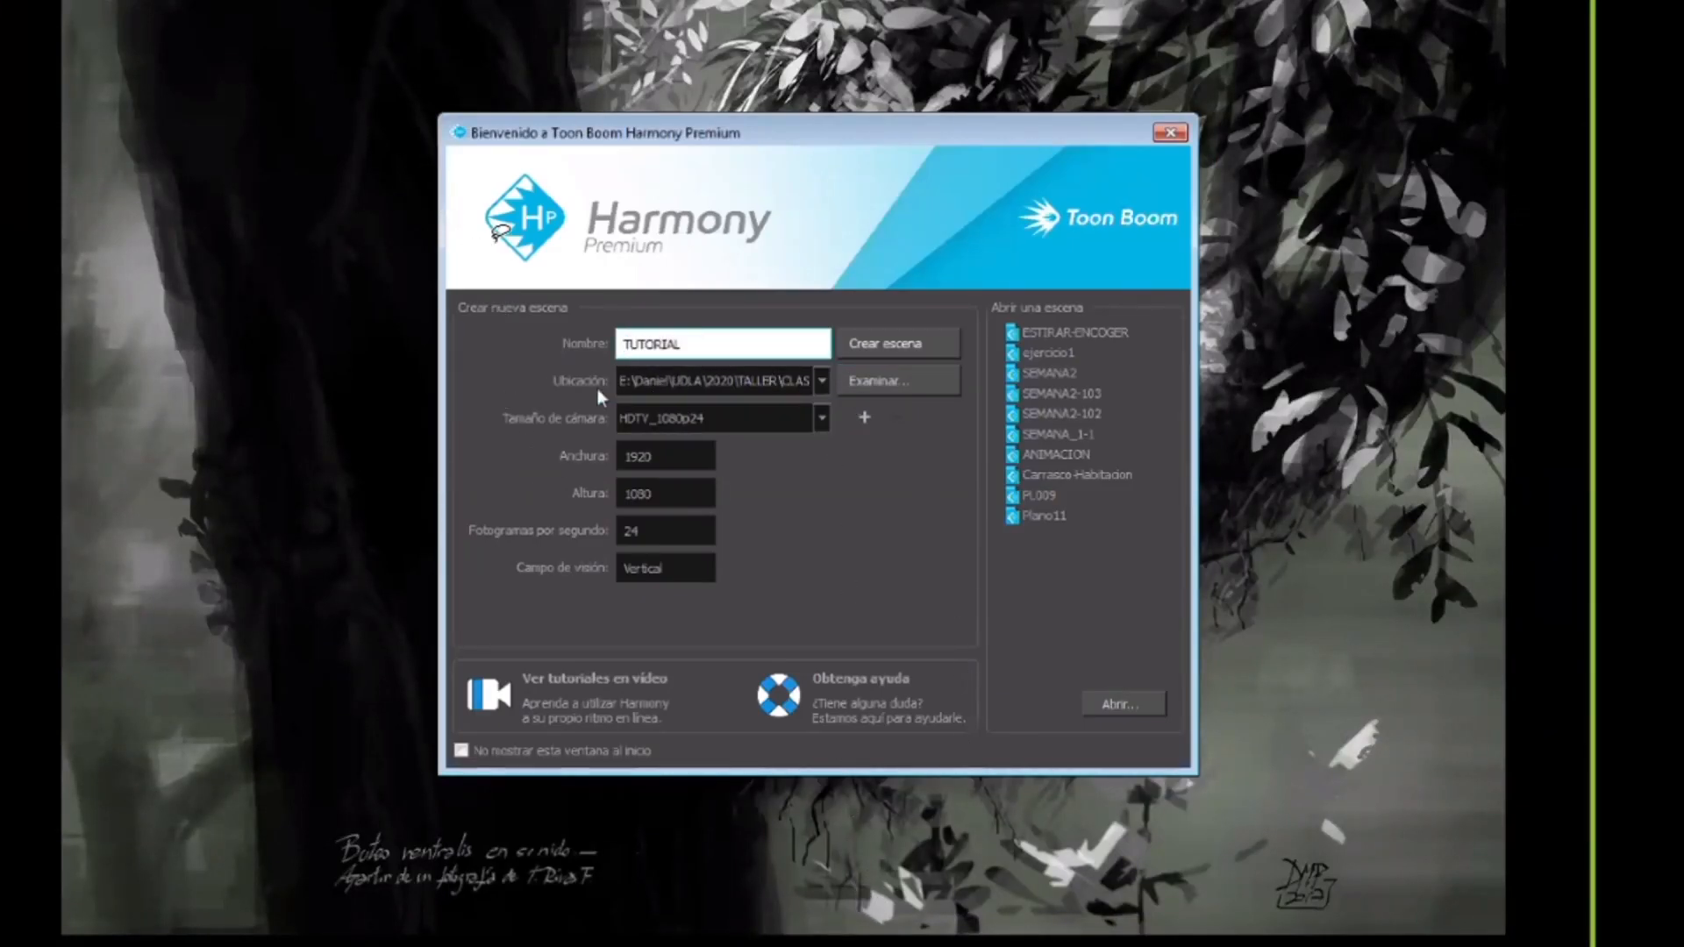
{"action": "type", "text": "01"}
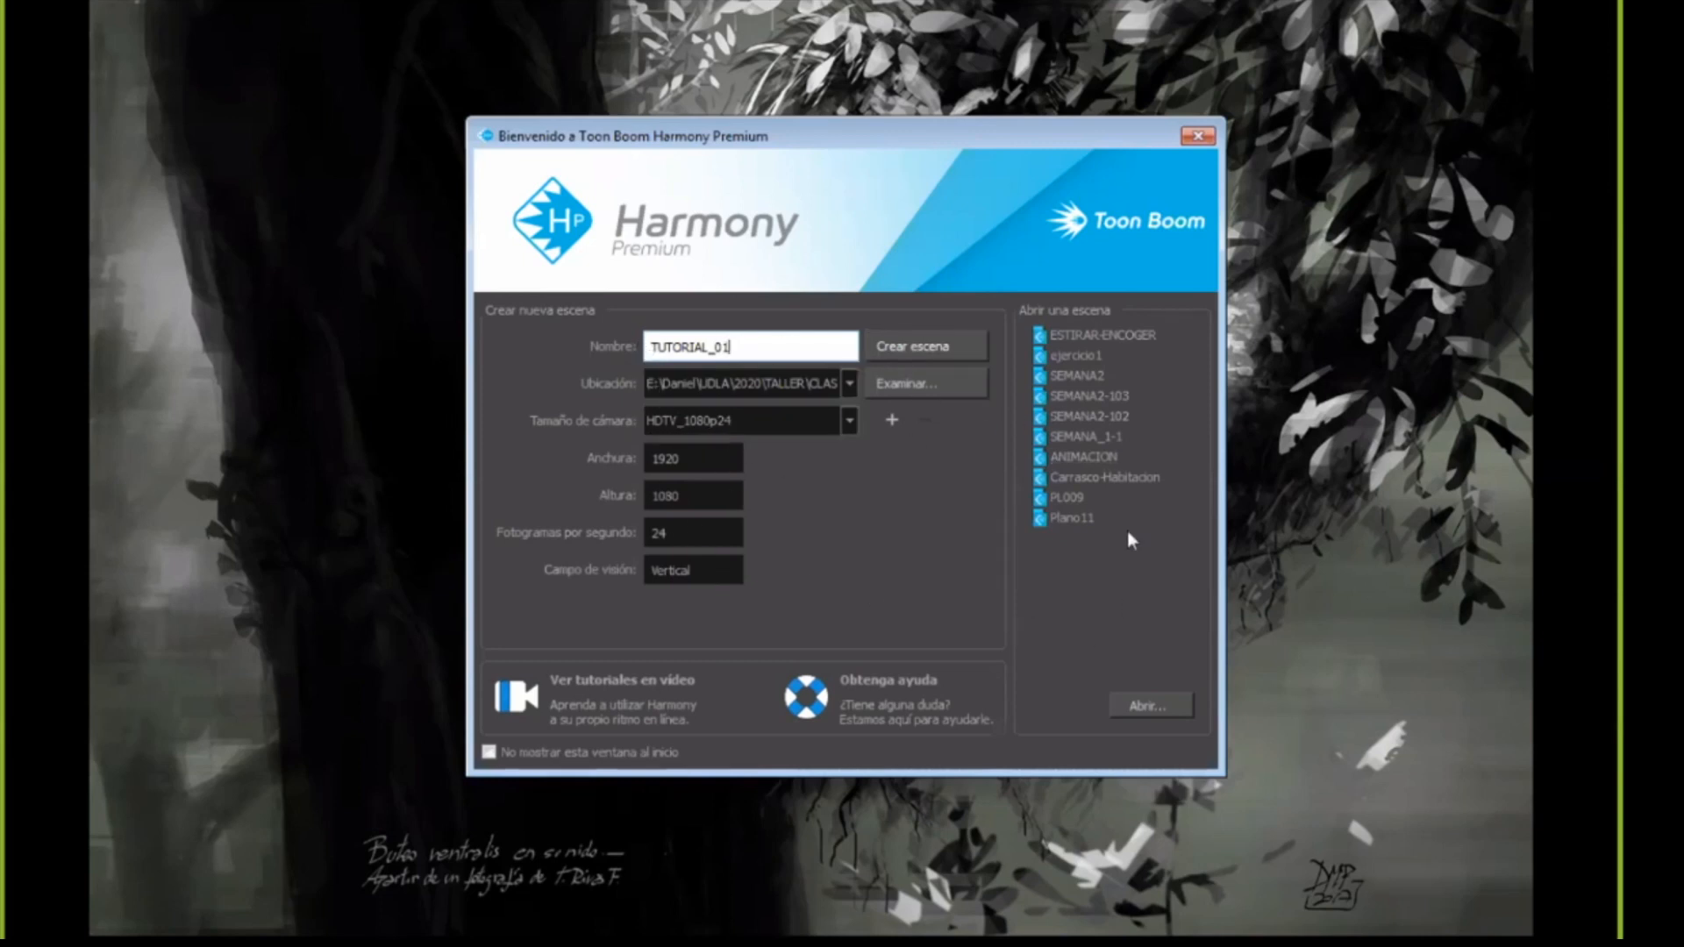
{"action": "left_click", "coordinate": [915, 346]}
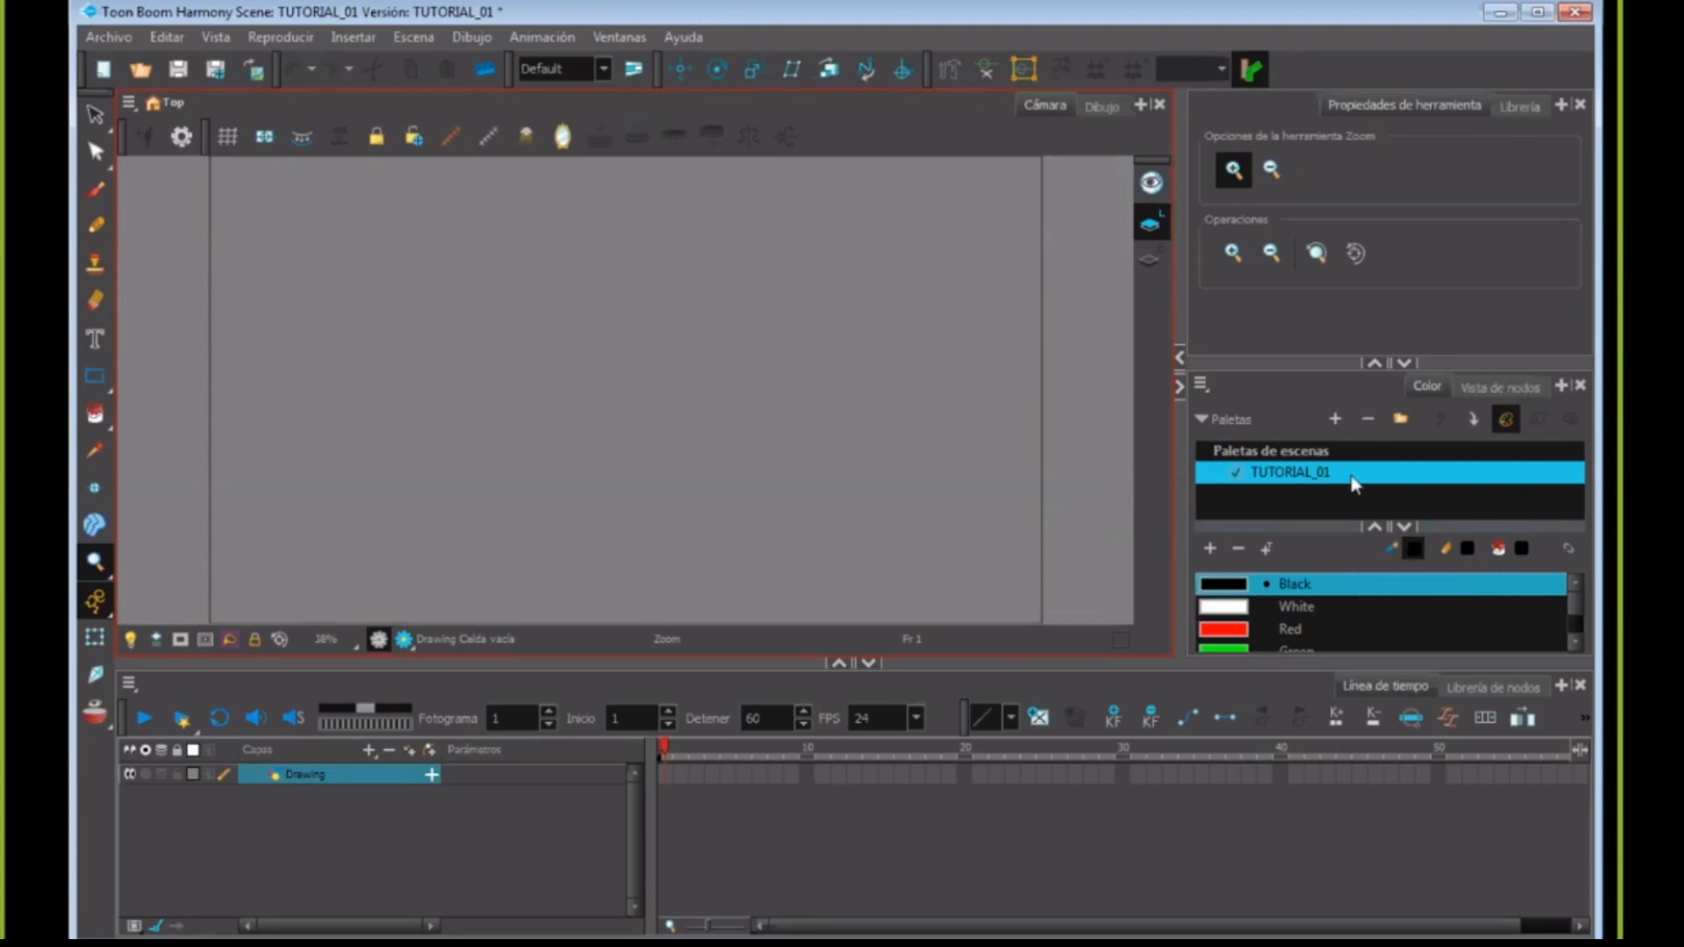
- Make the Color view taller to show all the swatches, and look along the timeline to the scene's last frame
{"action": "left_click_drag", "start_coordinate": [1351, 362], "coordinate": [1342, 285]}
{"action": "left_click", "coordinate": [1331, 433]}
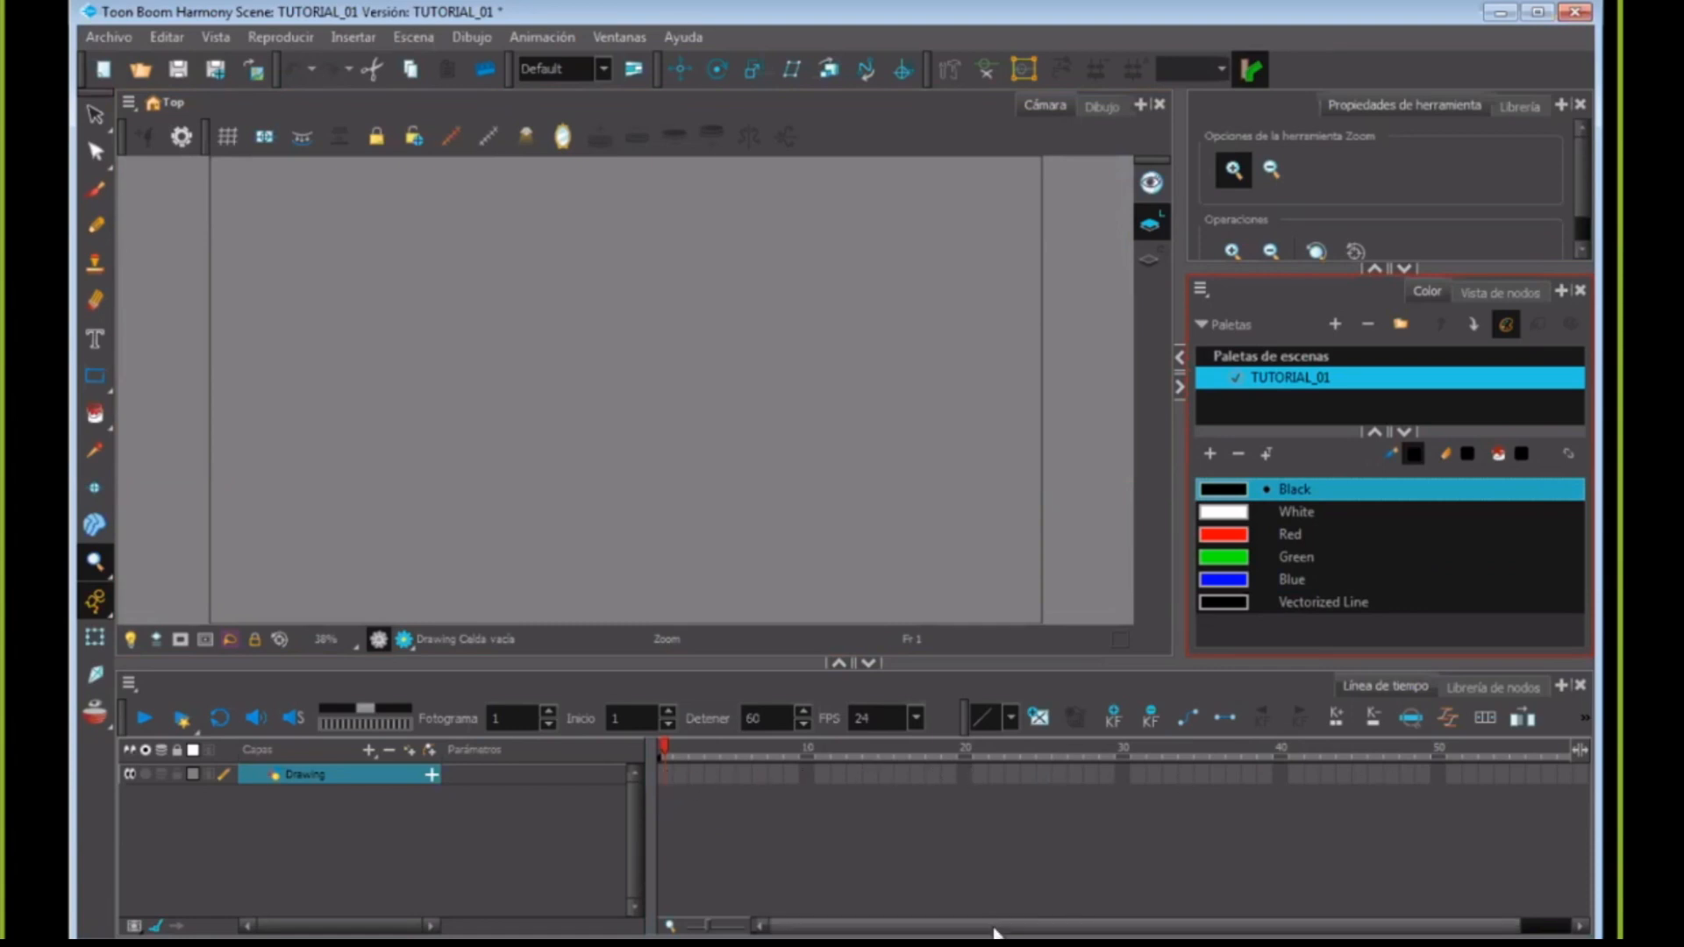
{"action": "left_click_drag", "start_coordinate": [997, 927], "coordinate": [1075, 927]}
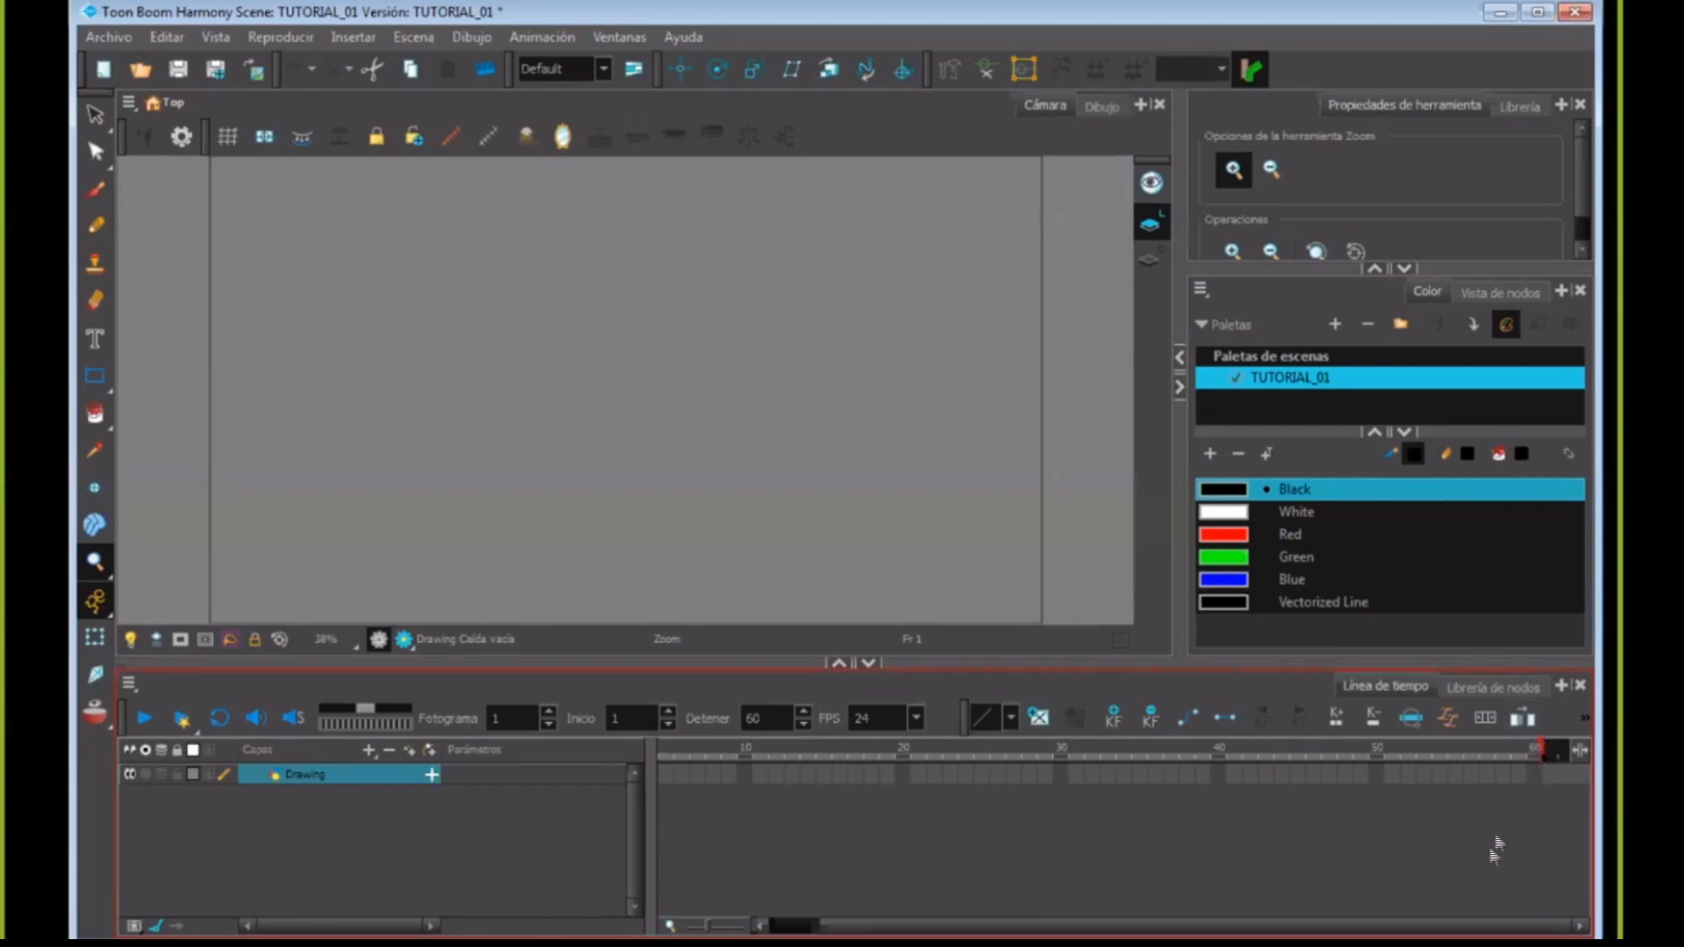
{"action": "left_click_drag", "start_coordinate": [1420, 918], "coordinate": [1358, 921]}
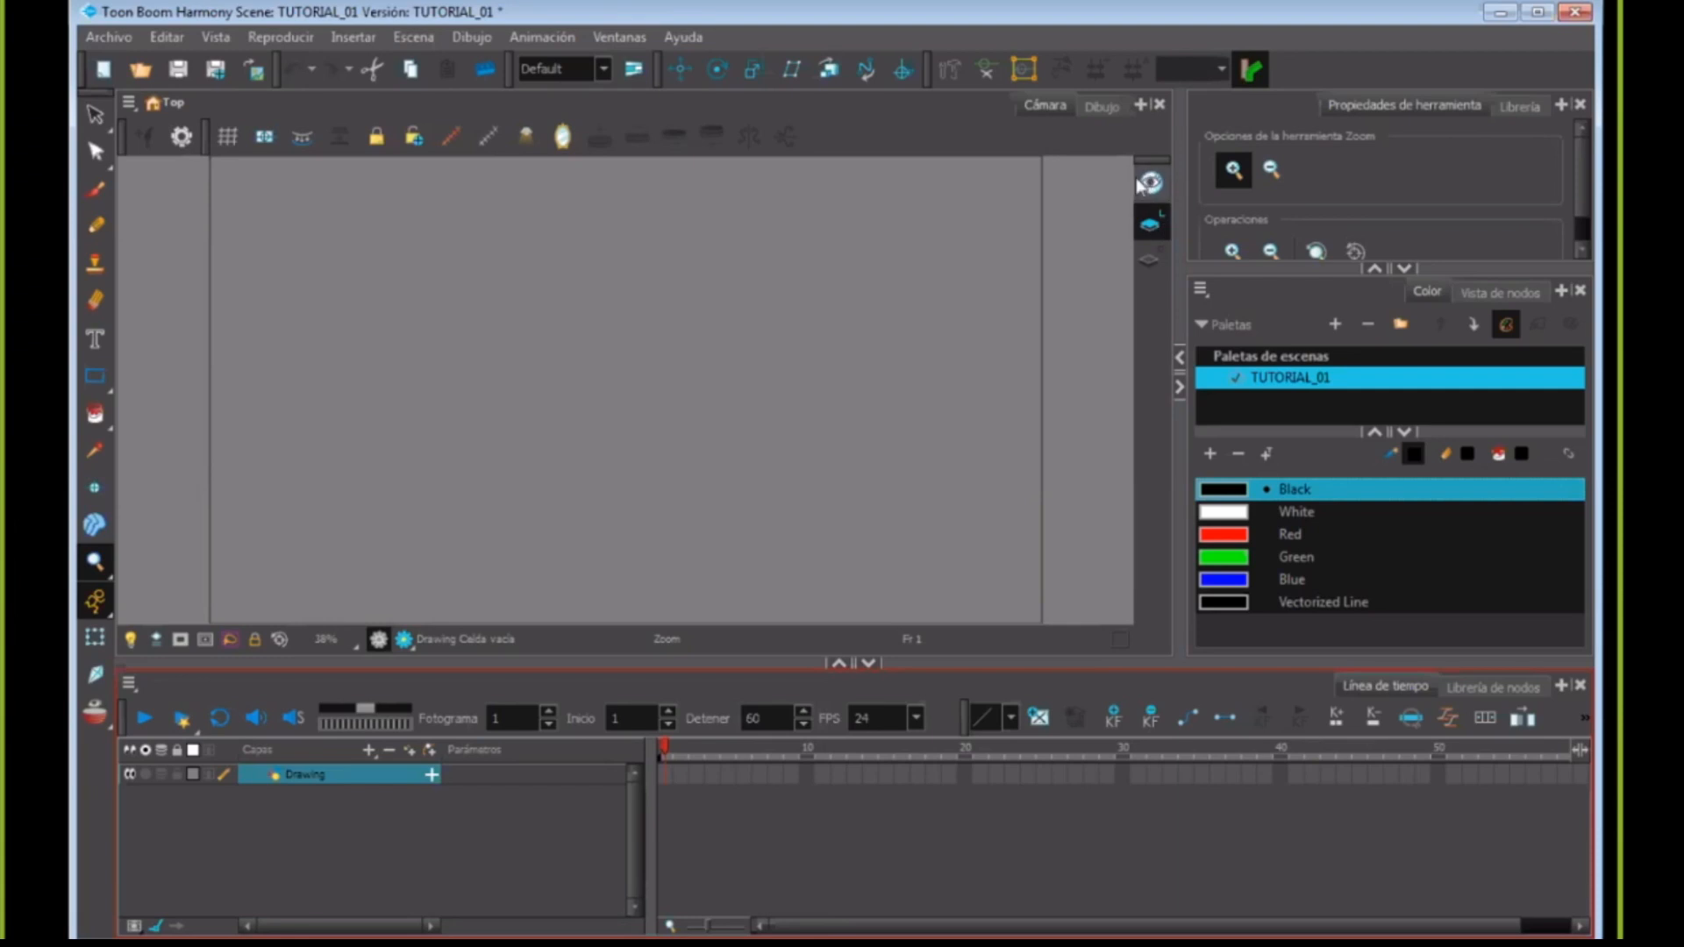
- Enlarge the Camera view by shrinking the timeline, and fit the whole camera frame in view
{"action": "left_click", "coordinate": [1157, 222]}
{"action": "left_click_drag", "start_coordinate": [558, 667], "coordinate": [562, 751]}
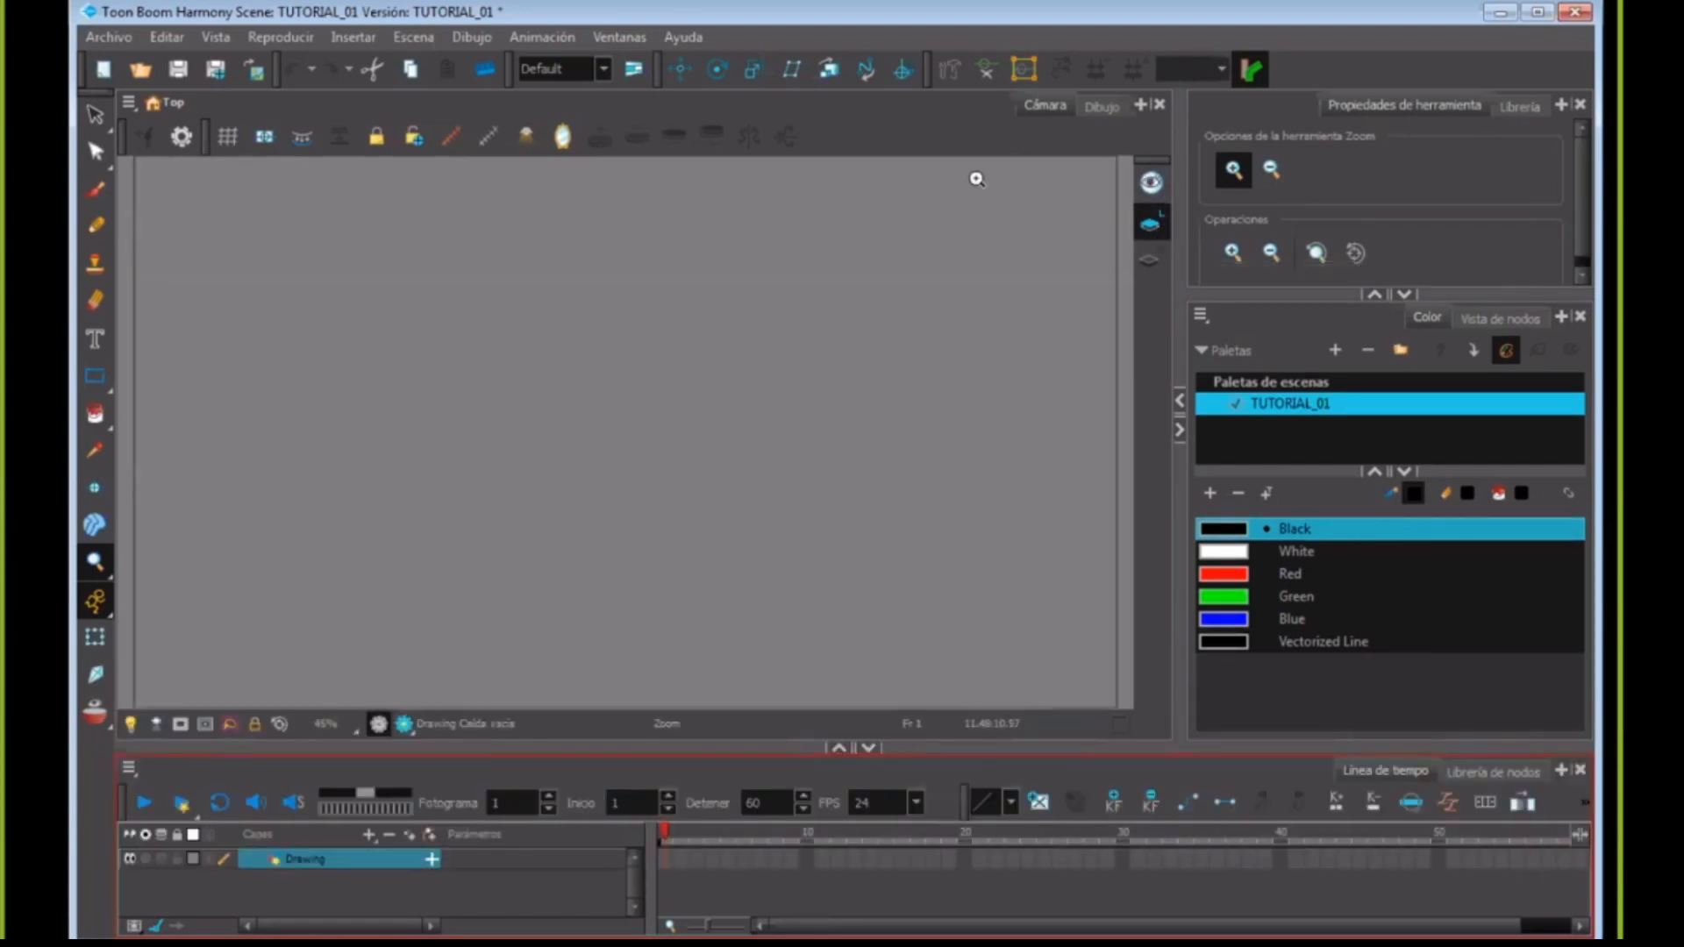
{"action": "left_click", "coordinate": [745, 412], "text": "alt"}
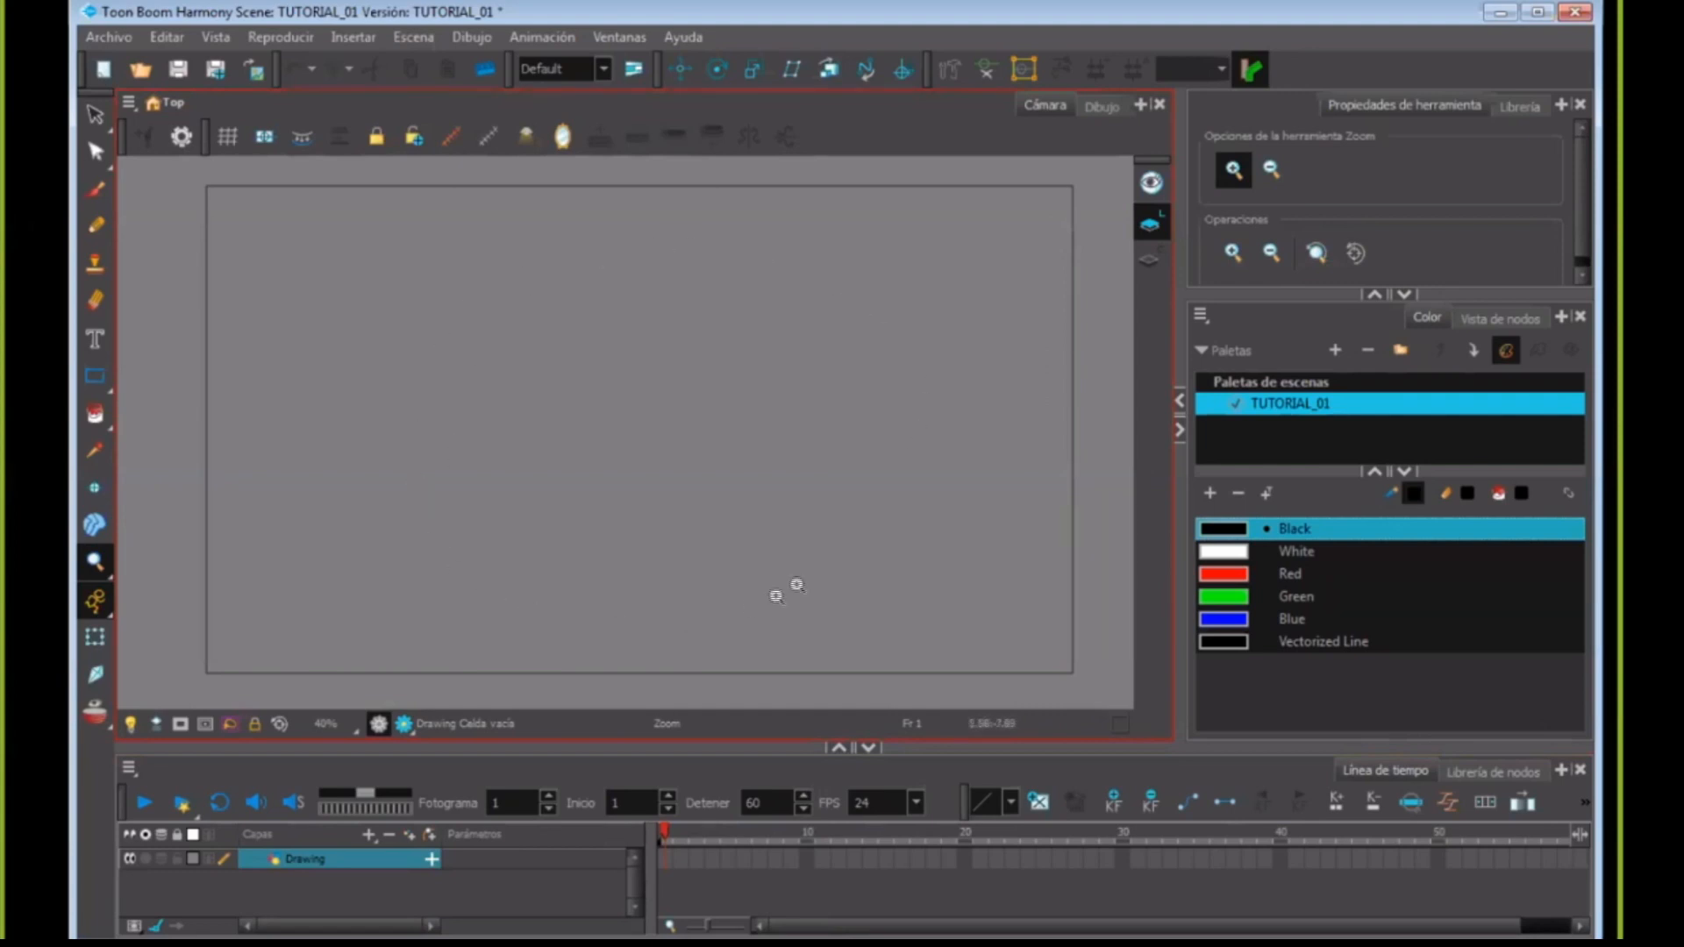
- Compare the Camera view with the Drawing view, finishing in the Drawing view
{"action": "left_click", "coordinate": [1102, 107]}
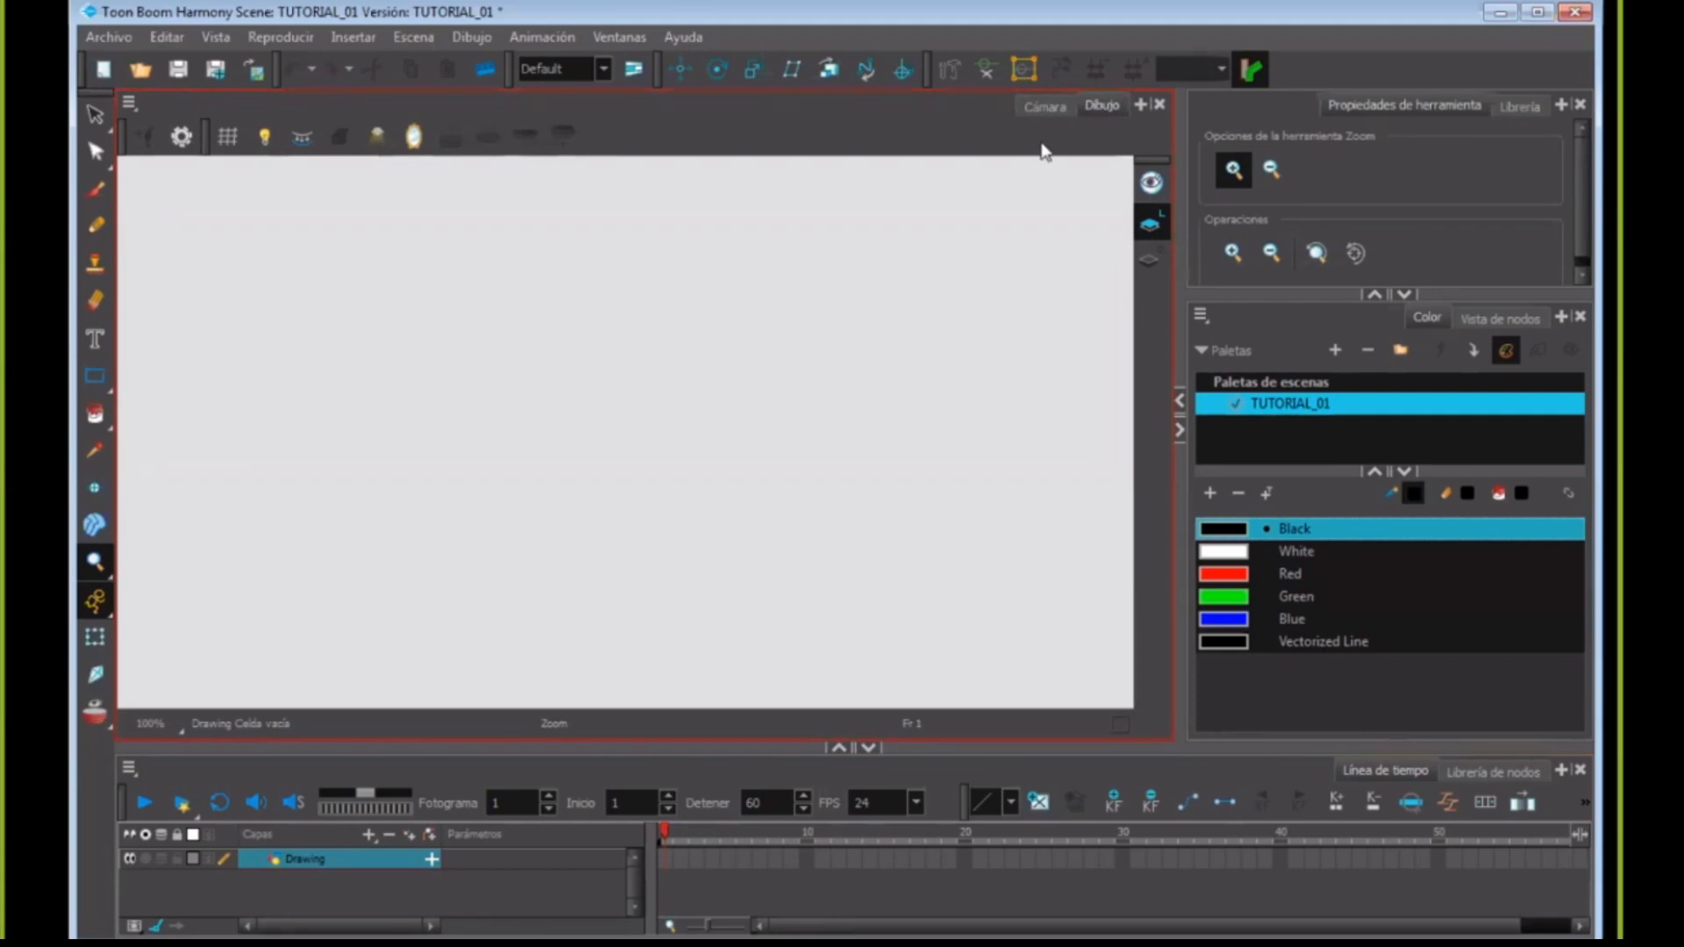
{"action": "left_click", "coordinate": [670, 444], "text": "alt"}
{"action": "left_click", "coordinate": [1045, 106]}
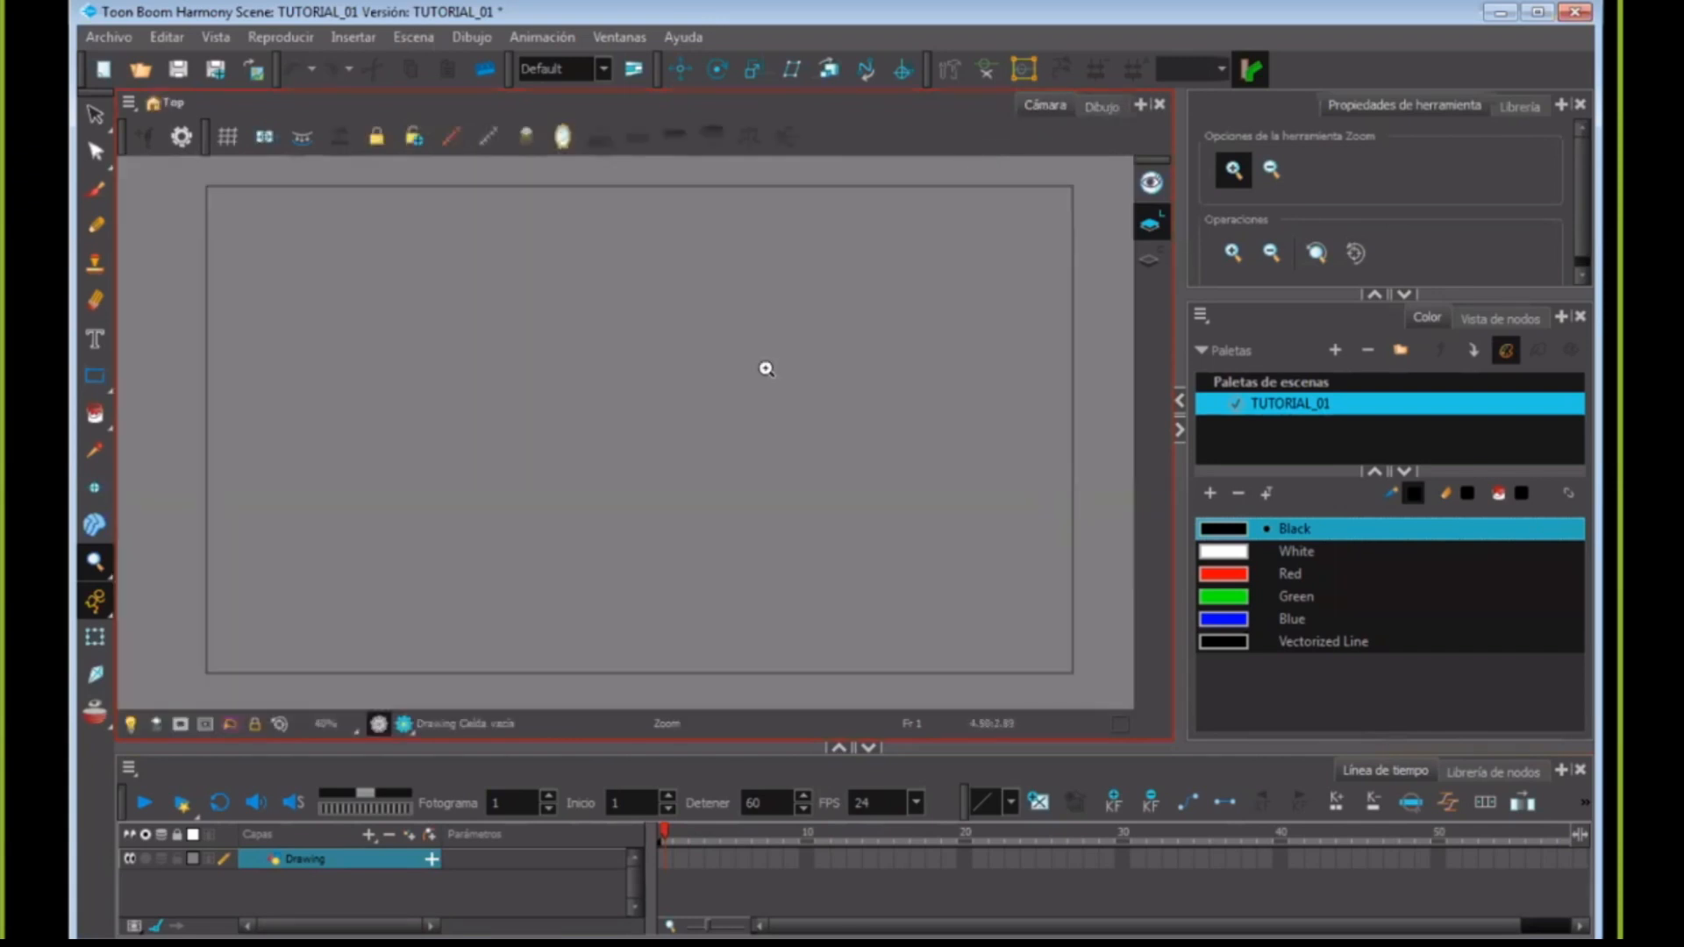
{"action": "left_click", "coordinate": [1102, 106]}
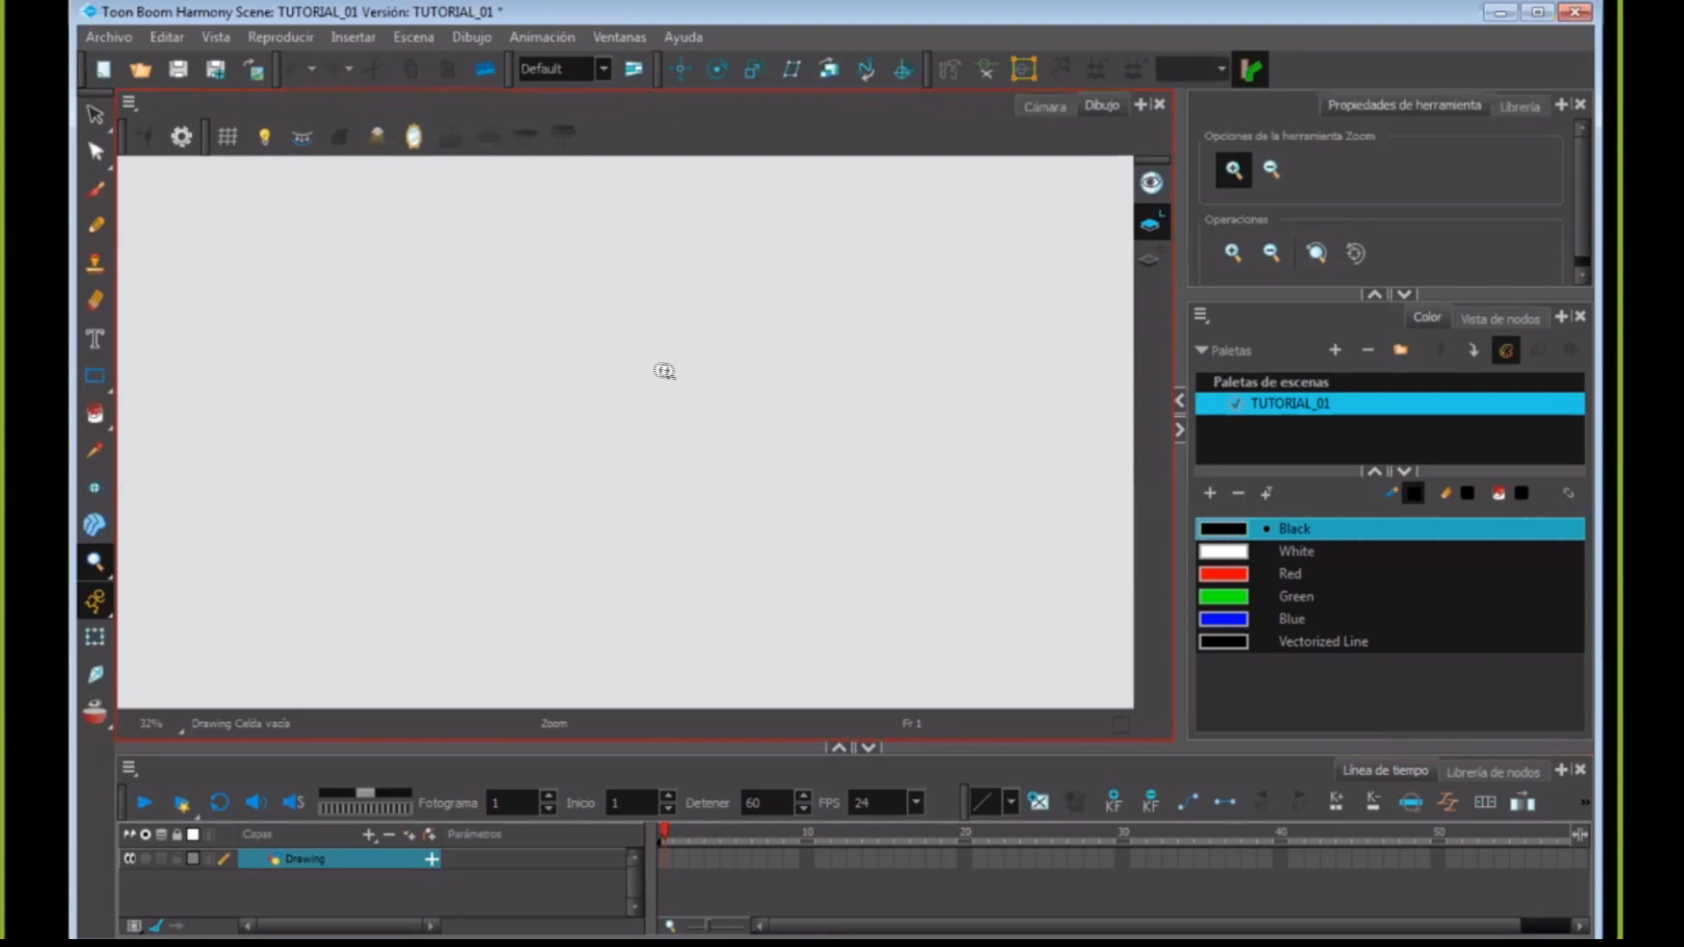
{"action": "left_click", "coordinate": [1045, 106]}
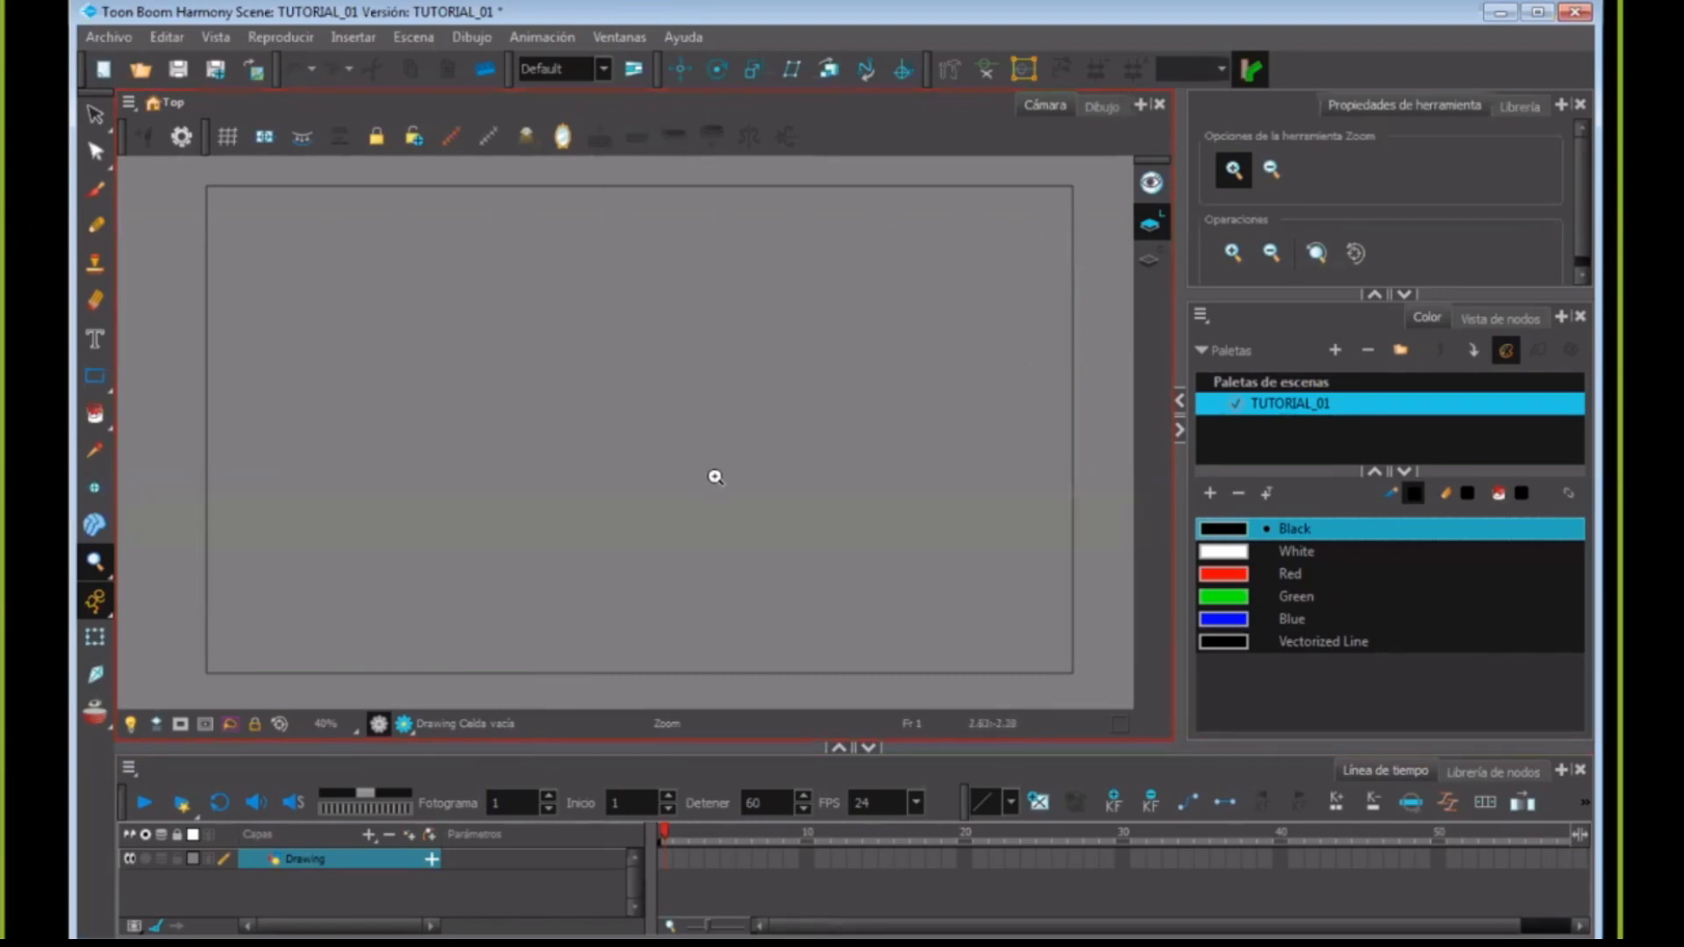
{"action": "left_click", "coordinate": [1102, 106]}
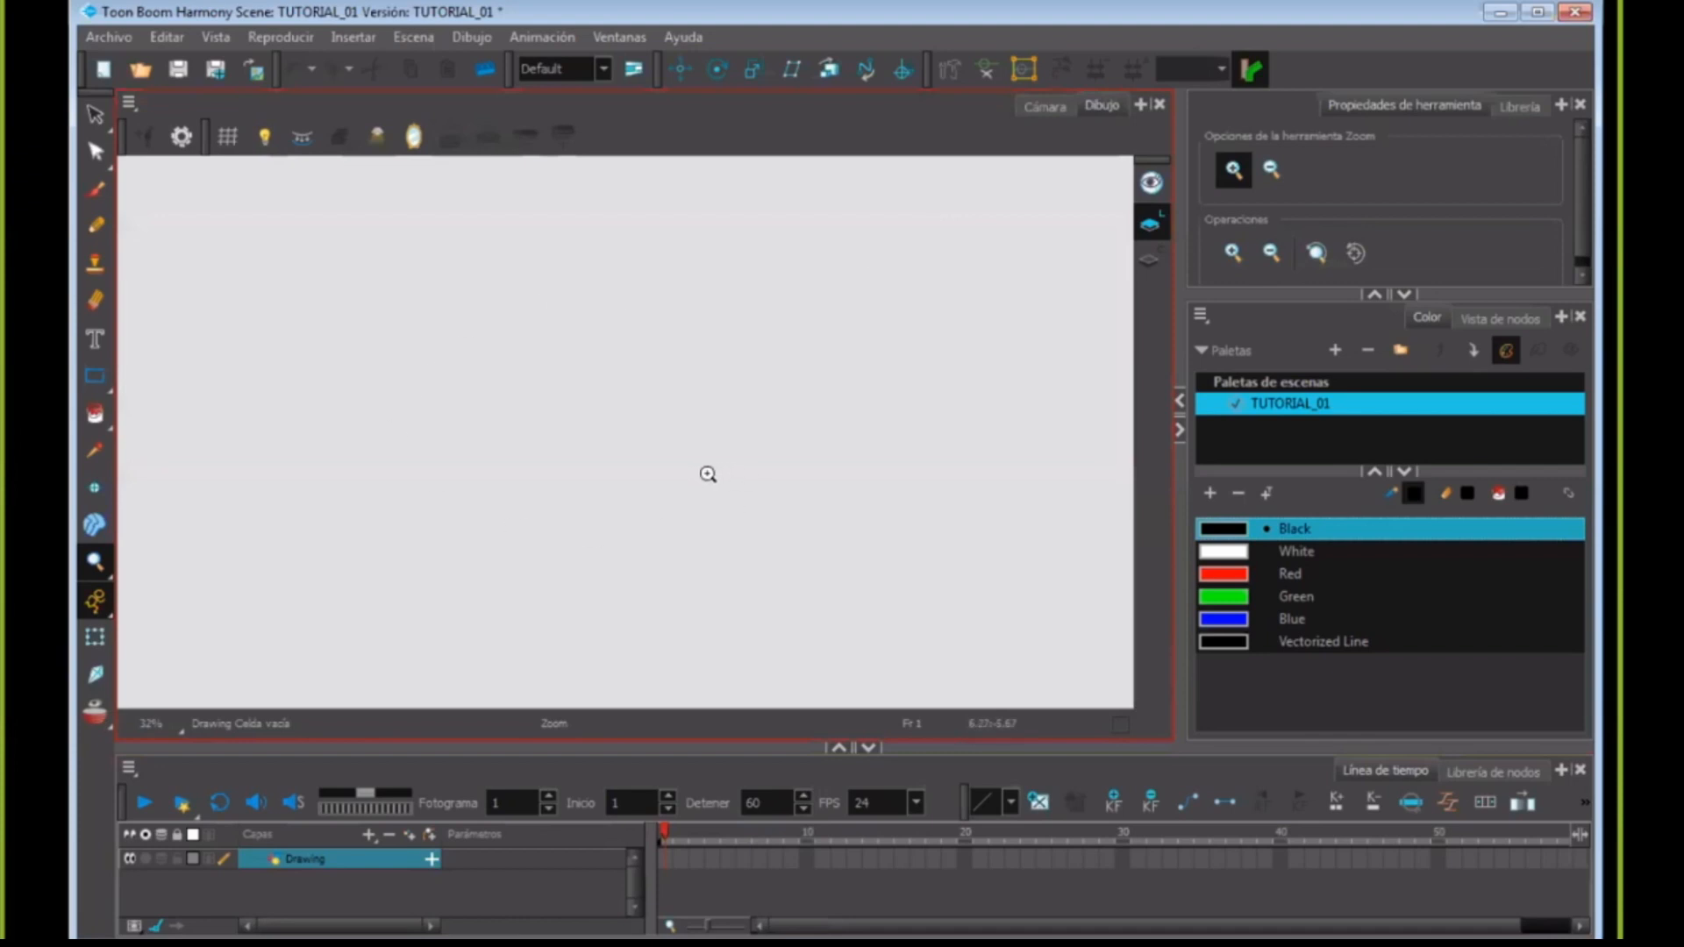
{"action": "left_click", "coordinate": [1050, 112]}
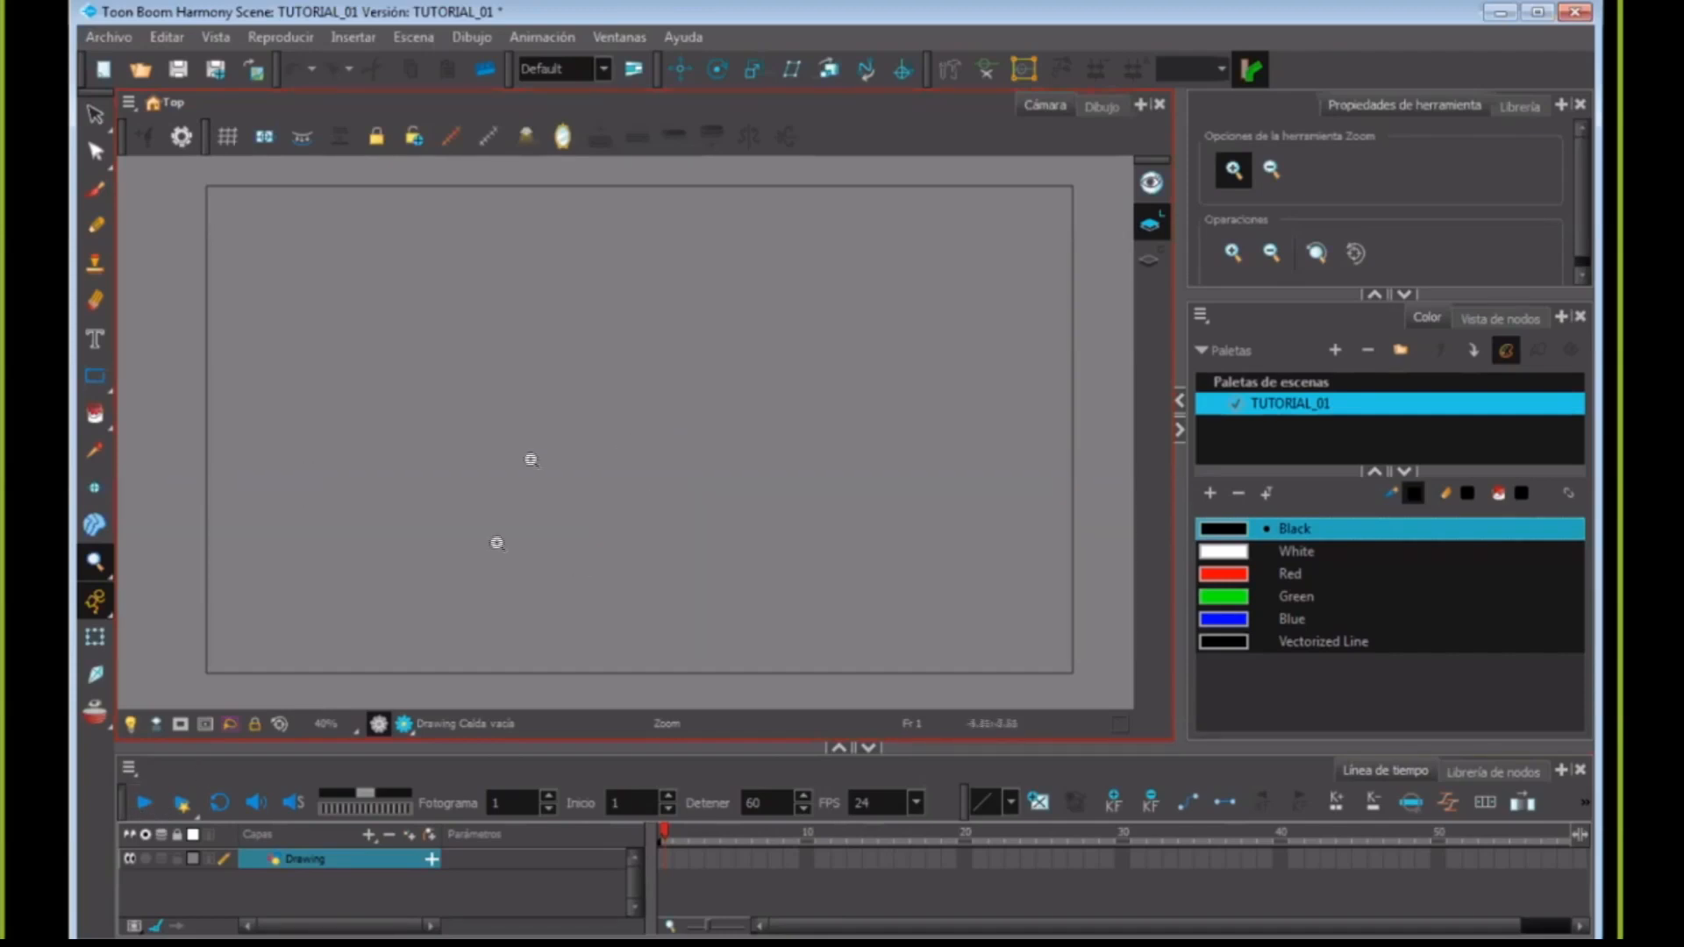
{"action": "left_click", "coordinate": [1103, 111]}
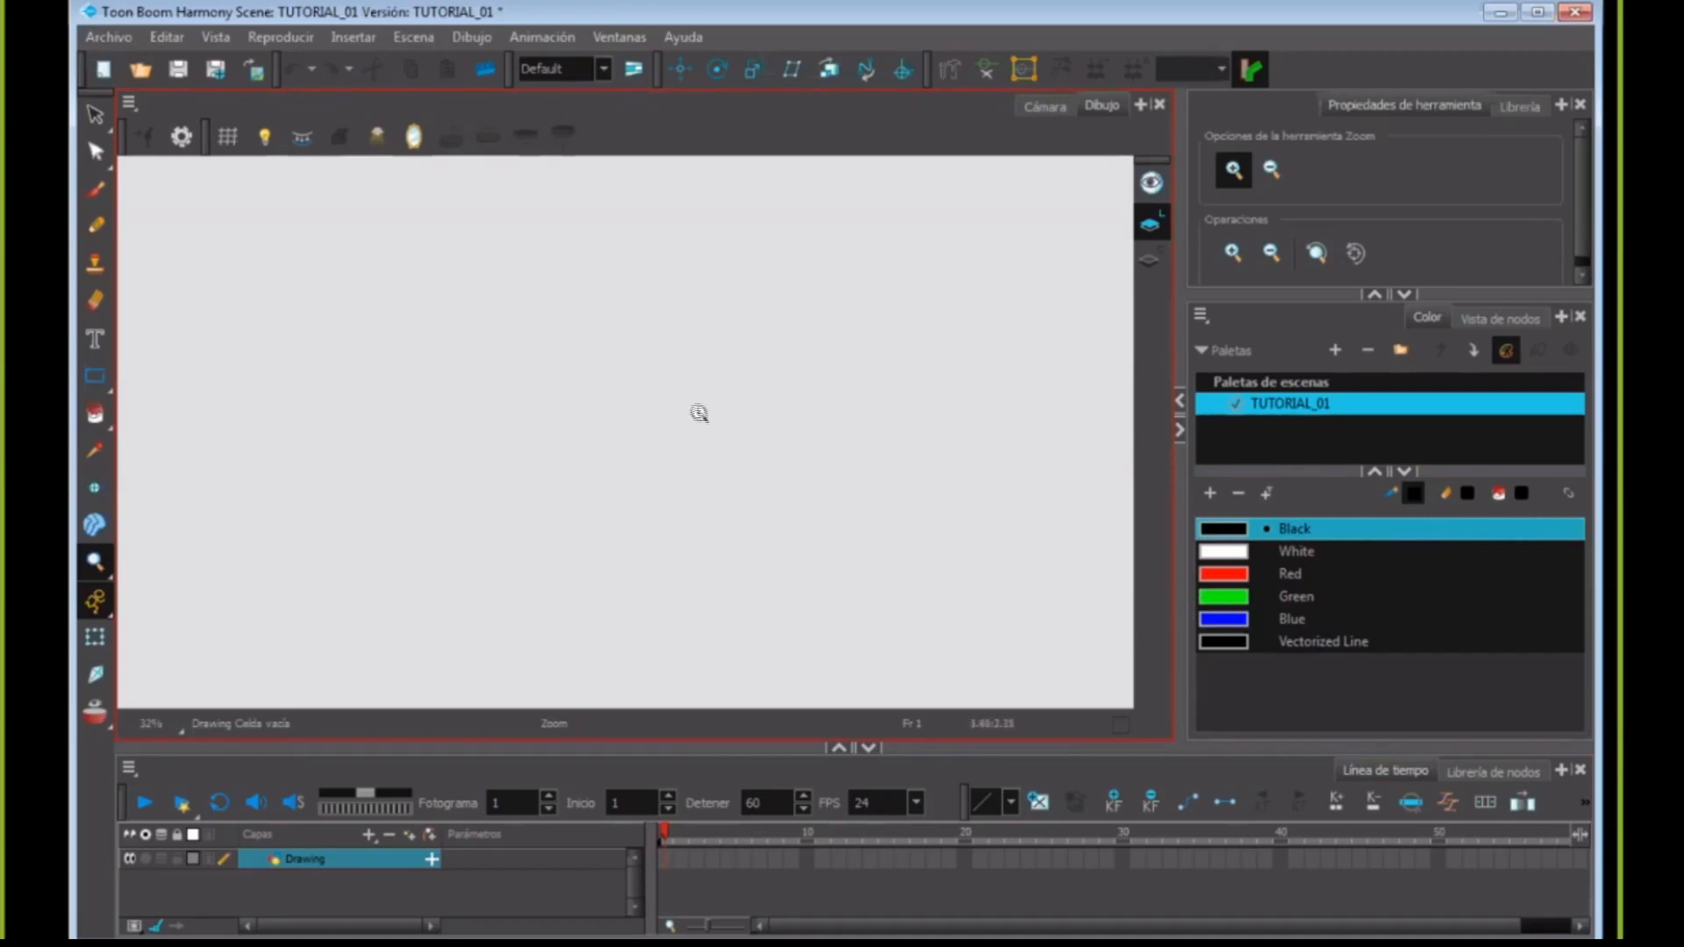
- Preview the Brush, Pencil and Stamp tools, and make the Tool Properties view taller and wider
{"action": "left_click", "coordinate": [94, 190]}
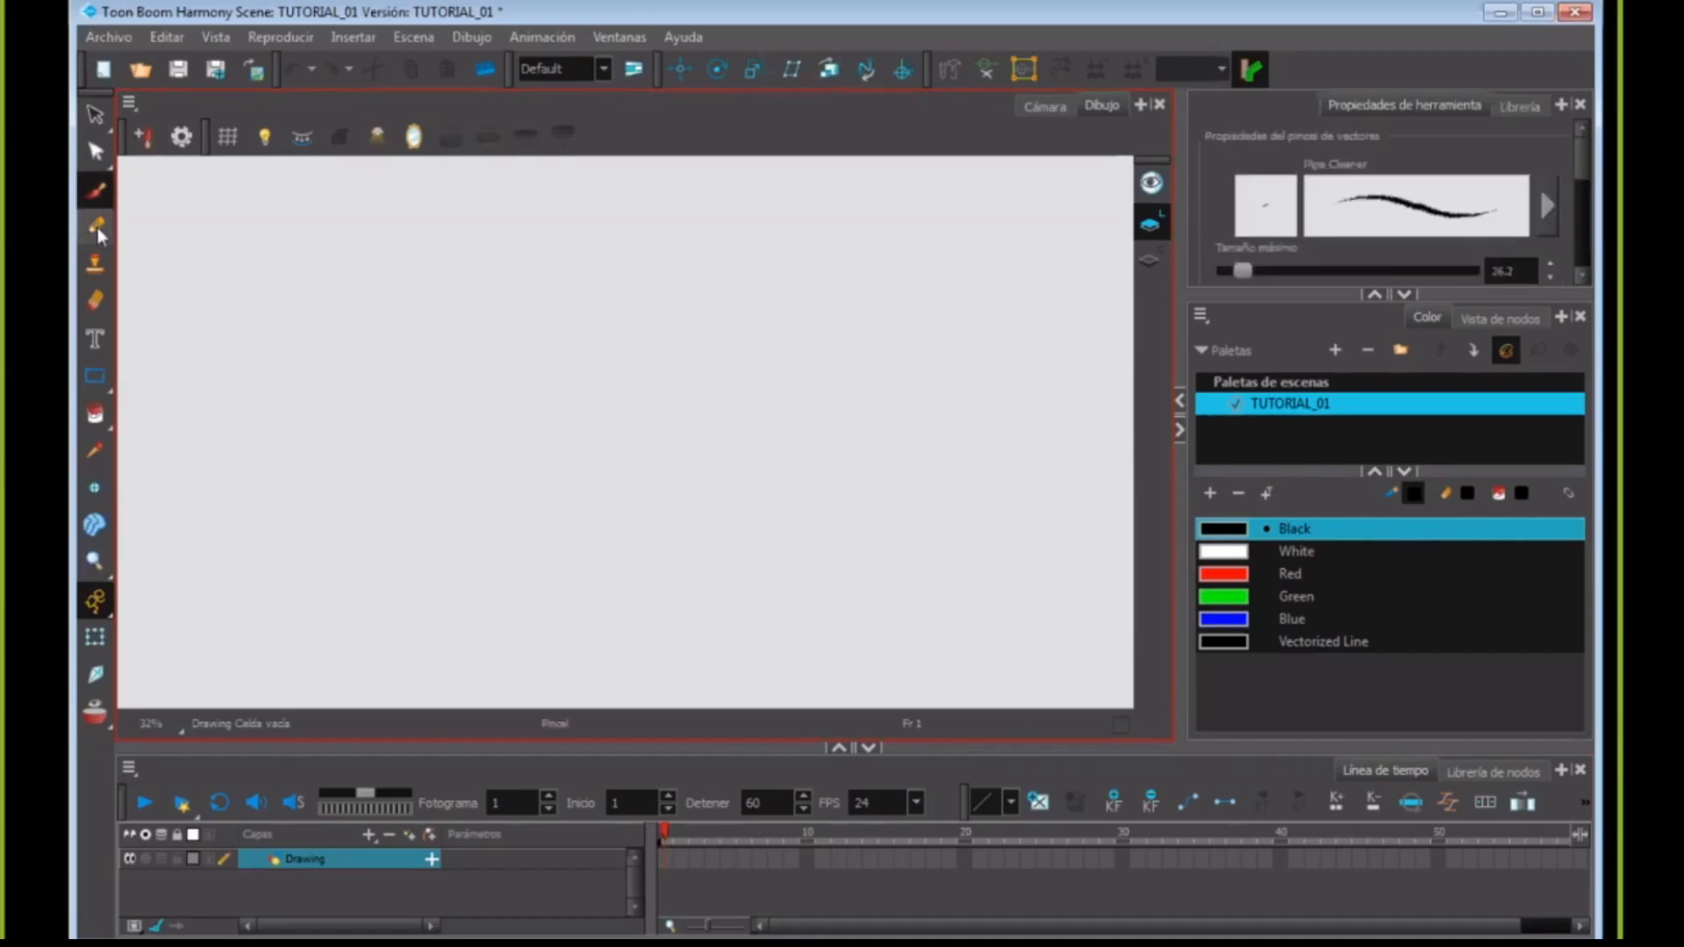
{"action": "left_click", "coordinate": [98, 230]}
{"action": "left_click", "coordinate": [96, 265]}
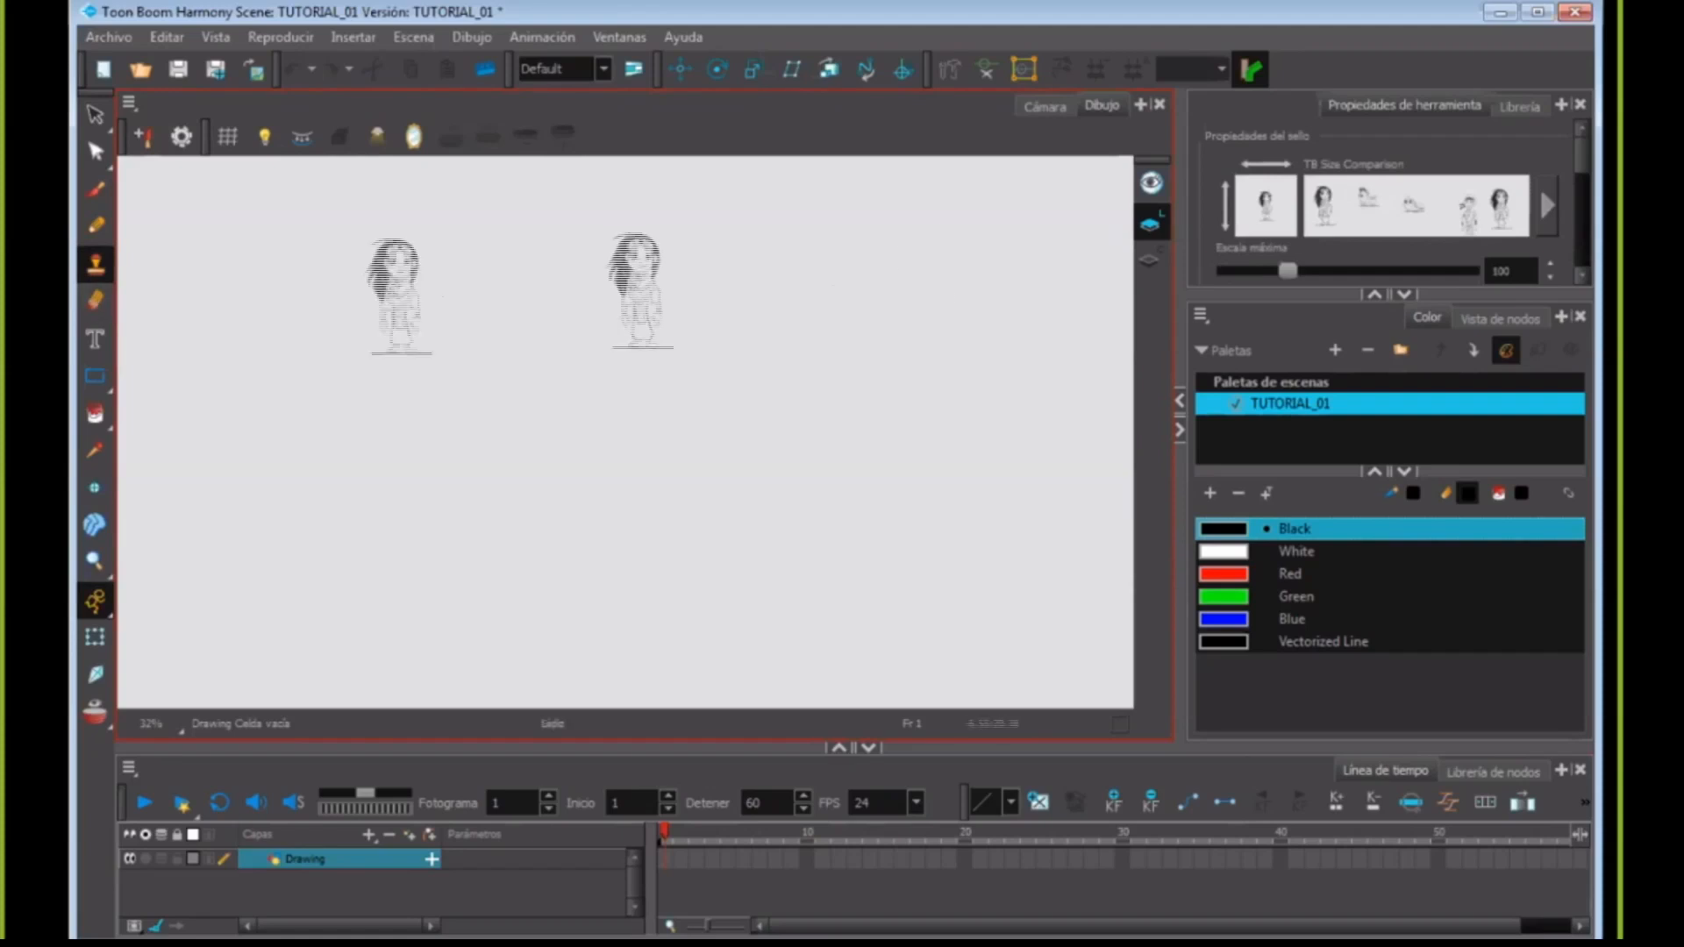
{"action": "left_click_drag", "start_coordinate": [1314, 298], "coordinate": [1314, 551]}
{"action": "left_click_drag", "start_coordinate": [1180, 500], "coordinate": [972, 492]}
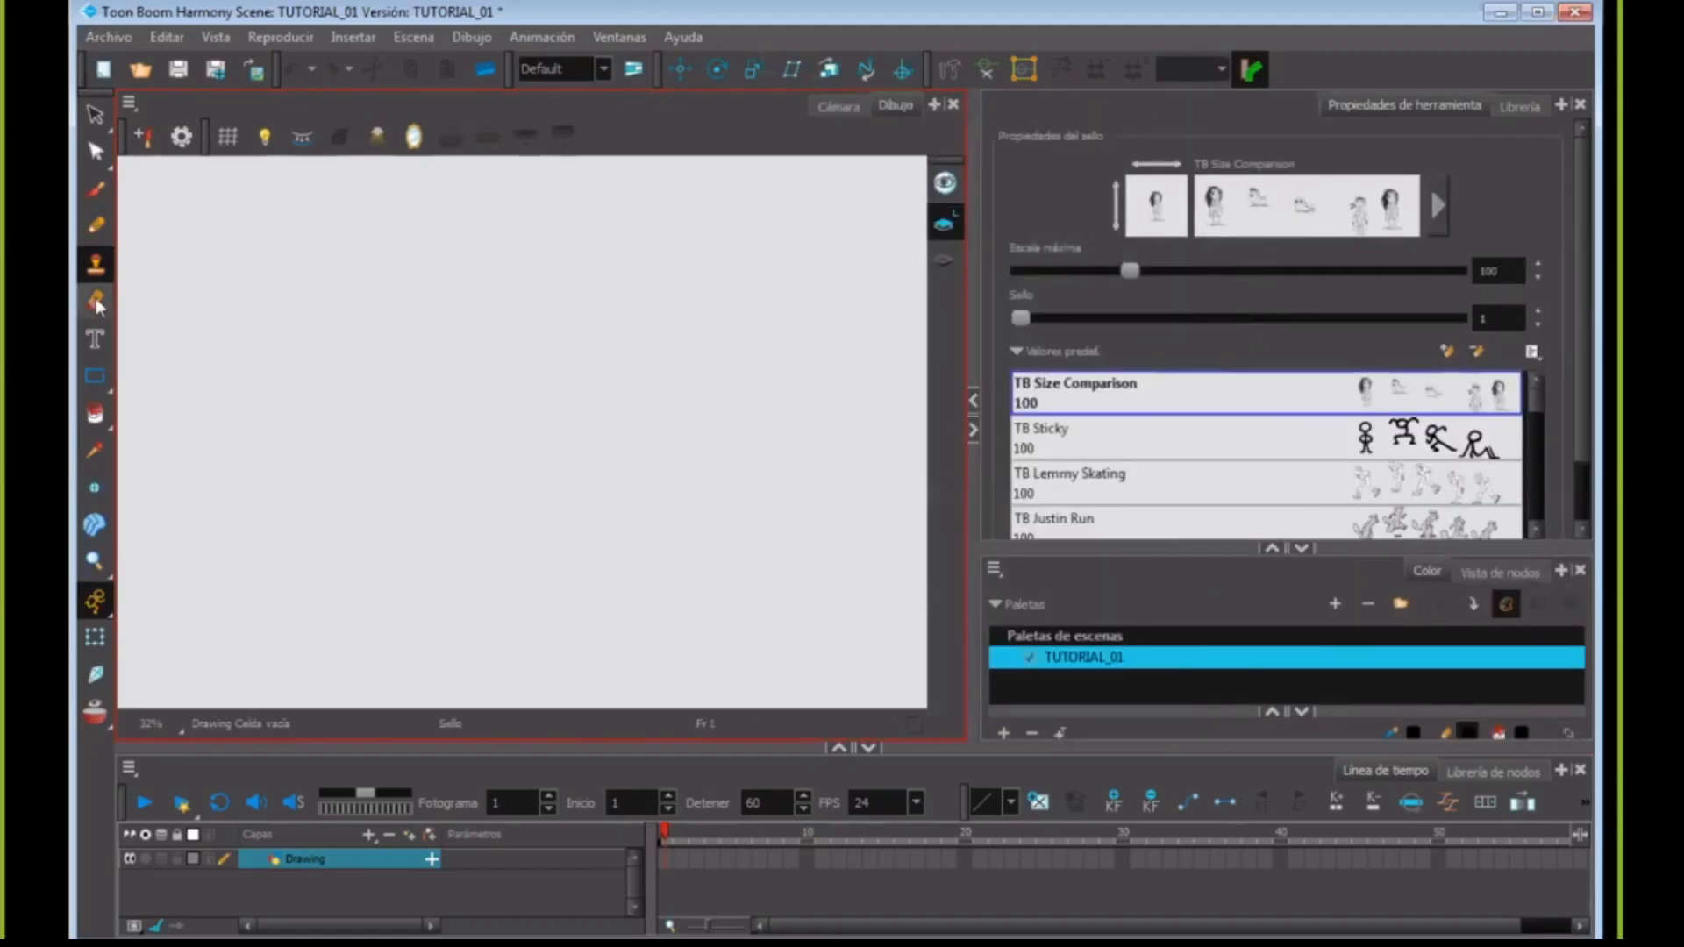
- Examine the properties of the Eraser, Text, Rectangle, Paint, Dropper and Pivot tools, finishing on the Brush tool
{"action": "left_click", "coordinate": [94, 300]}
{"action": "left_click", "coordinate": [95, 340]}
{"action": "left_click", "coordinate": [97, 375]}
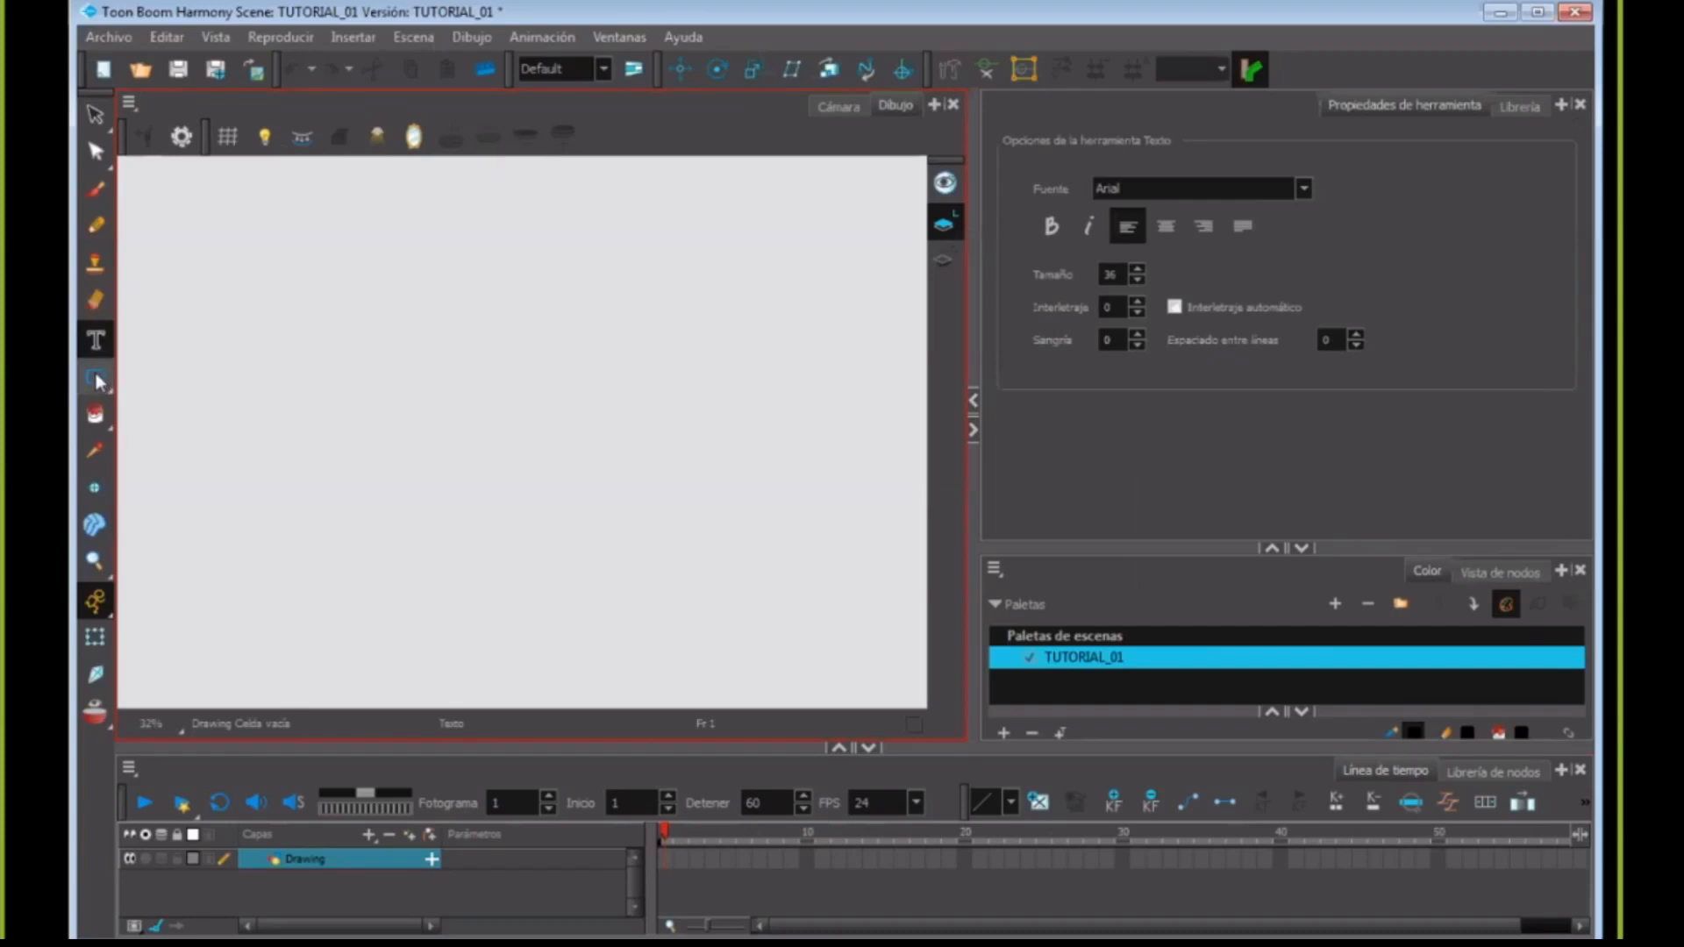
{"action": "left_click", "coordinate": [96, 416]}
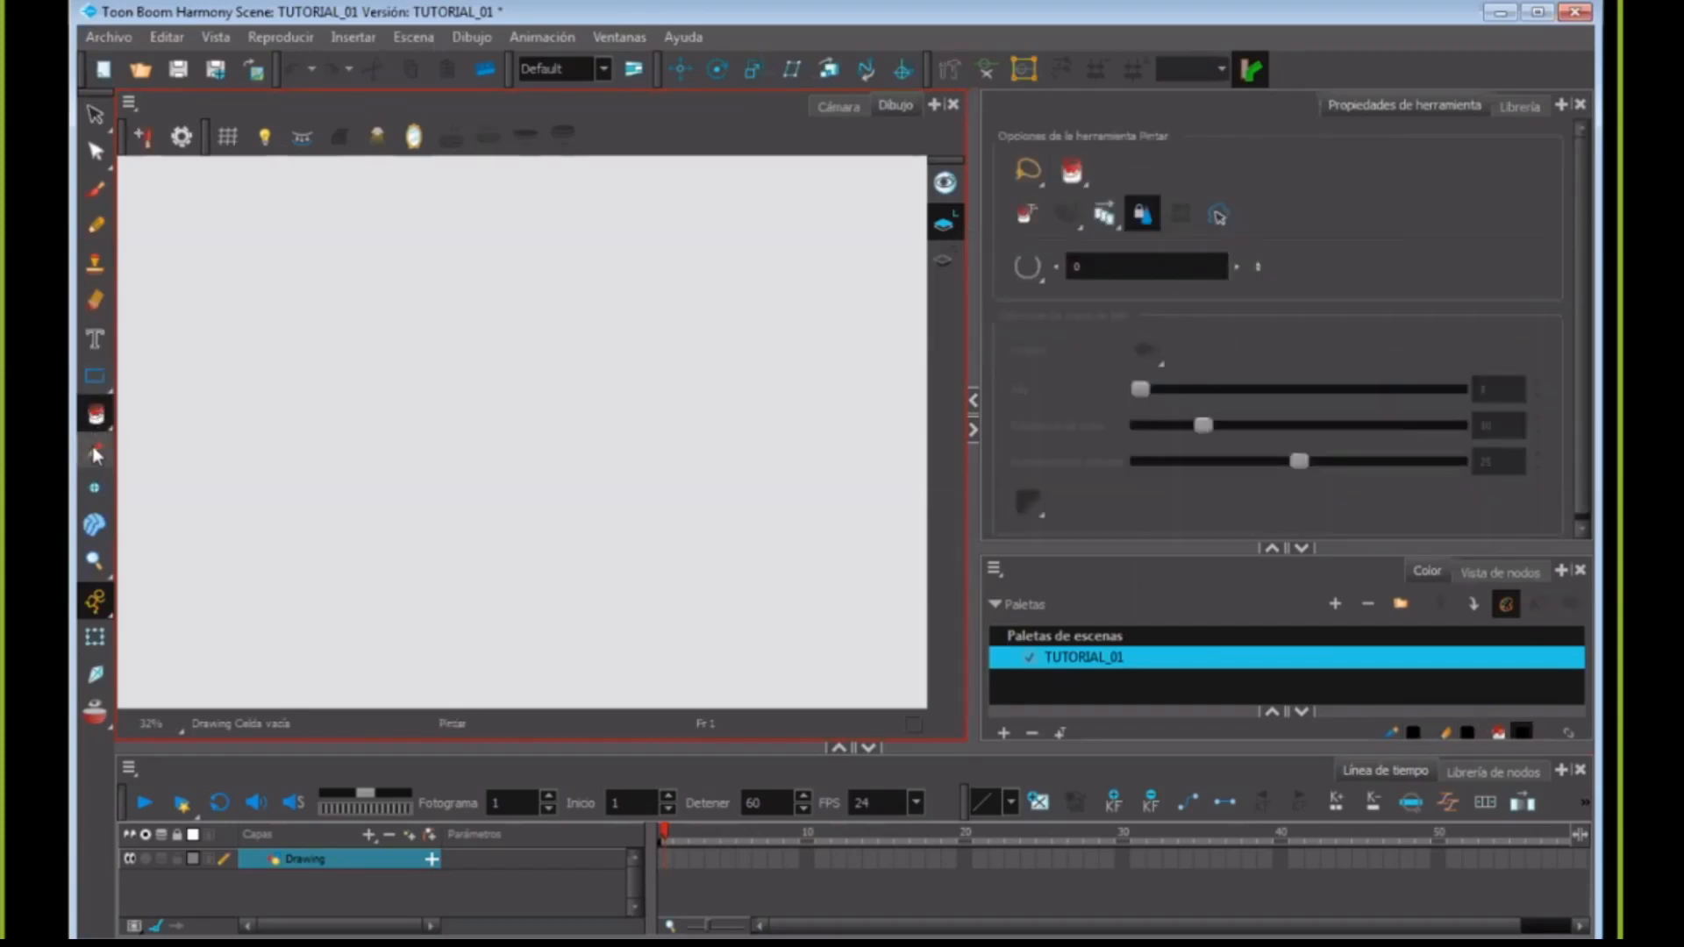
{"action": "left_click", "coordinate": [95, 451]}
{"action": "left_click", "coordinate": [98, 489]}
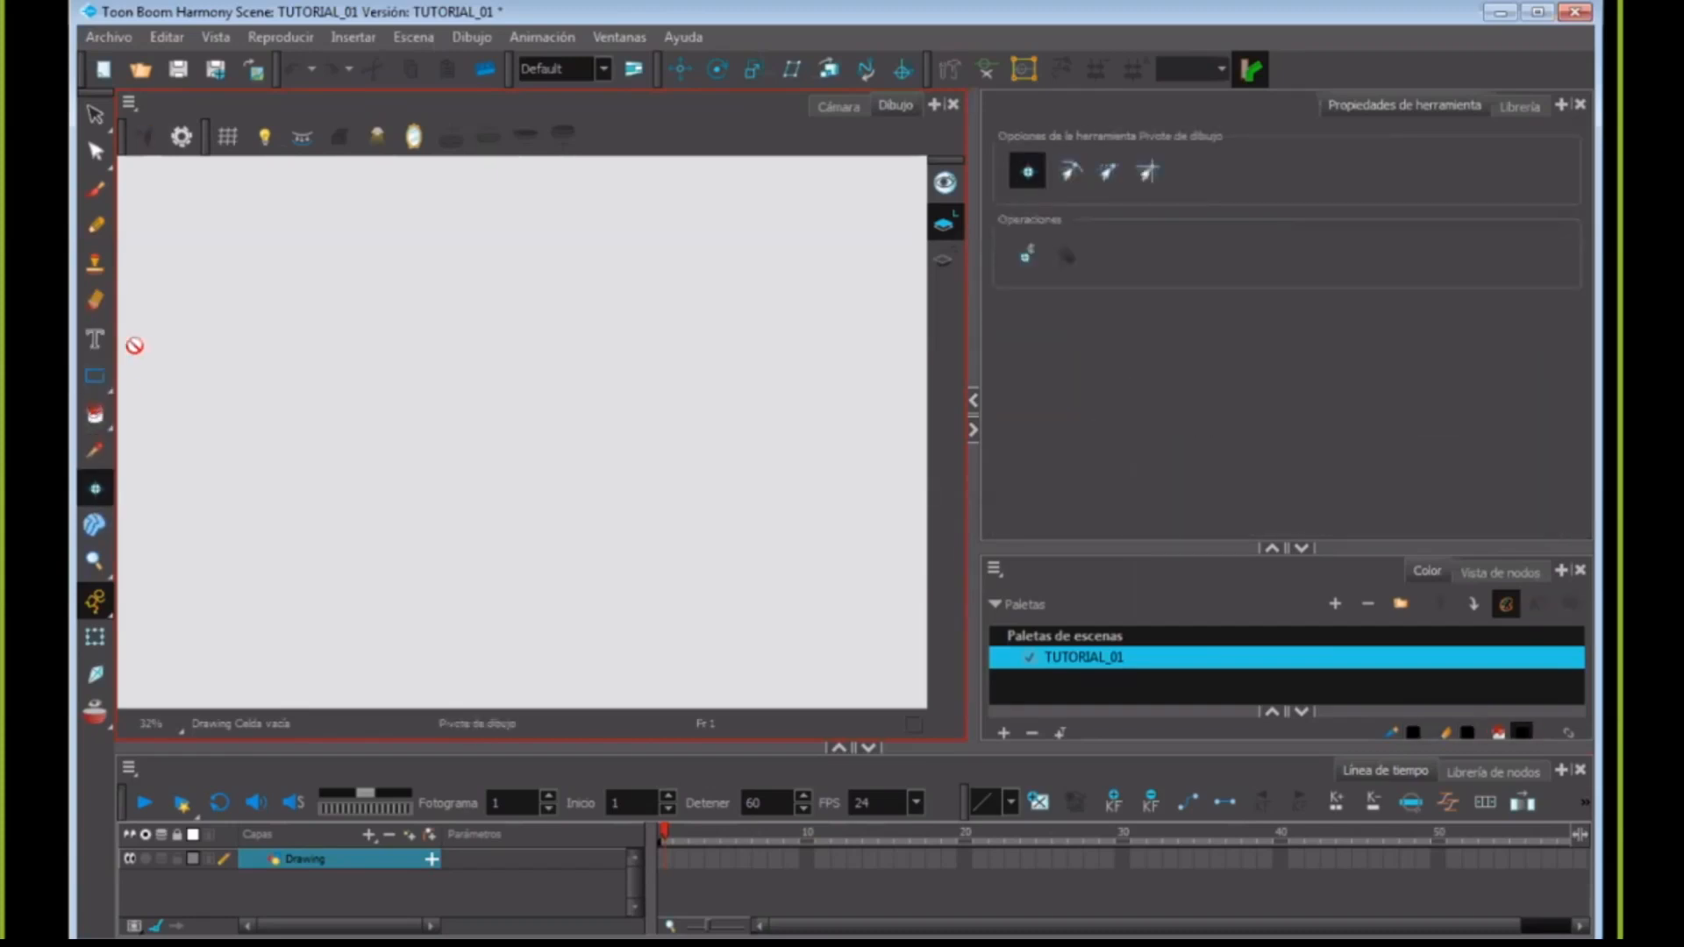
{"action": "left_click", "coordinate": [100, 188]}
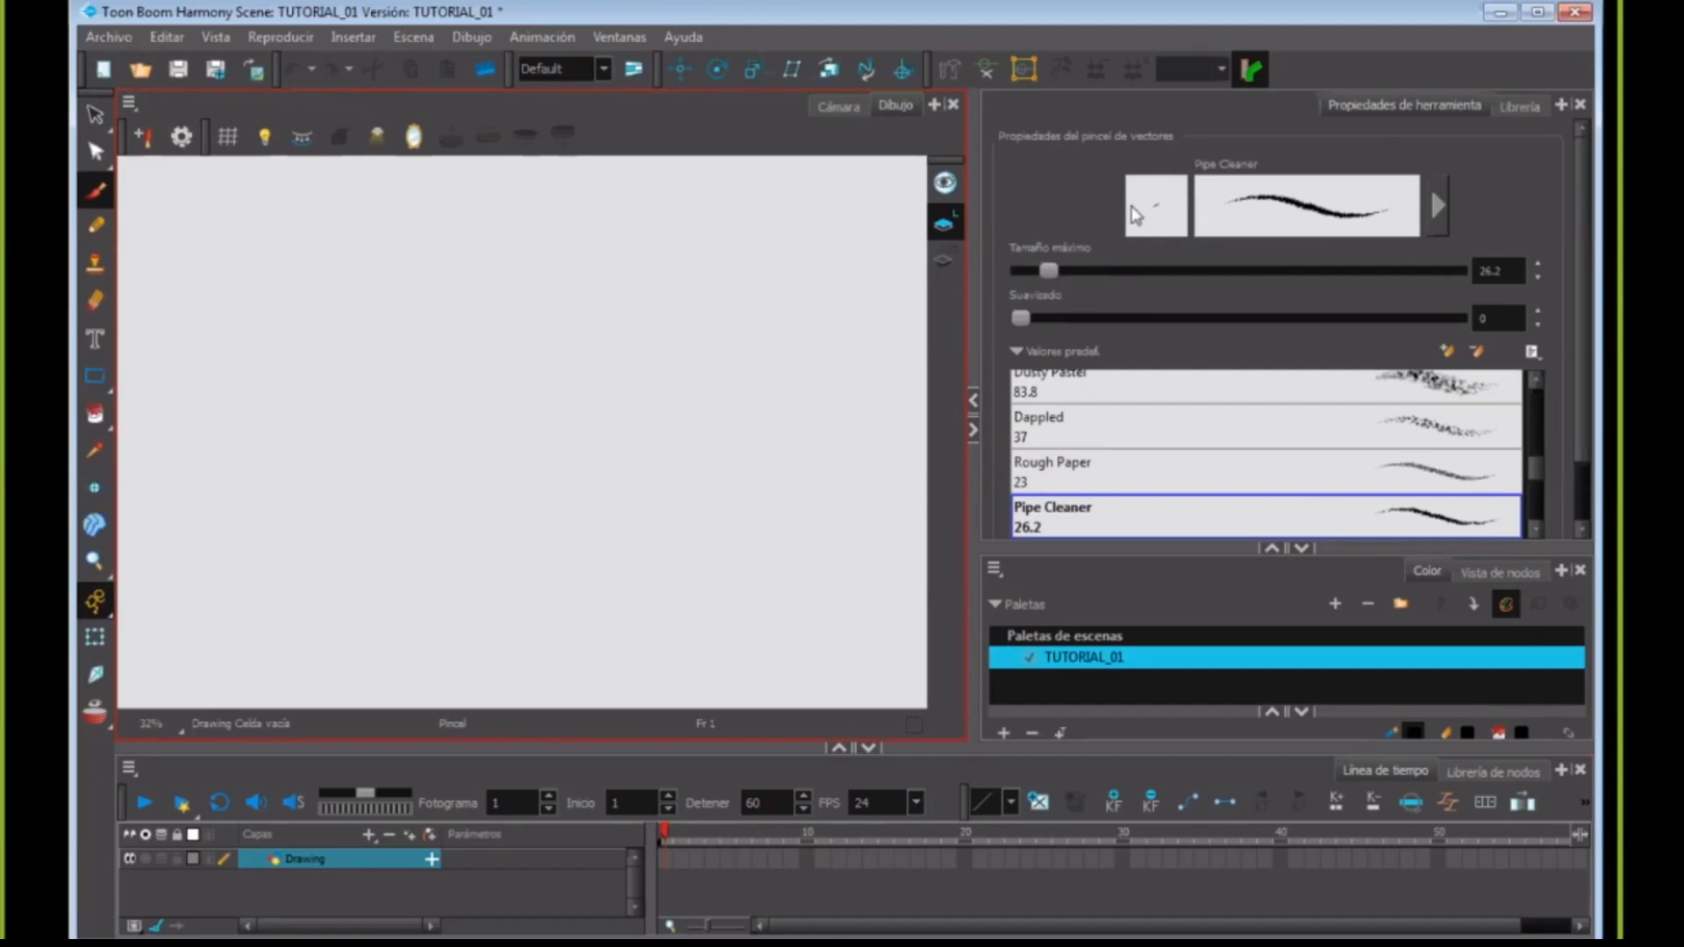
- Make the Colour view taller and the side column narrower so that all swatches of the TUTORIAL_01 palette fit
{"action": "mouse_move", "coordinate": [1535, 478]}
{"action": "left_mouse_down"}
{"action": "mouse_move", "coordinate": [1537, 393]}
{"action": "mouse_move", "coordinate": [1541, 518]}
{"action": "mouse_move", "coordinate": [1543, 480]}
{"action": "left_mouse_up"}
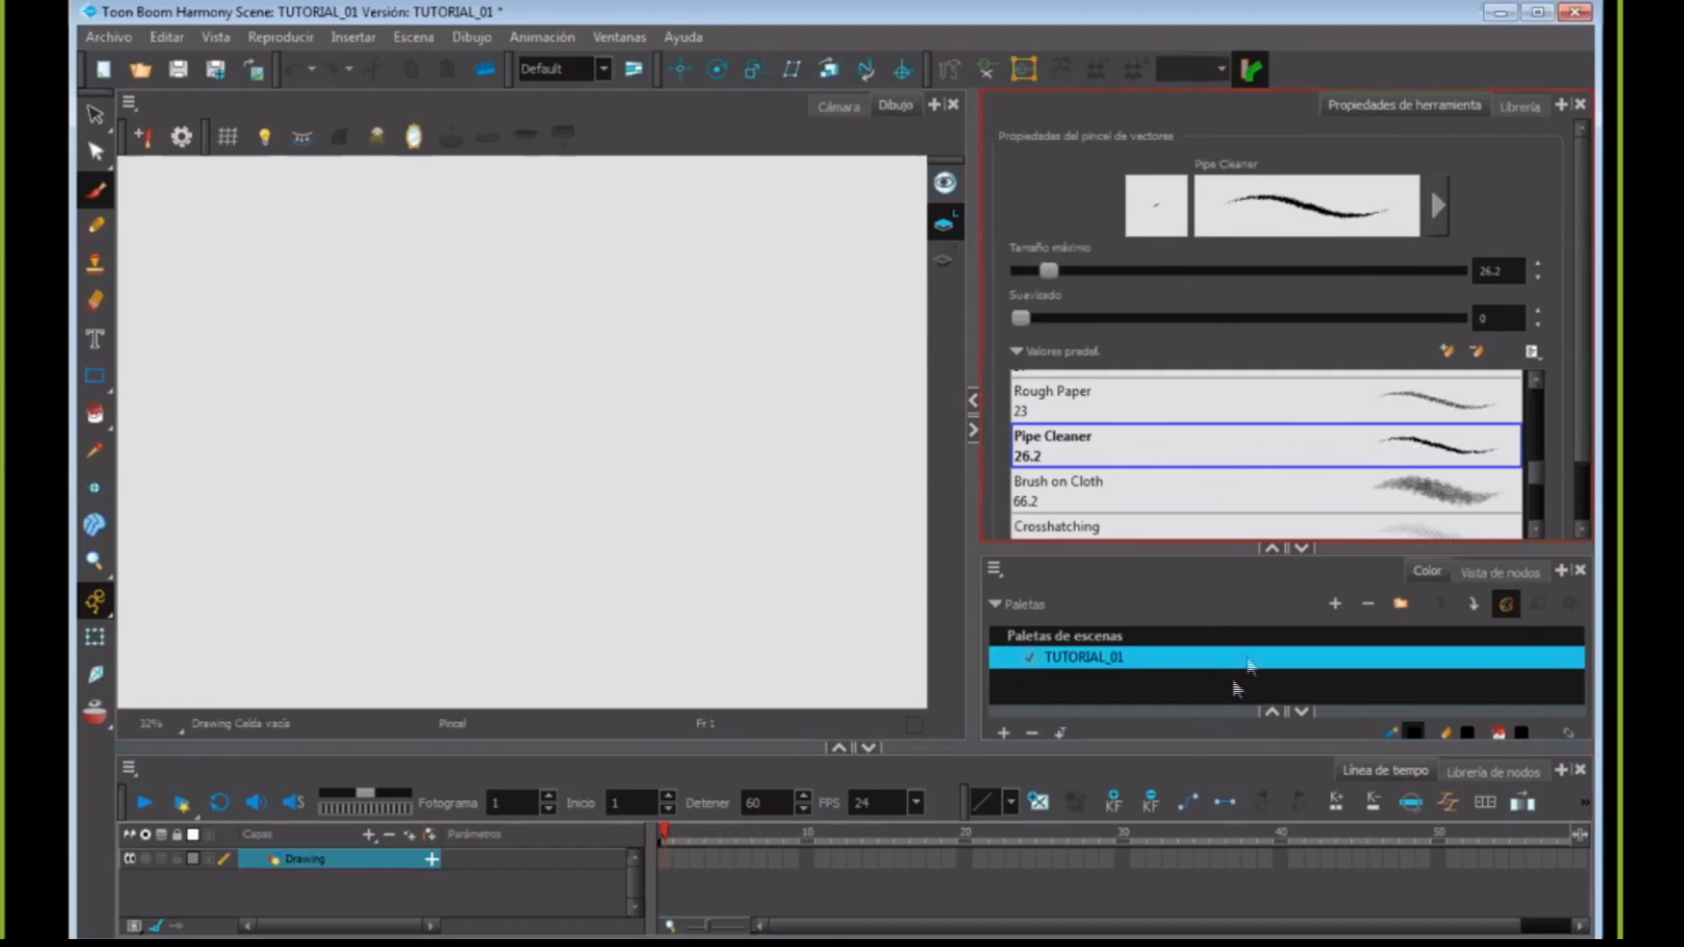
{"action": "left_click_drag", "start_coordinate": [1220, 550], "coordinate": [1239, 411]}
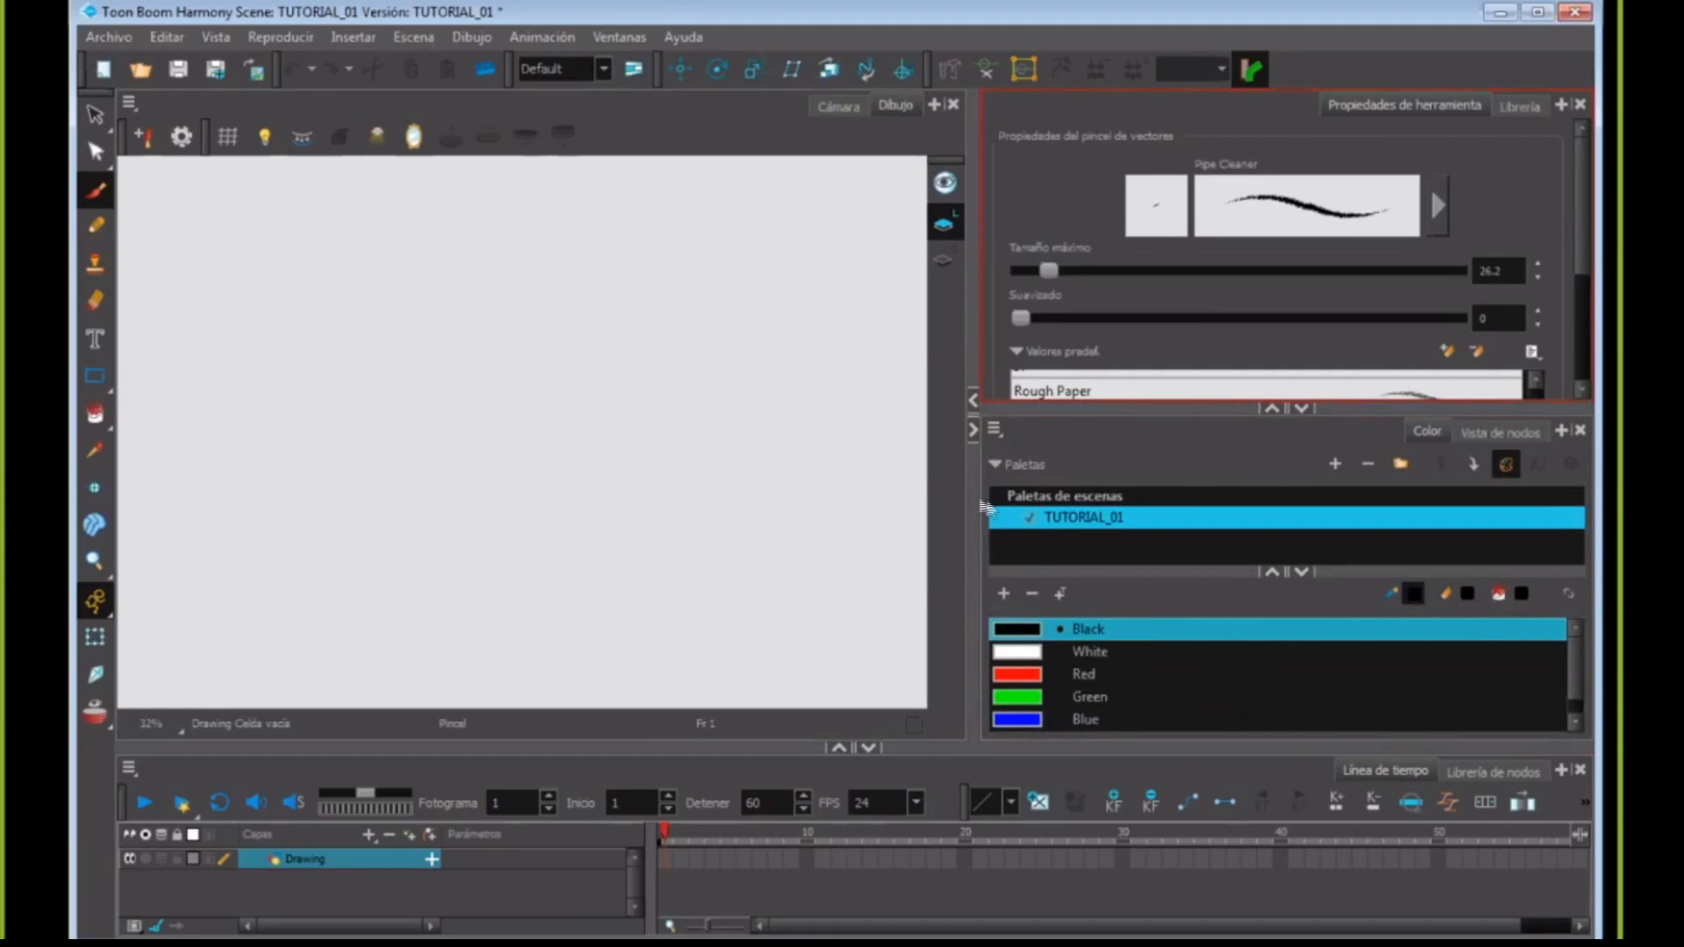
{"action": "left_click_drag", "start_coordinate": [968, 476], "coordinate": [1157, 475]}
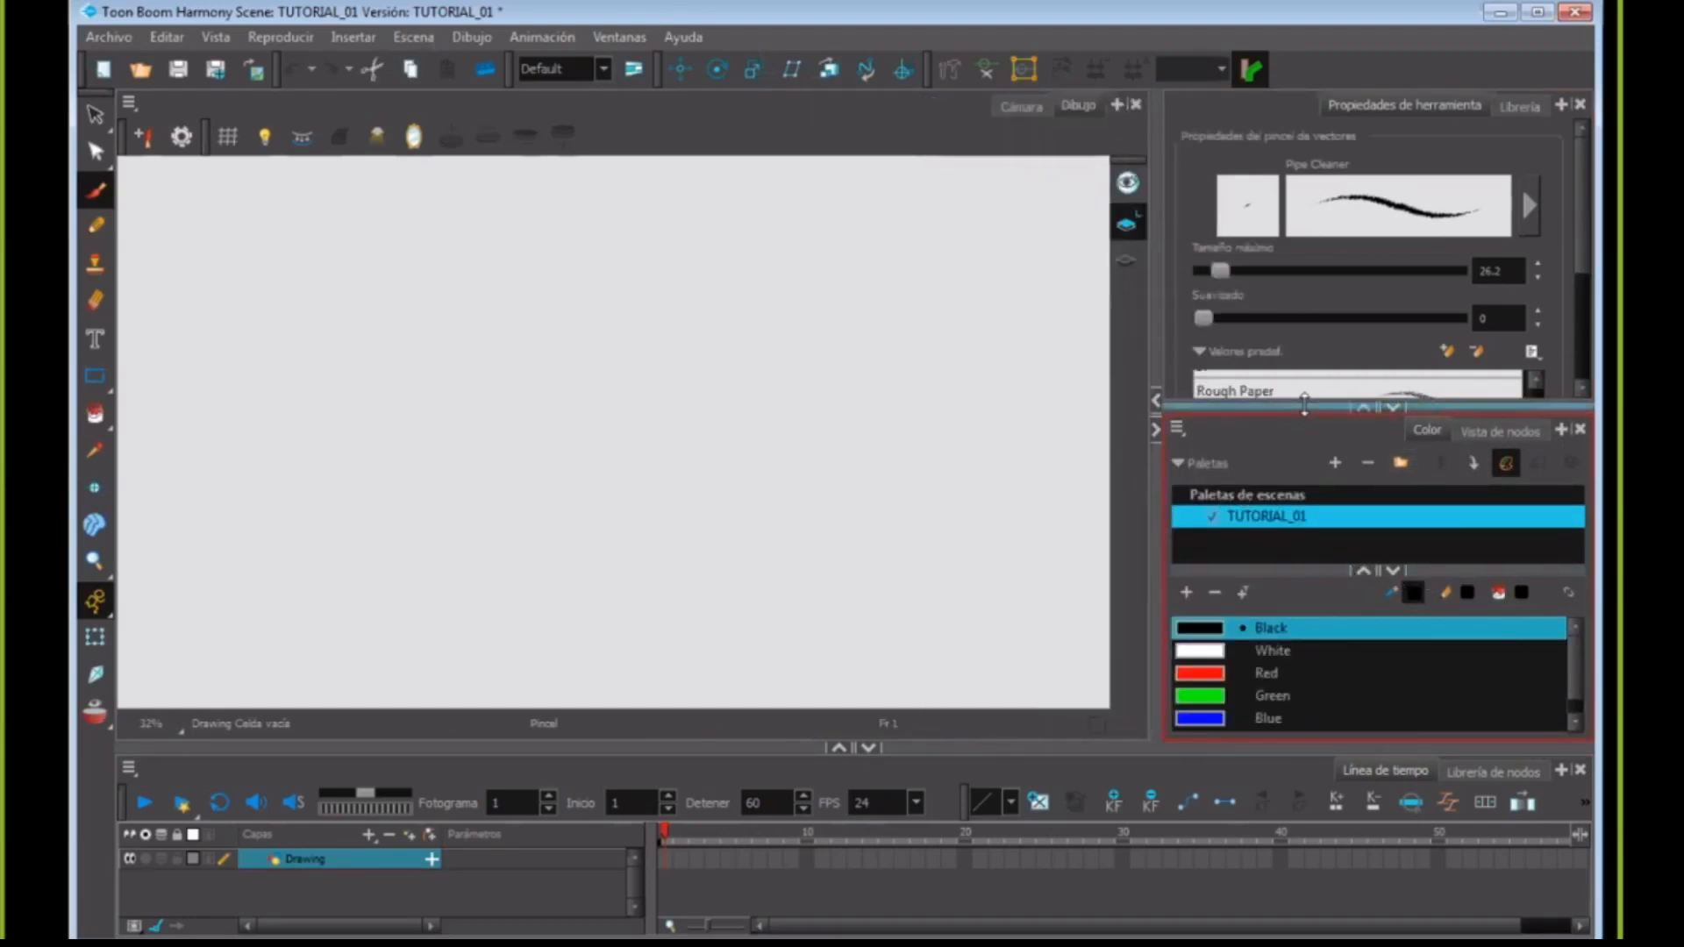
{"action": "left_click_drag", "start_coordinate": [1314, 406], "coordinate": [1312, 343]}
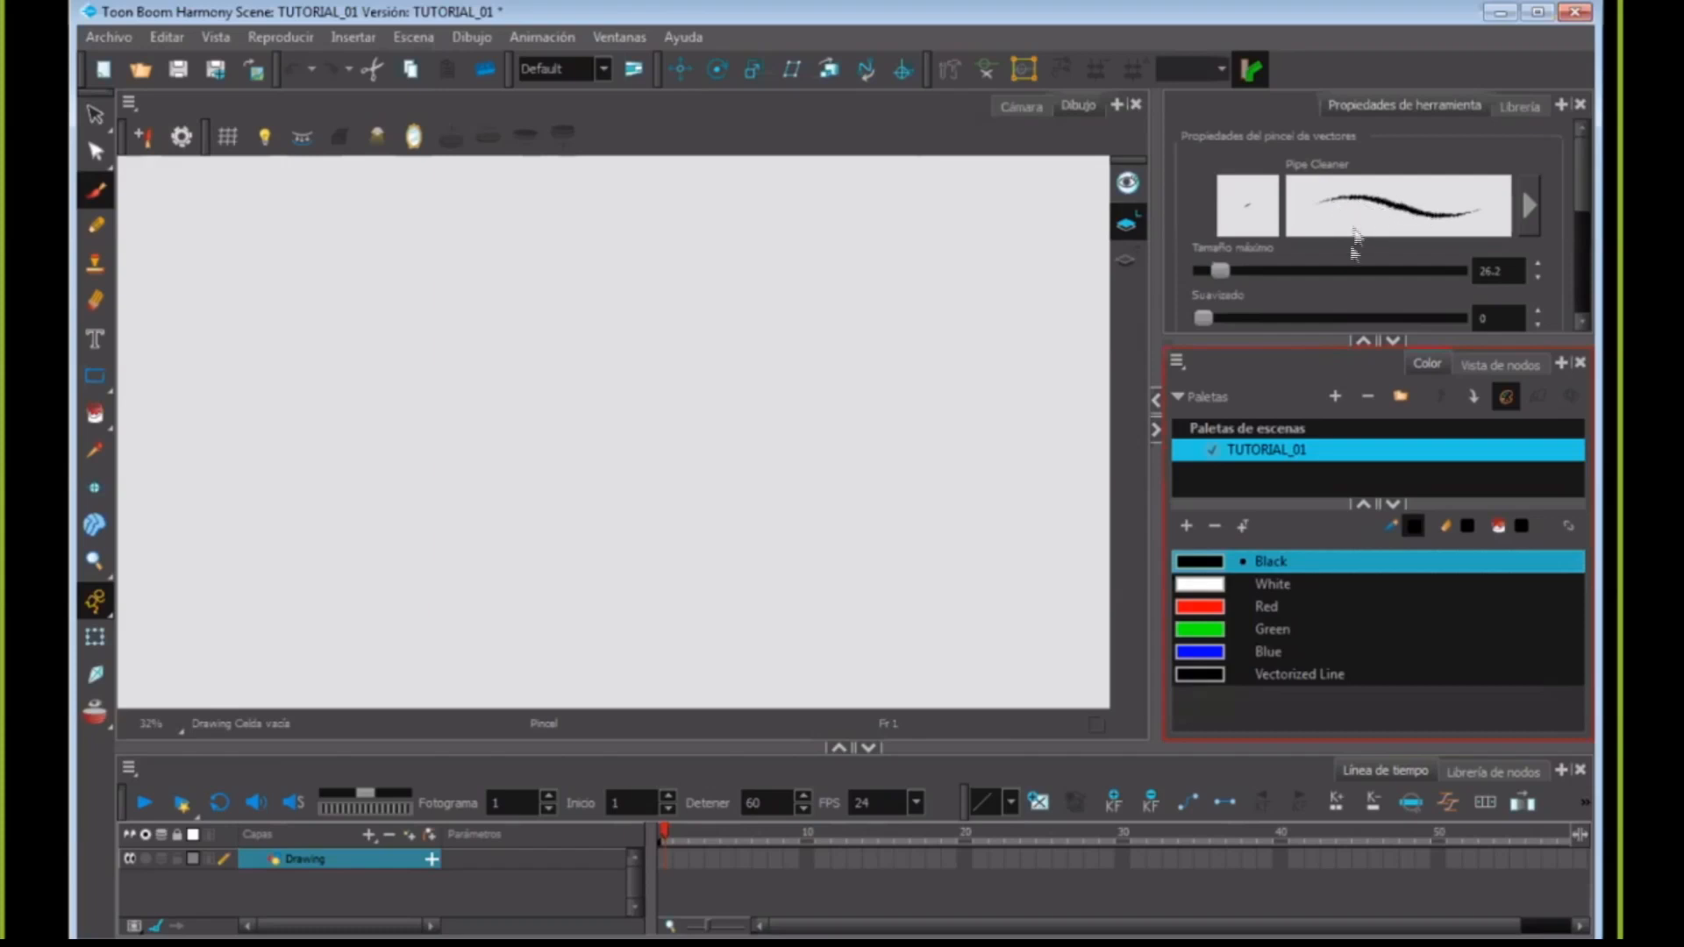
- Add a new colour to the TUTORIAL_01 palette and name it BOCETO
{"action": "left_click", "coordinate": [1187, 526]}
{"action": "double_click", "coordinate": [1200, 696]}
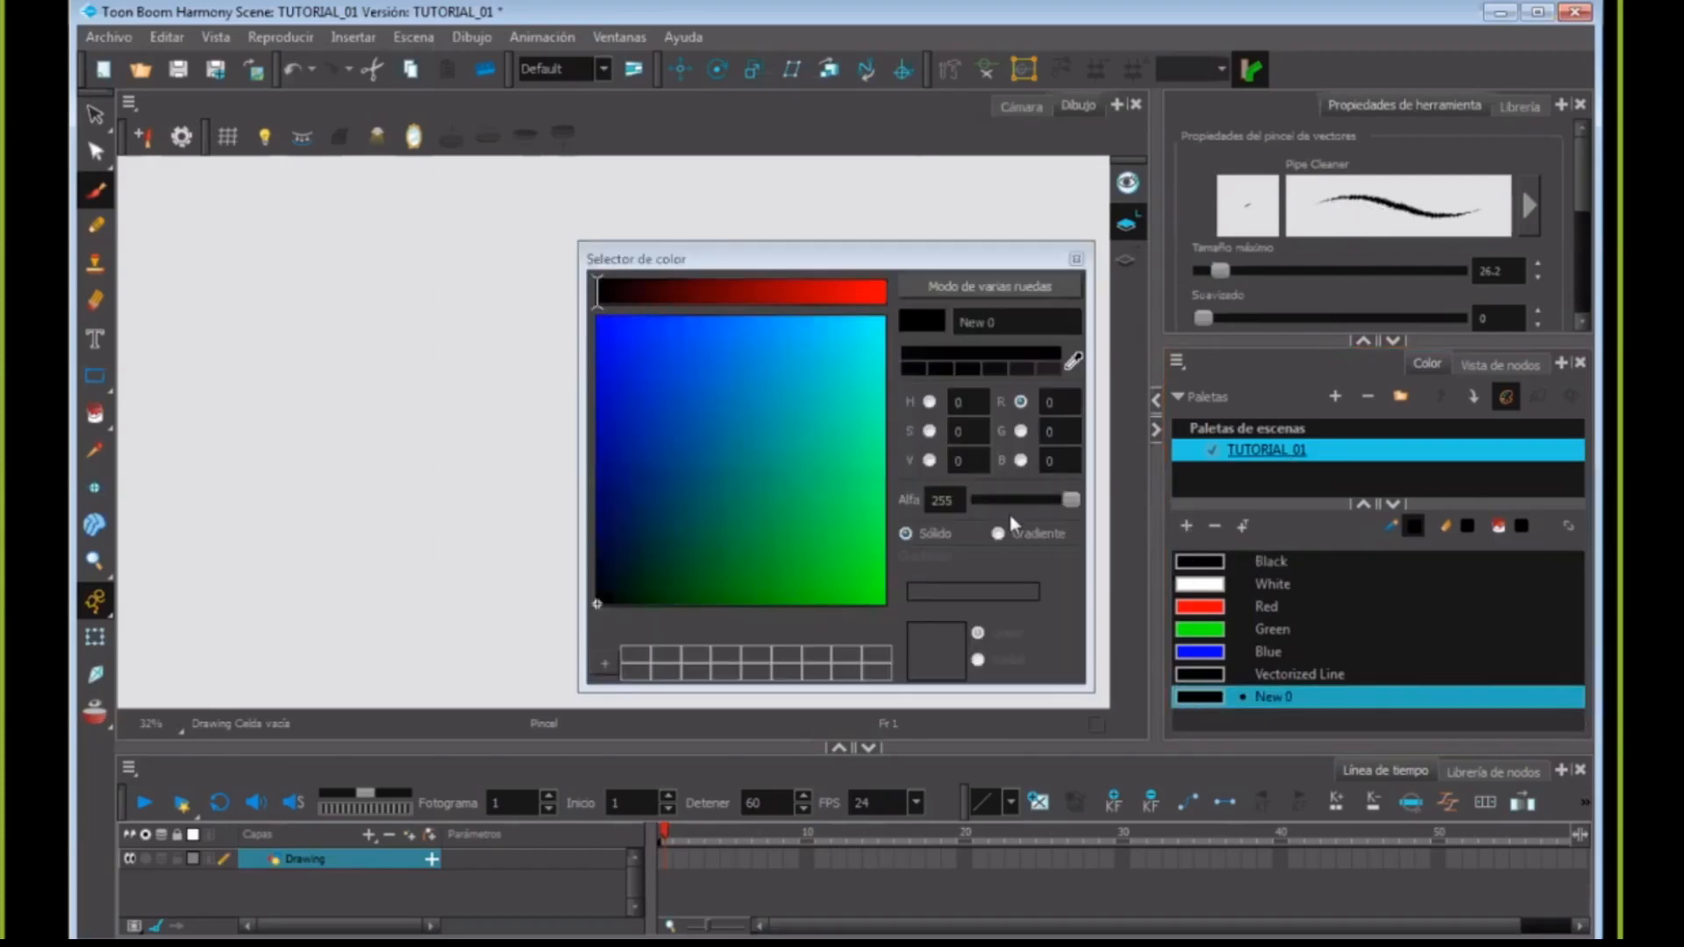
{"action": "left_click_drag", "start_coordinate": [1002, 325], "coordinate": [928, 404]}
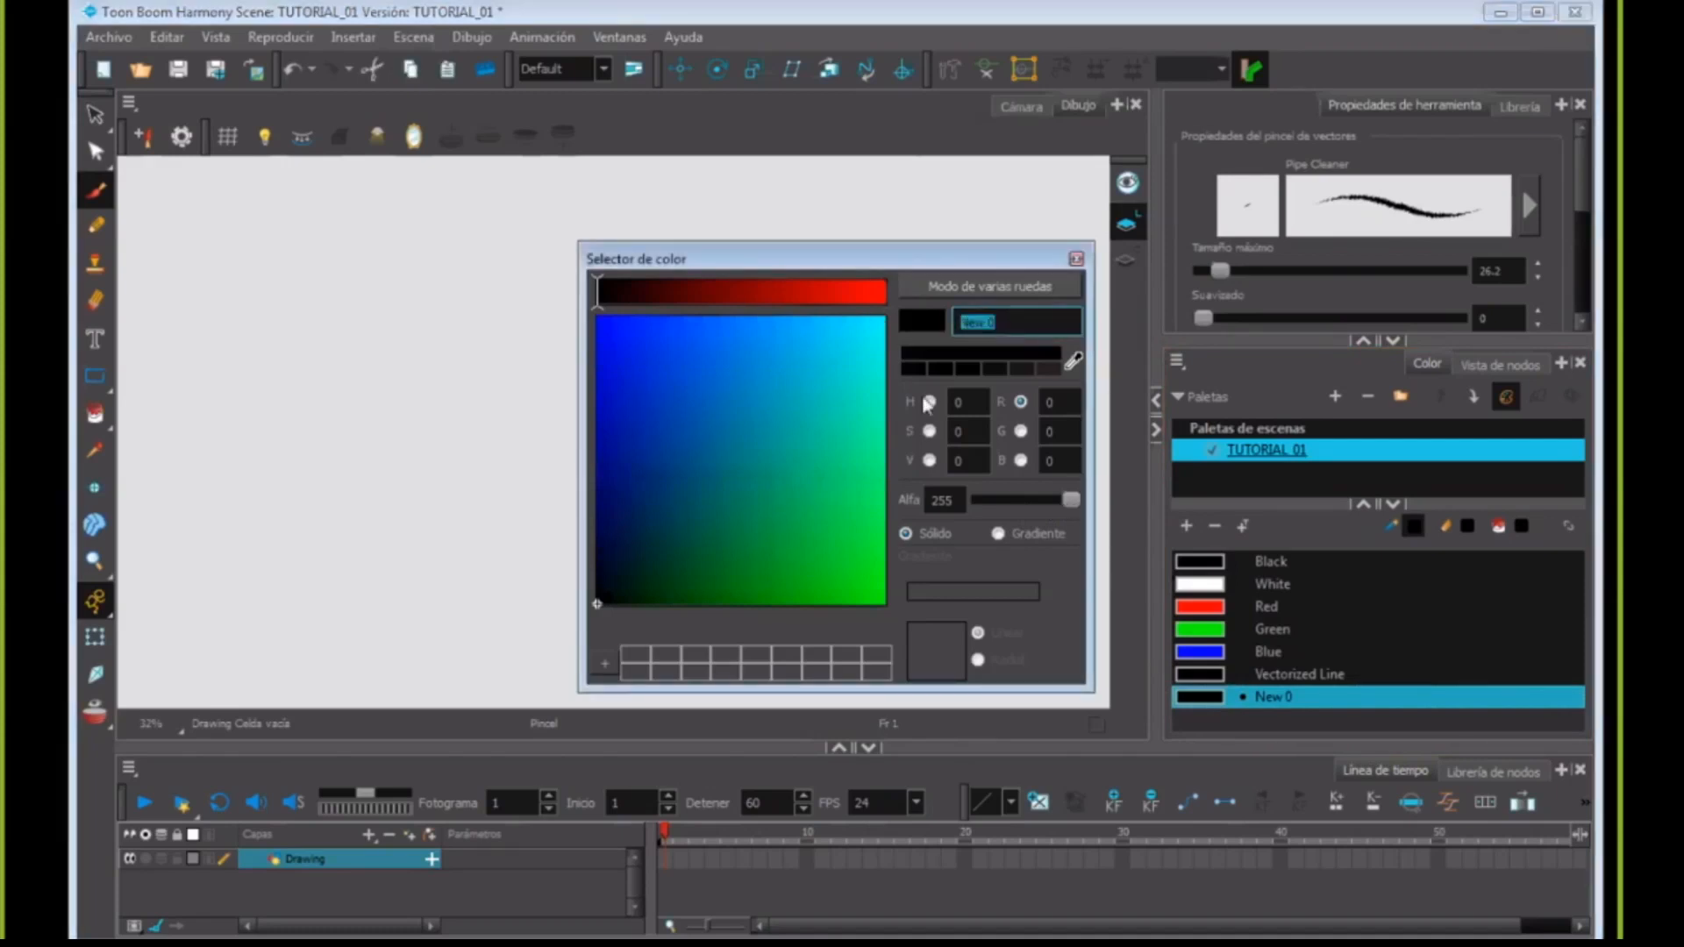
{"action": "type", "text": "BOCETO"}
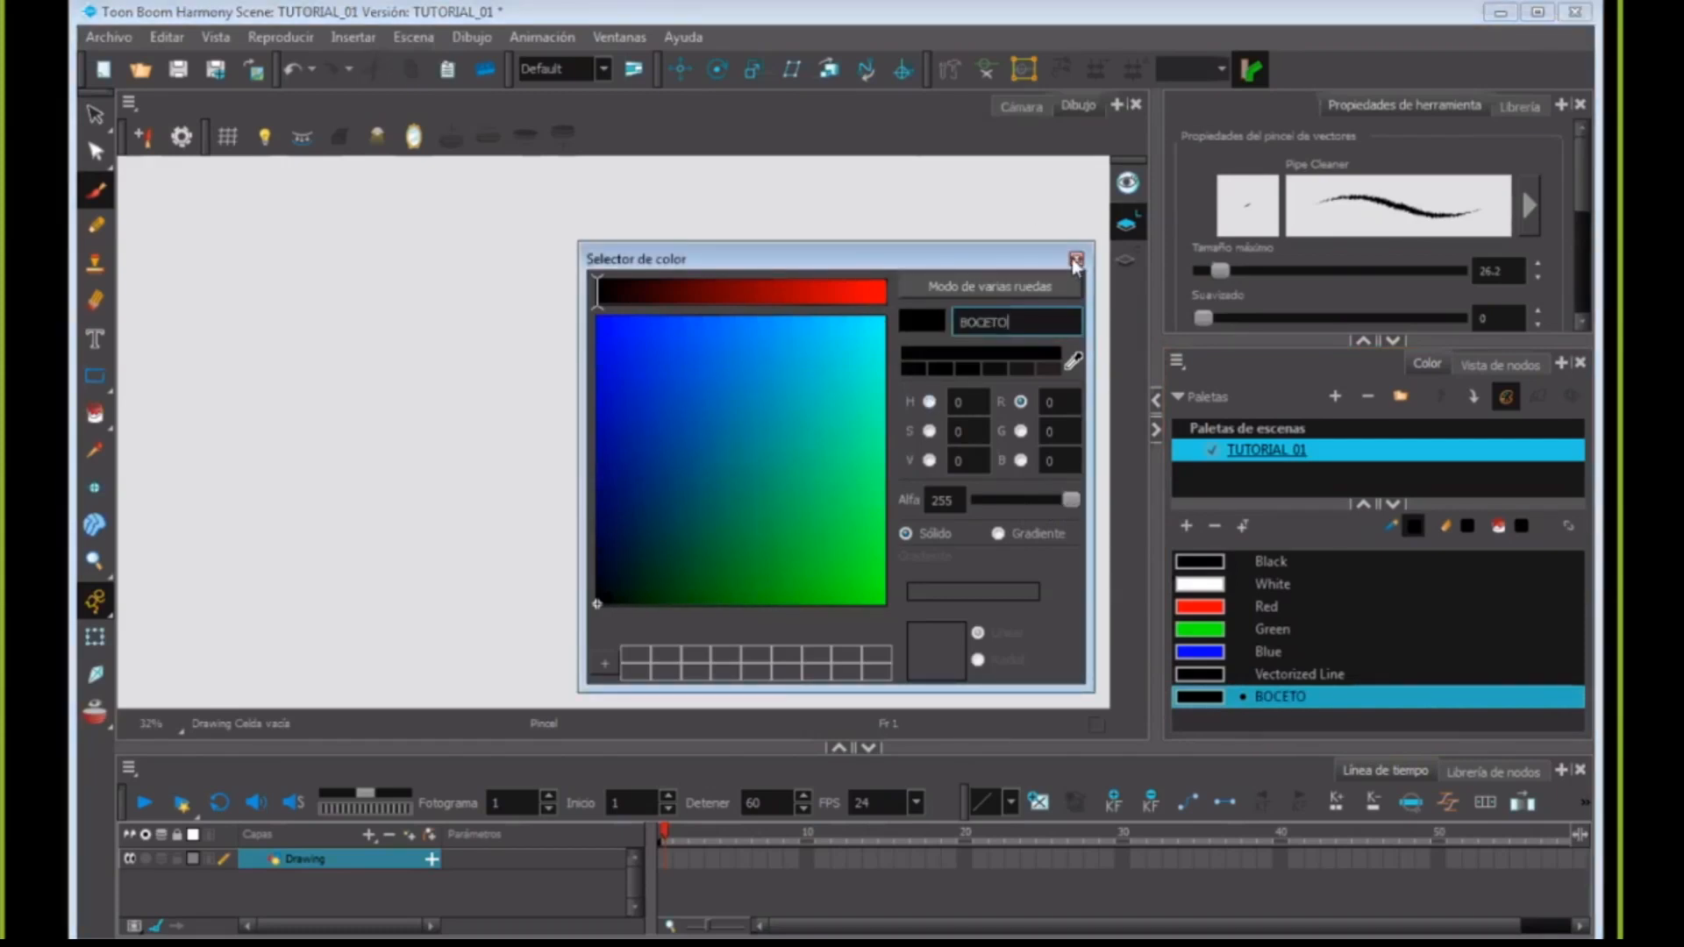
{"action": "left_click", "coordinate": [1076, 259]}
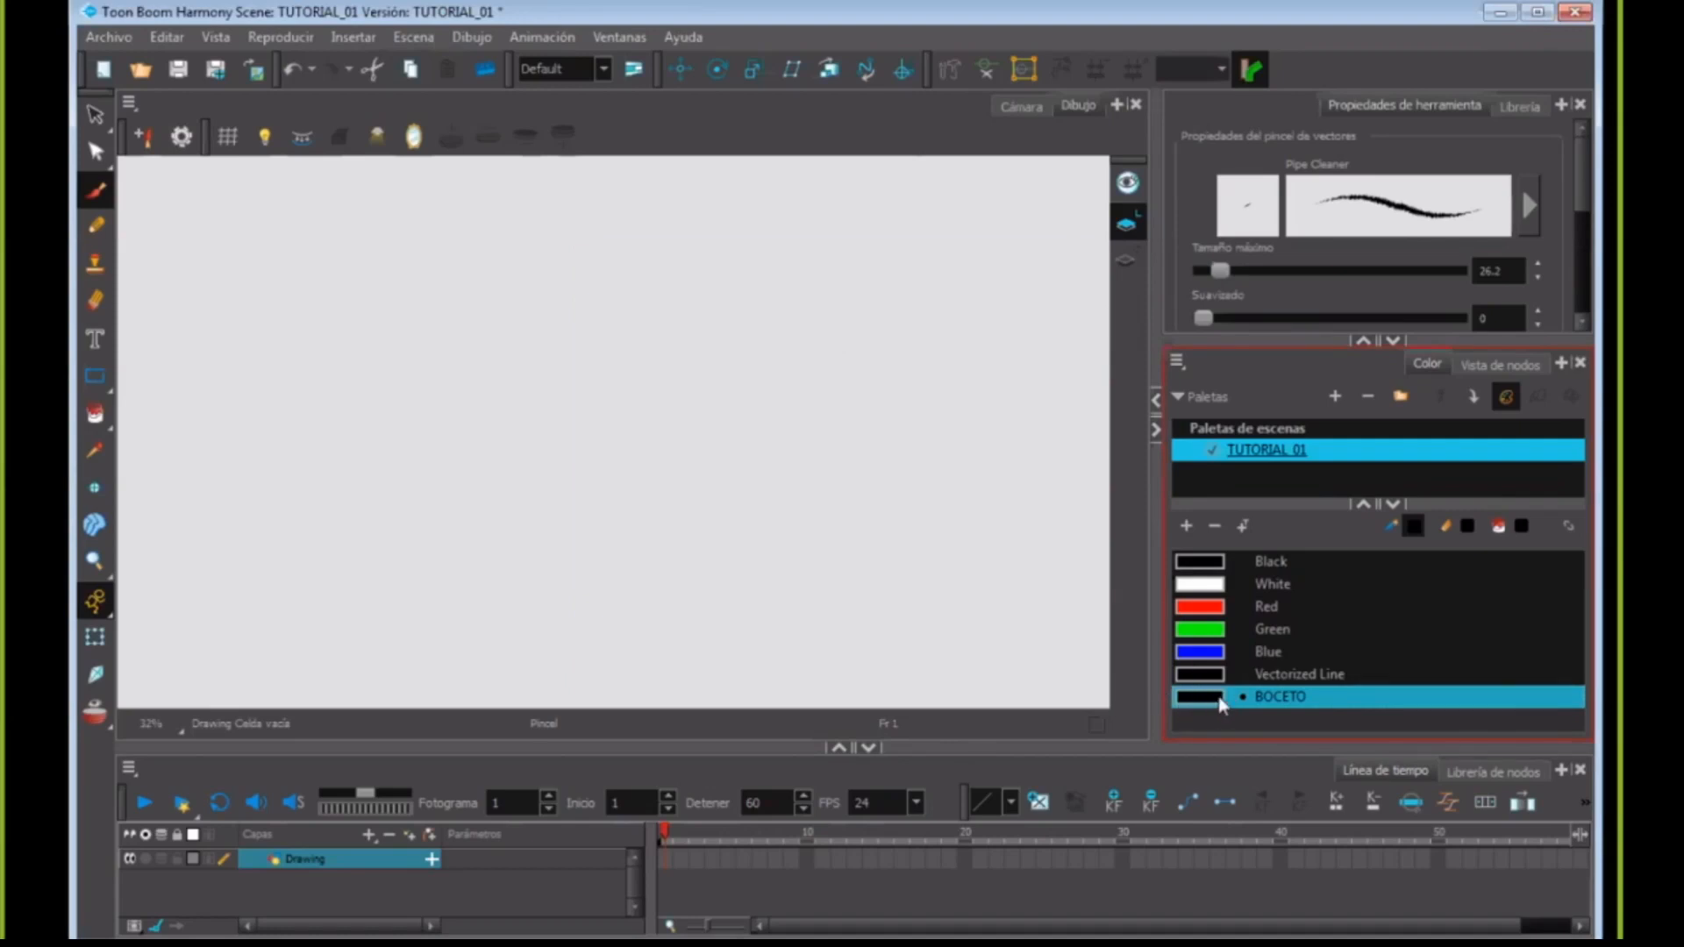
- Add another new swatch to the TUTORIAL_01 palette, based on the Green colour
{"action": "left_click", "coordinate": [1208, 566]}
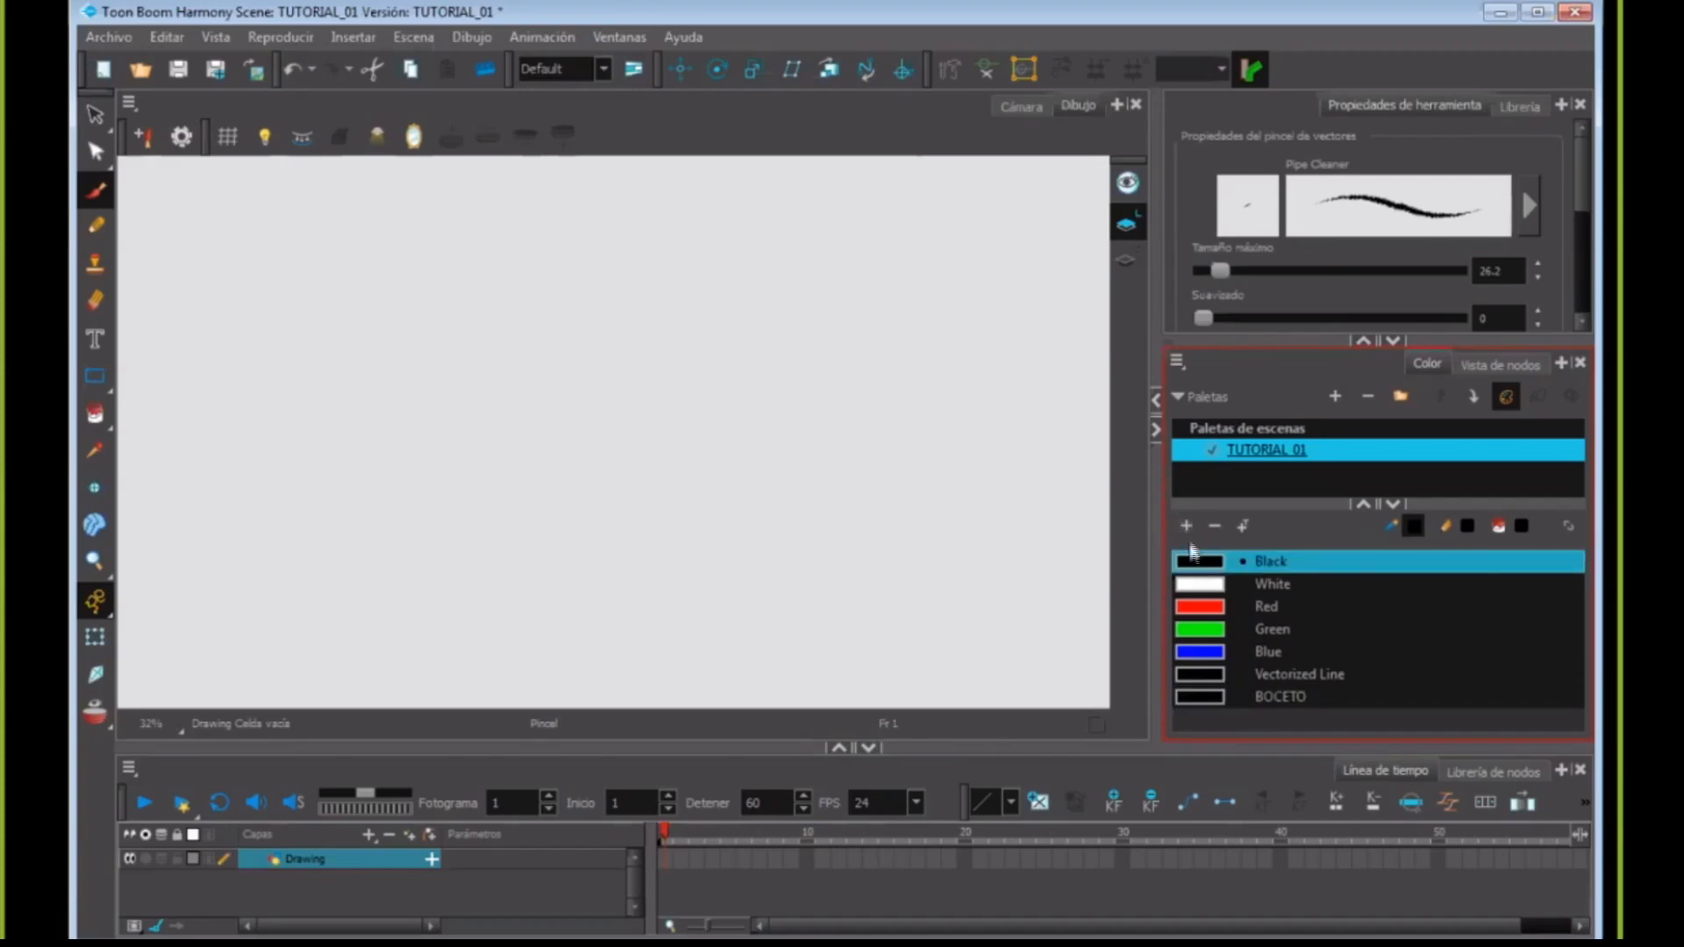
{"action": "left_click", "coordinate": [1215, 638]}
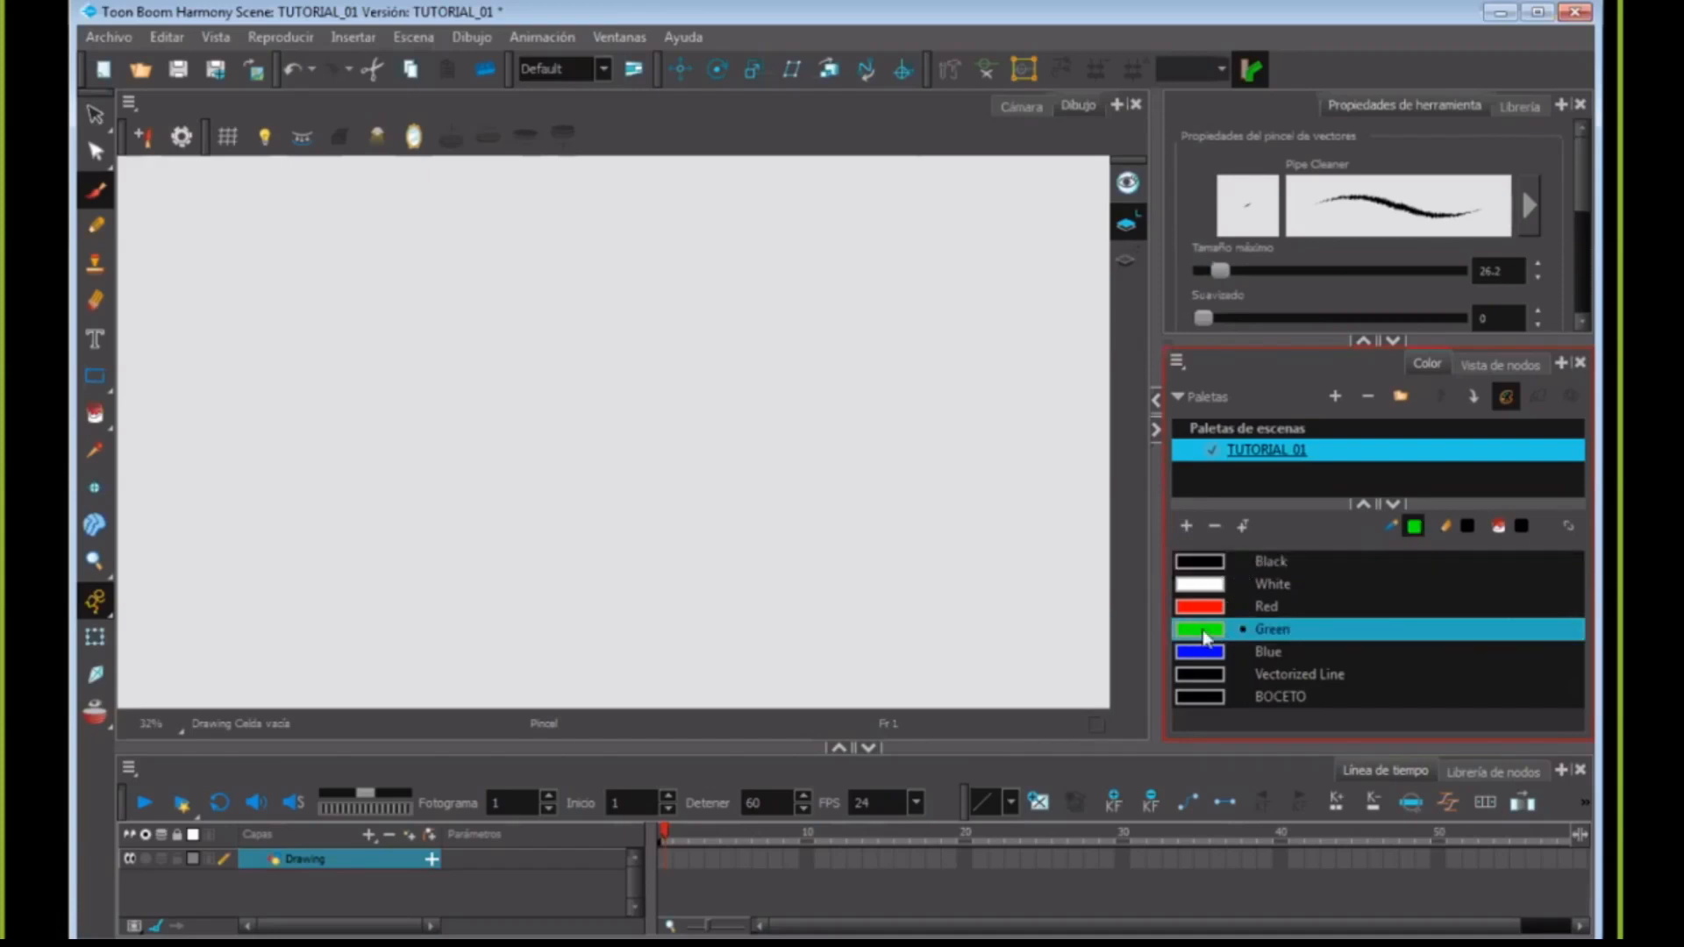
{"action": "left_click", "coordinate": [1186, 526]}
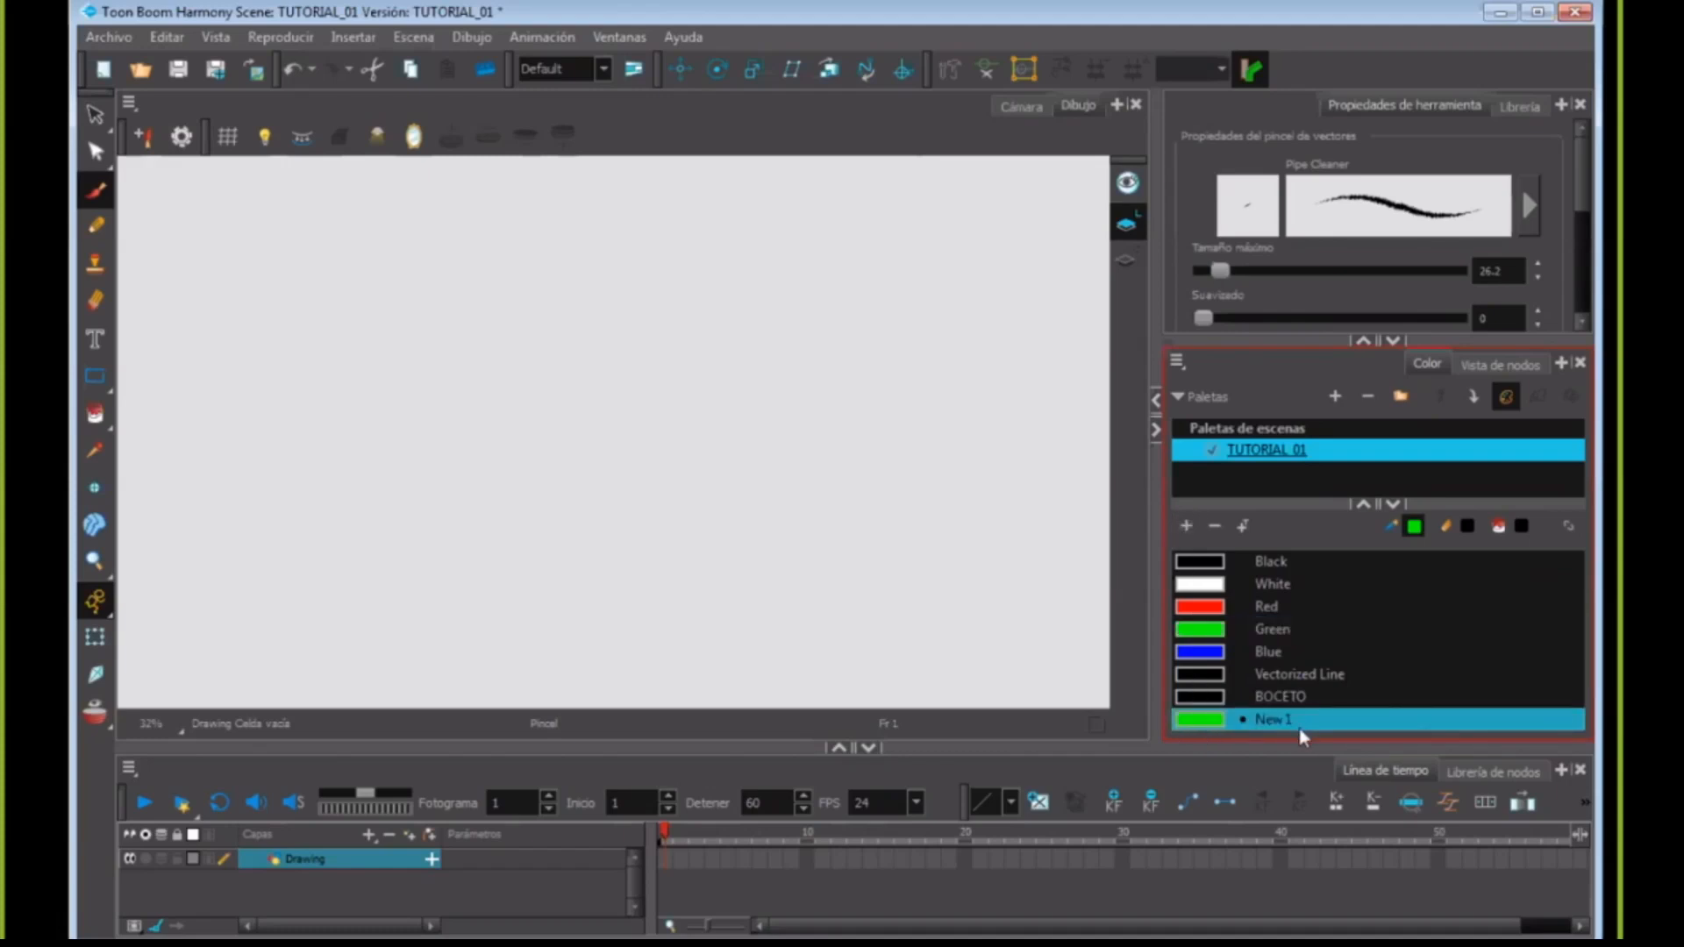
- Edit the BOCETO colour in hue mode, keeping it black, and lower its alpha to 31
{"action": "left_click", "coordinate": [1215, 699]}
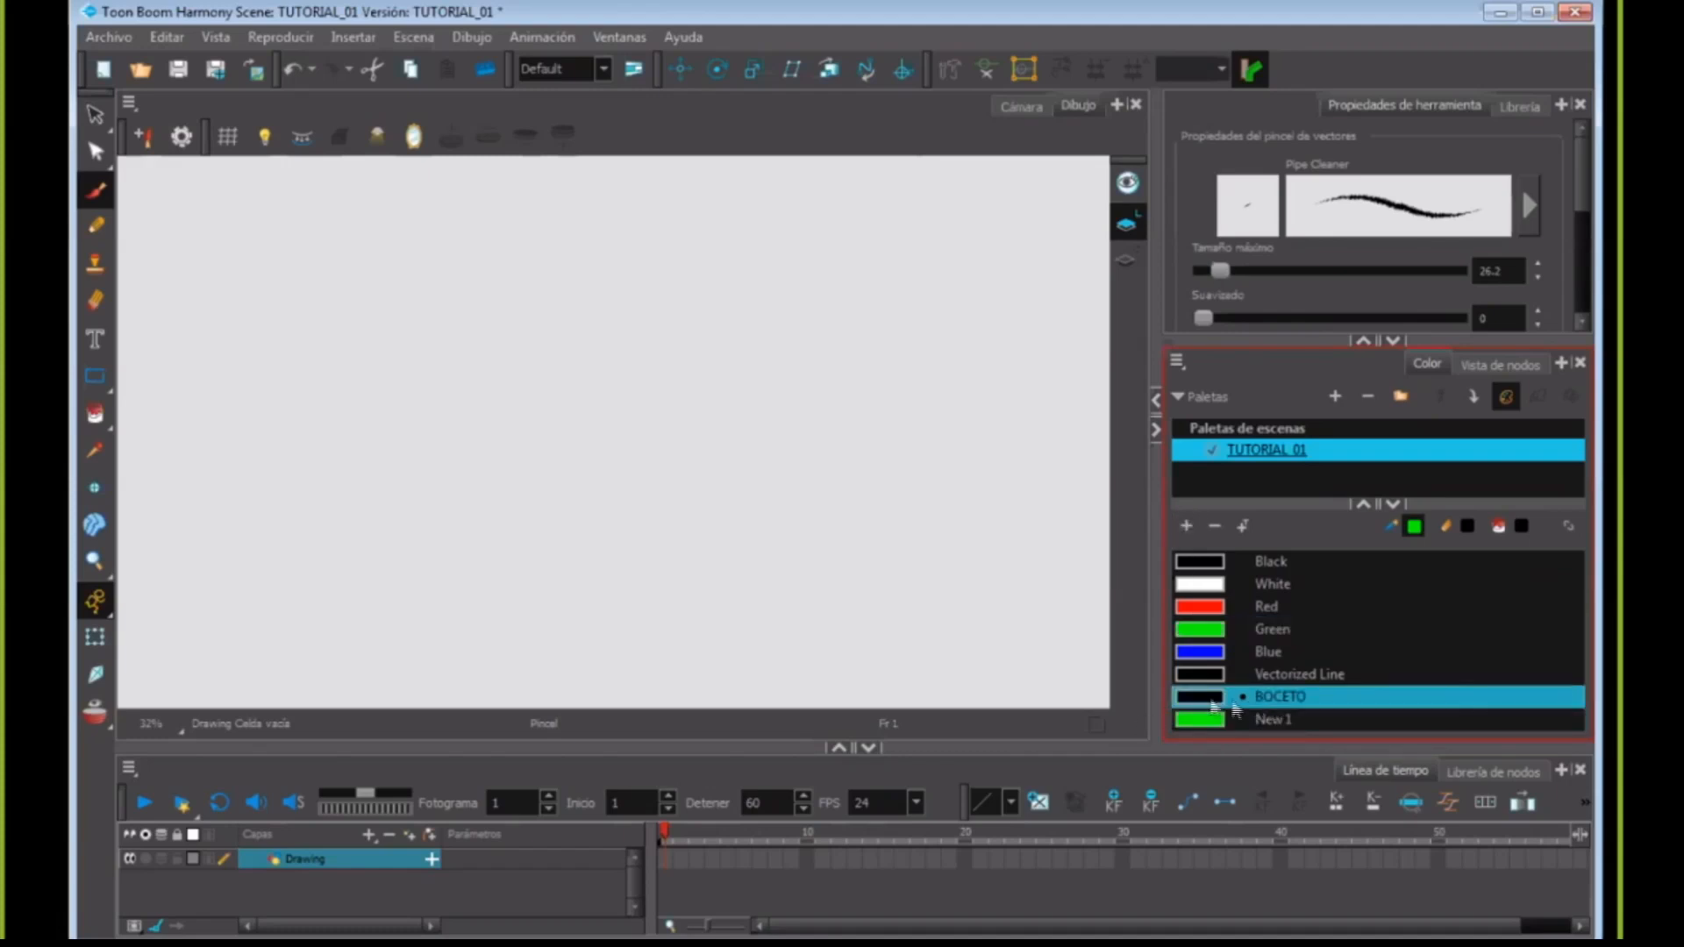
{"action": "double_click", "coordinate": [1209, 702]}
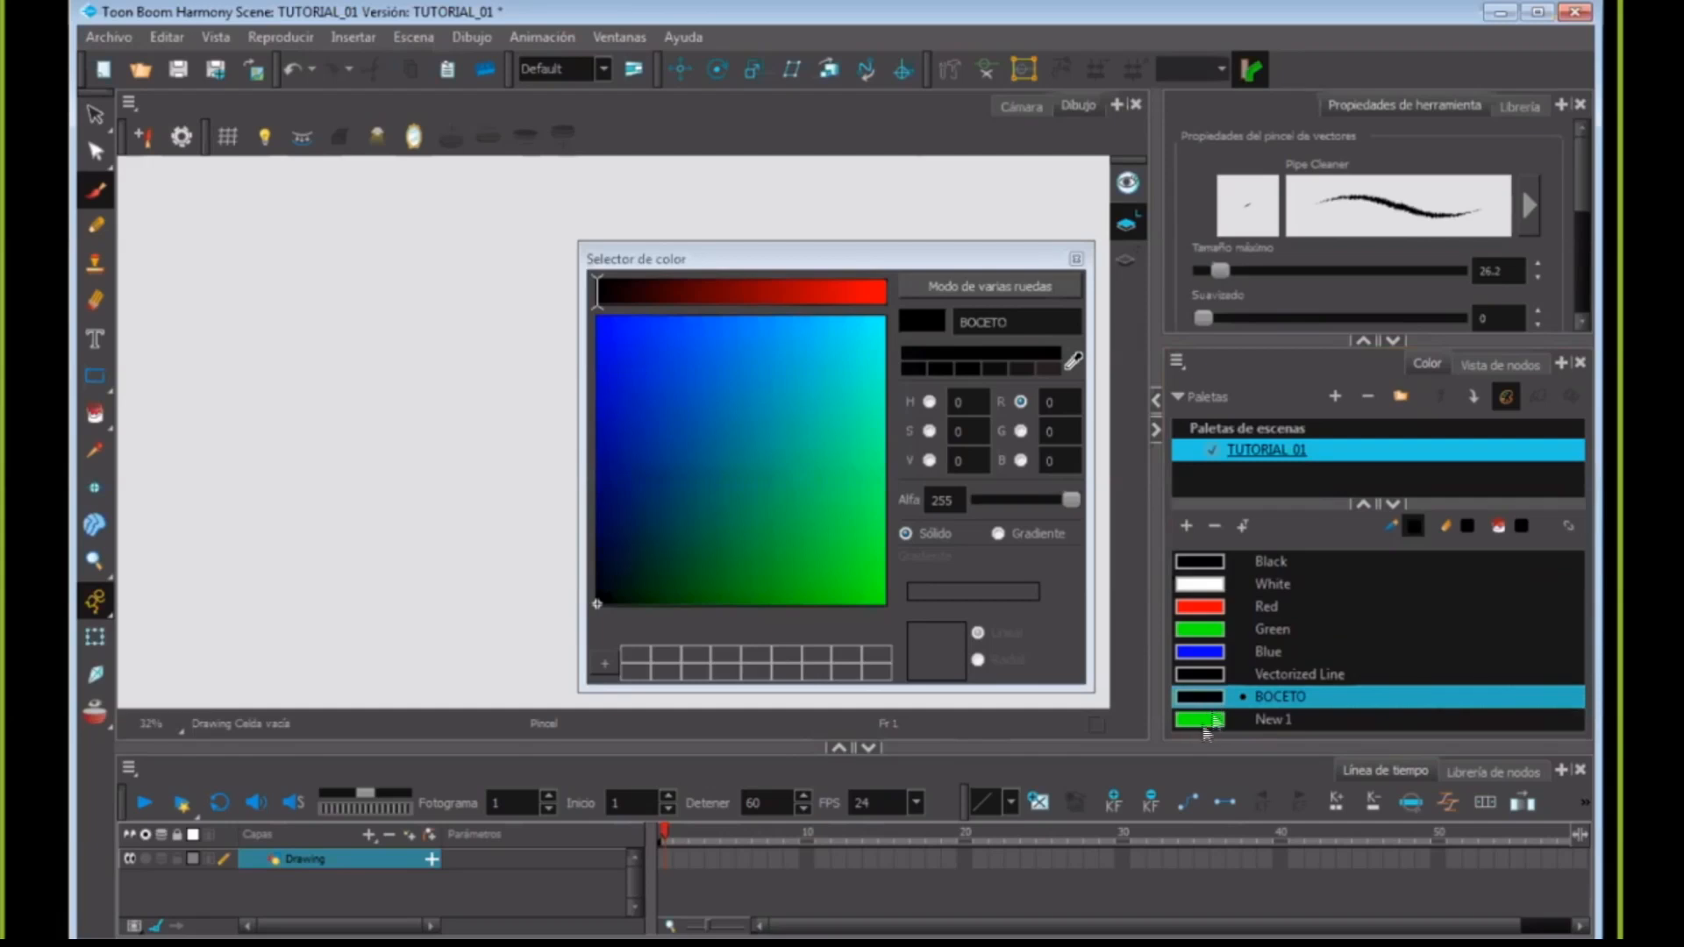
{"action": "left_click", "coordinate": [930, 402]}
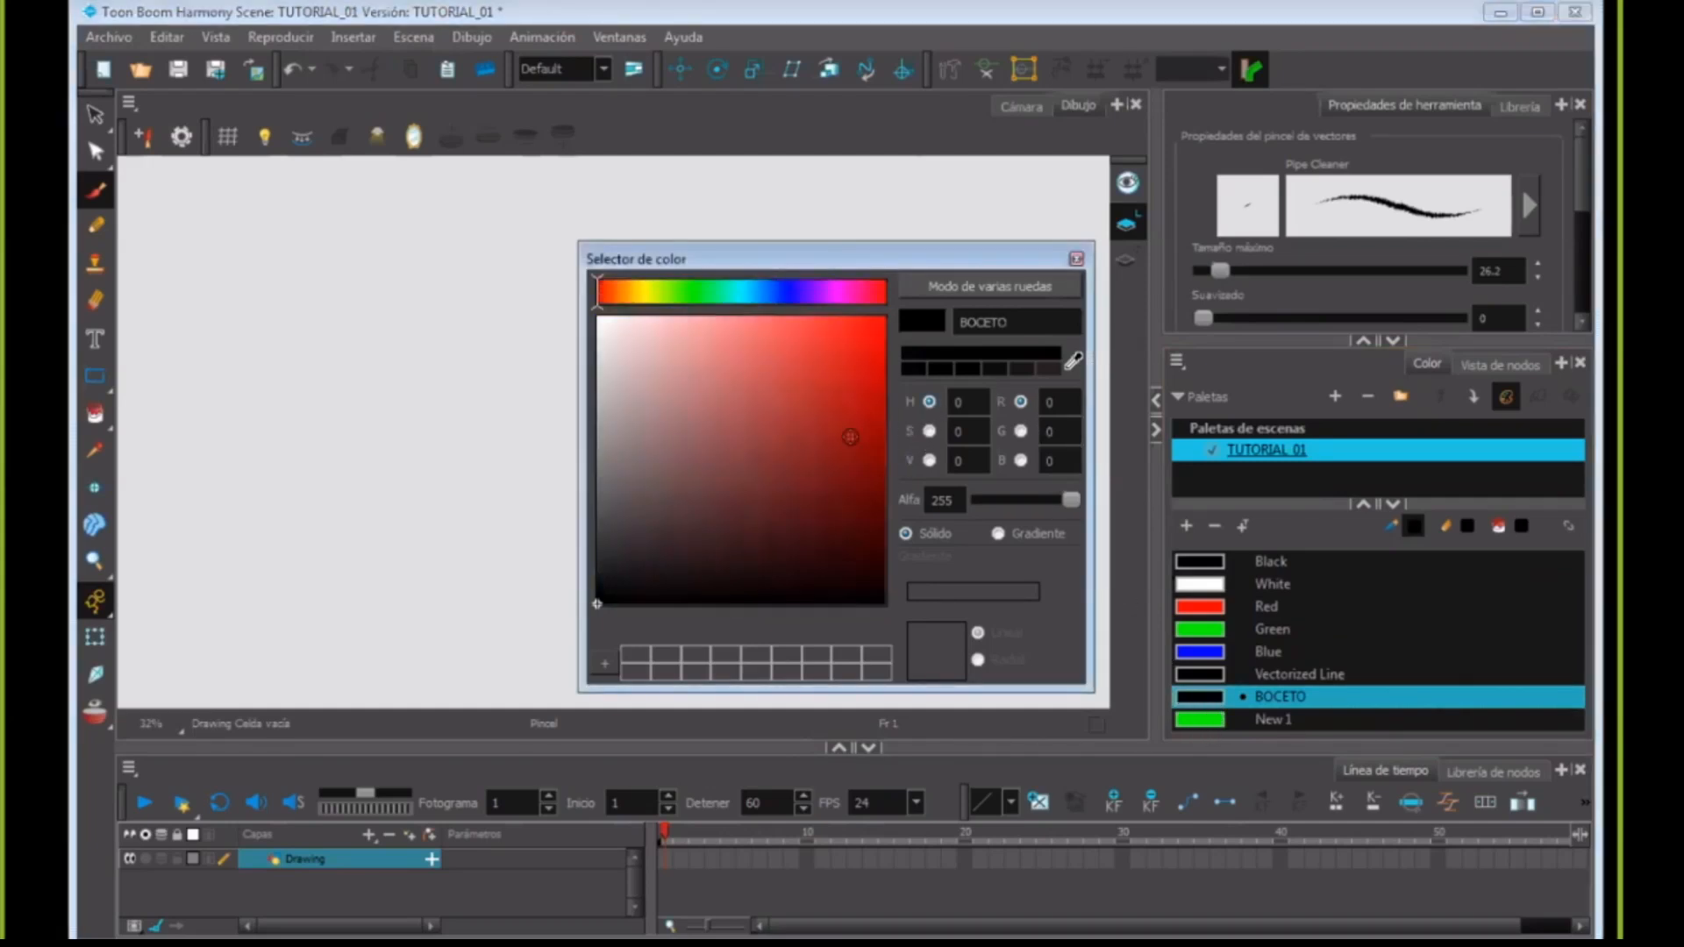
{"action": "mouse_move", "coordinate": [846, 440]}
{"action": "left_mouse_down"}
{"action": "mouse_move", "coordinate": [790, 379]}
{"action": "mouse_move", "coordinate": [845, 441]}
{"action": "mouse_move", "coordinate": [737, 357]}
{"action": "mouse_move", "coordinate": [860, 466]}
{"action": "mouse_move", "coordinate": [850, 346]}
{"action": "mouse_move", "coordinate": [753, 422]}
{"action": "mouse_move", "coordinate": [805, 520]}
{"action": "mouse_move", "coordinate": [723, 526]}
{"action": "mouse_move", "coordinate": [745, 456]}
{"action": "mouse_move", "coordinate": [740, 387]}
{"action": "mouse_move", "coordinate": [586, 623]}
{"action": "left_mouse_up"}
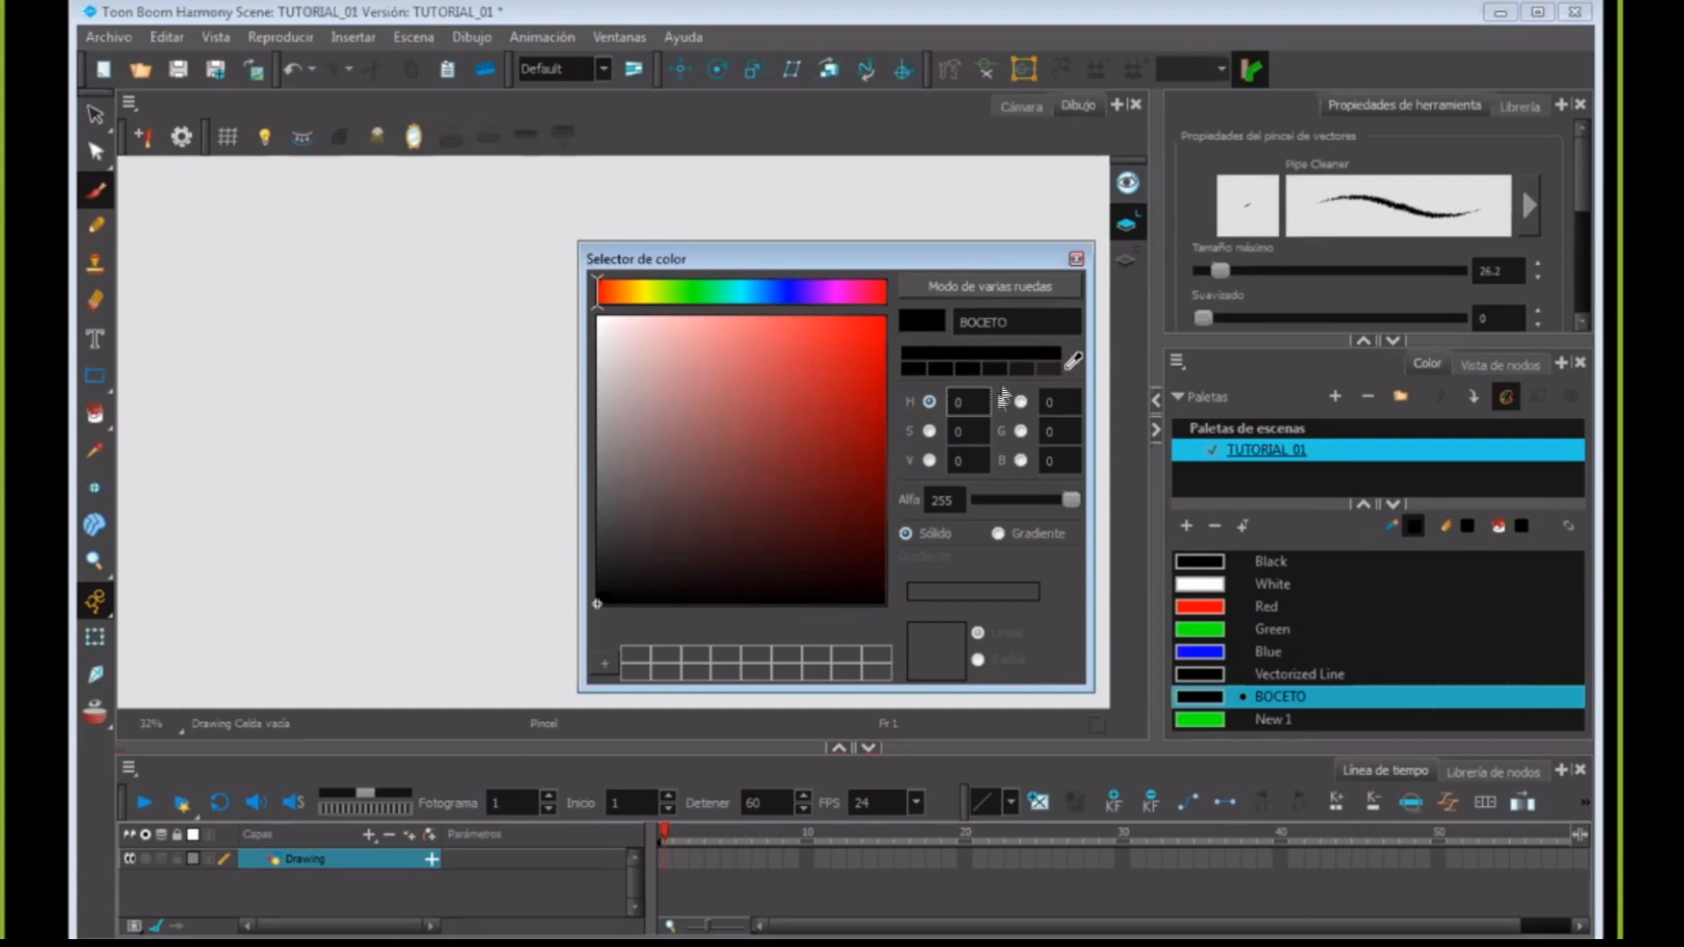
{"action": "left_click_drag", "start_coordinate": [1070, 499], "coordinate": [997, 512]}
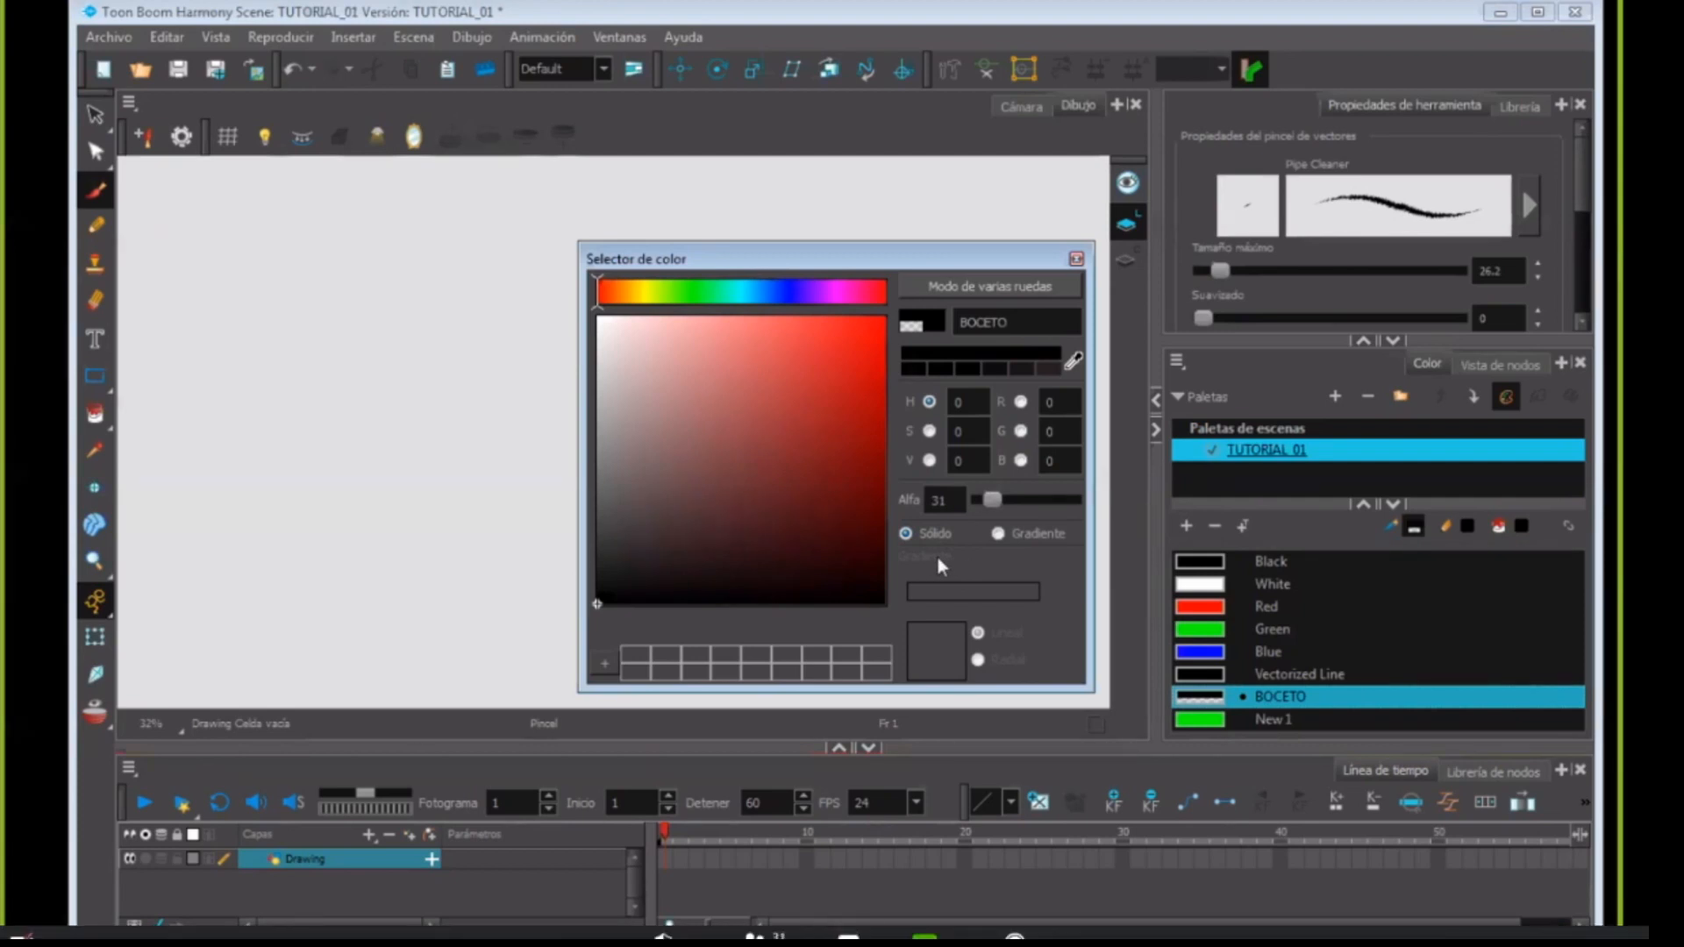
{"action": "left_click", "coordinate": [1077, 261]}
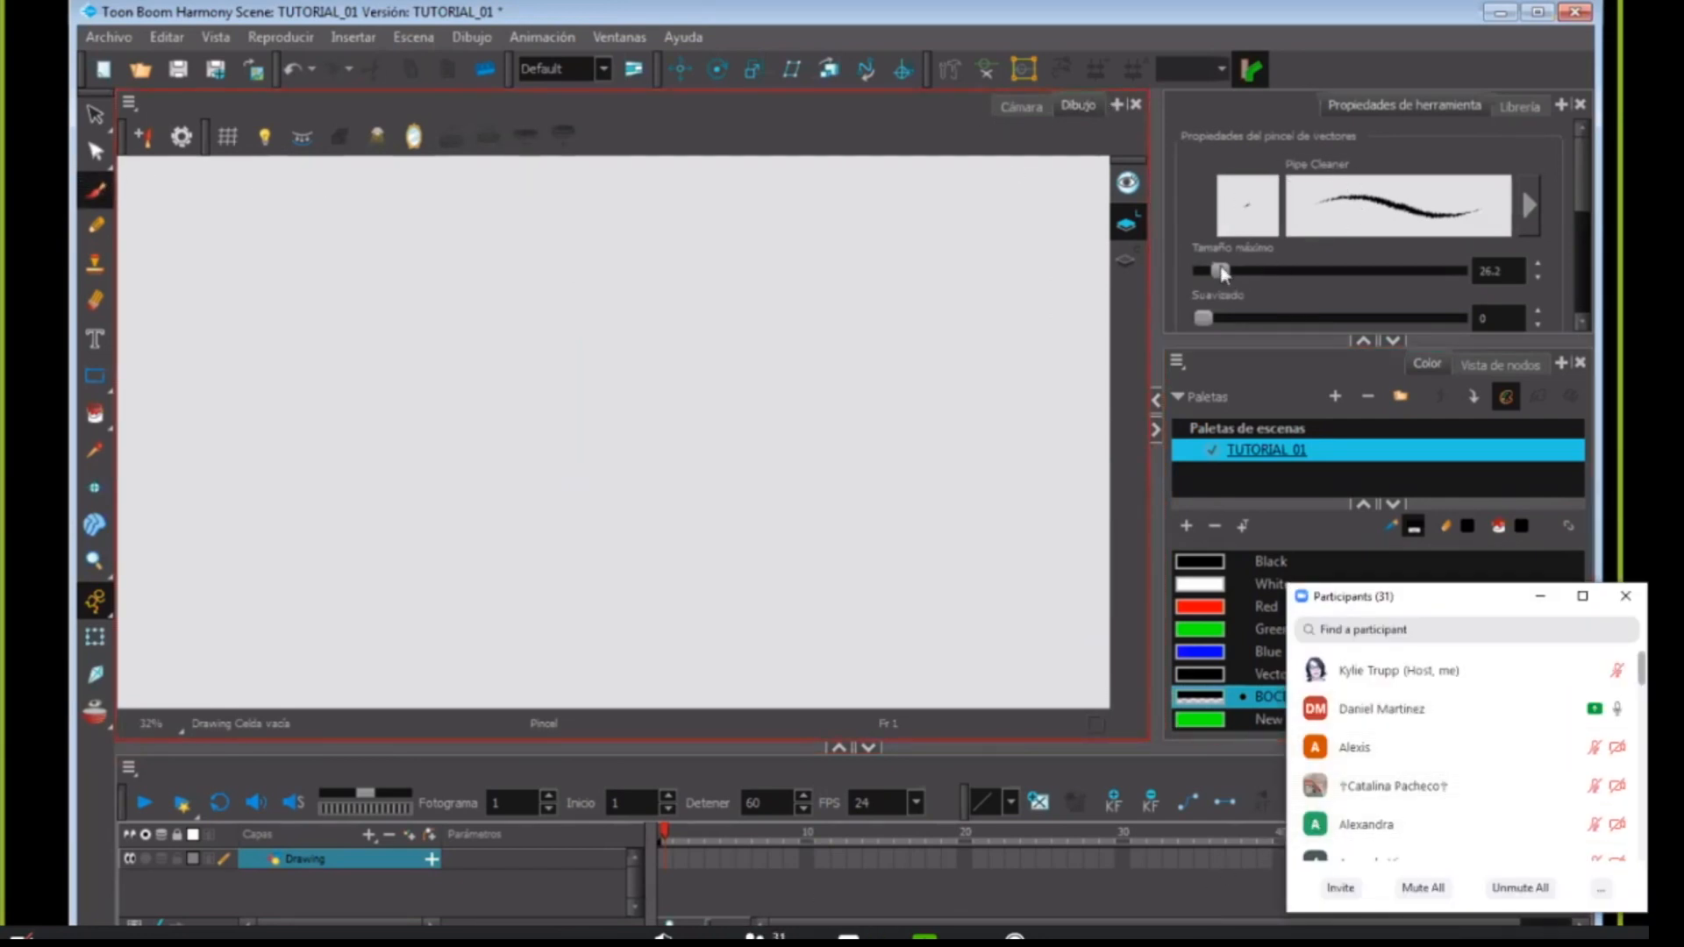
{"action": "left_click", "coordinate": [1570, 604]}
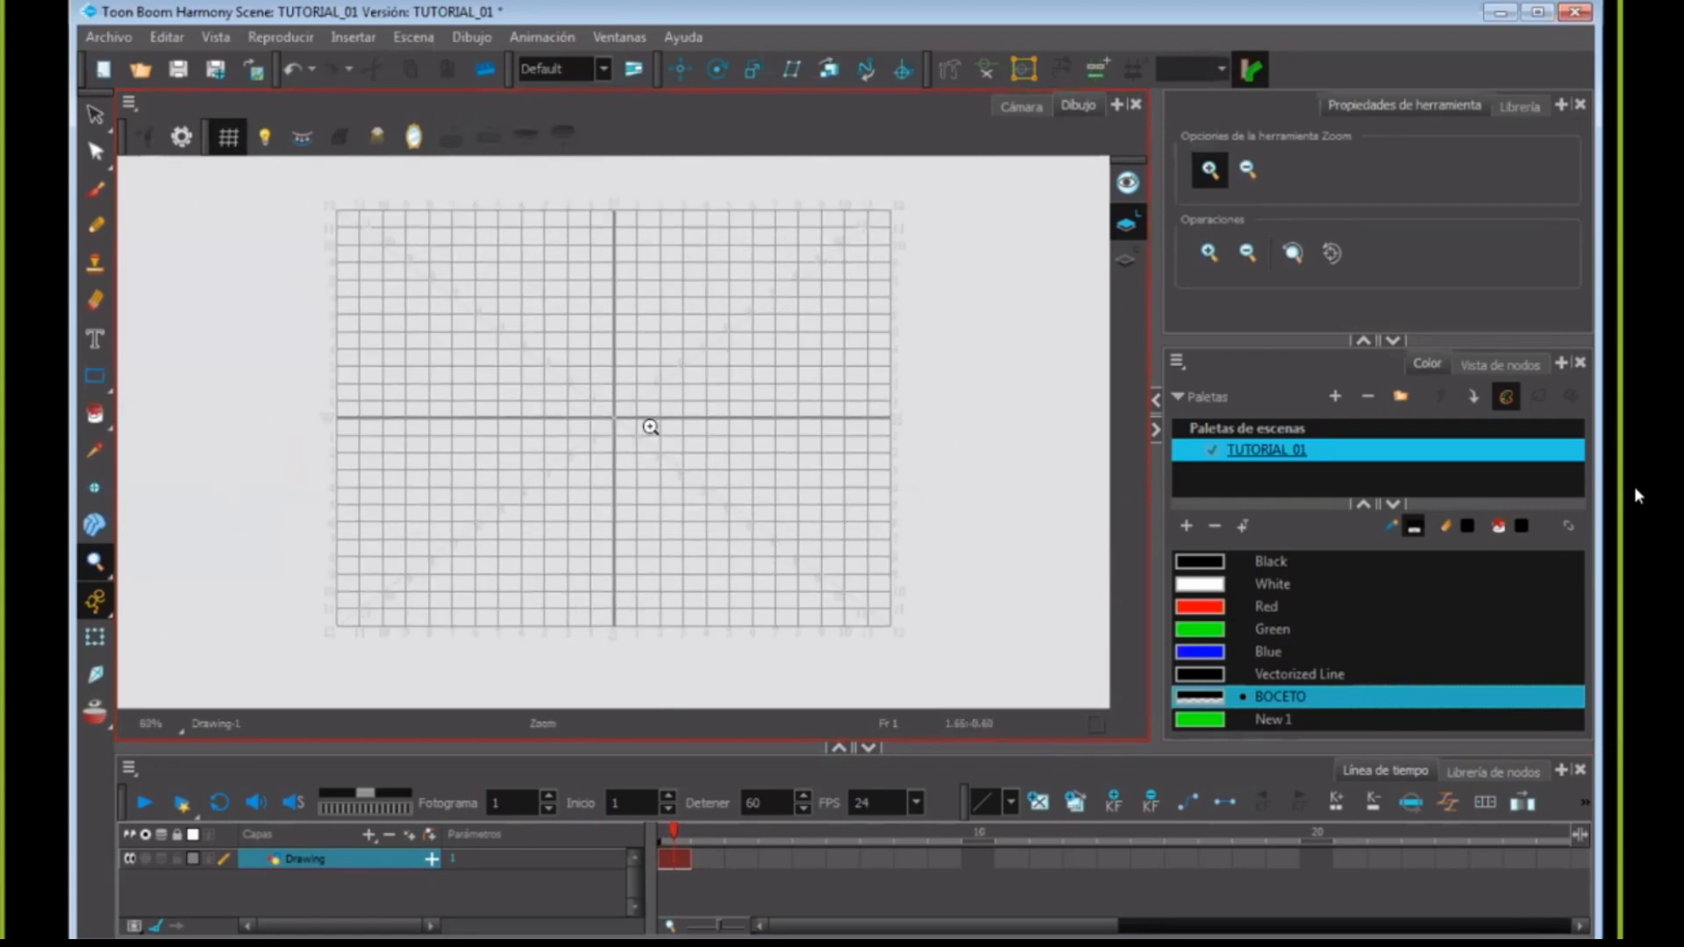
- Compare the grid in the Camera and Drawing views, and hide it in the Drawing view
{"action": "left_click", "coordinate": [1021, 106]}
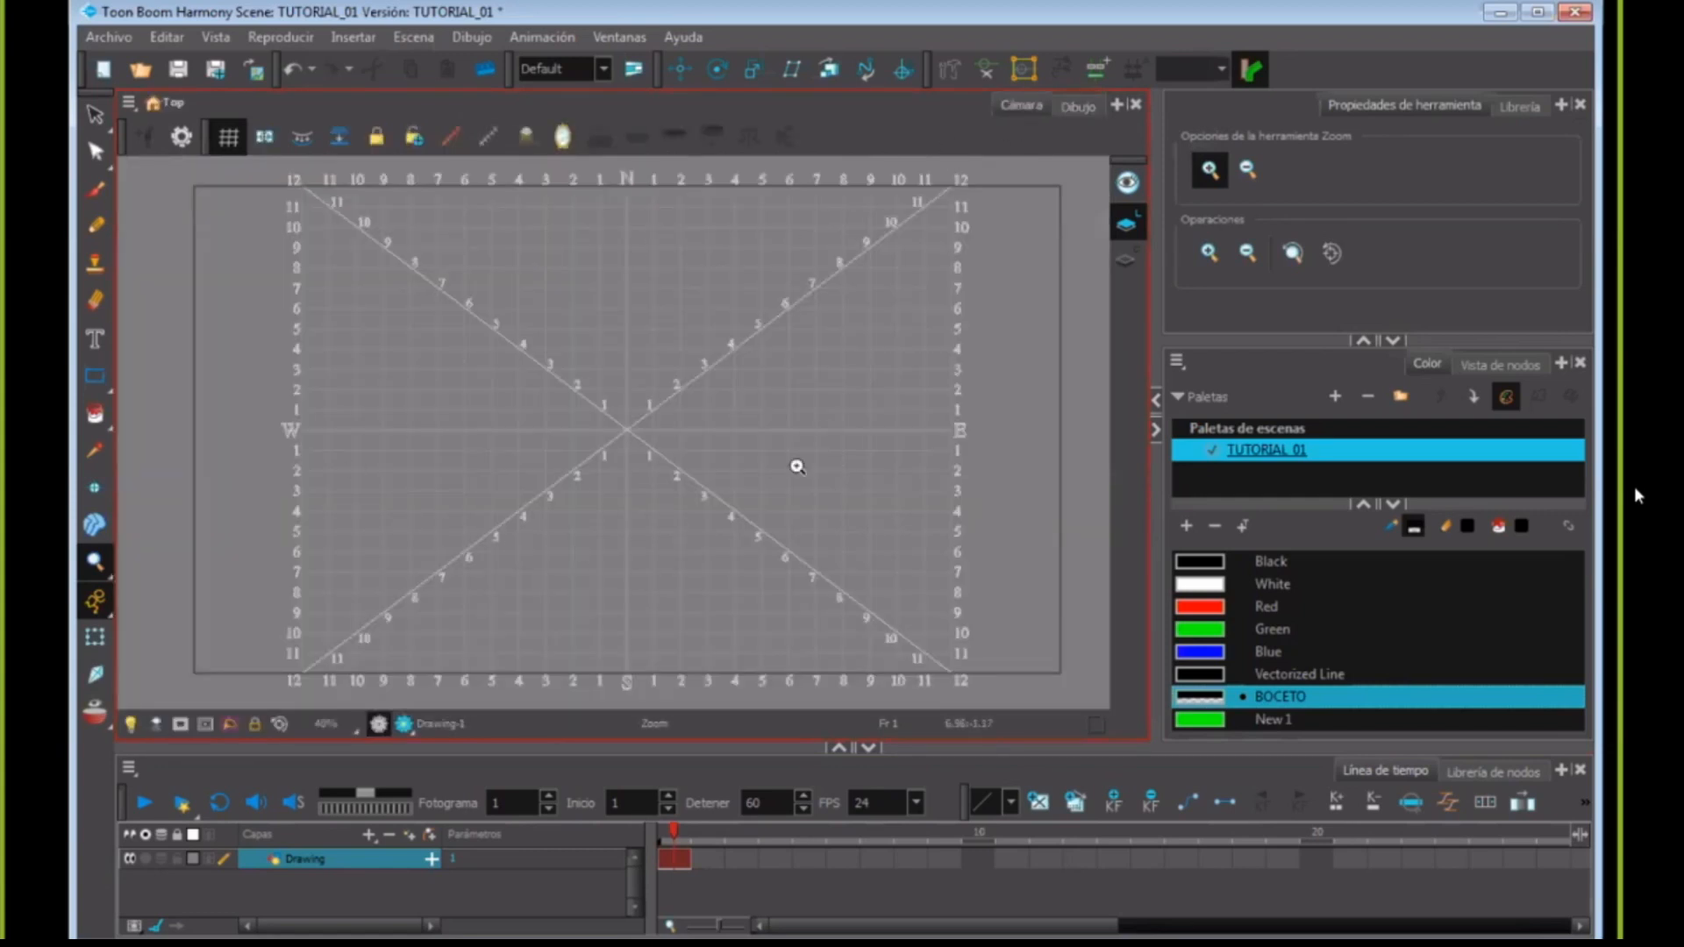
{"action": "left_click", "coordinate": [1078, 105]}
{"action": "left_click", "coordinate": [667, 436]}
{"action": "left_click_drag", "start_coordinate": [654, 438], "coordinate": [690, 439]}
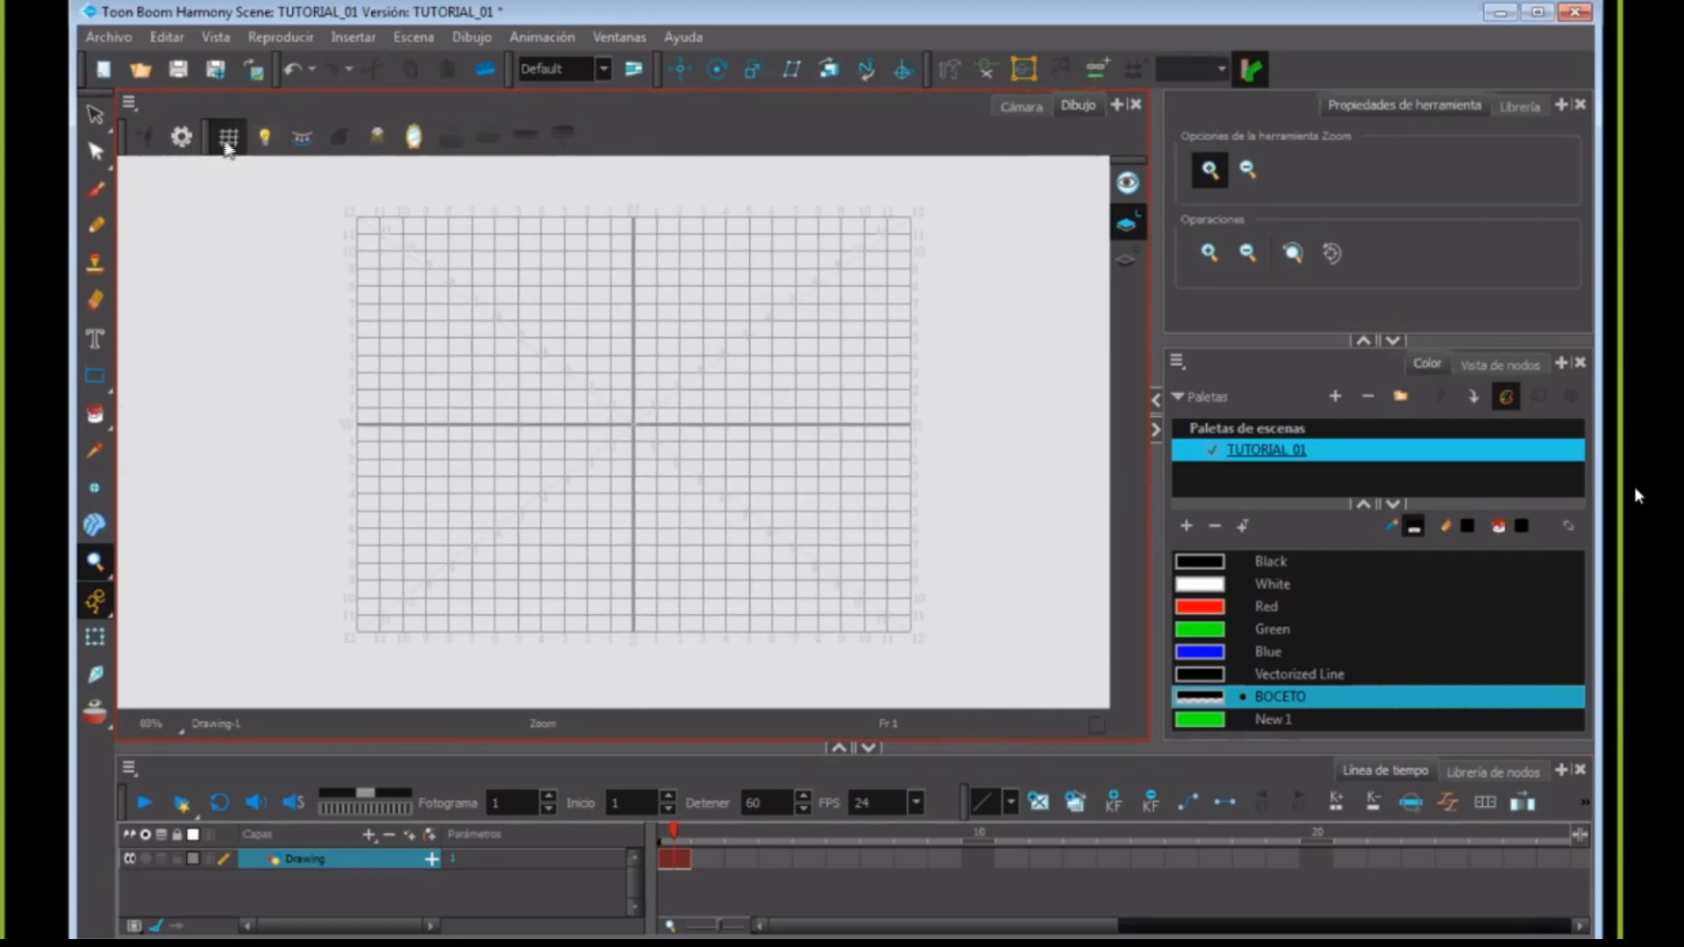
{"action": "left_click", "coordinate": [228, 136]}
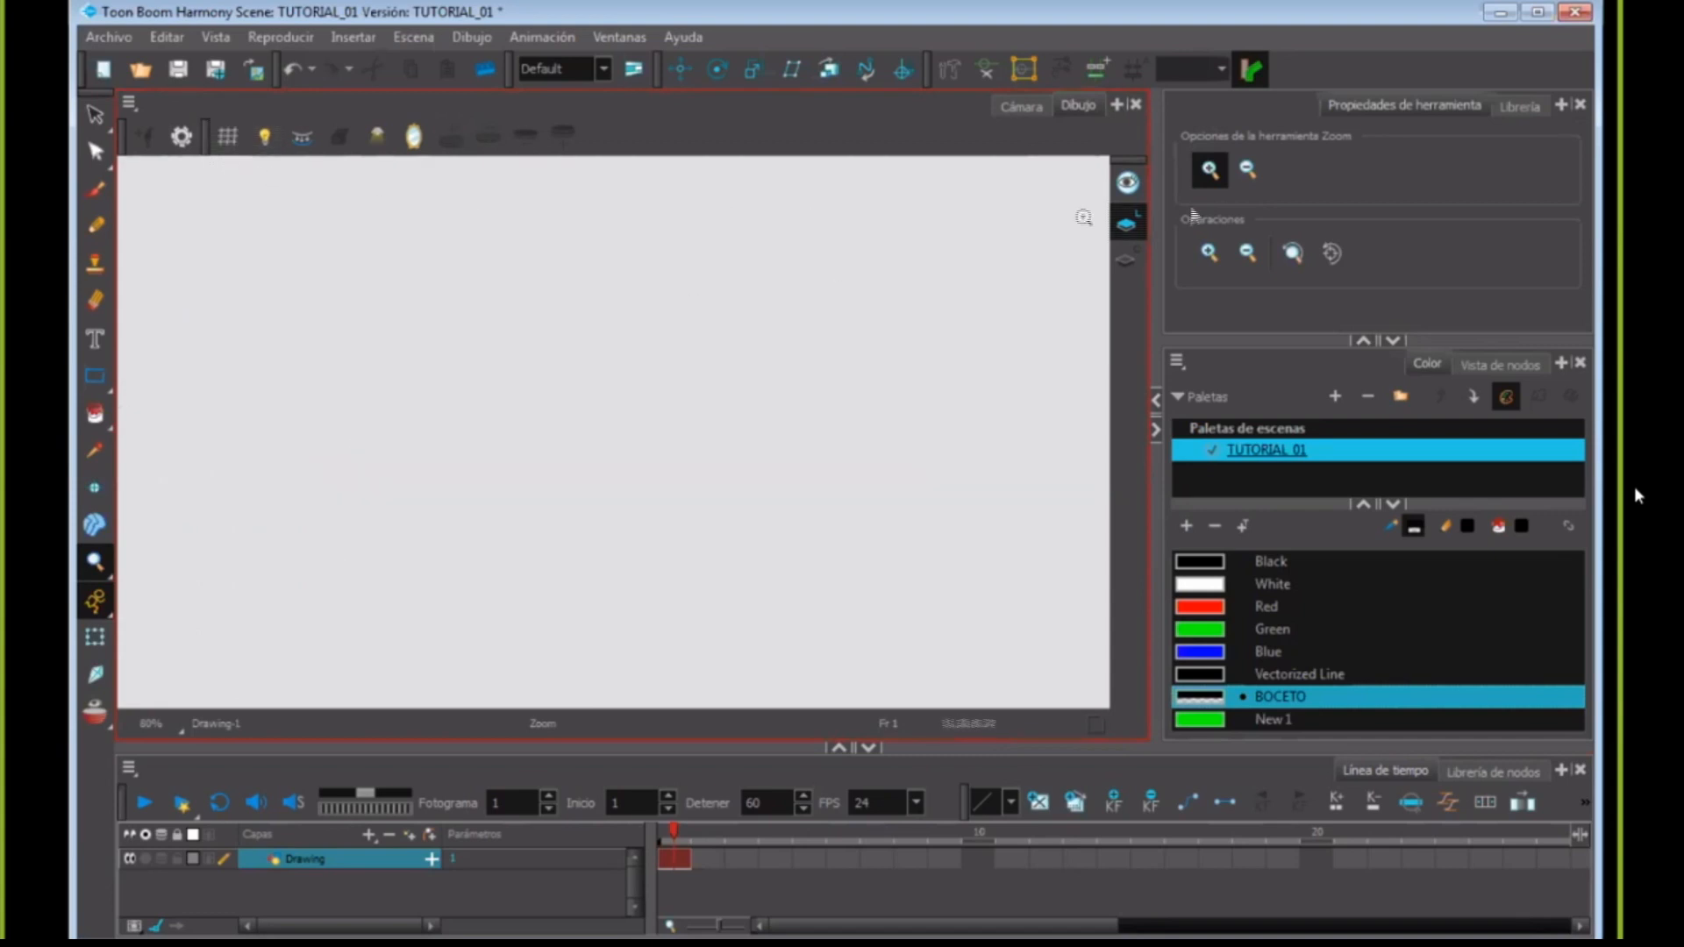
- Raise the brush's maximum size to 98.8 and sketch a sphere with curved contour lines in the upper middle of the drawing
{"action": "key", "text": "alt+b"}
{"action": "left_click_drag", "start_coordinate": [1276, 271], "coordinate": [1266, 273]}
{"action": "mouse_move", "coordinate": [540, 276]}
{"action": "left_mouse_down"}
{"action": "mouse_move", "coordinate": [522, 320]}
{"action": "mouse_move", "coordinate": [619, 403]}
{"action": "mouse_move", "coordinate": [654, 386]}
{"action": "mouse_move", "coordinate": [680, 330]}
{"action": "mouse_move", "coordinate": [570, 237]}
{"action": "left_mouse_up"}
{"action": "left_click_drag", "start_coordinate": [517, 341], "coordinate": [674, 334]}
{"action": "left_click_drag", "start_coordinate": [560, 246], "coordinate": [579, 395]}
{"action": "left_click_drag", "start_coordinate": [566, 237], "coordinate": [607, 396]}
{"action": "mouse_move", "coordinate": [562, 286]}
{"action": "left_mouse_down"}
{"action": "mouse_move", "coordinate": [692, 265]}
{"action": "mouse_move", "coordinate": [625, 386]}
{"action": "left_mouse_up"}
{"action": "left_click_drag", "start_coordinate": [657, 252], "coordinate": [642, 376]}
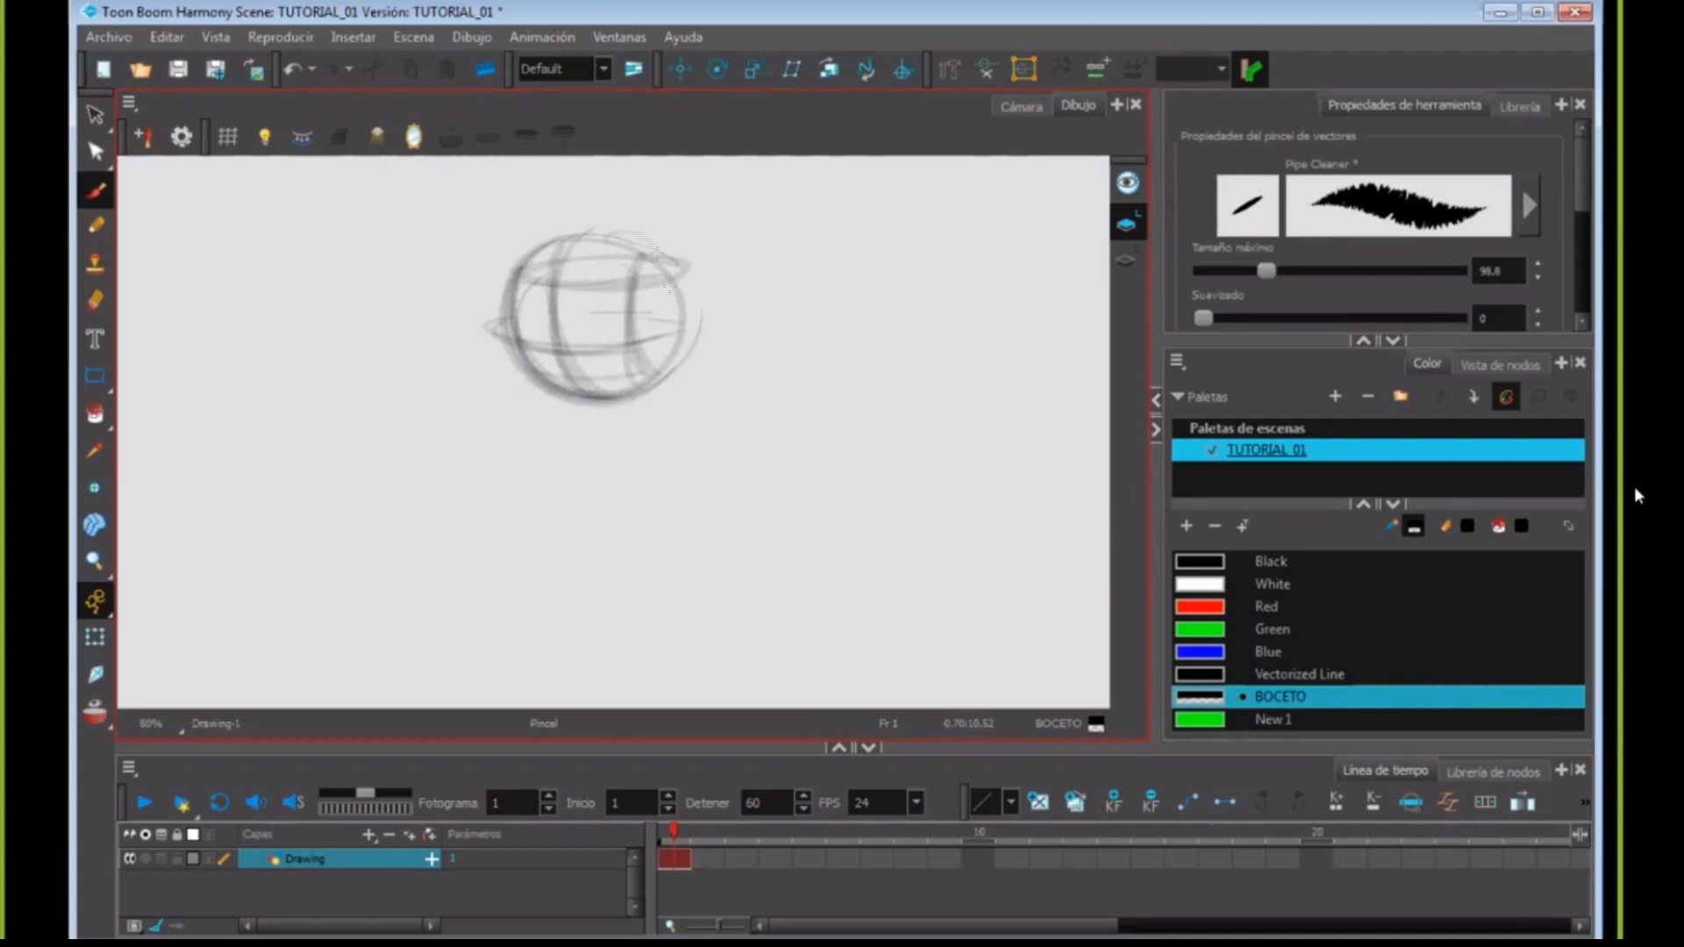
{"action": "left_click_drag", "start_coordinate": [532, 262], "coordinate": [576, 394]}
- Sketch a larger second circle below and left of the sphere, lowering the BOCETO alpha to 25 while drawing
{"action": "mouse_move", "coordinate": [311, 423]}
{"action": "left_mouse_down"}
{"action": "mouse_move", "coordinate": [378, 586]}
{"action": "mouse_move", "coordinate": [492, 406]}
{"action": "left_mouse_up"}
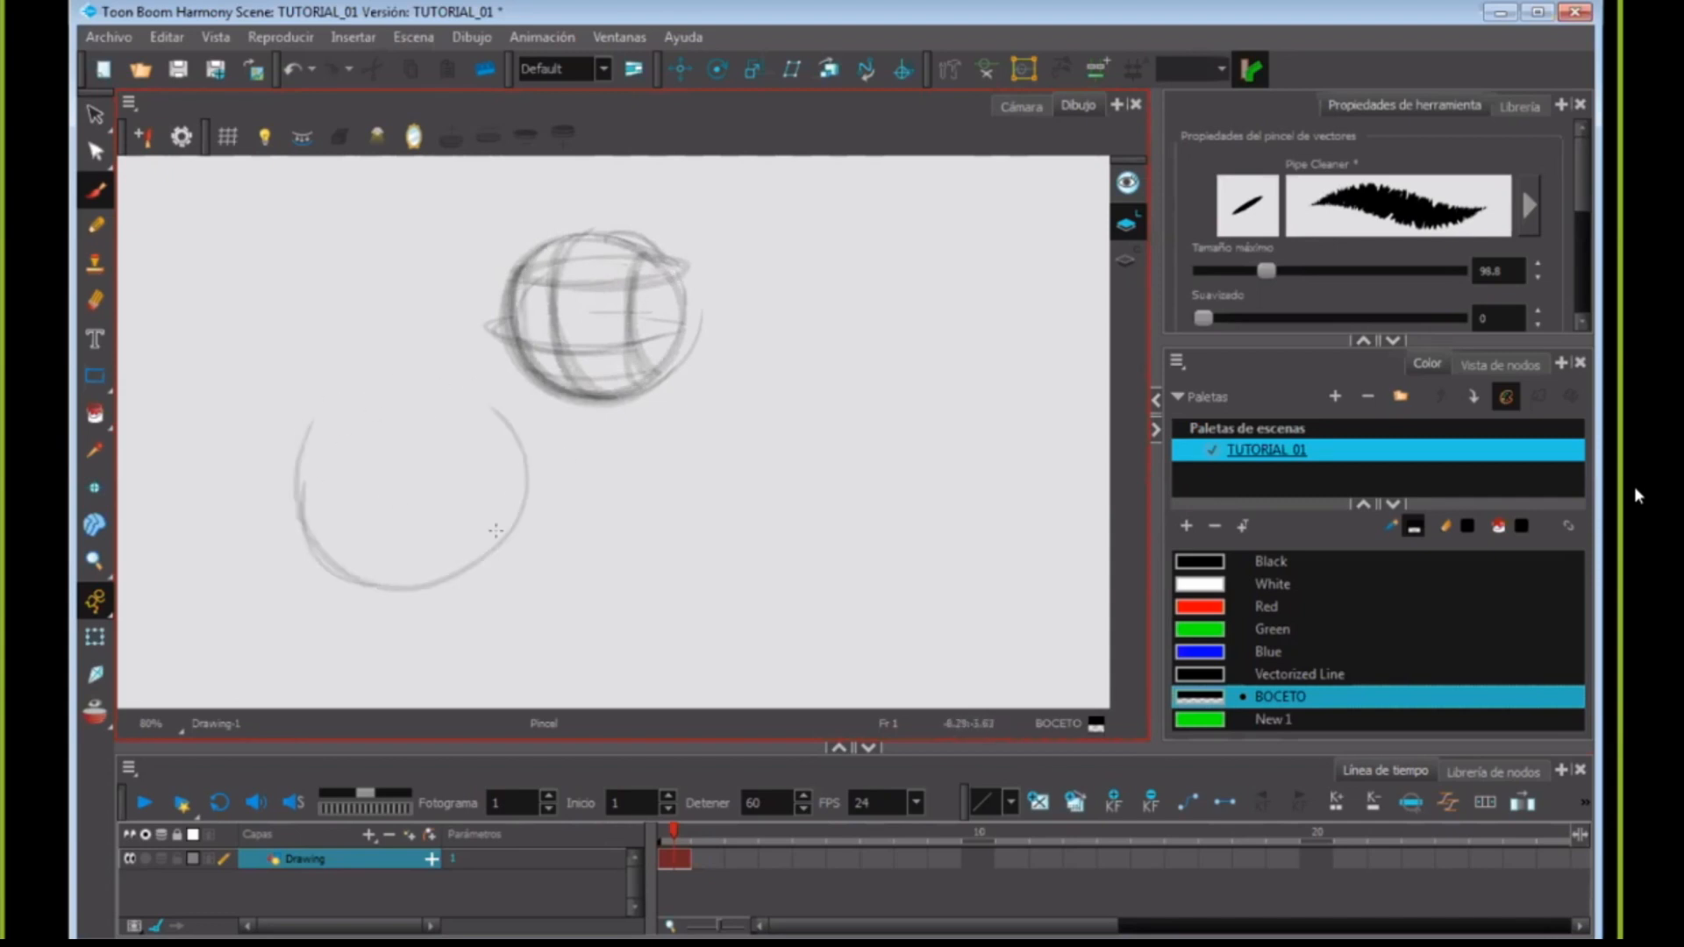
{"action": "double_click", "coordinate": [1204, 700]}
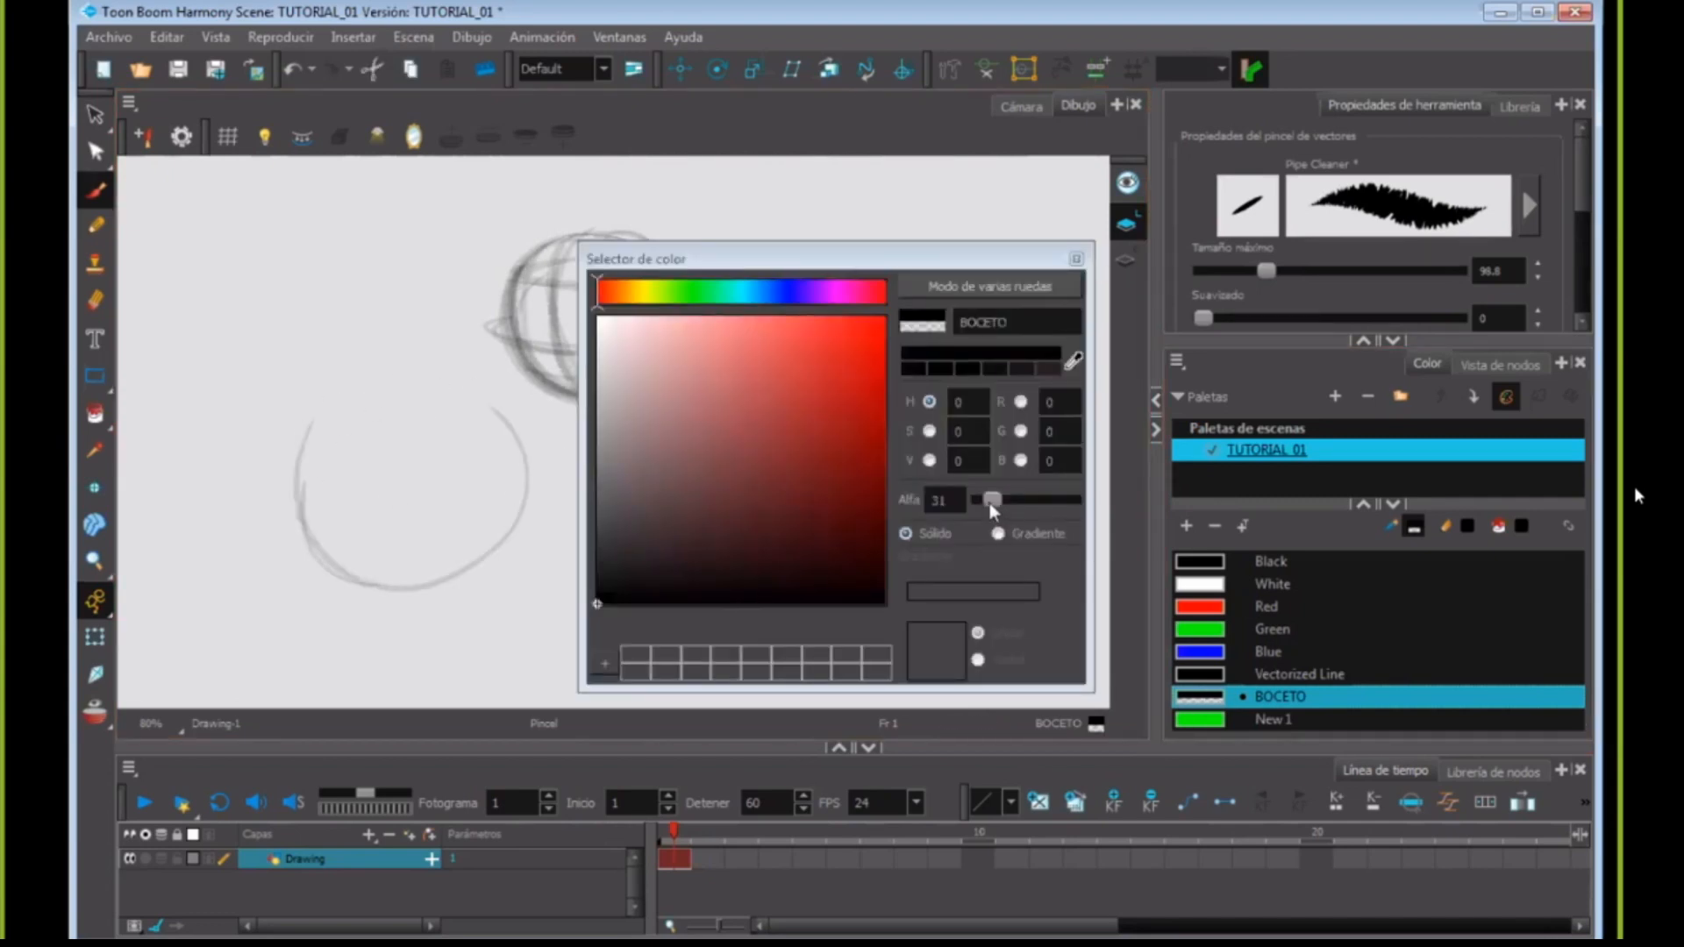
{"action": "left_click_drag", "start_coordinate": [989, 507], "coordinate": [987, 508]}
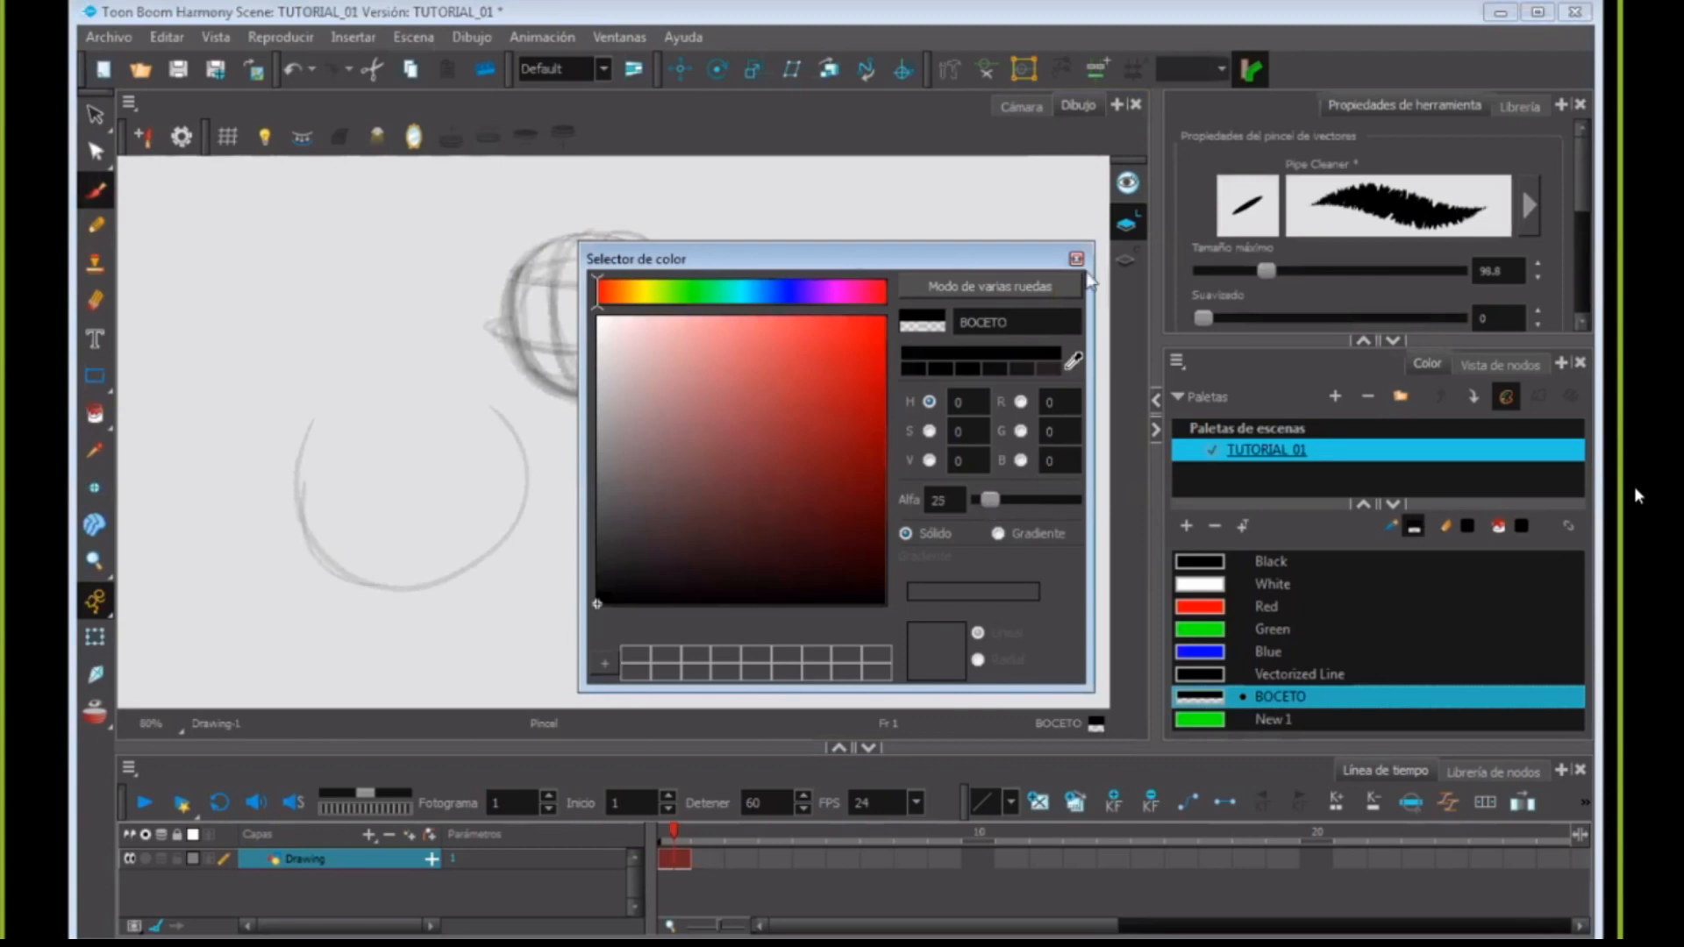
{"action": "left_click_drag", "start_coordinate": [322, 408], "coordinate": [305, 550]}
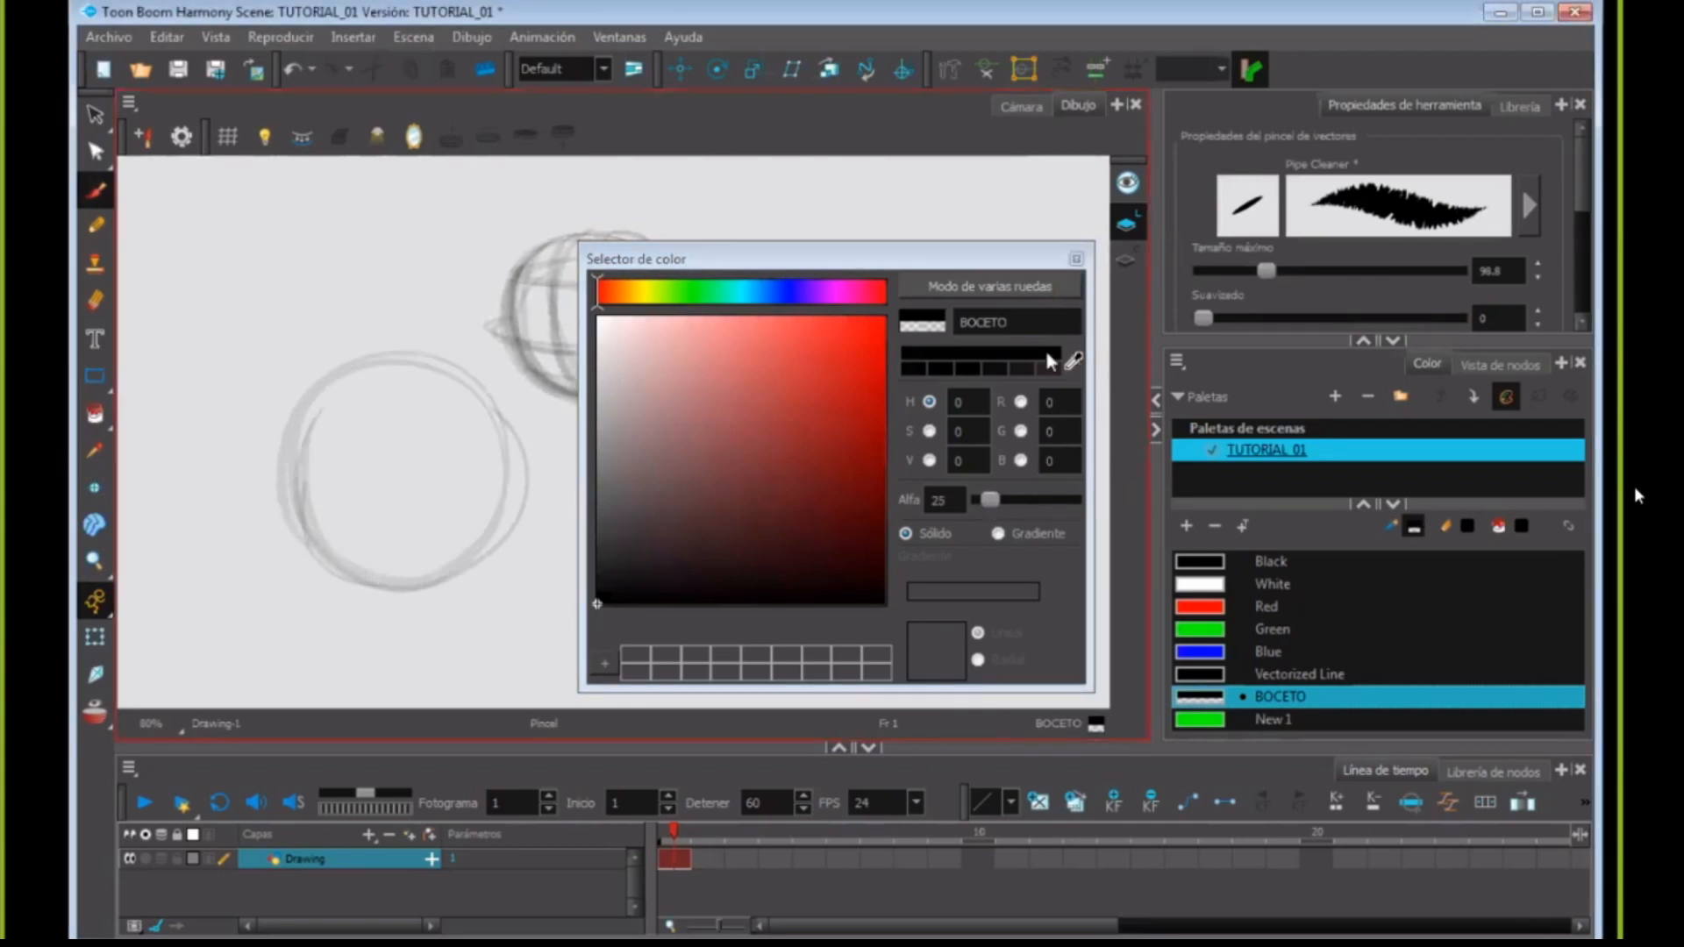
- Lower the BOCETO alpha further and add curved contour lines and shading to the second circle
{"action": "left_click_drag", "start_coordinate": [986, 511], "coordinate": [980, 503]}
{"action": "mouse_move", "coordinate": [348, 334]}
{"action": "left_mouse_down"}
{"action": "mouse_move", "coordinate": [461, 575]}
{"action": "mouse_move", "coordinate": [439, 568]}
{"action": "left_mouse_up"}
{"action": "left_click", "coordinate": [1076, 258]}
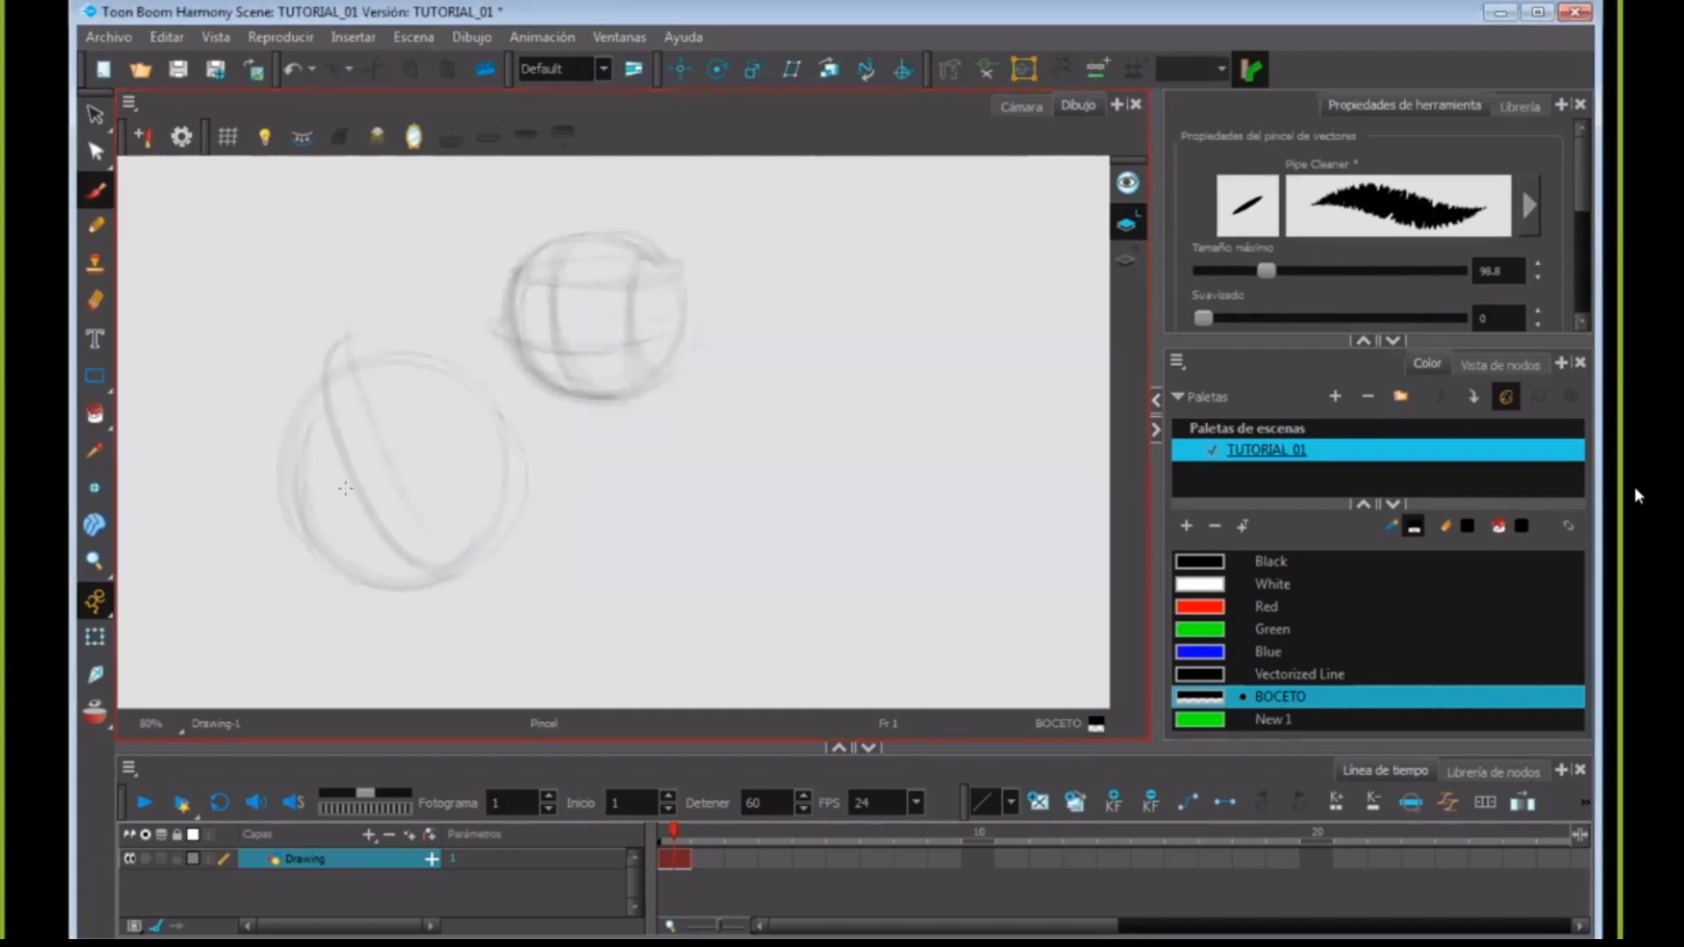
{"action": "left_click_drag", "start_coordinate": [436, 413], "coordinate": [386, 545]}
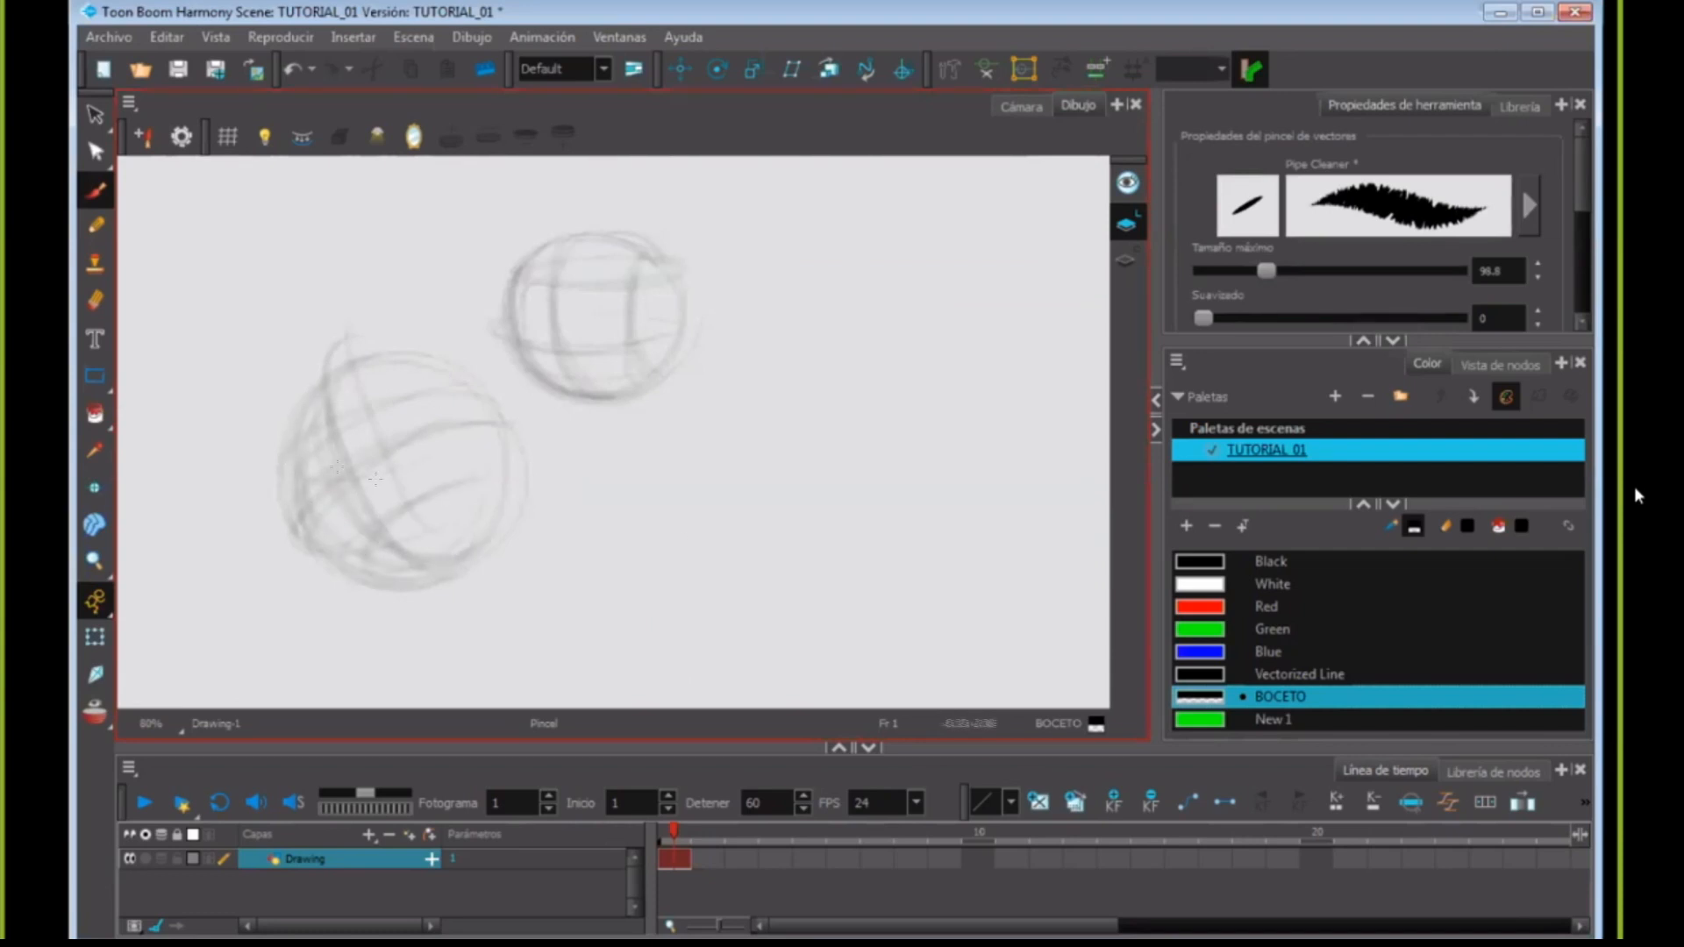
{"action": "left_click_drag", "start_coordinate": [298, 466], "coordinate": [426, 588]}
- Sketch a straight bar from the second sphere to the right and a third shaded sphere at its end
{"action": "mouse_move", "coordinate": [492, 497]}
{"action": "left_mouse_down"}
{"action": "mouse_move", "coordinate": [687, 472]}
{"action": "mouse_move", "coordinate": [658, 473]}
{"action": "mouse_move", "coordinate": [716, 527]}
{"action": "left_mouse_up"}
{"action": "left_click_drag", "start_coordinate": [529, 481], "coordinate": [759, 492]}
{"action": "mouse_move", "coordinate": [702, 569]}
{"action": "left_mouse_down"}
{"action": "mouse_move", "coordinate": [653, 478]}
{"action": "mouse_move", "coordinate": [843, 456]}
{"action": "mouse_move", "coordinate": [716, 475]}
{"action": "mouse_move", "coordinate": [697, 568]}
{"action": "left_mouse_up"}
{"action": "mouse_move", "coordinate": [649, 455]}
{"action": "left_mouse_down"}
{"action": "mouse_move", "coordinate": [654, 570]}
{"action": "mouse_move", "coordinate": [809, 572]}
{"action": "left_mouse_up"}
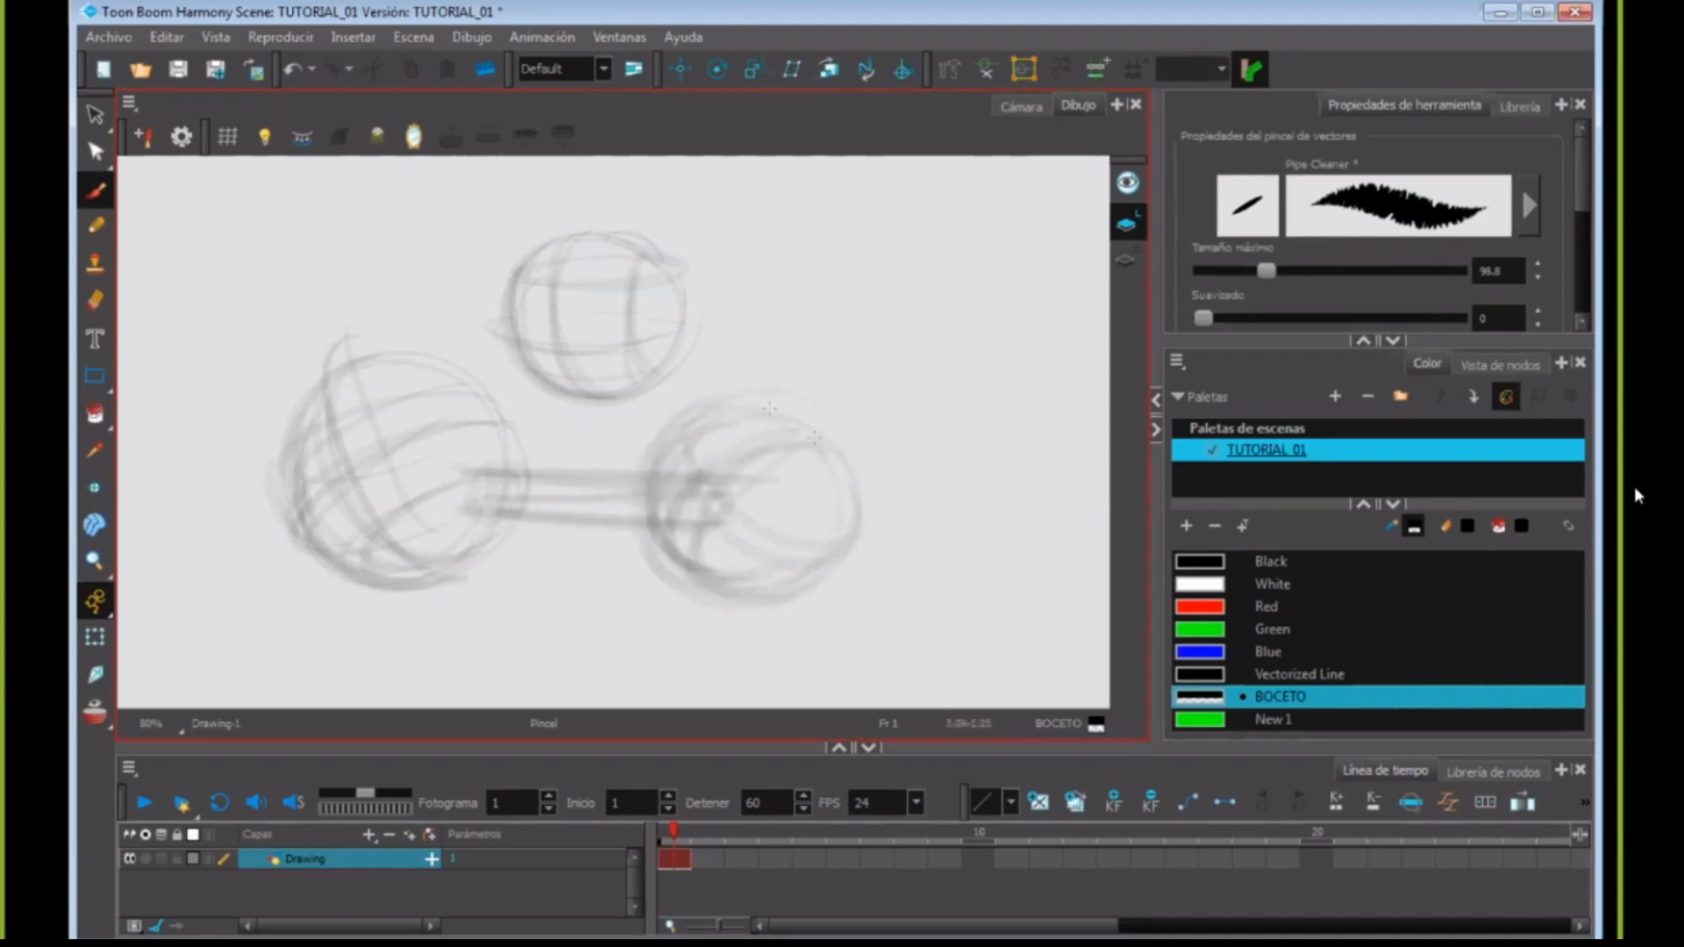
- Raise the BOCETO alpha to 255 and draw a small sphere with contour lines in the upper right of the drawing
{"action": "double_click", "coordinate": [1214, 699]}
{"action": "left_click_drag", "start_coordinate": [986, 501], "coordinate": [1085, 501]}
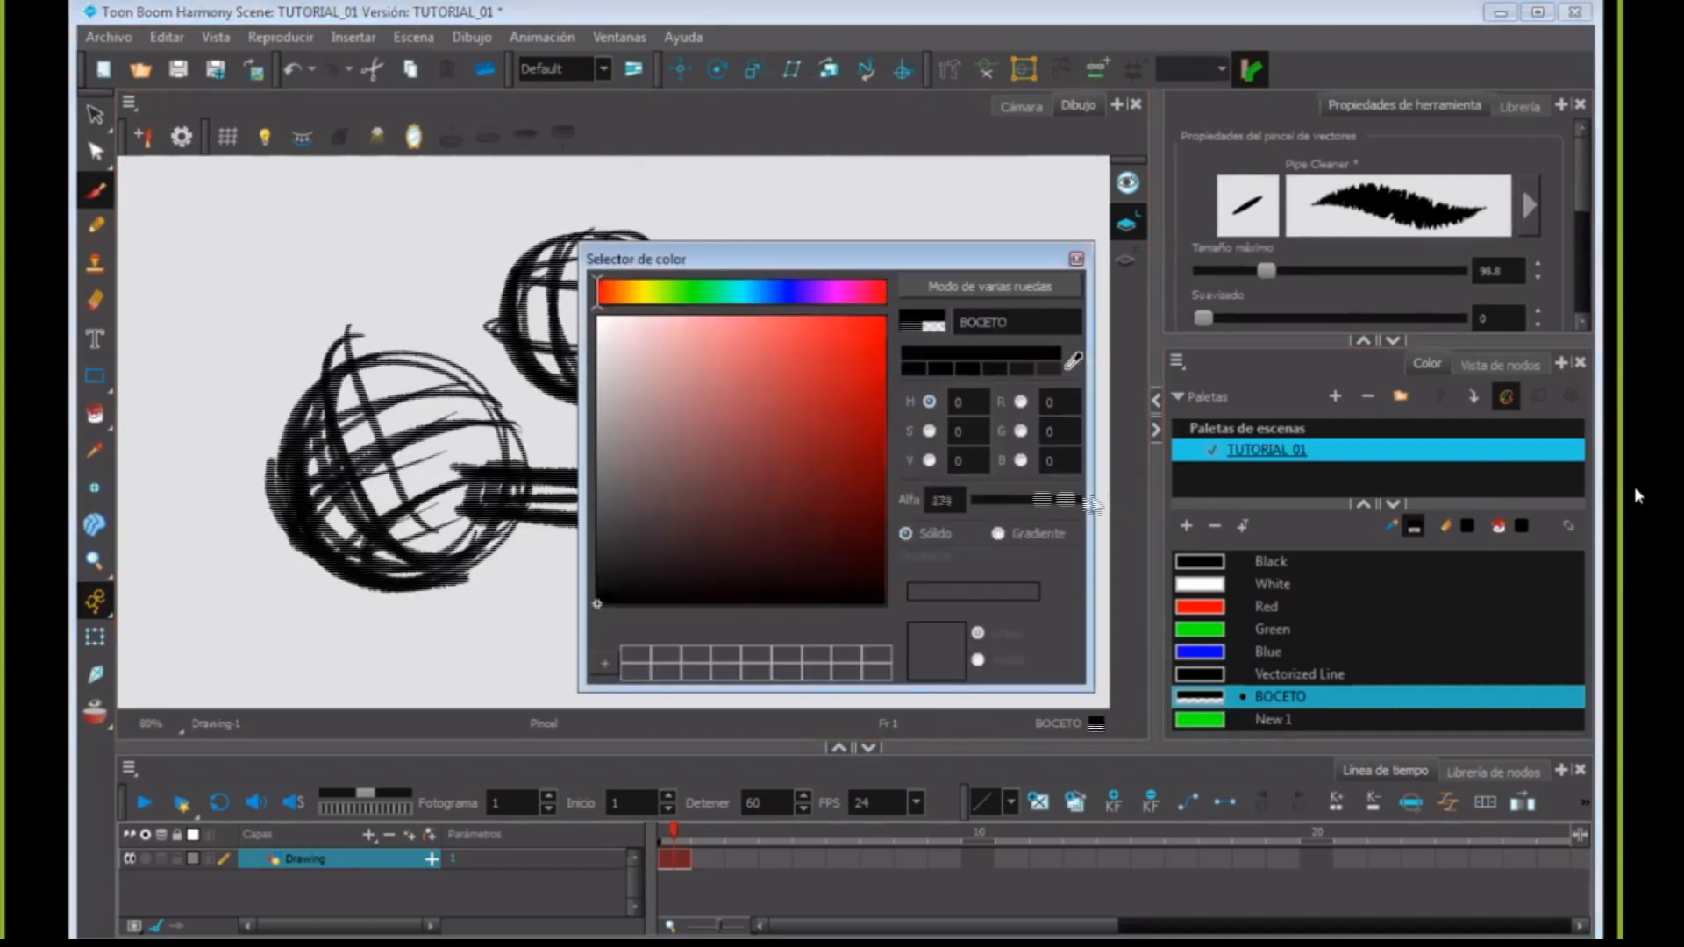
{"action": "left_click", "coordinate": [1076, 258]}
{"action": "mouse_move", "coordinate": [862, 263]}
{"action": "left_mouse_down"}
{"action": "mouse_move", "coordinate": [962, 290]}
{"action": "mouse_move", "coordinate": [853, 265]}
{"action": "mouse_move", "coordinate": [938, 322]}
{"action": "mouse_move", "coordinate": [918, 337]}
{"action": "mouse_move", "coordinate": [897, 279]}
{"action": "mouse_move", "coordinate": [947, 297]}
{"action": "left_mouse_up"}
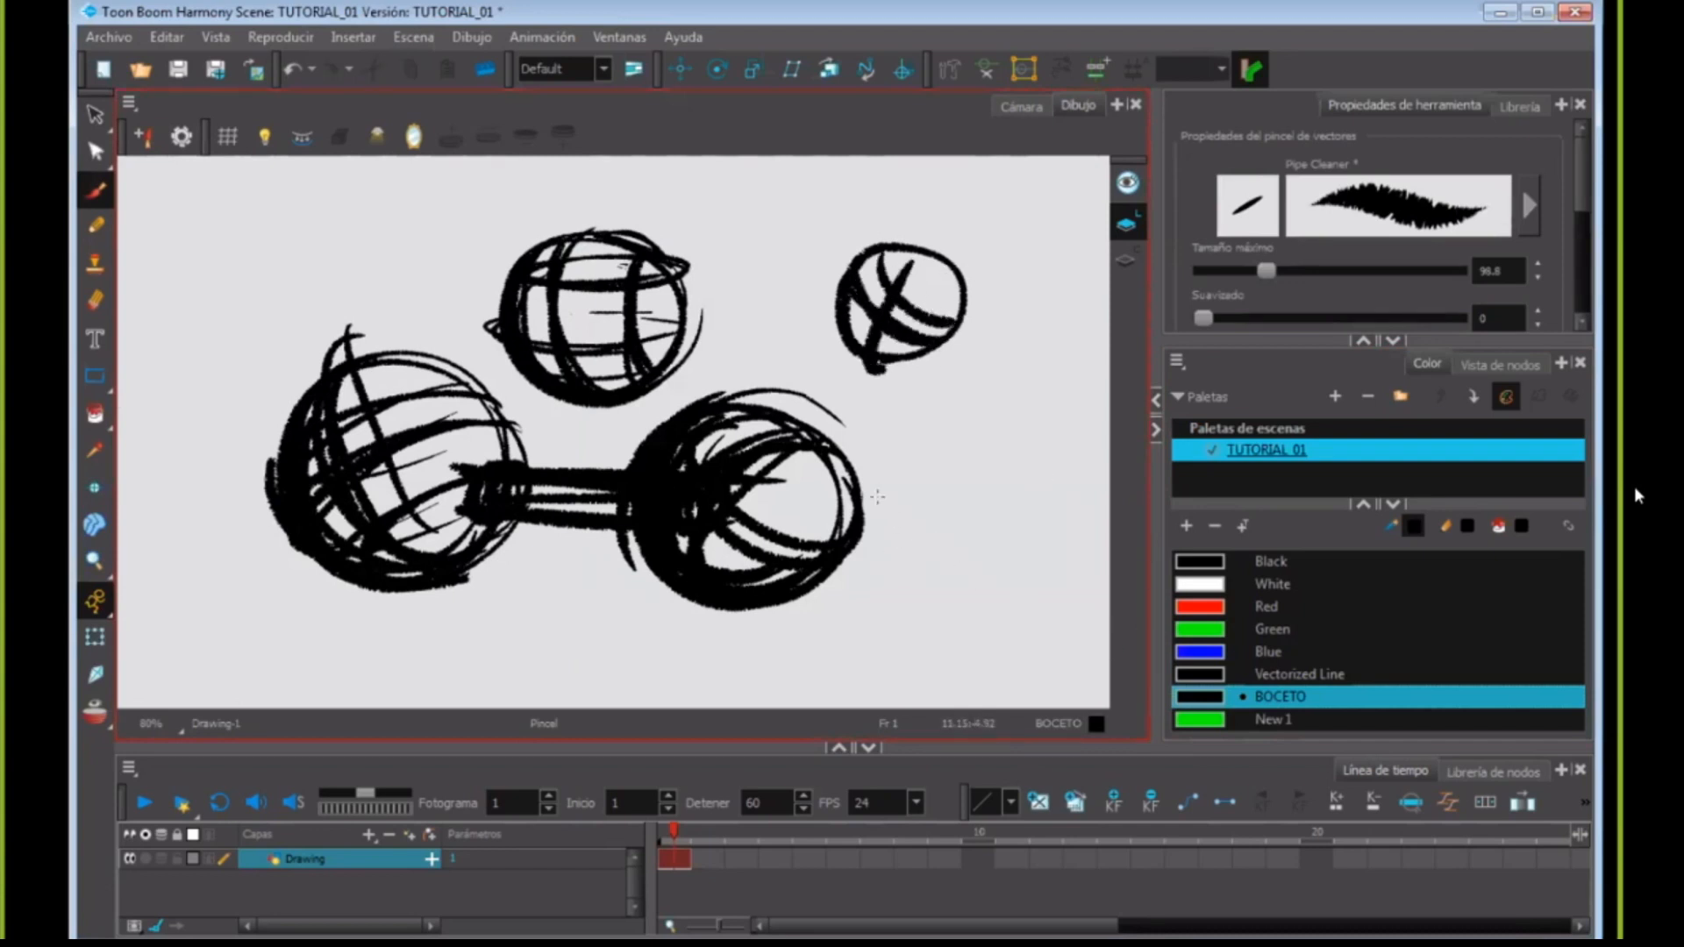
- Lower the BOCETO colour's alpha again to make the existing strokes translucent
{"action": "double_click", "coordinate": [1200, 697]}
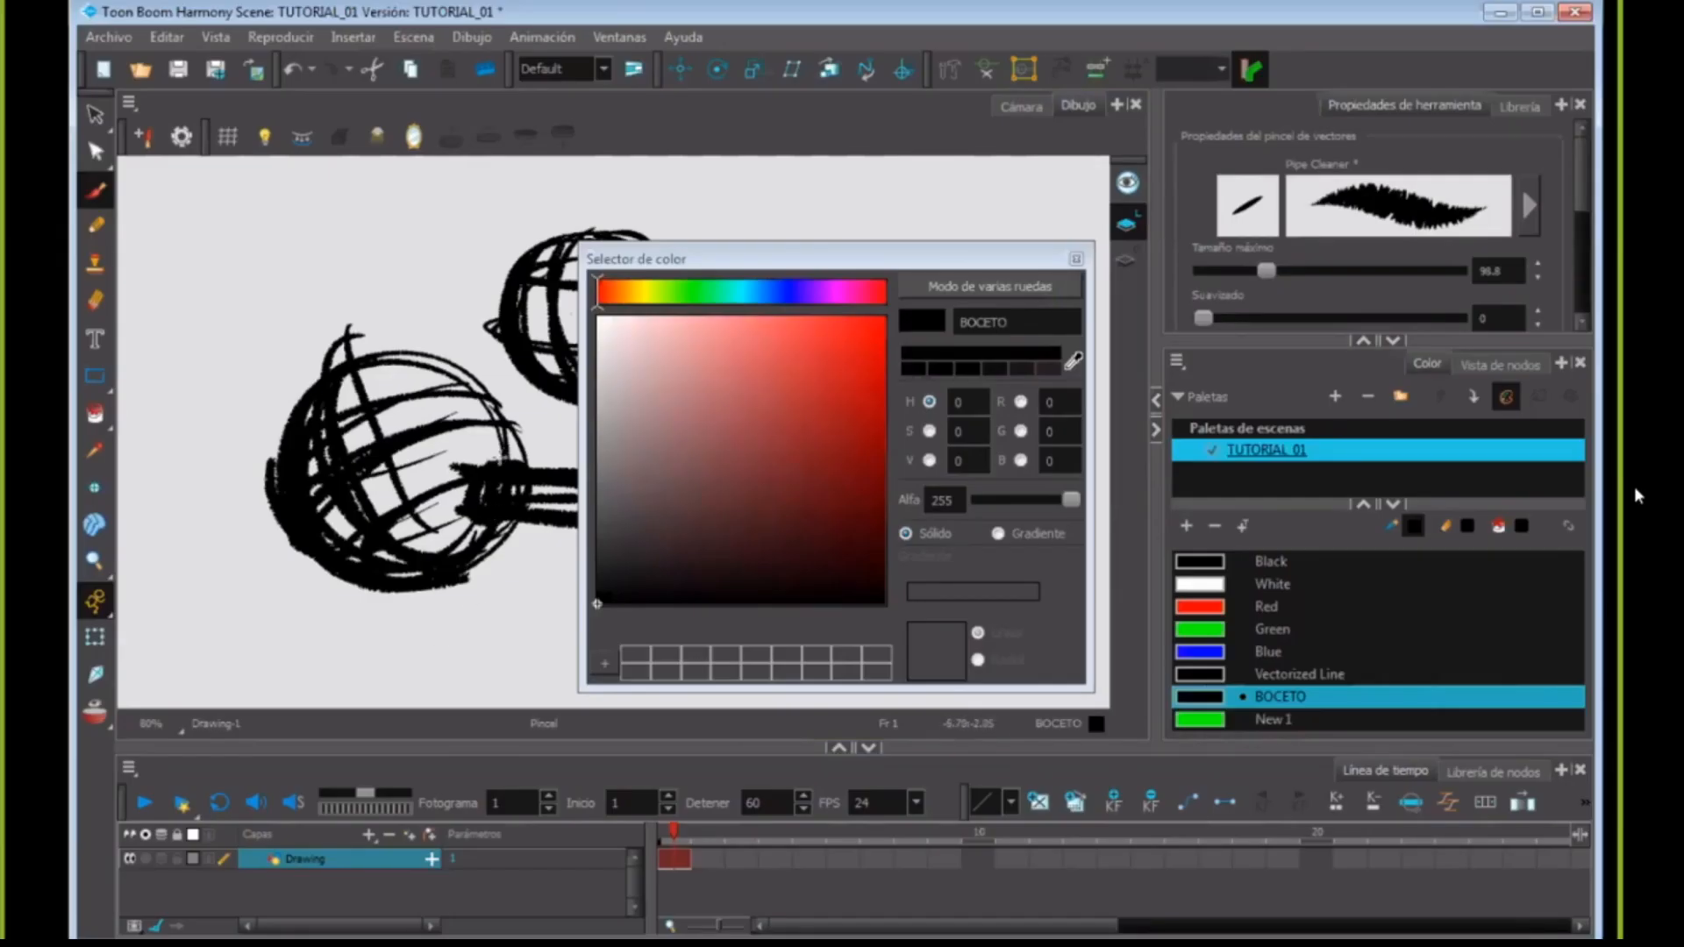
{"action": "mouse_move", "coordinate": [1071, 499]}
{"action": "left_mouse_down"}
{"action": "mouse_move", "coordinate": [989, 499]}
{"action": "mouse_move", "coordinate": [991, 515]}
{"action": "left_mouse_up"}
{"action": "left_click", "coordinate": [1077, 259]}
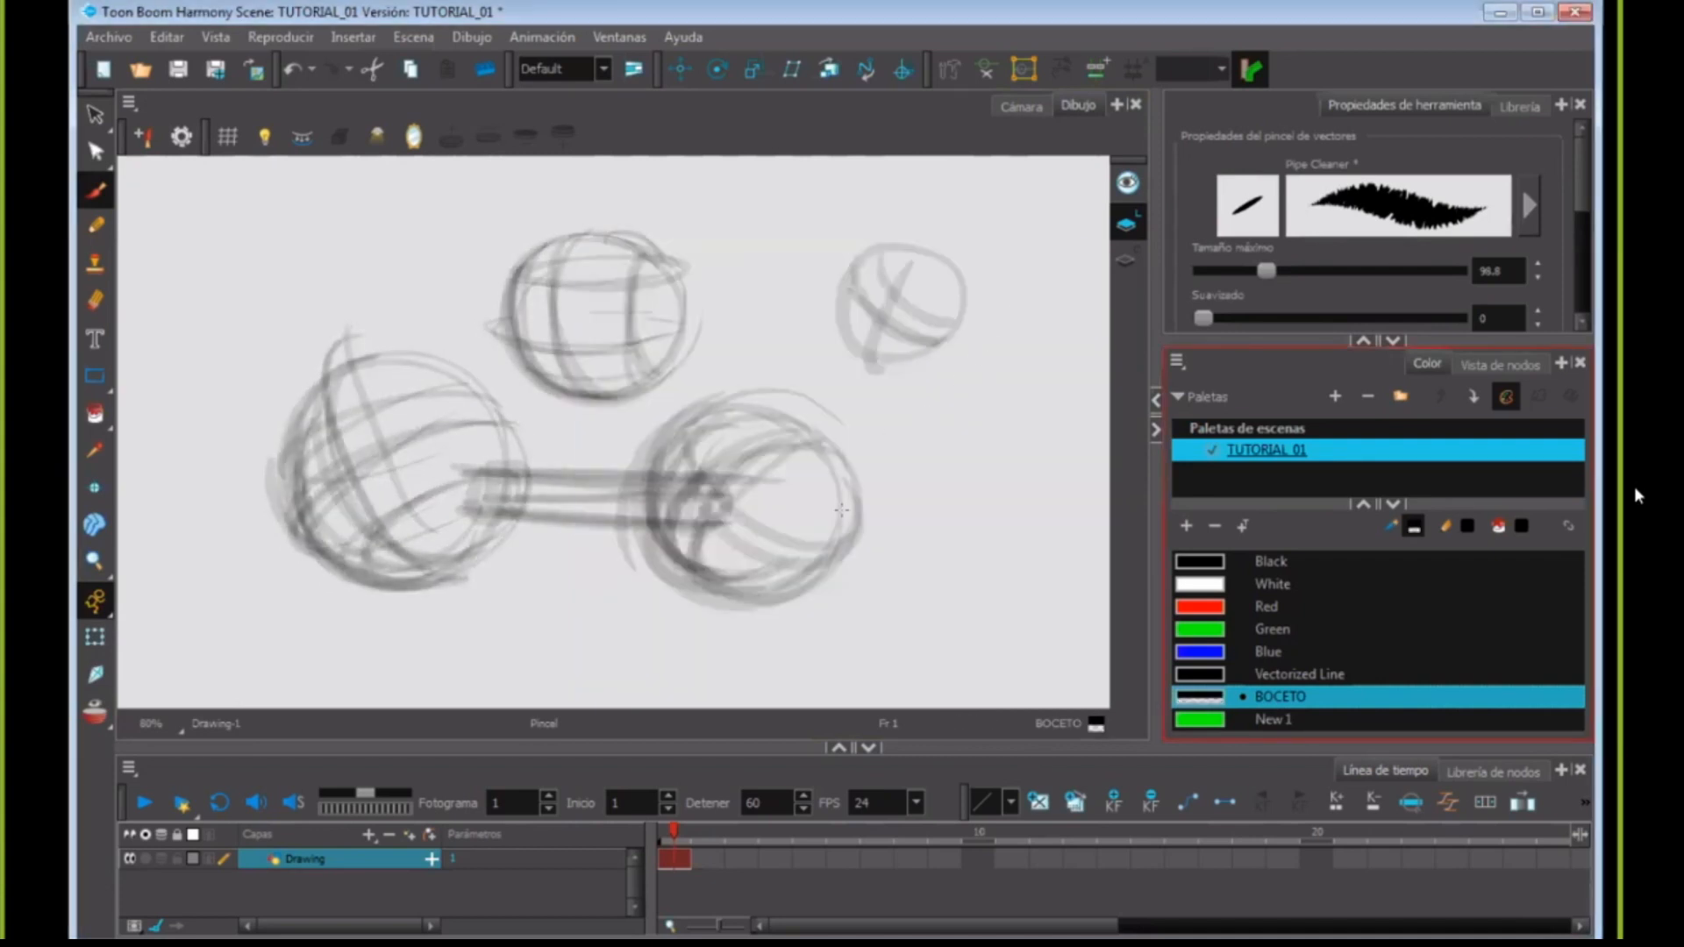
- On frame 2 of the Drawing layer, sketch an angular four-sided shape with crossing diagonal lines
{"action": "left_click", "coordinate": [709, 861]}
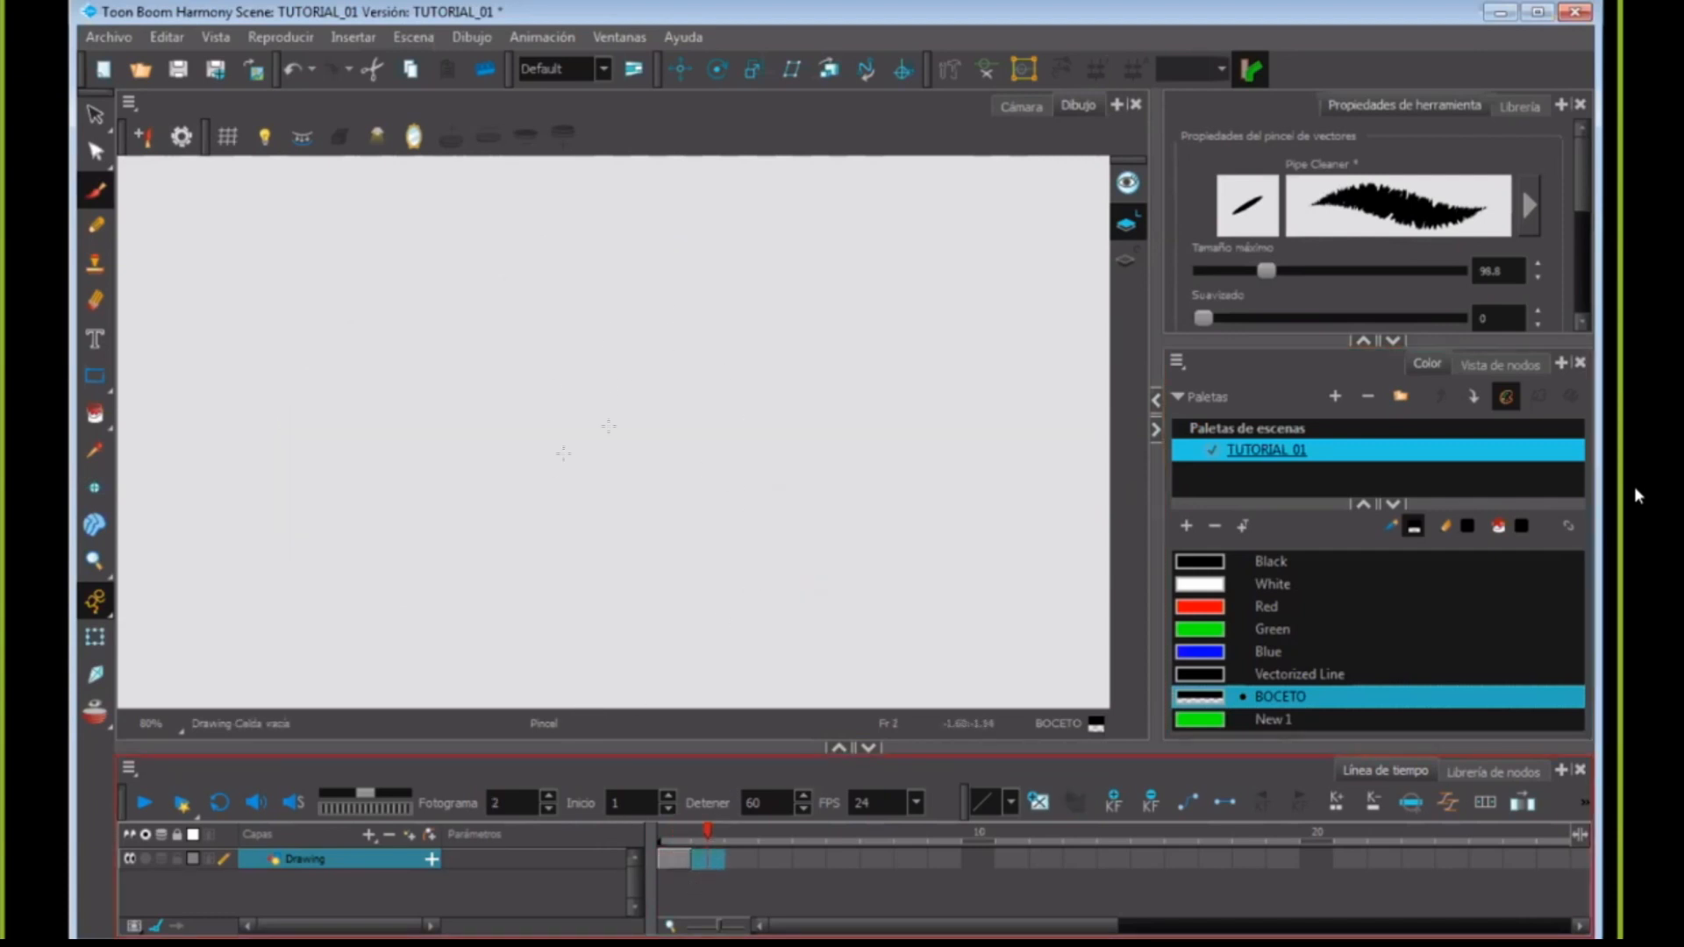
{"action": "mouse_move", "coordinate": [593, 282]}
{"action": "left_mouse_down"}
{"action": "mouse_move", "coordinate": [524, 537]}
{"action": "mouse_move", "coordinate": [787, 489]}
{"action": "mouse_move", "coordinate": [811, 359]}
{"action": "mouse_move", "coordinate": [844, 366]}
{"action": "left_mouse_up"}
{"action": "mouse_move", "coordinate": [829, 371]}
{"action": "left_mouse_down"}
{"action": "mouse_move", "coordinate": [491, 530]}
{"action": "mouse_move", "coordinate": [765, 502]}
{"action": "mouse_move", "coordinate": [761, 518]}
{"action": "left_mouse_up"}
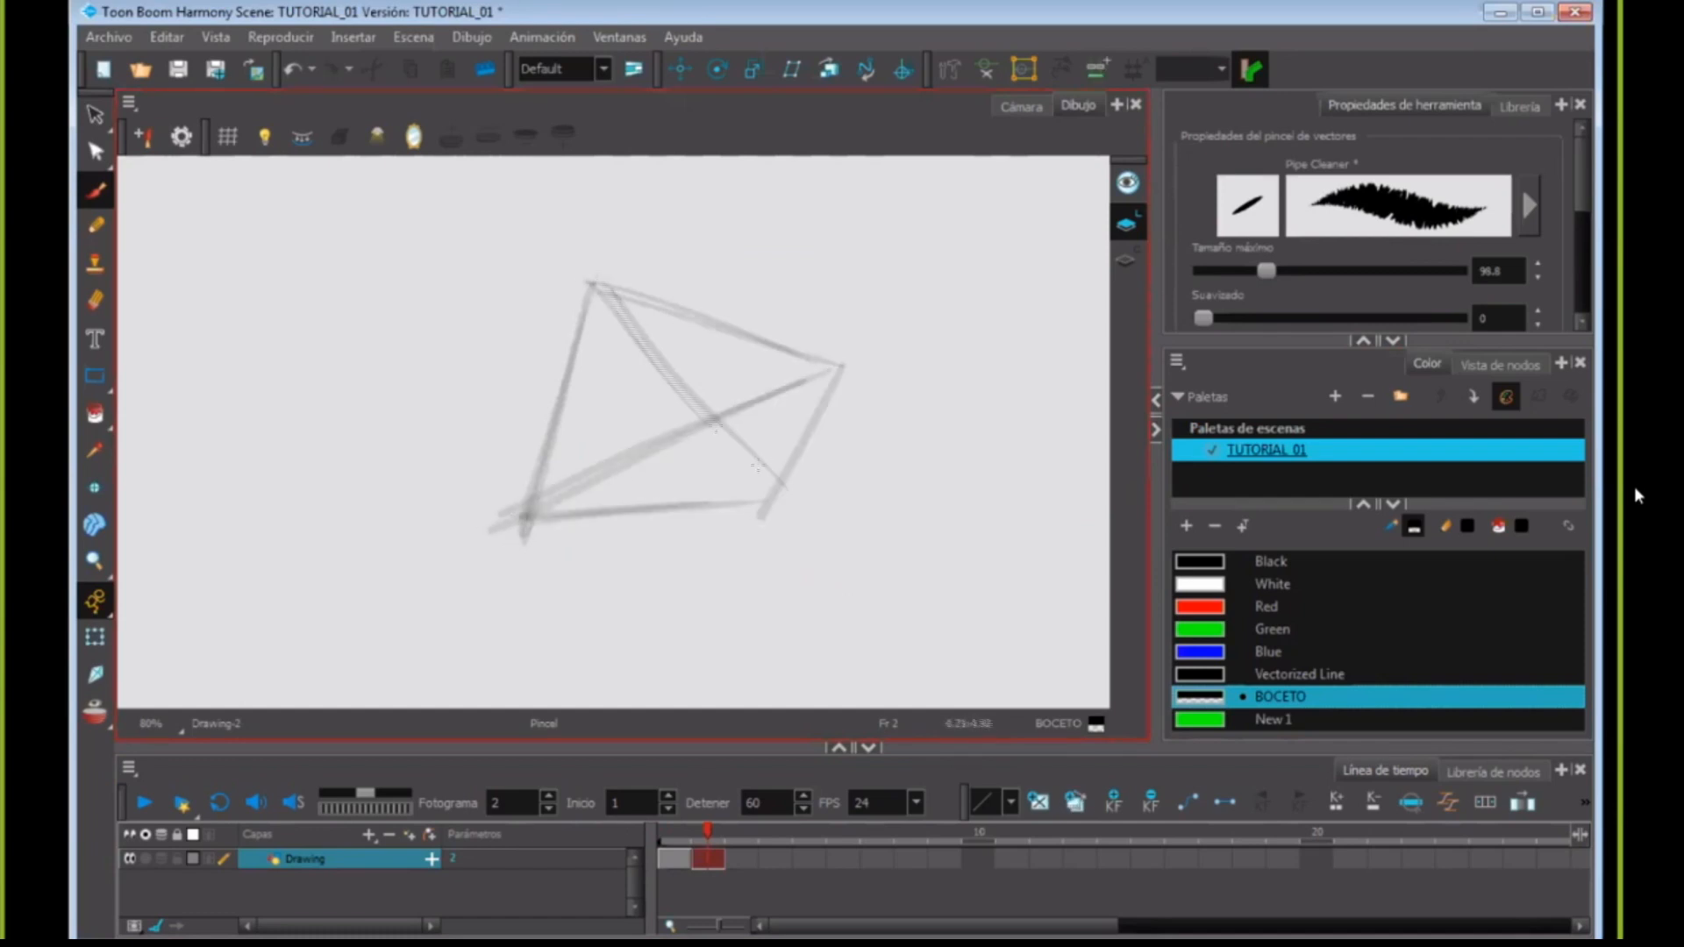
- Darken the diagonals, right side and base of the angular shape on frame 2 with more brush strokes
{"action": "left_click_drag", "start_coordinate": [589, 282], "coordinate": [783, 509]}
{"action": "mouse_move", "coordinate": [619, 308]}
{"action": "left_mouse_down"}
{"action": "mouse_move", "coordinate": [772, 512]}
{"action": "mouse_move", "coordinate": [512, 544]}
{"action": "mouse_move", "coordinate": [722, 507]}
{"action": "left_mouse_up"}
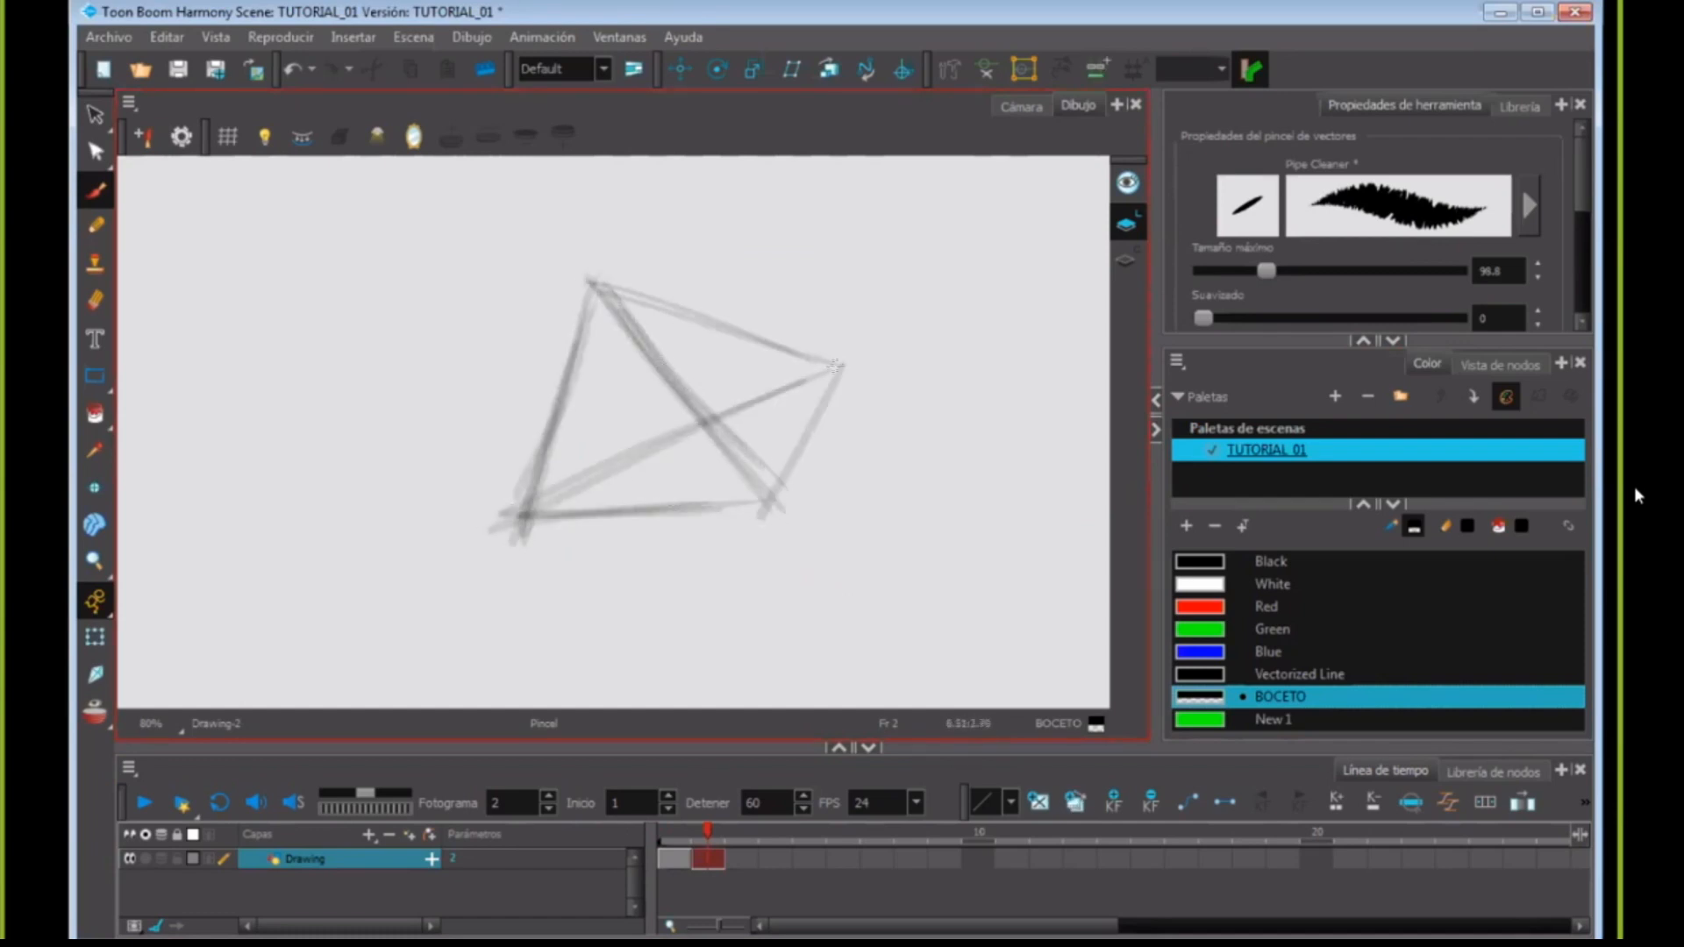
{"action": "left_click_drag", "start_coordinate": [828, 380], "coordinate": [779, 485]}
{"action": "left_click_drag", "start_coordinate": [540, 509], "coordinate": [865, 361]}
{"action": "mouse_move", "coordinate": [563, 484]}
{"action": "left_mouse_down"}
{"action": "mouse_move", "coordinate": [843, 363]}
{"action": "mouse_move", "coordinate": [757, 514]}
{"action": "left_mouse_up"}
{"action": "left_click_drag", "start_coordinate": [809, 430], "coordinate": [755, 516]}
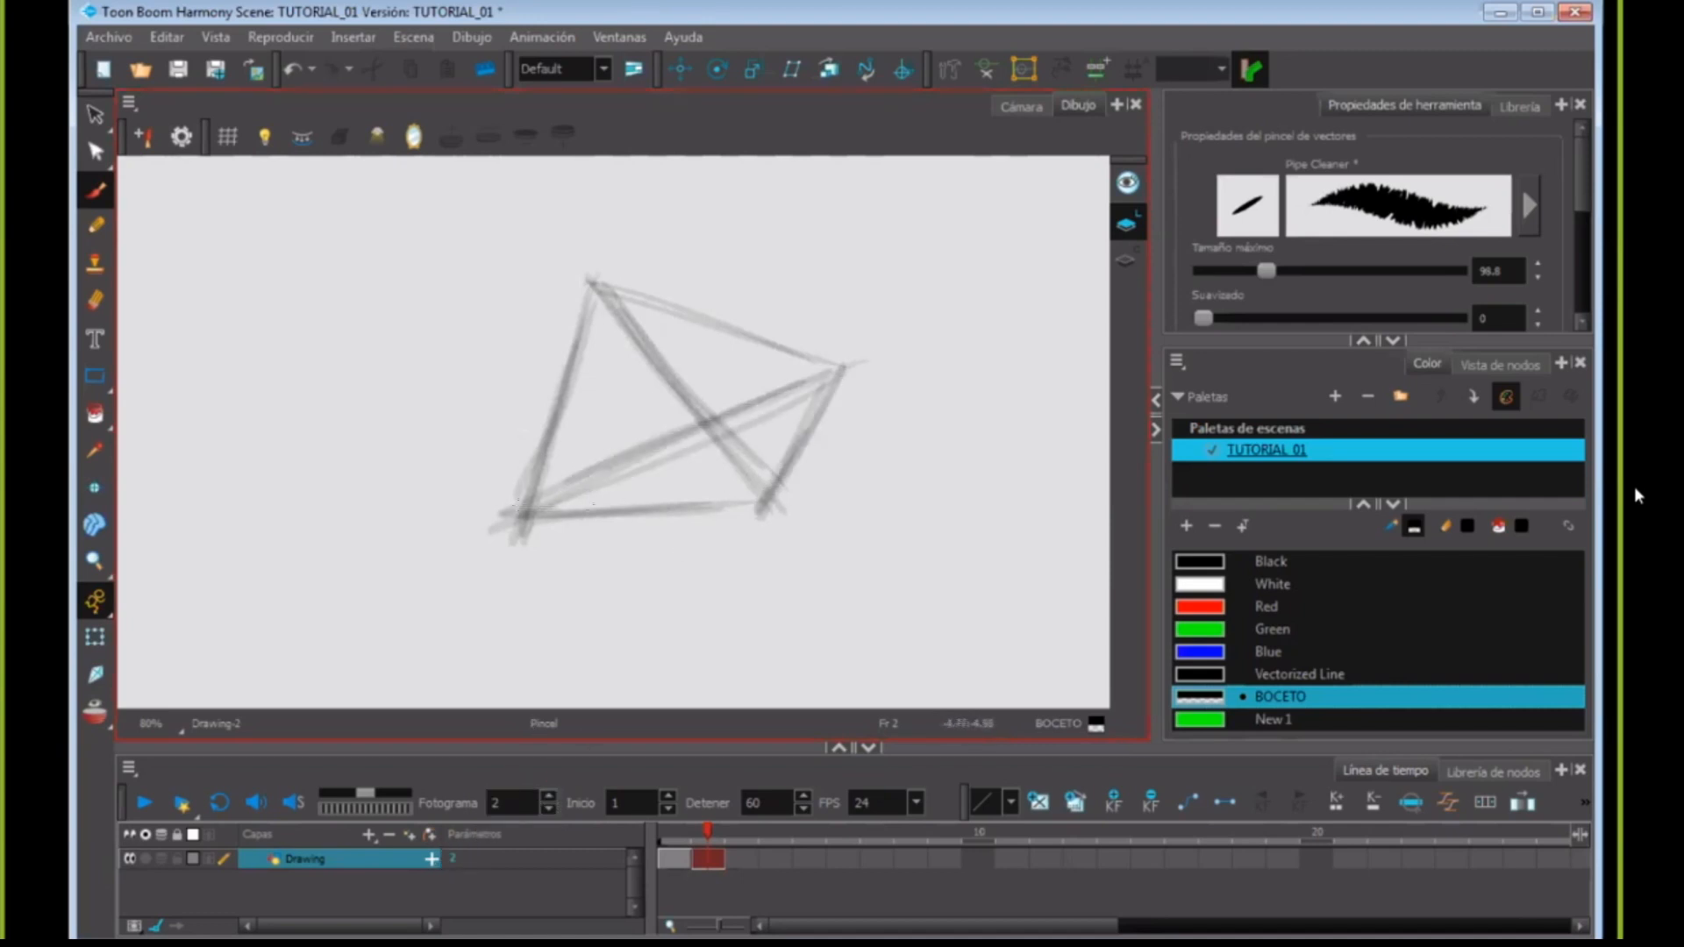
{"action": "left_click_drag", "start_coordinate": [534, 521], "coordinate": [739, 509]}
- On frame 3 of the Drawing layer, sketch a box in perspective with its top face, vertical edges and front base line
{"action": "left_click", "coordinate": [748, 868]}
{"action": "mouse_move", "coordinate": [555, 313]}
{"action": "left_mouse_down"}
{"action": "mouse_move", "coordinate": [589, 572]}
{"action": "mouse_move", "coordinate": [829, 392]}
{"action": "mouse_move", "coordinate": [799, 273]}
{"action": "mouse_move", "coordinate": [1022, 326]}
{"action": "left_mouse_up"}
{"action": "left_click_drag", "start_coordinate": [773, 389], "coordinate": [979, 343]}
{"action": "left_click_drag", "start_coordinate": [799, 257], "coordinate": [840, 510]}
{"action": "left_click_drag", "start_coordinate": [785, 386], "coordinate": [829, 645]}
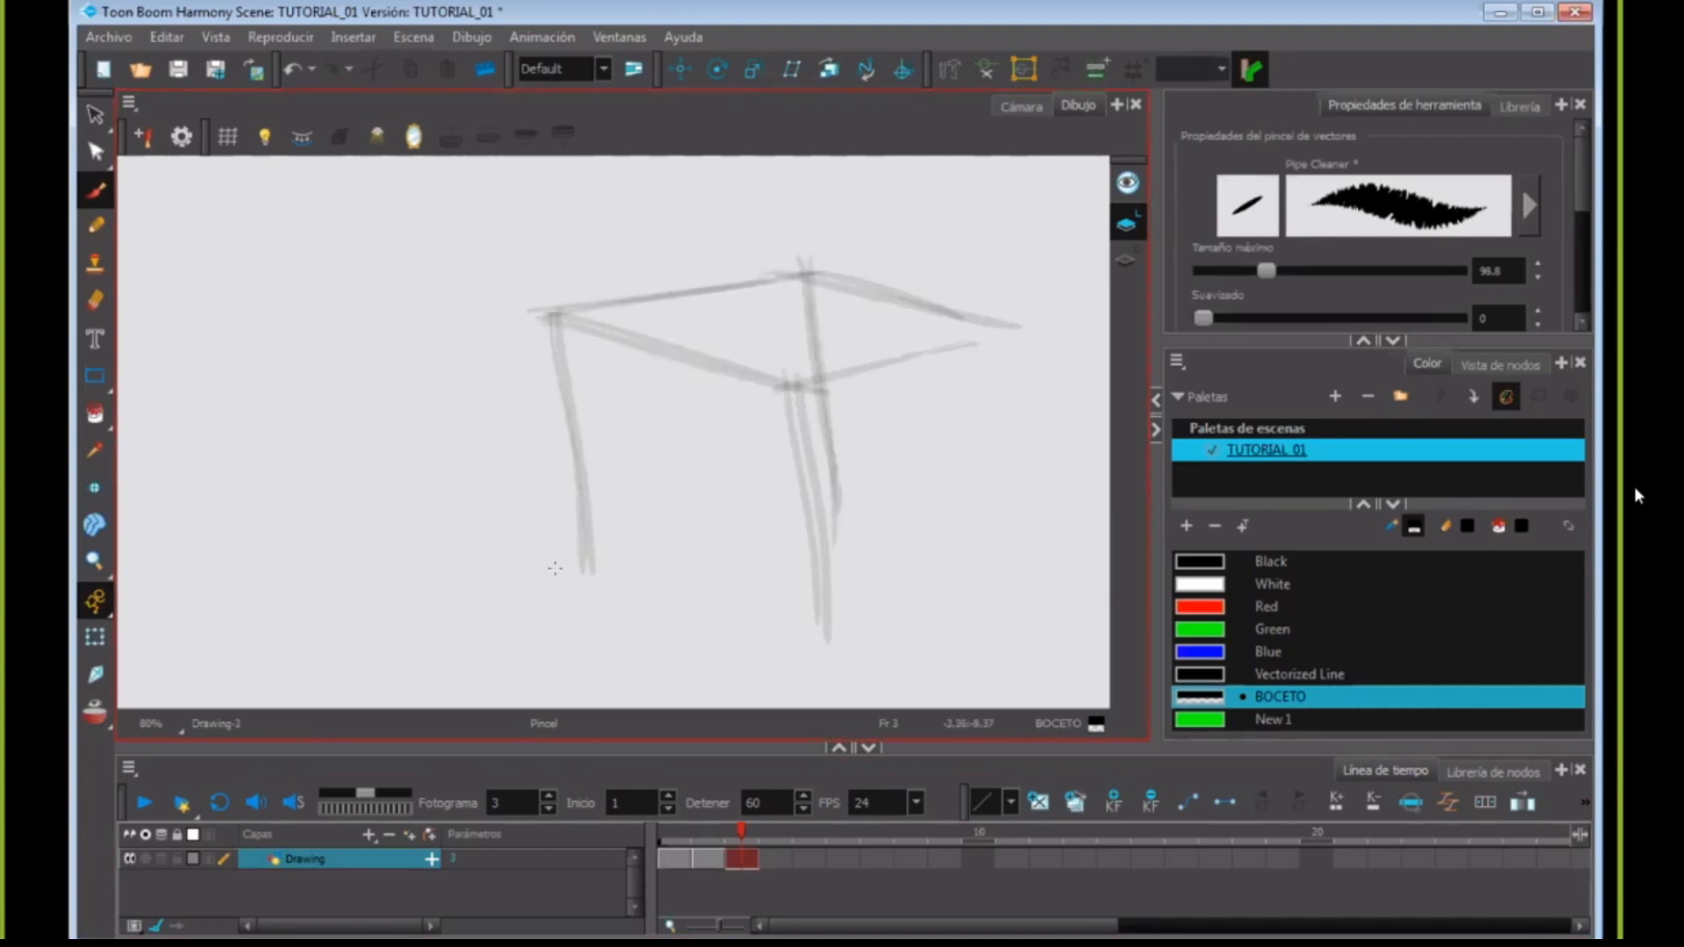
{"action": "left_click_drag", "start_coordinate": [533, 555], "coordinate": [772, 630]}
{"action": "mouse_move", "coordinate": [822, 513]}
{"action": "left_mouse_down"}
{"action": "mouse_move", "coordinate": [571, 566]}
{"action": "mouse_move", "coordinate": [842, 516]}
{"action": "left_mouse_up"}
{"action": "left_click_drag", "start_coordinate": [789, 641], "coordinate": [1029, 587]}
{"action": "left_click_drag", "start_coordinate": [818, 636], "coordinate": [995, 599]}
{"action": "mouse_move", "coordinate": [1029, 323]}
{"action": "left_mouse_down"}
{"action": "mouse_move", "coordinate": [1071, 580]}
{"action": "mouse_move", "coordinate": [1060, 549]}
{"action": "left_mouse_up"}
- Reinforce the box's top and vertical edges and add its remaining base lines on frame 3
{"action": "mouse_move", "coordinate": [798, 373]}
{"action": "left_mouse_down"}
{"action": "mouse_move", "coordinate": [753, 651]}
{"action": "mouse_move", "coordinate": [792, 651]}
{"action": "left_mouse_up"}
{"action": "left_click_drag", "start_coordinate": [794, 375], "coordinate": [1008, 335]}
{"action": "left_click_drag", "start_coordinate": [737, 390], "coordinate": [1022, 333]}
{"action": "left_click_drag", "start_coordinate": [776, 388], "coordinate": [974, 345]}
{"action": "mouse_move", "coordinate": [840, 507]}
{"action": "left_mouse_down"}
{"action": "mouse_move", "coordinate": [877, 511]}
{"action": "mouse_move", "coordinate": [605, 547]}
{"action": "left_mouse_up"}
{"action": "left_click_drag", "start_coordinate": [557, 328], "coordinate": [606, 588]}
{"action": "key", "text": "space"}
{"action": "left_click_drag", "start_coordinate": [822, 561], "coordinate": [716, 524]}
{"action": "left_click_drag", "start_coordinate": [449, 513], "coordinate": [655, 592]}
{"action": "left_click_drag", "start_coordinate": [462, 521], "coordinate": [684, 626]}
{"action": "left_click_drag", "start_coordinate": [650, 625], "coordinate": [942, 553]}
{"action": "left_click_drag", "start_coordinate": [941, 320], "coordinate": [983, 558]}
- Switch the Select tool from lasso to marquee mode and select all strokes of the box
{"action": "key", "text": "alt+s"}
{"action": "mouse_move", "coordinate": [943, 211]}
{"action": "left_mouse_down"}
{"action": "mouse_move", "coordinate": [528, 199]}
{"action": "mouse_move", "coordinate": [324, 361]}
{"action": "mouse_move", "coordinate": [693, 669]}
{"action": "mouse_move", "coordinate": [1044, 383]}
{"action": "mouse_move", "coordinate": [895, 224]}
{"action": "left_mouse_up"}
{"action": "left_click", "coordinate": [570, 340]}
{"action": "left_click", "coordinate": [632, 309]}
{"action": "left_click", "coordinate": [624, 299]}
{"action": "mouse_move", "coordinate": [803, 191]}
{"action": "left_mouse_down"}
{"action": "mouse_move", "coordinate": [396, 248]}
{"action": "mouse_move", "coordinate": [1000, 588]}
{"action": "mouse_move", "coordinate": [614, 230]}
{"action": "left_mouse_up"}
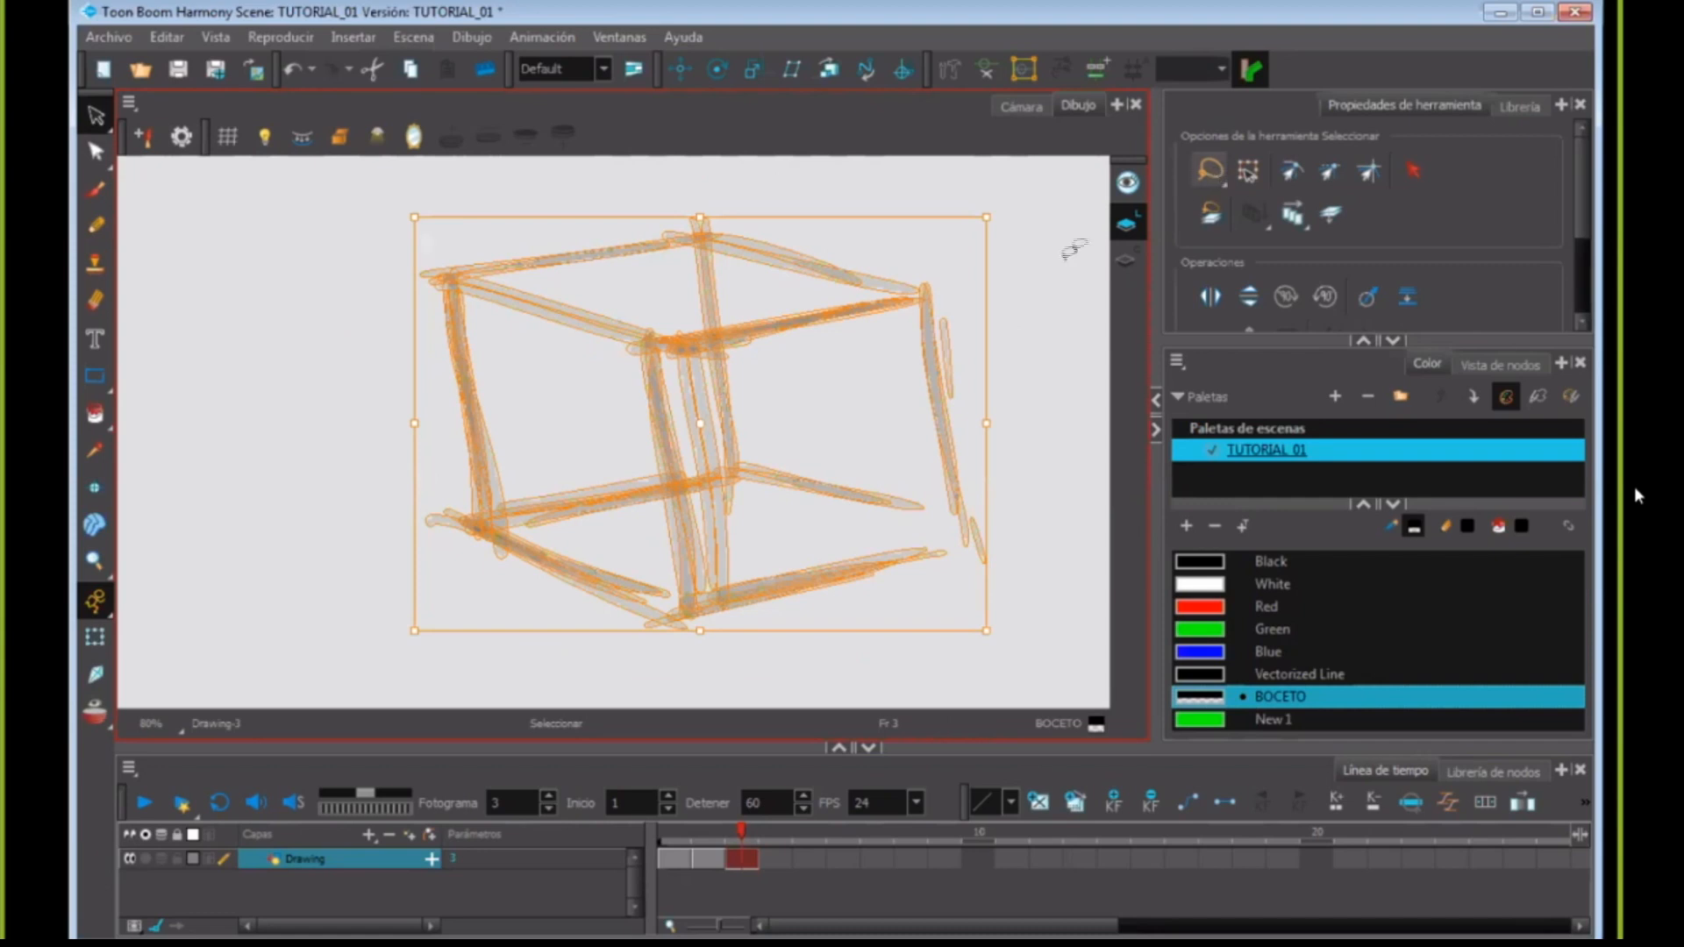
{"action": "left_click", "coordinate": [1044, 238]}
{"action": "left_click", "coordinate": [1215, 181]}
{"action": "left_click", "coordinate": [1240, 209]}
{"action": "mouse_move", "coordinate": [1031, 195]}
{"action": "left_mouse_down"}
{"action": "mouse_move", "coordinate": [387, 614]}
{"action": "mouse_move", "coordinate": [342, 681]}
{"action": "left_mouse_up"}
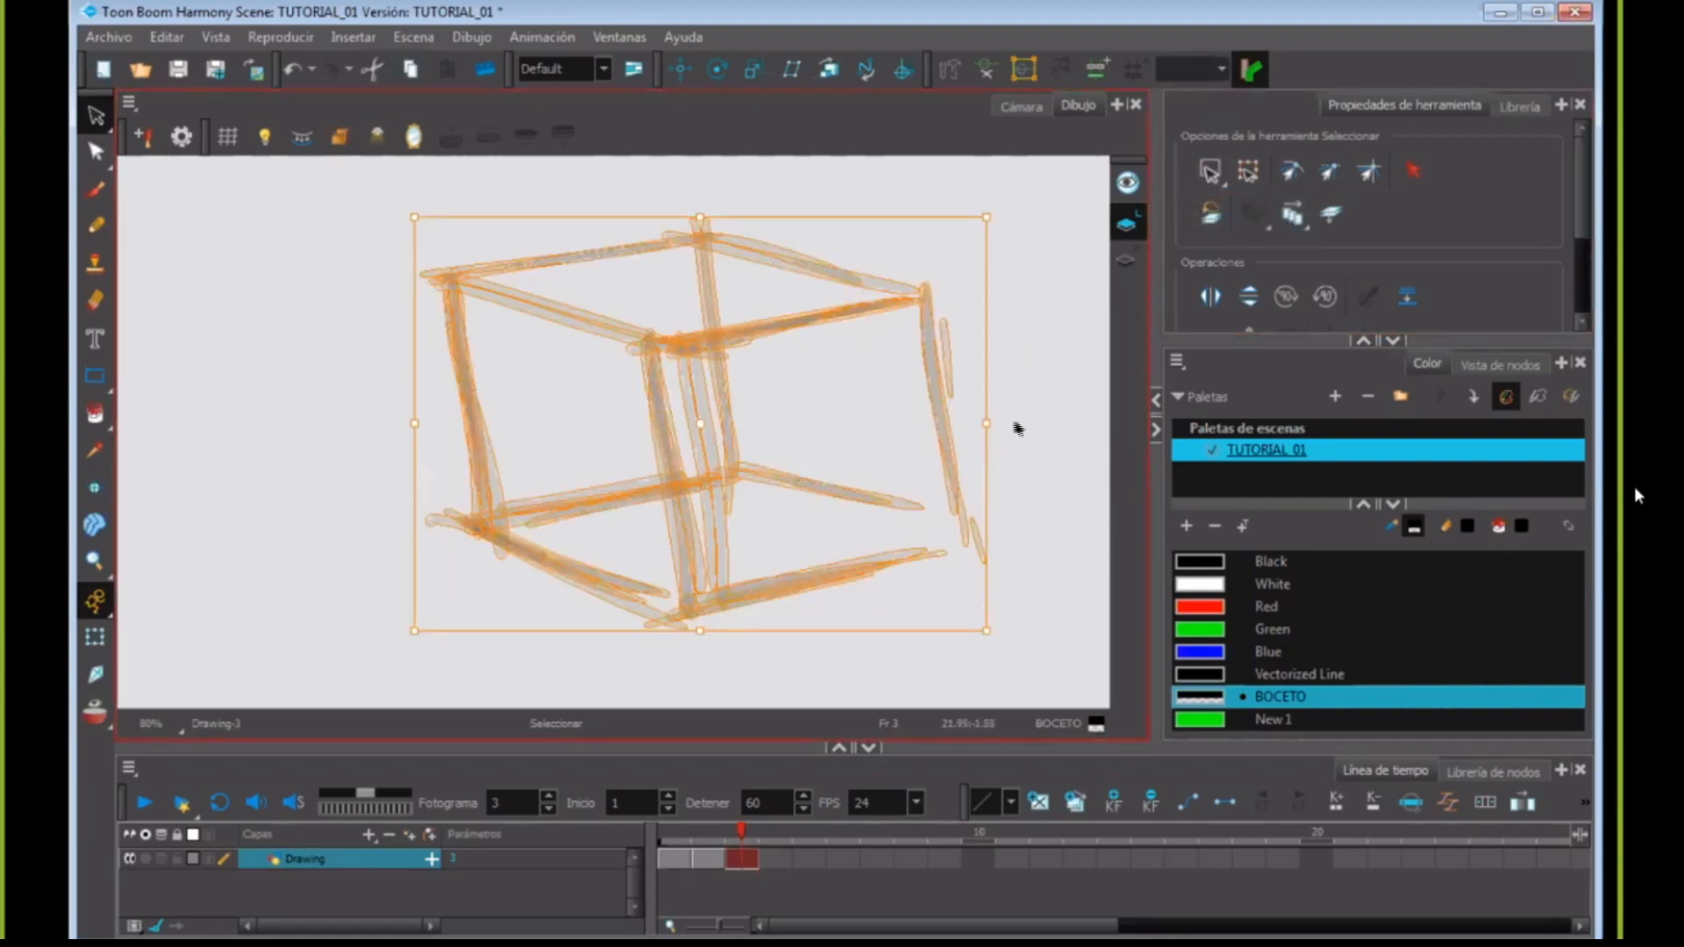
- Narrow the selected box into a cube, skew its right side slightly upward and deselect it
{"action": "left_click_drag", "start_coordinate": [984, 409], "coordinate": [832, 422]}
{"action": "left_click_drag", "start_coordinate": [699, 633], "coordinate": [881, 549]}
{"action": "left_click_drag", "start_coordinate": [786, 633], "coordinate": [707, 631]}
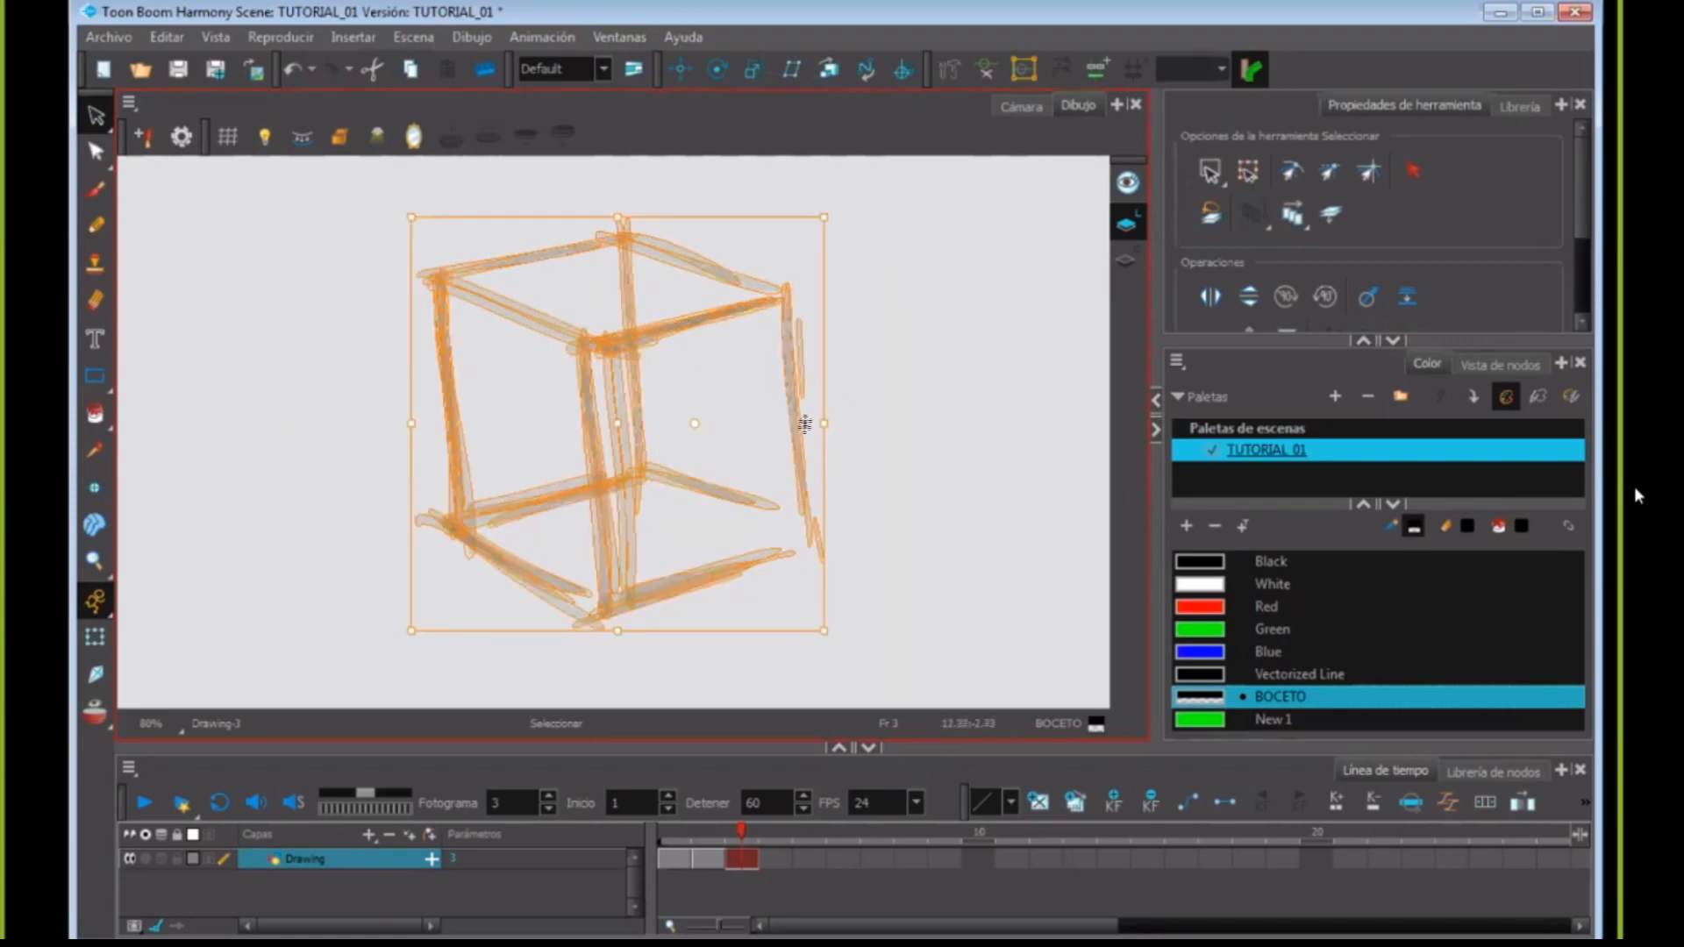
{"action": "left_click_drag", "start_coordinate": [840, 420], "coordinate": [856, 449]}
{"action": "left_click", "coordinate": [943, 268]}
{"action": "left_click", "coordinate": [828, 379]}
{"action": "left_click", "coordinate": [906, 590]}
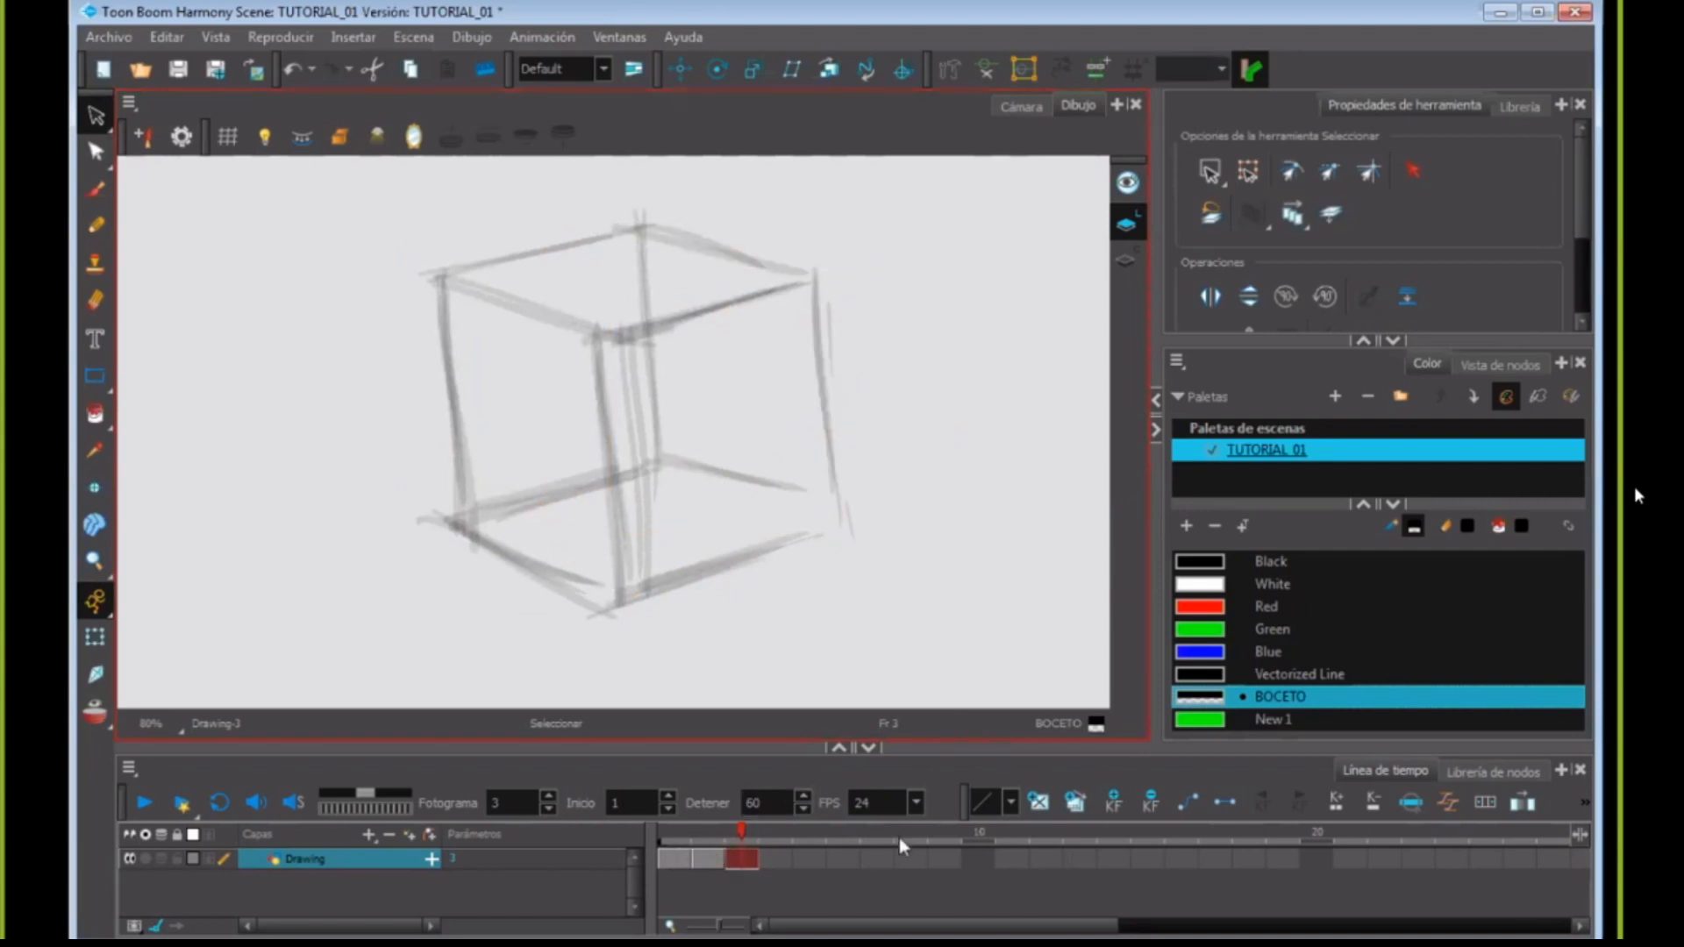
- Step and scrub back and forth through frames 1 to 3 to compare the three drawings
{"action": "key", "text": "comma"}
{"action": "key", "text": "comma"}
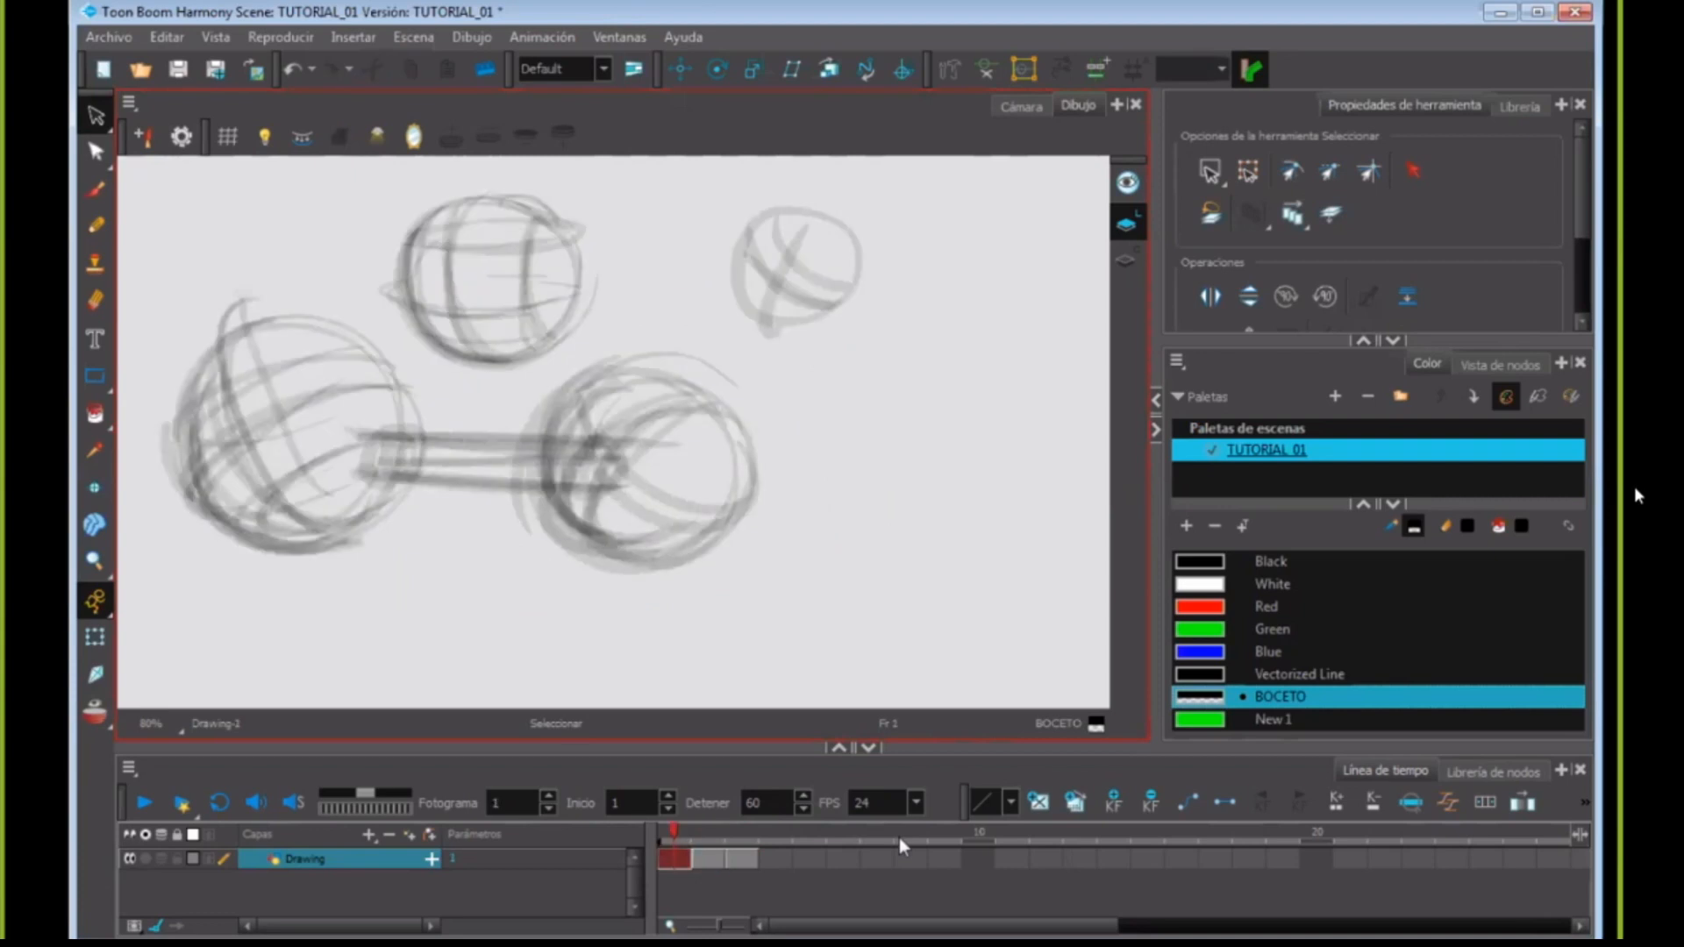
{"action": "key", "text": "period"}
{"action": "key", "text": "period"}
{"action": "key", "text": "comma"}
{"action": "key", "text": "comma"}
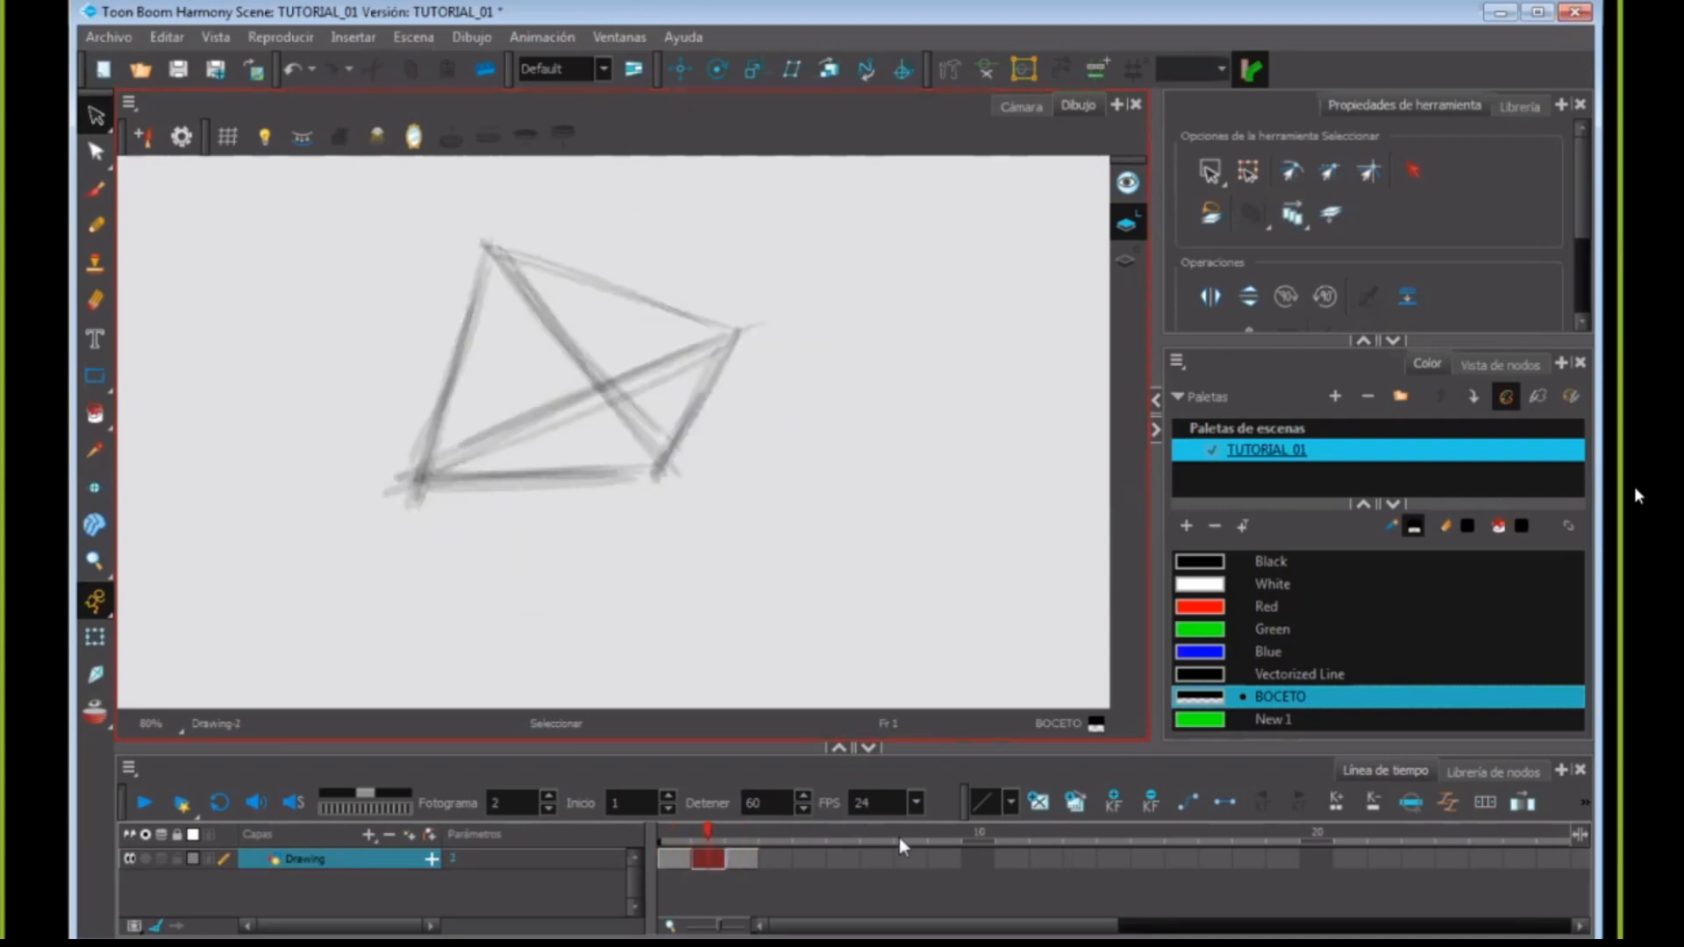
{"action": "key", "text": "period"}
{"action": "key", "text": "period"}
{"action": "key", "text": "comma"}
{"action": "key", "text": "comma"}
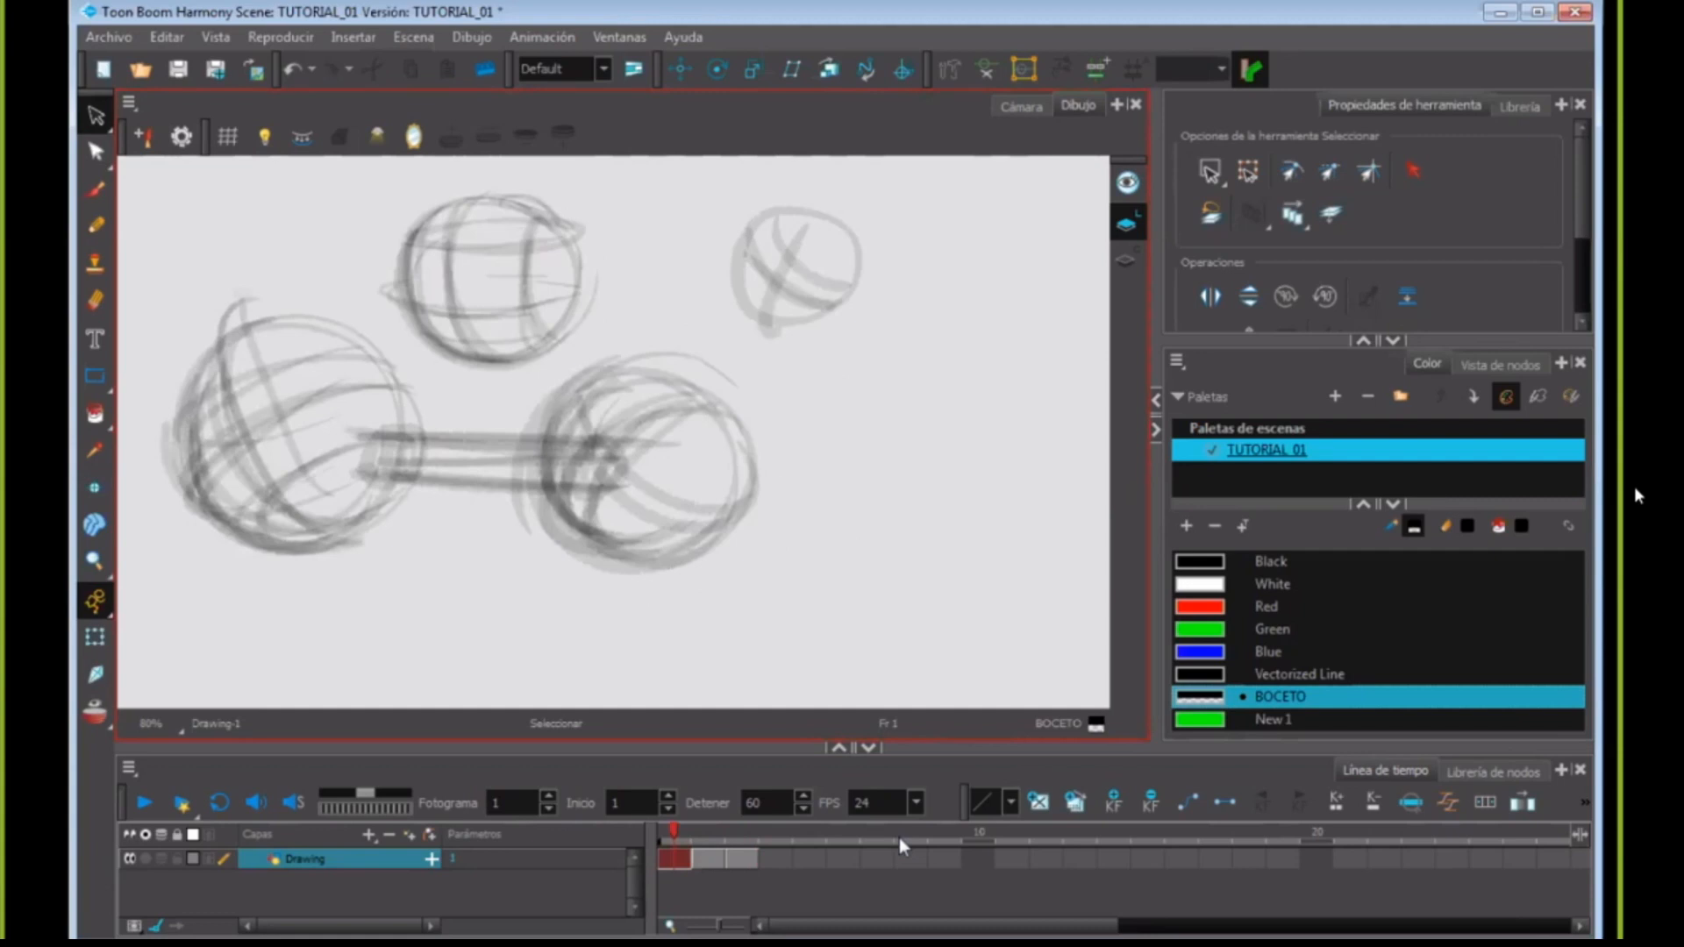
{"action": "left_click", "coordinate": [742, 861]}
{"action": "left_click", "coordinate": [709, 860]}
{"action": "left_click", "coordinate": [675, 861]}
{"action": "left_click", "coordinate": [708, 863]}
{"action": "left_click", "coordinate": [740, 861]}
{"action": "left_click_drag", "start_coordinate": [742, 830], "coordinate": [675, 859]}
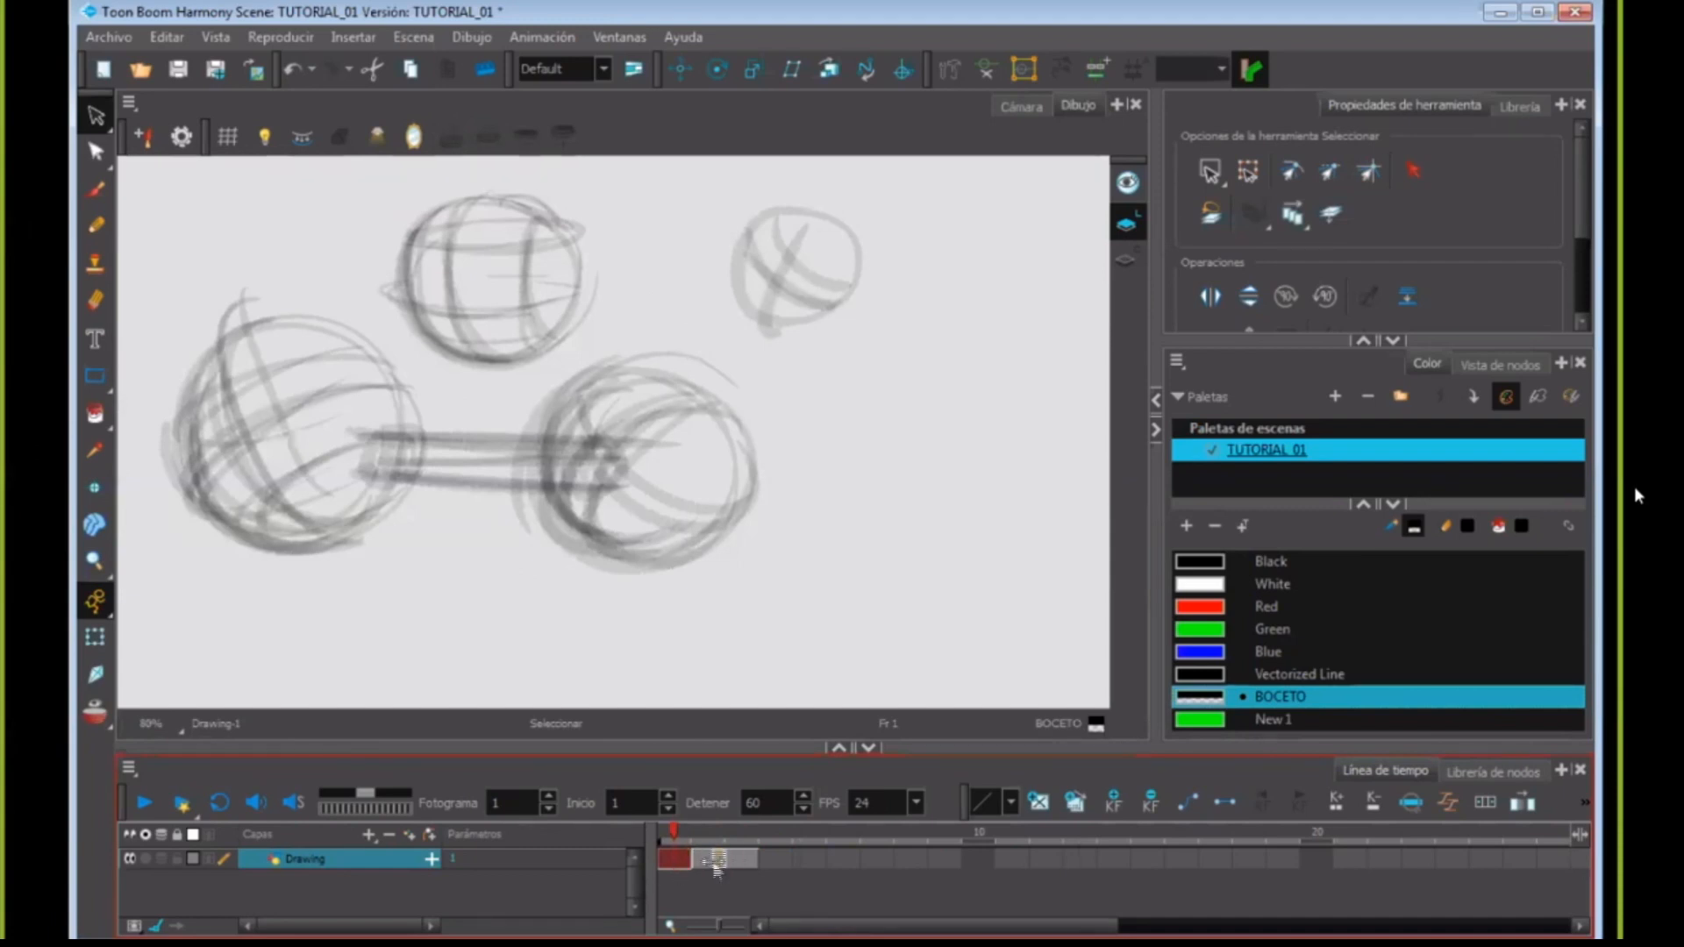
- Extend the exposure of the first drawing to four frames in the timeline
{"action": "left_click_drag", "start_coordinate": [720, 923], "coordinate": [733, 923]}
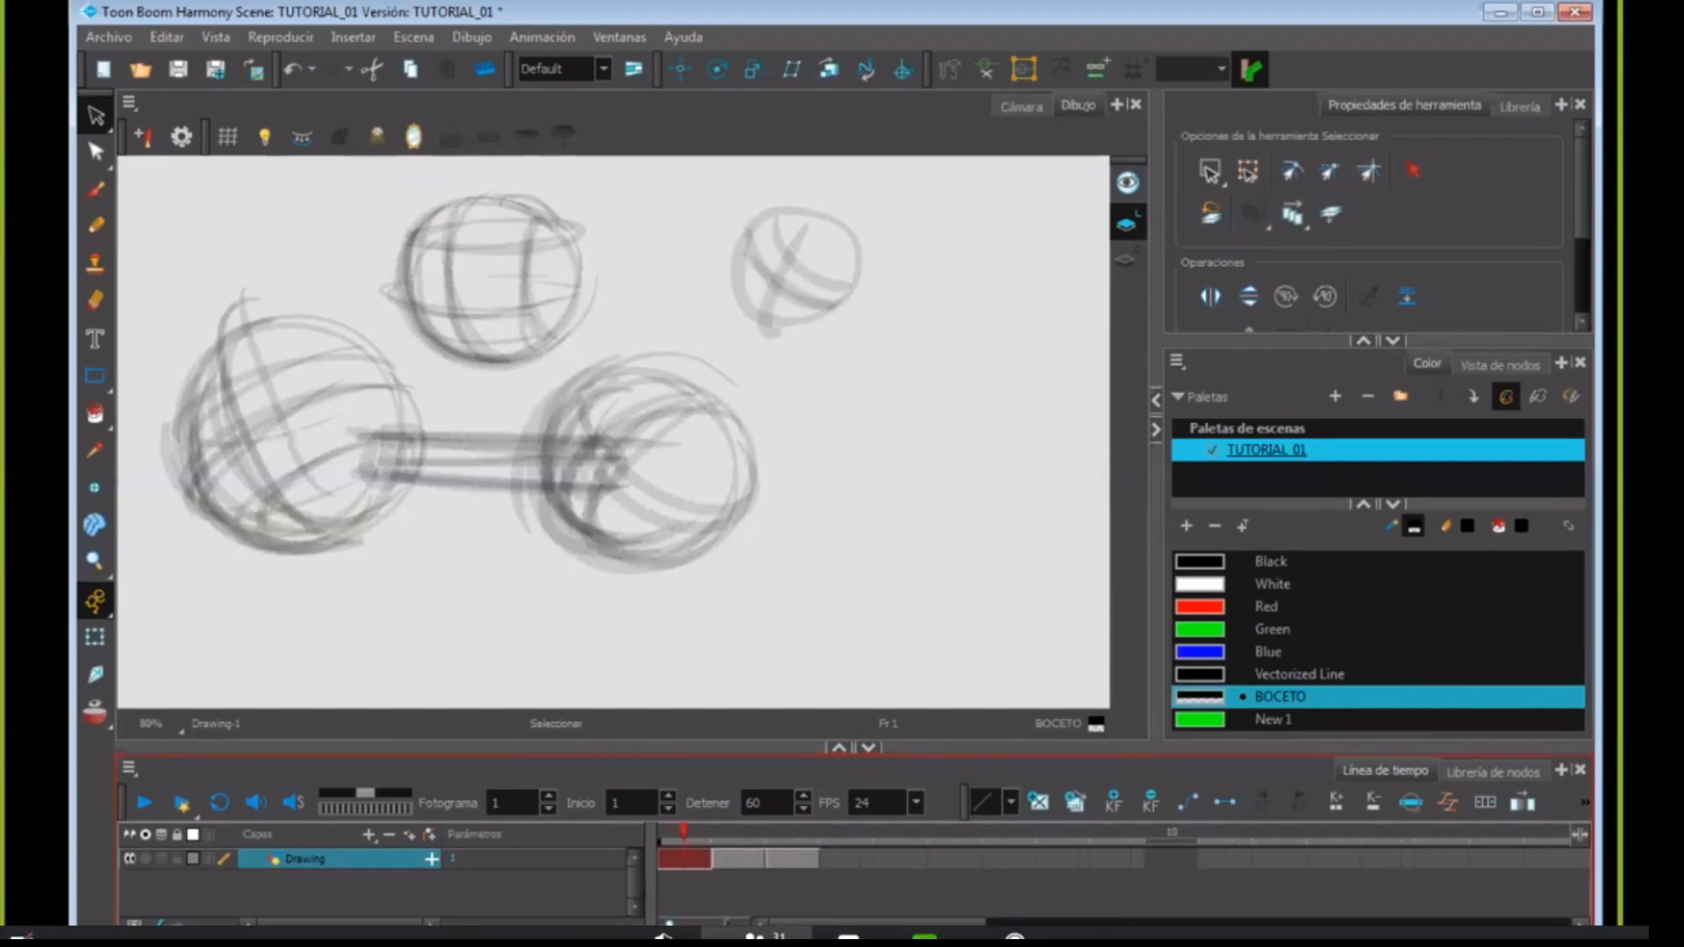
{"action": "left_click", "coordinate": [758, 935]}
{"action": "left_click", "coordinate": [1540, 598]}
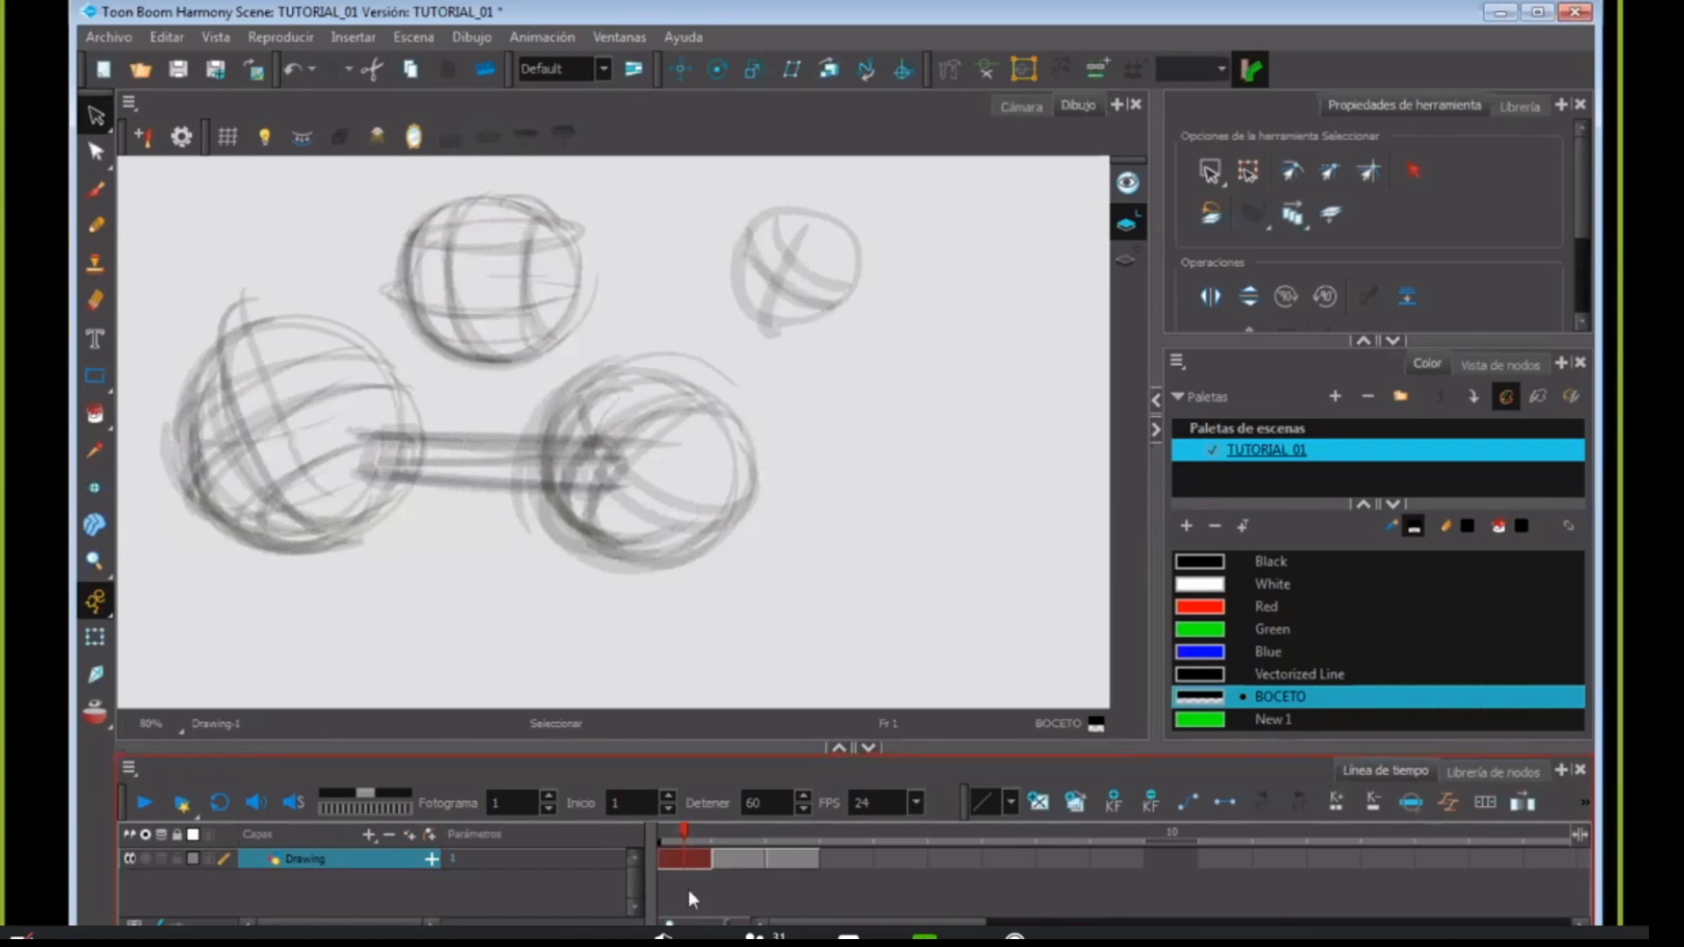
{"action": "key", "text": "plus"}
{"action": "key", "text": "plus"}
{"action": "key", "text": "plus"}
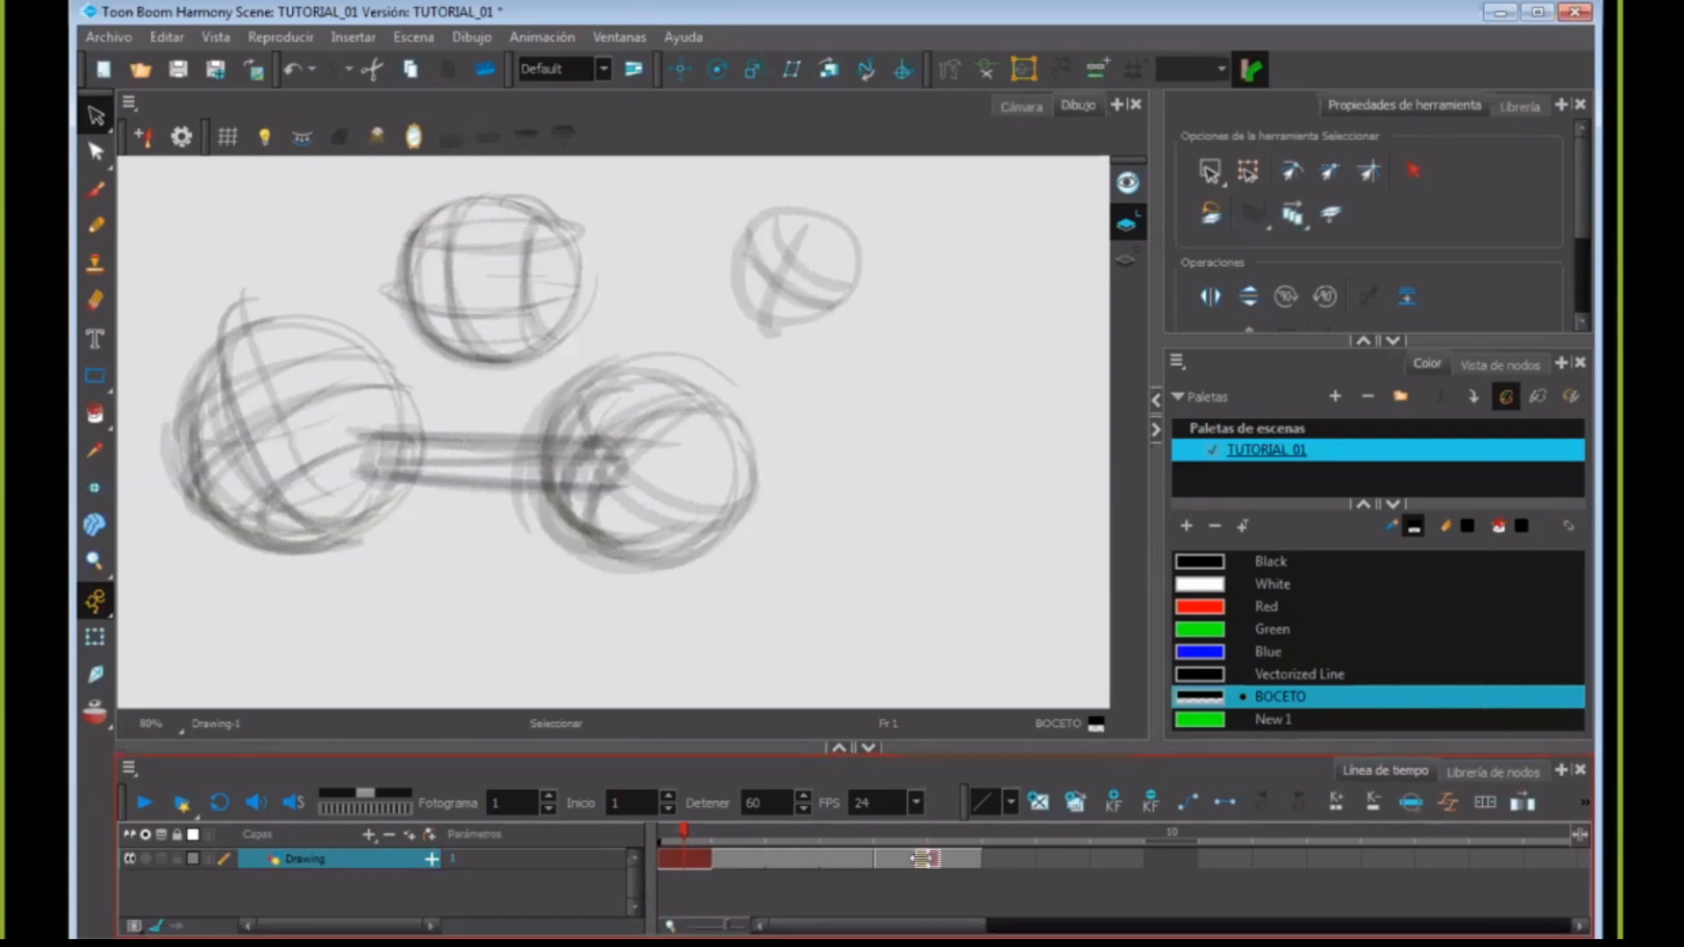
- Extend the exposure of the second drawing to four frames and the third drawing to five frames
{"action": "left_click", "coordinate": [903, 860]}
{"action": "key", "text": "plus"}
{"action": "key", "text": "plus"}
{"action": "key", "text": "plus"}
{"action": "left_click", "coordinate": [1119, 866]}
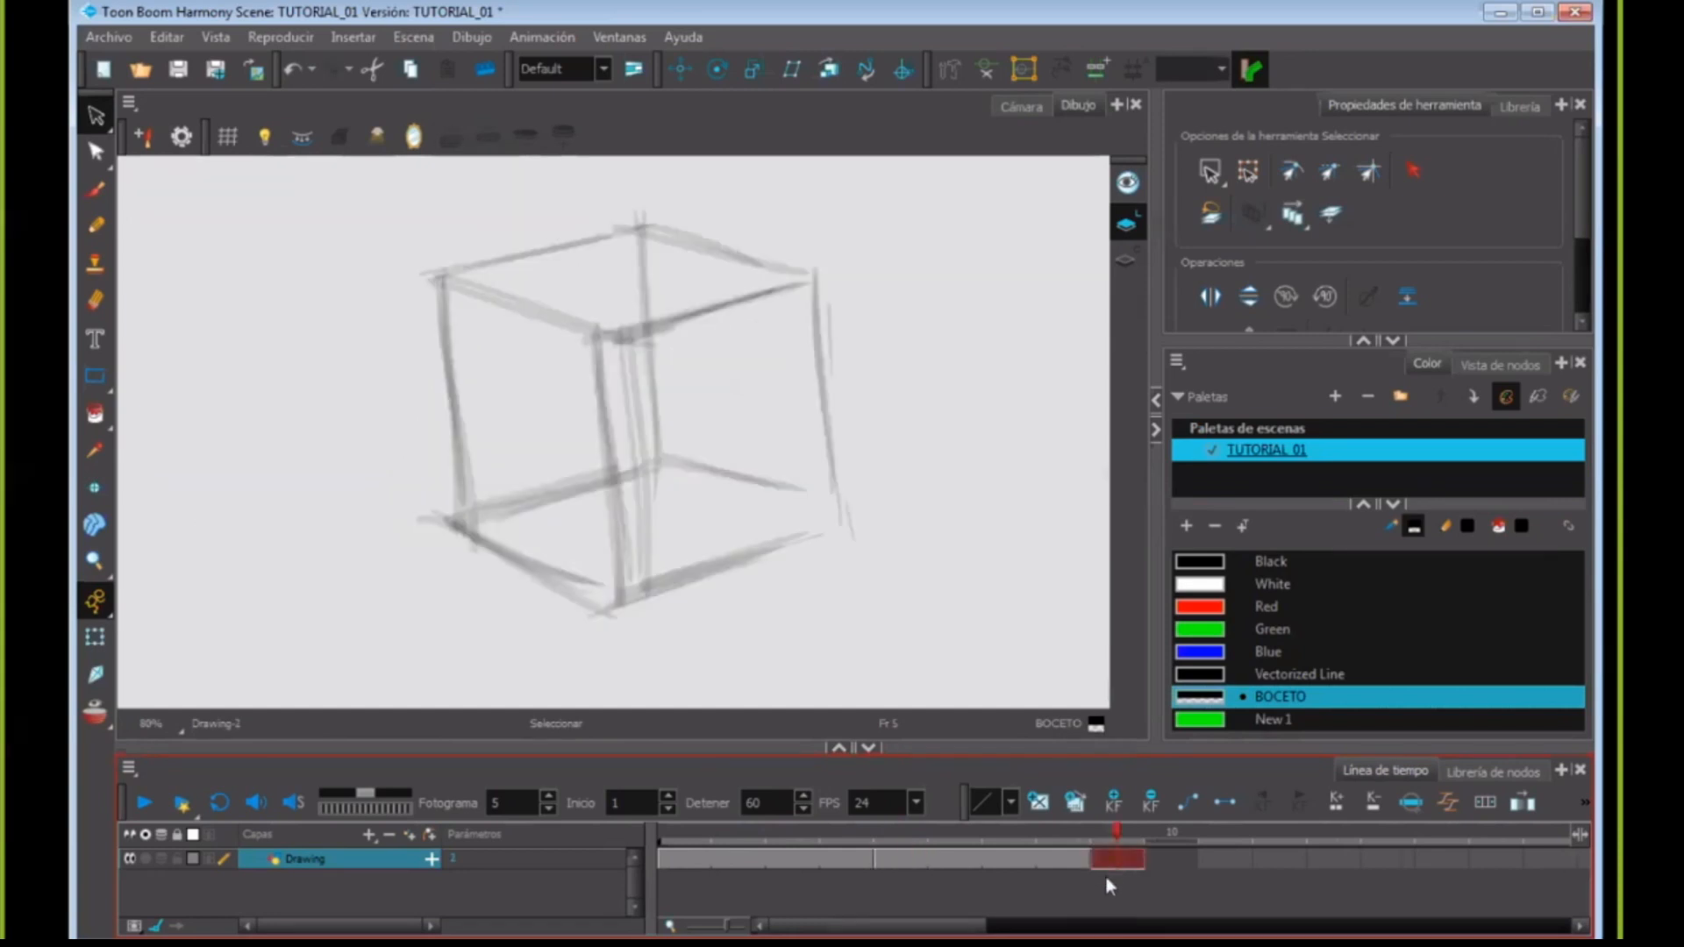
{"action": "key", "text": "plus"}
{"action": "key", "text": "plus"}
{"action": "key", "text": "plus"}
{"action": "key", "text": "plus"}
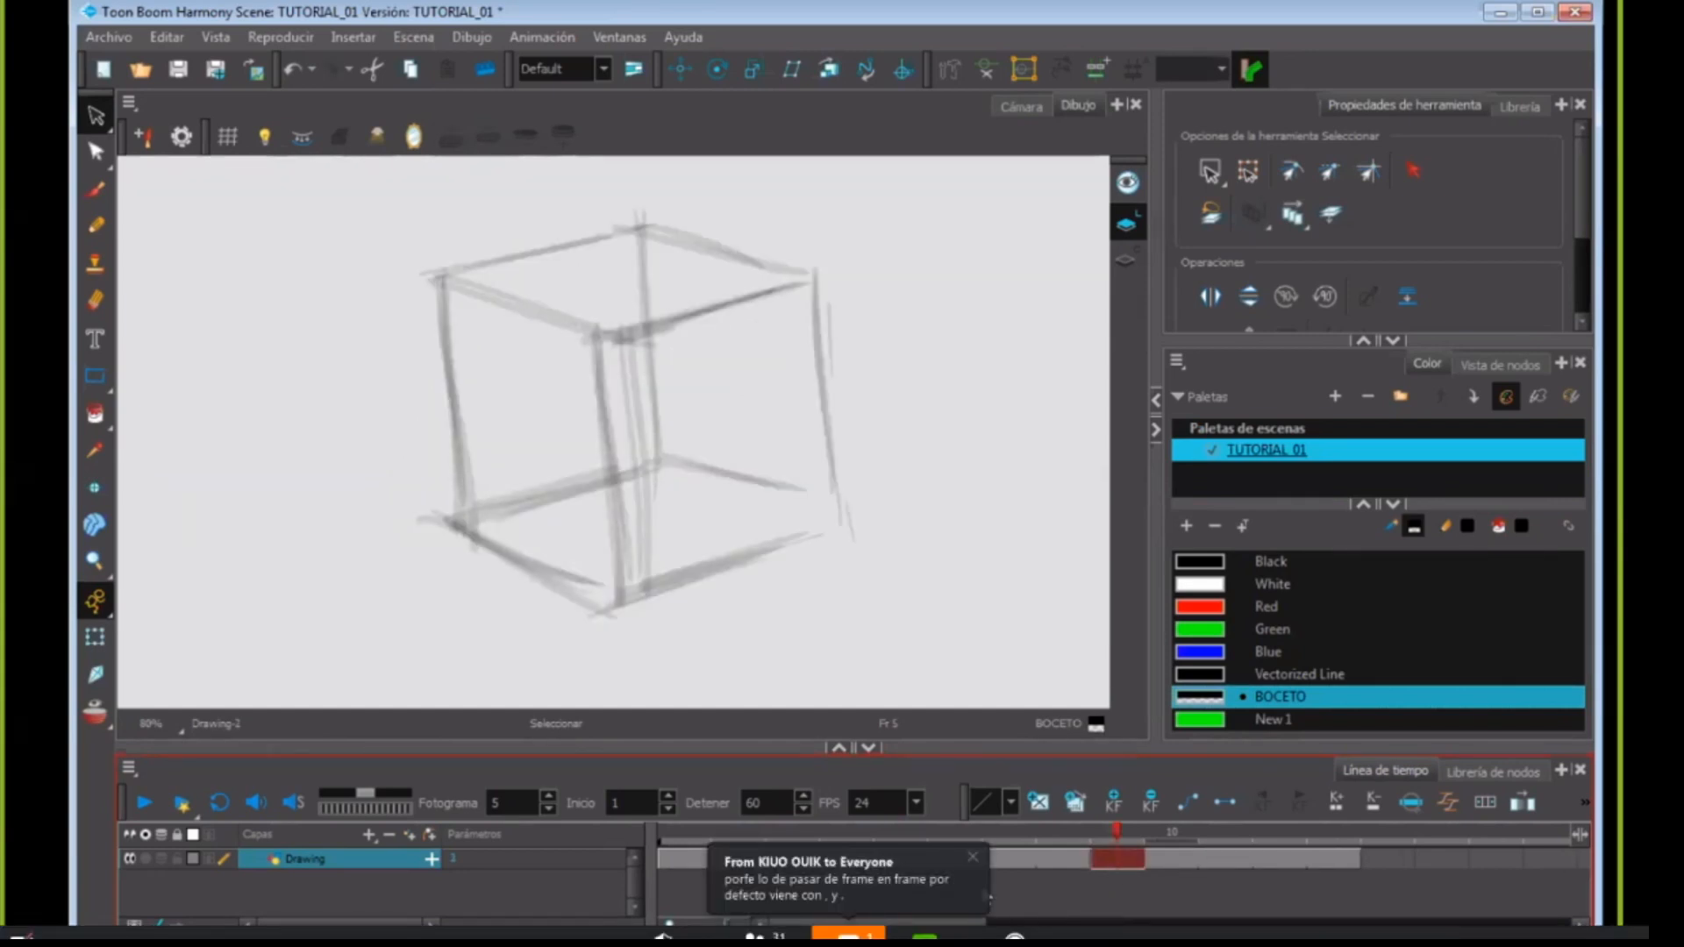
- Check which drawing is shown at several exposed frames and return to frame 1
{"action": "left_click", "coordinate": [848, 861]}
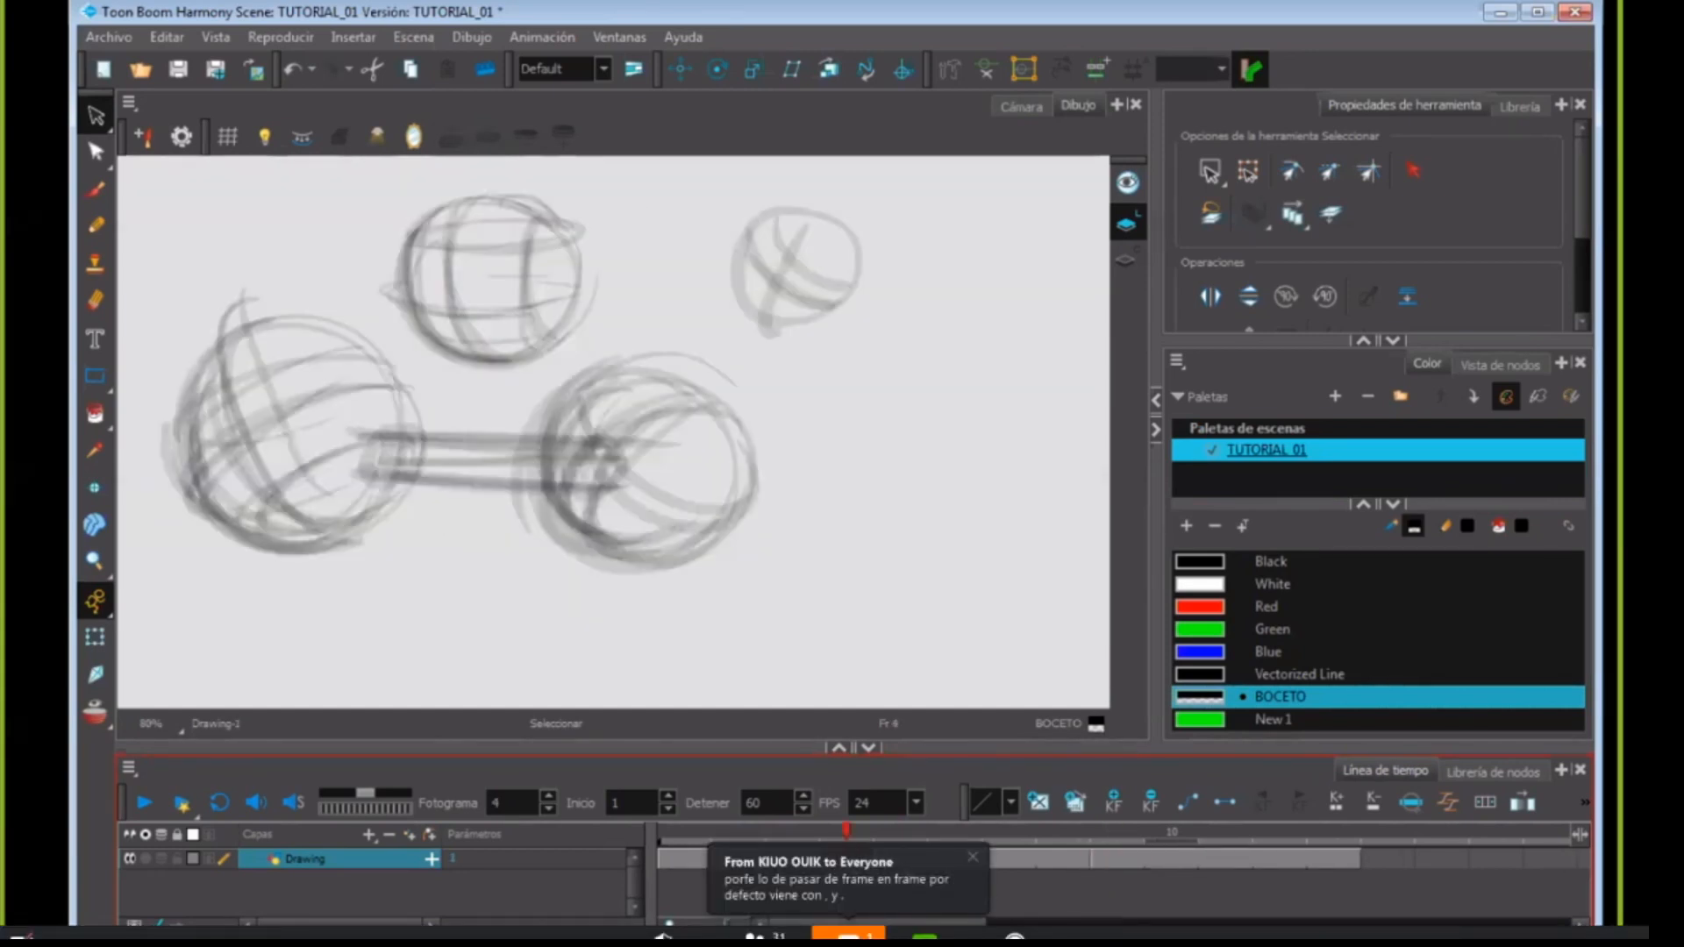
{"action": "left_click", "coordinate": [911, 862]}
{"action": "left_click", "coordinate": [1135, 857]}
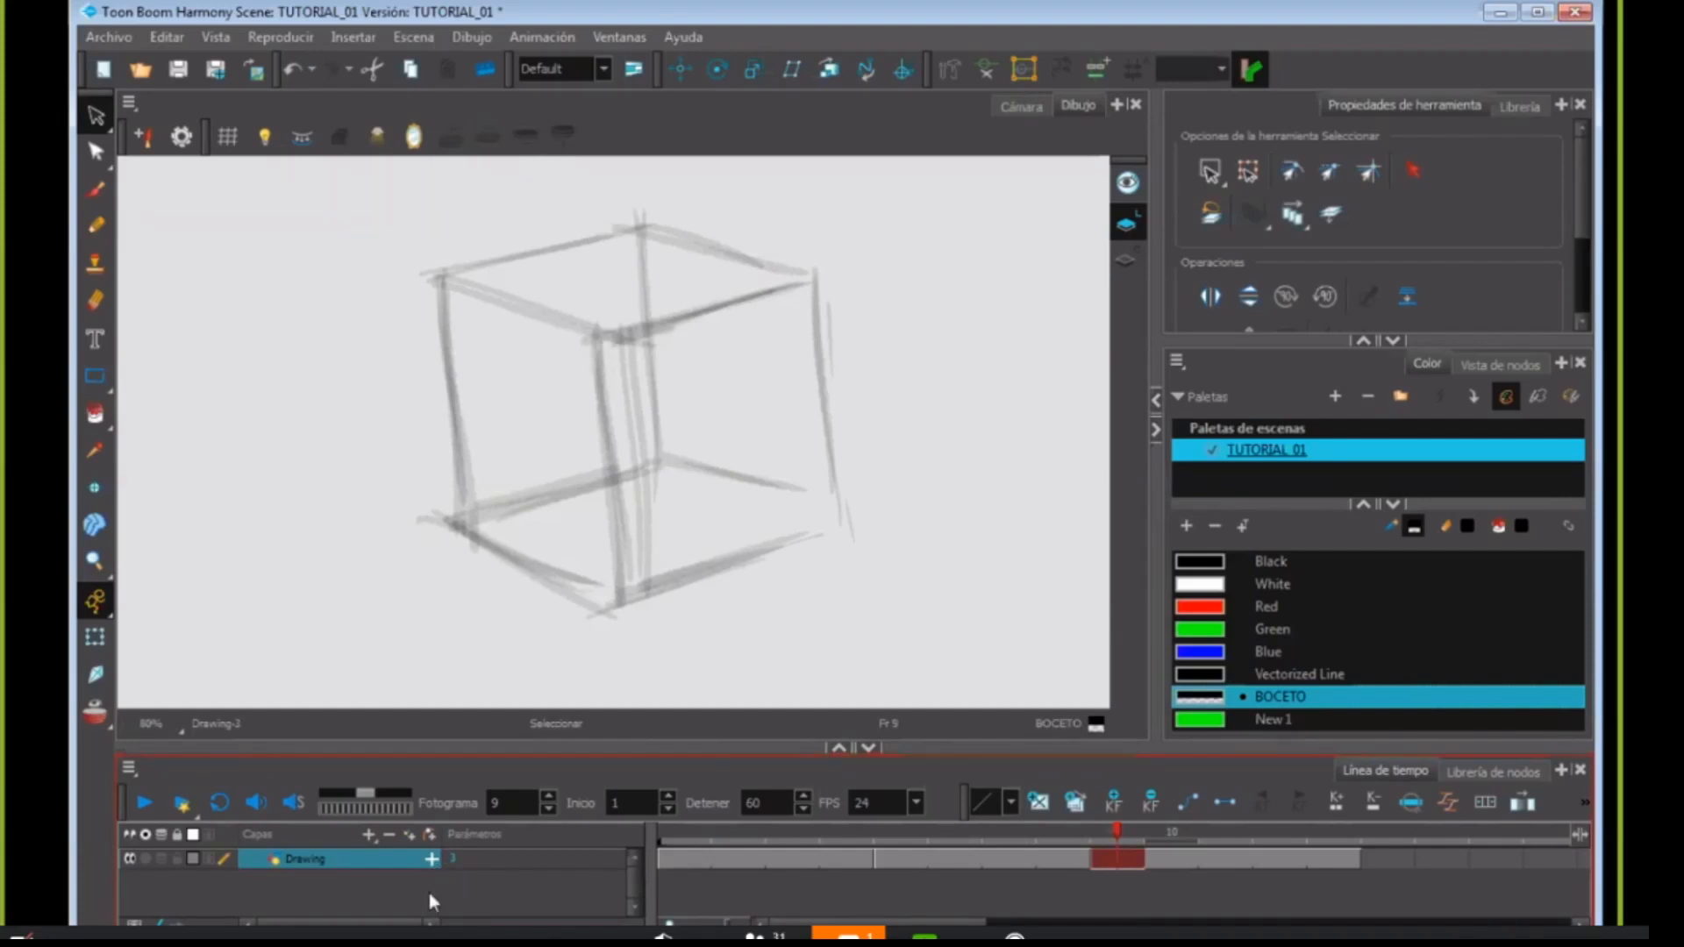
{"action": "key", "text": "f"}
{"action": "left_click", "coordinate": [665, 862]}
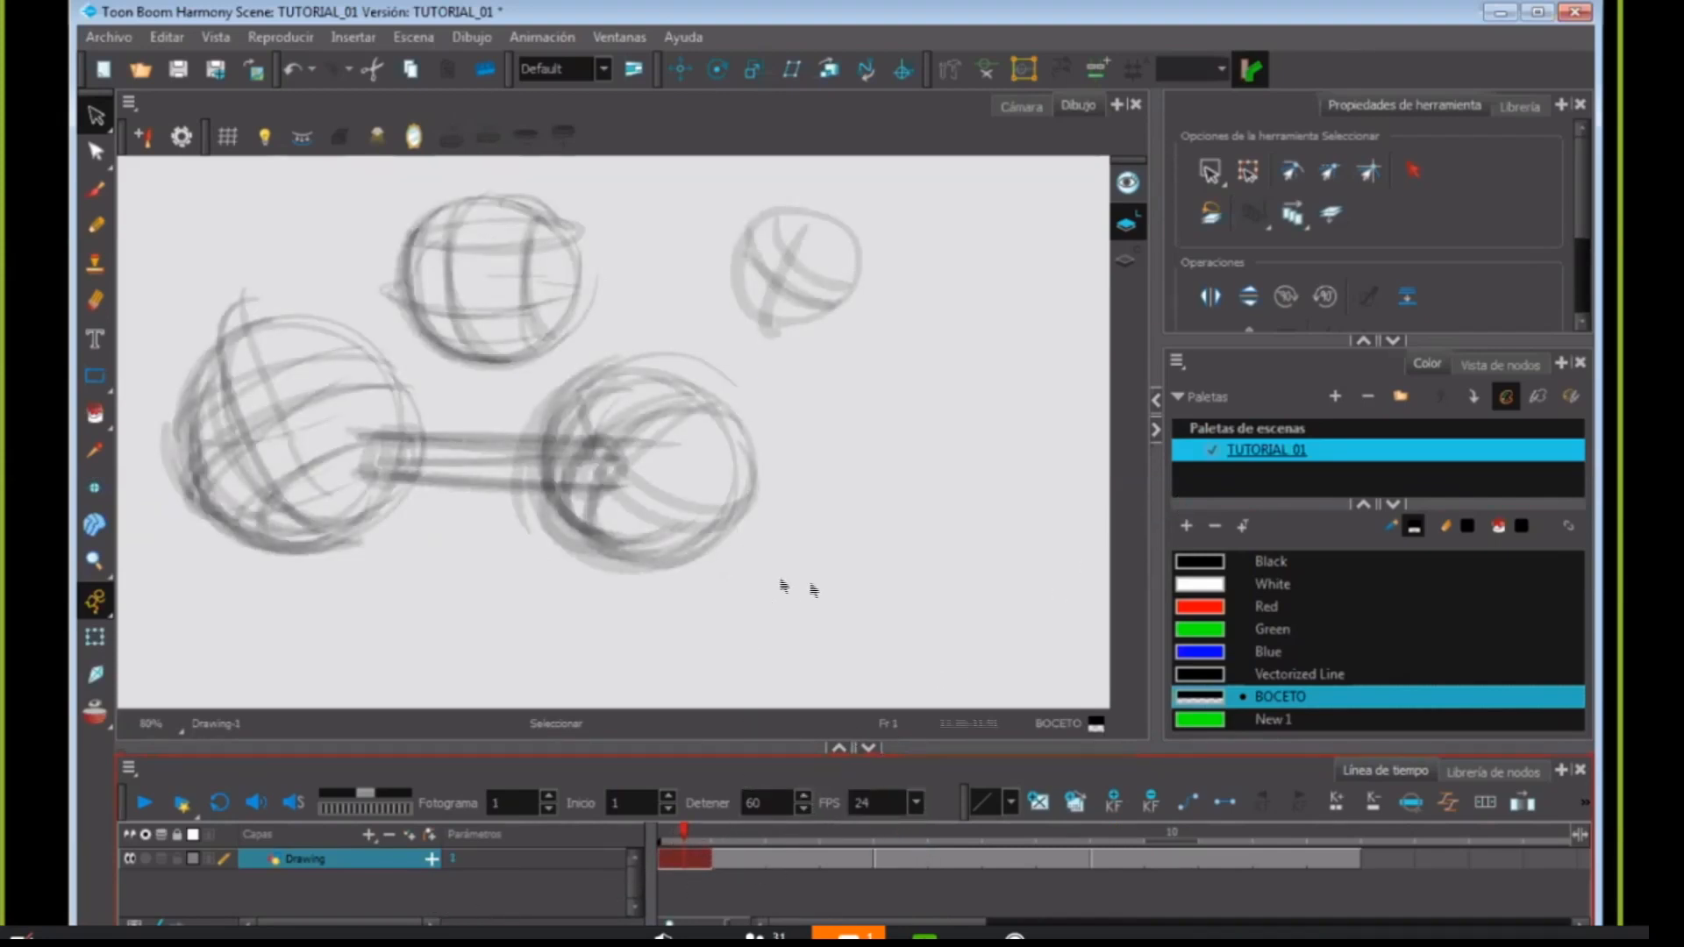
- Play the animation in the Drawing view with the whole 60-frame range in sight
{"action": "left_click_drag", "start_coordinate": [723, 924], "coordinate": [694, 924]}
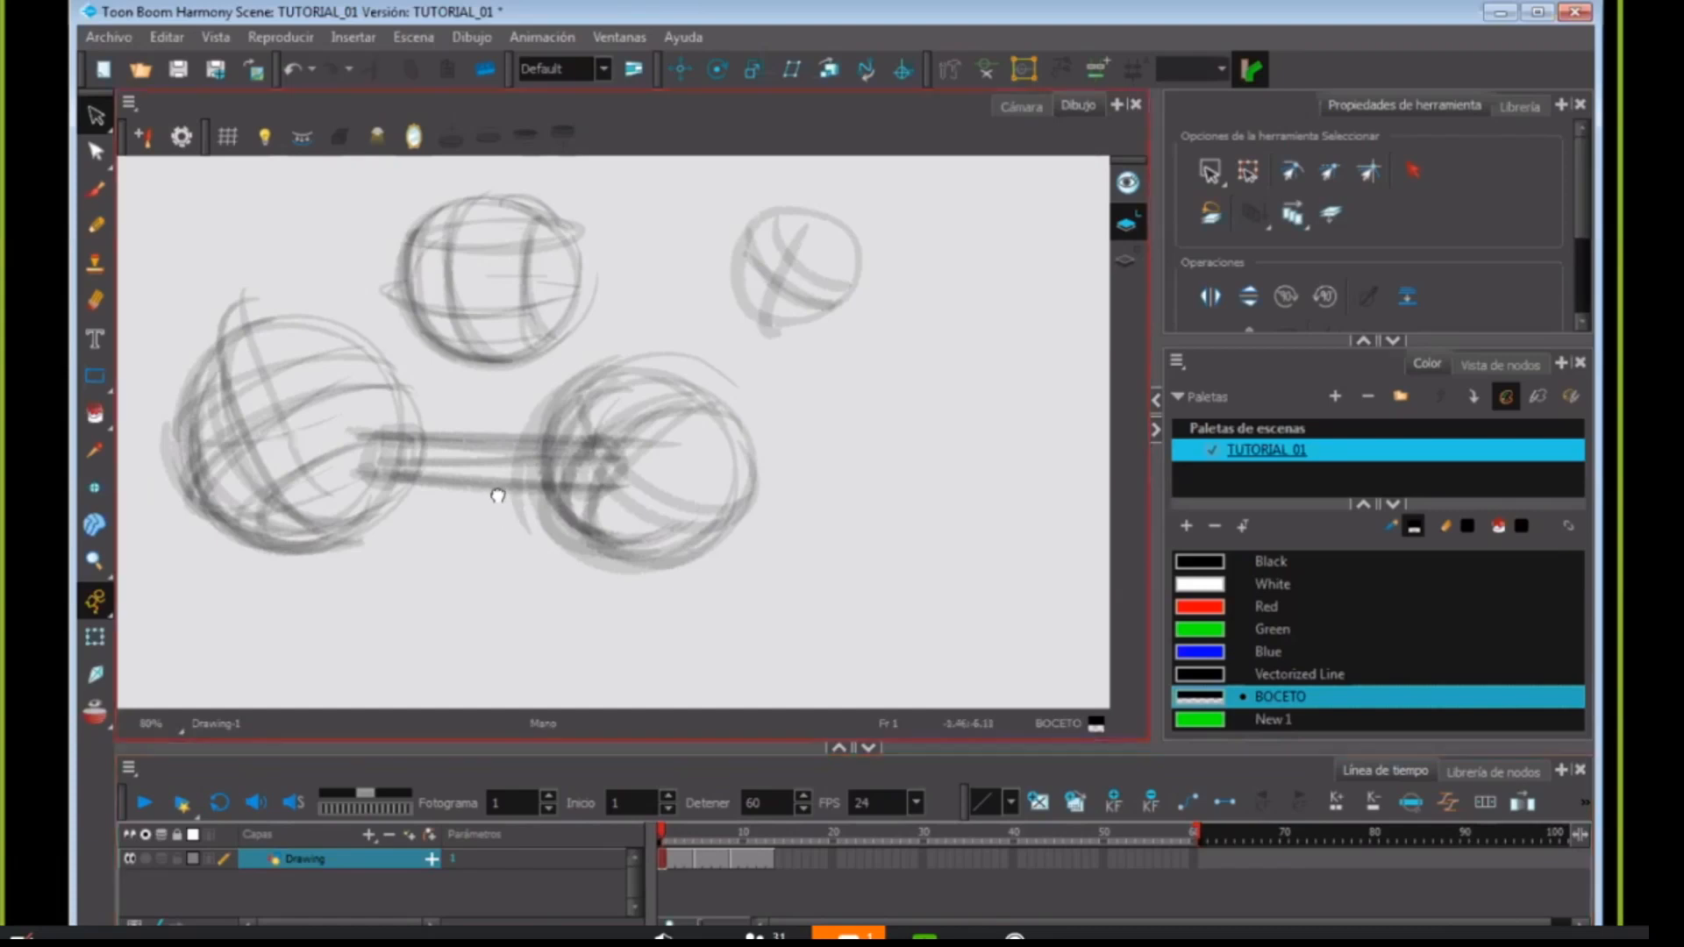
{"action": "left_click_drag", "start_coordinate": [493, 500], "coordinate": [576, 550]}
{"action": "left_click", "coordinate": [146, 805]}
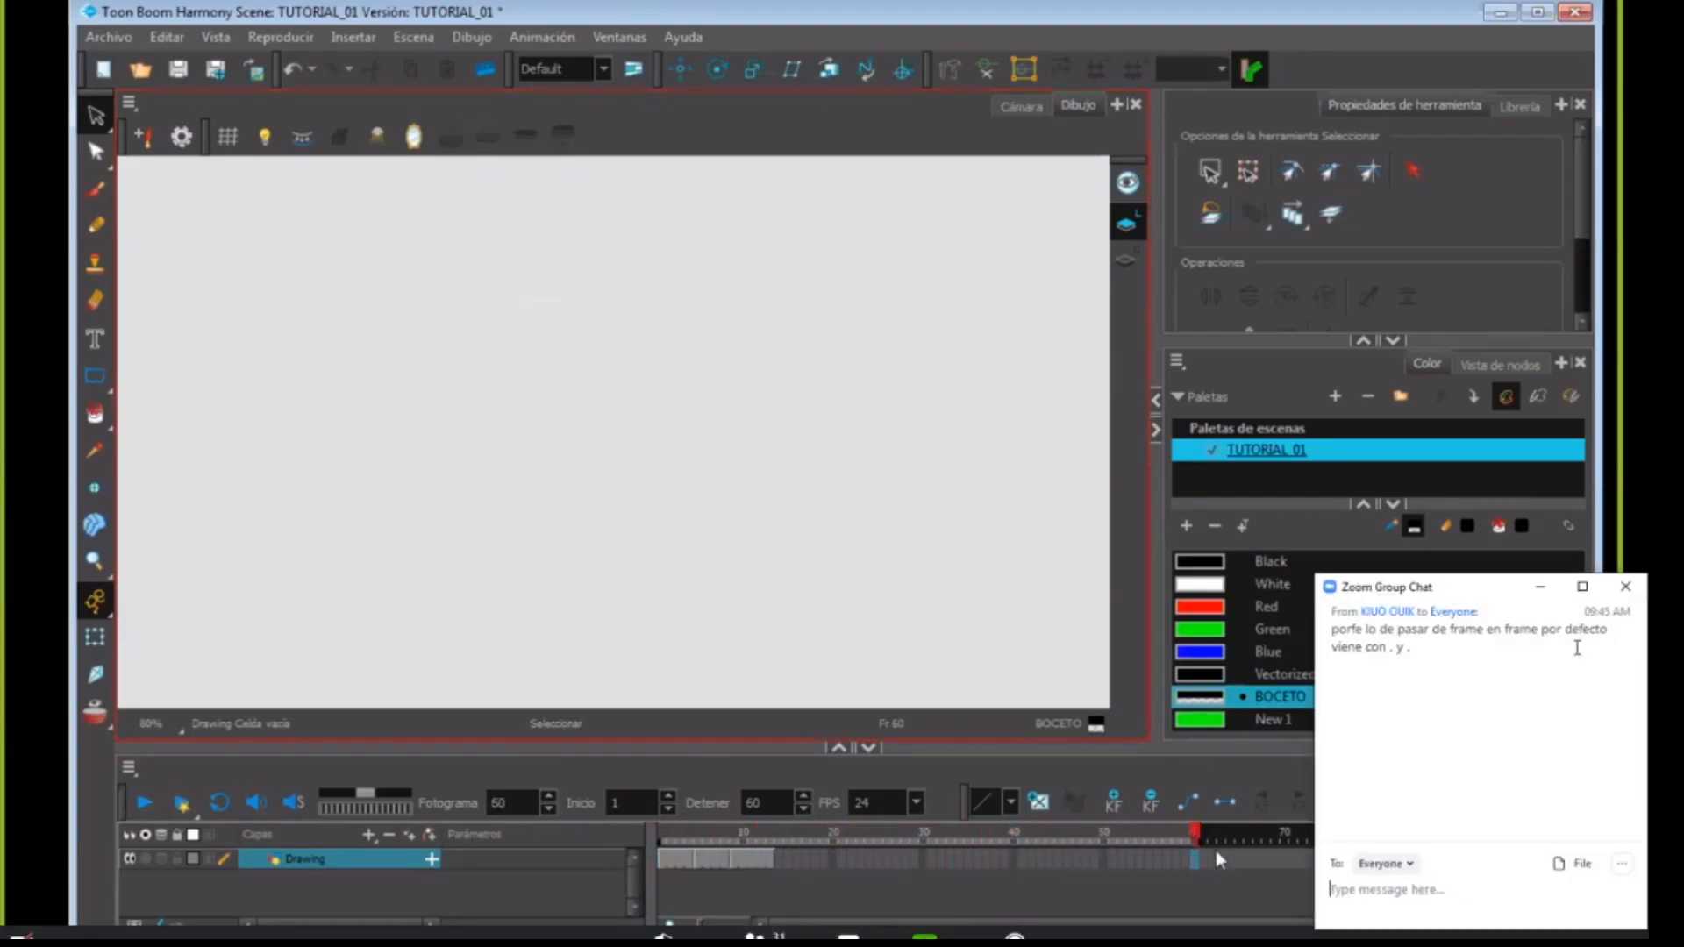
{"action": "left_click", "coordinate": [1541, 587]}
{"action": "left_click", "coordinate": [148, 804]}
- Switch to the Camera view, zoom out around the camera frame and play the scene from frame 1
{"action": "left_click", "coordinate": [1019, 107]}
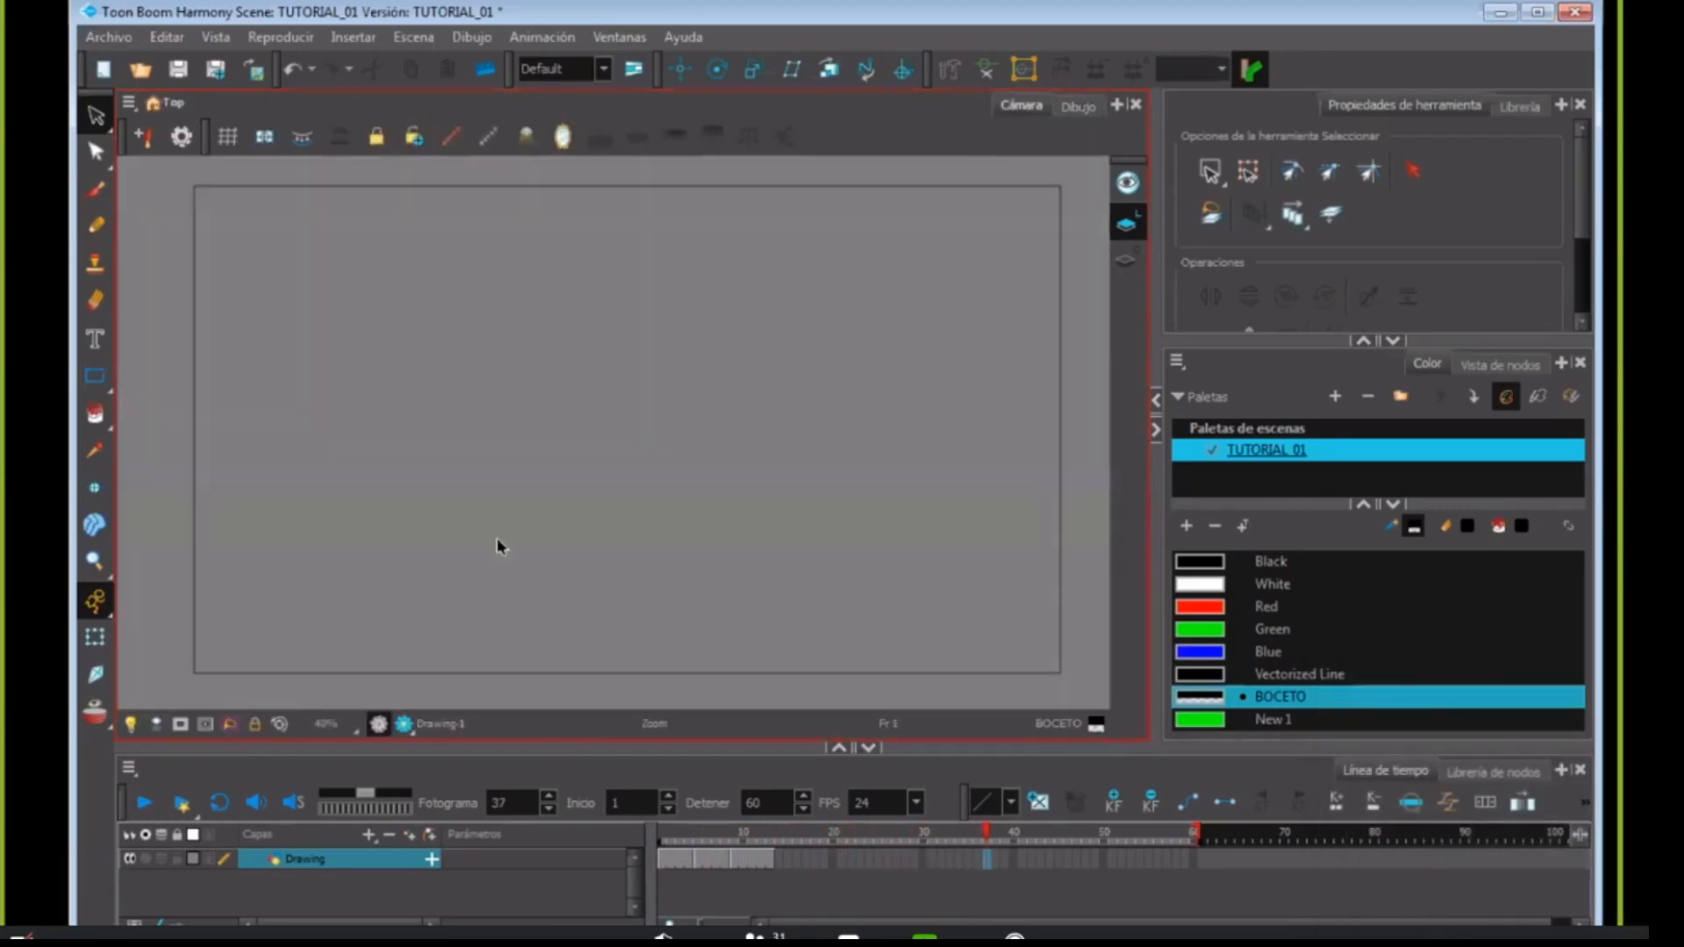
{"action": "left_click", "coordinate": [661, 836]}
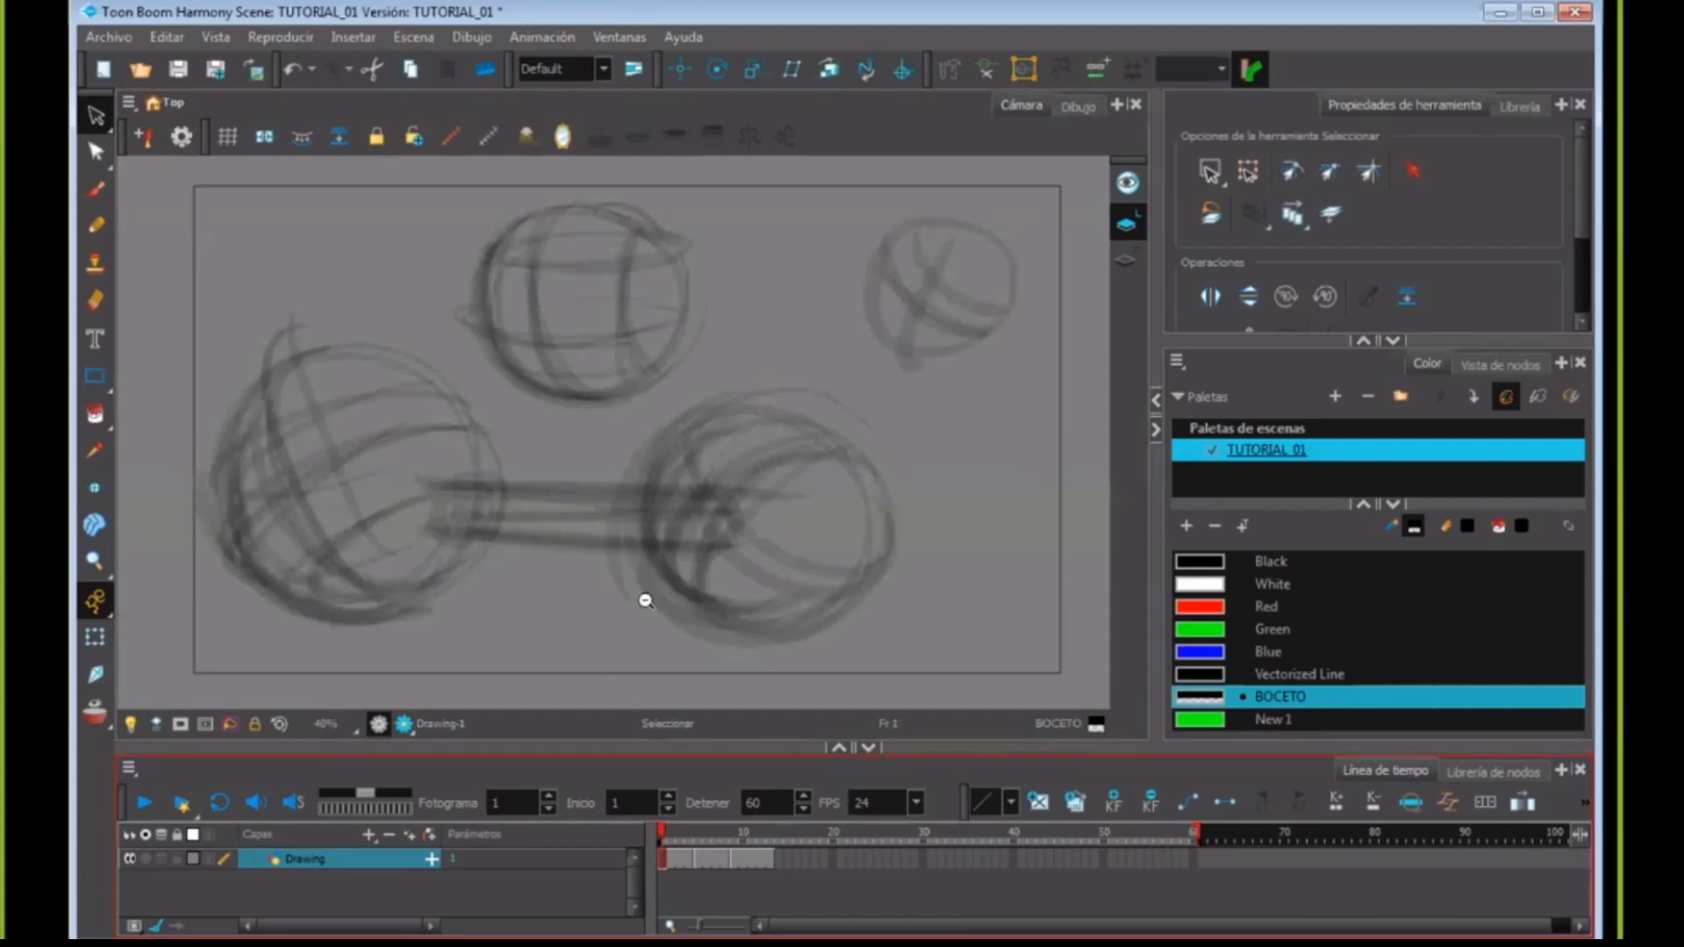
{"action": "key", "text": "alt+z"}
{"action": "left_click", "coordinate": [659, 576], "text": "alt"}
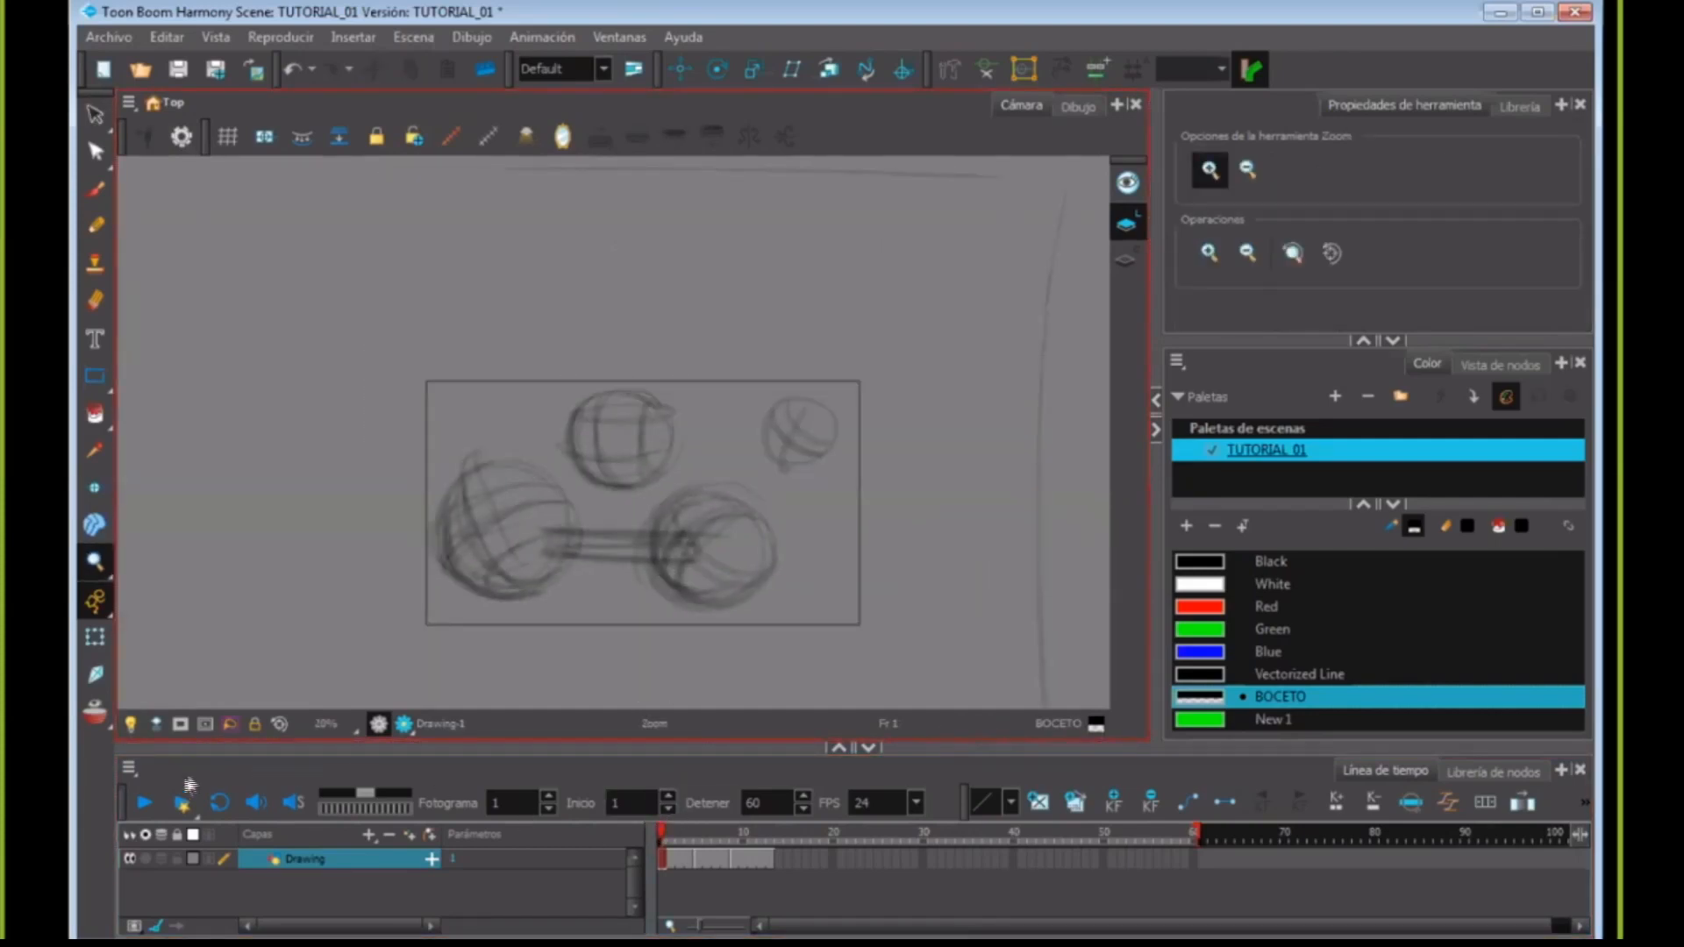
{"action": "left_click", "coordinate": [148, 803]}
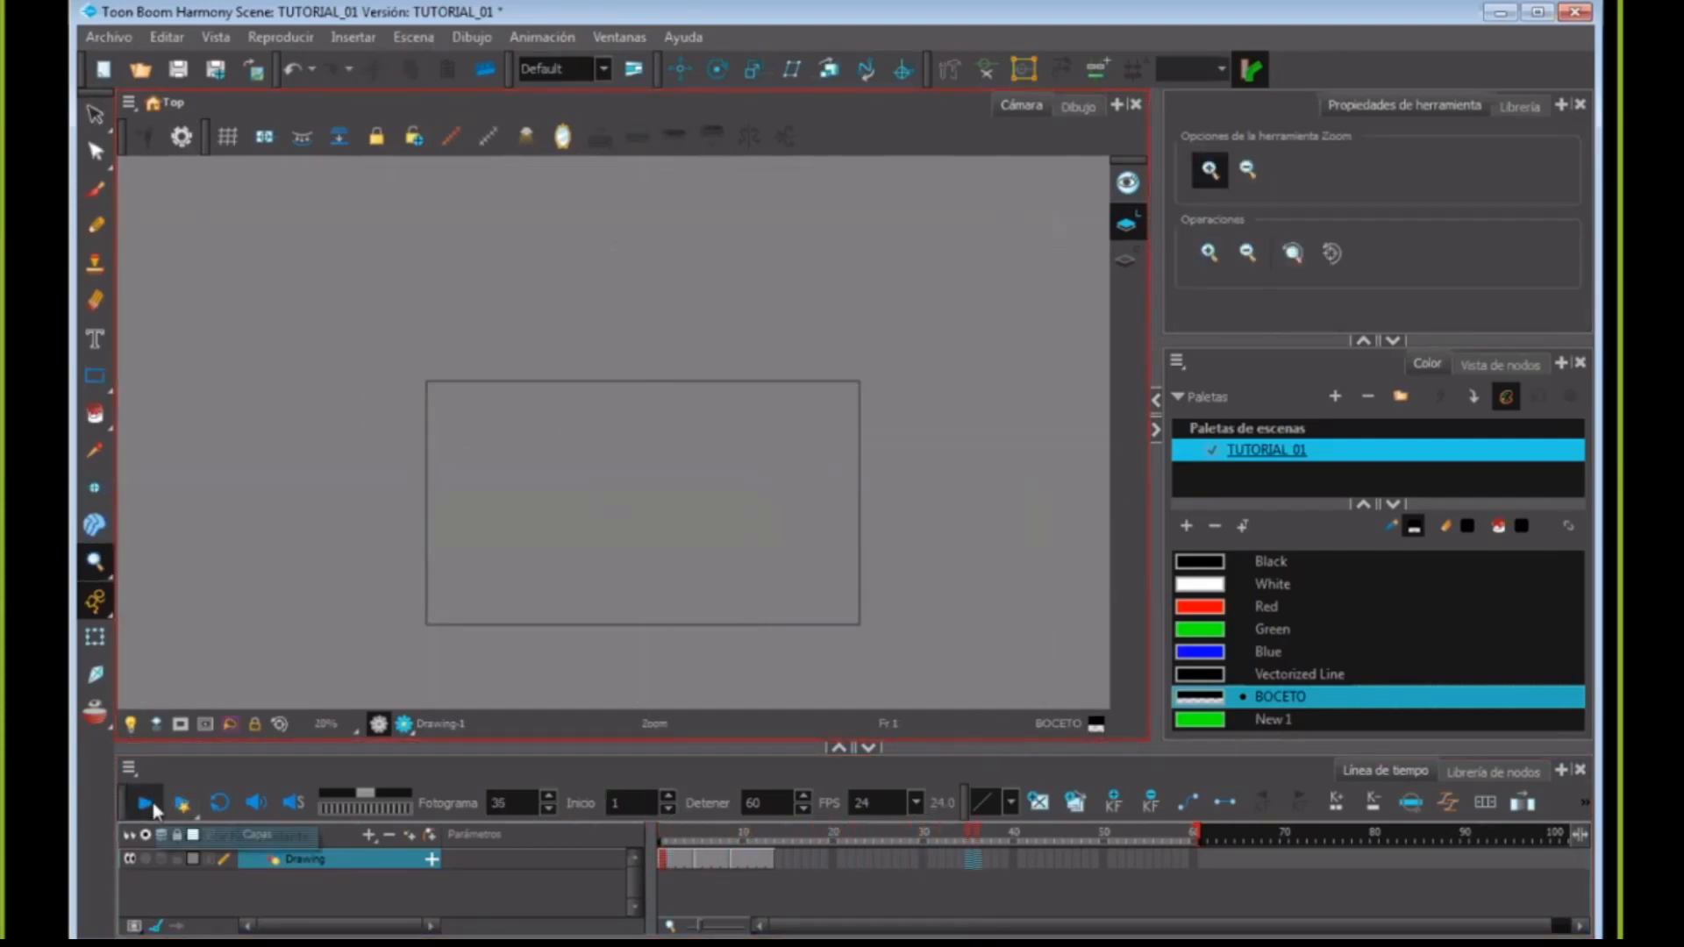
{"action": "left_click", "coordinate": [146, 804]}
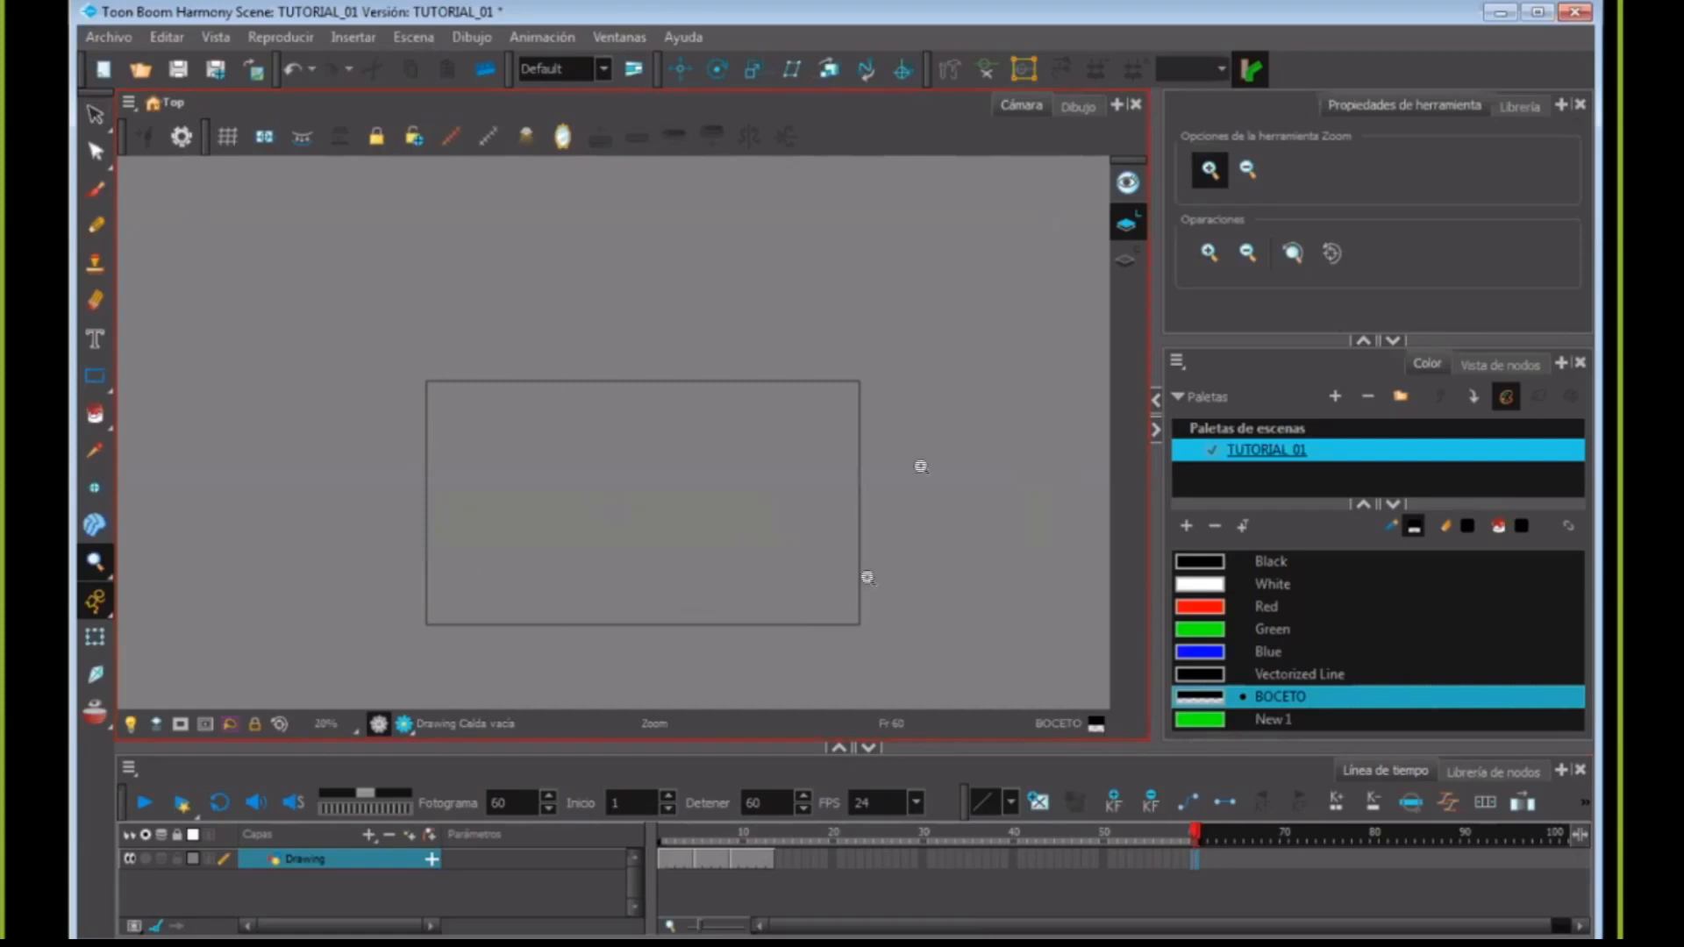
{"action": "left_click", "coordinate": [180, 804]}
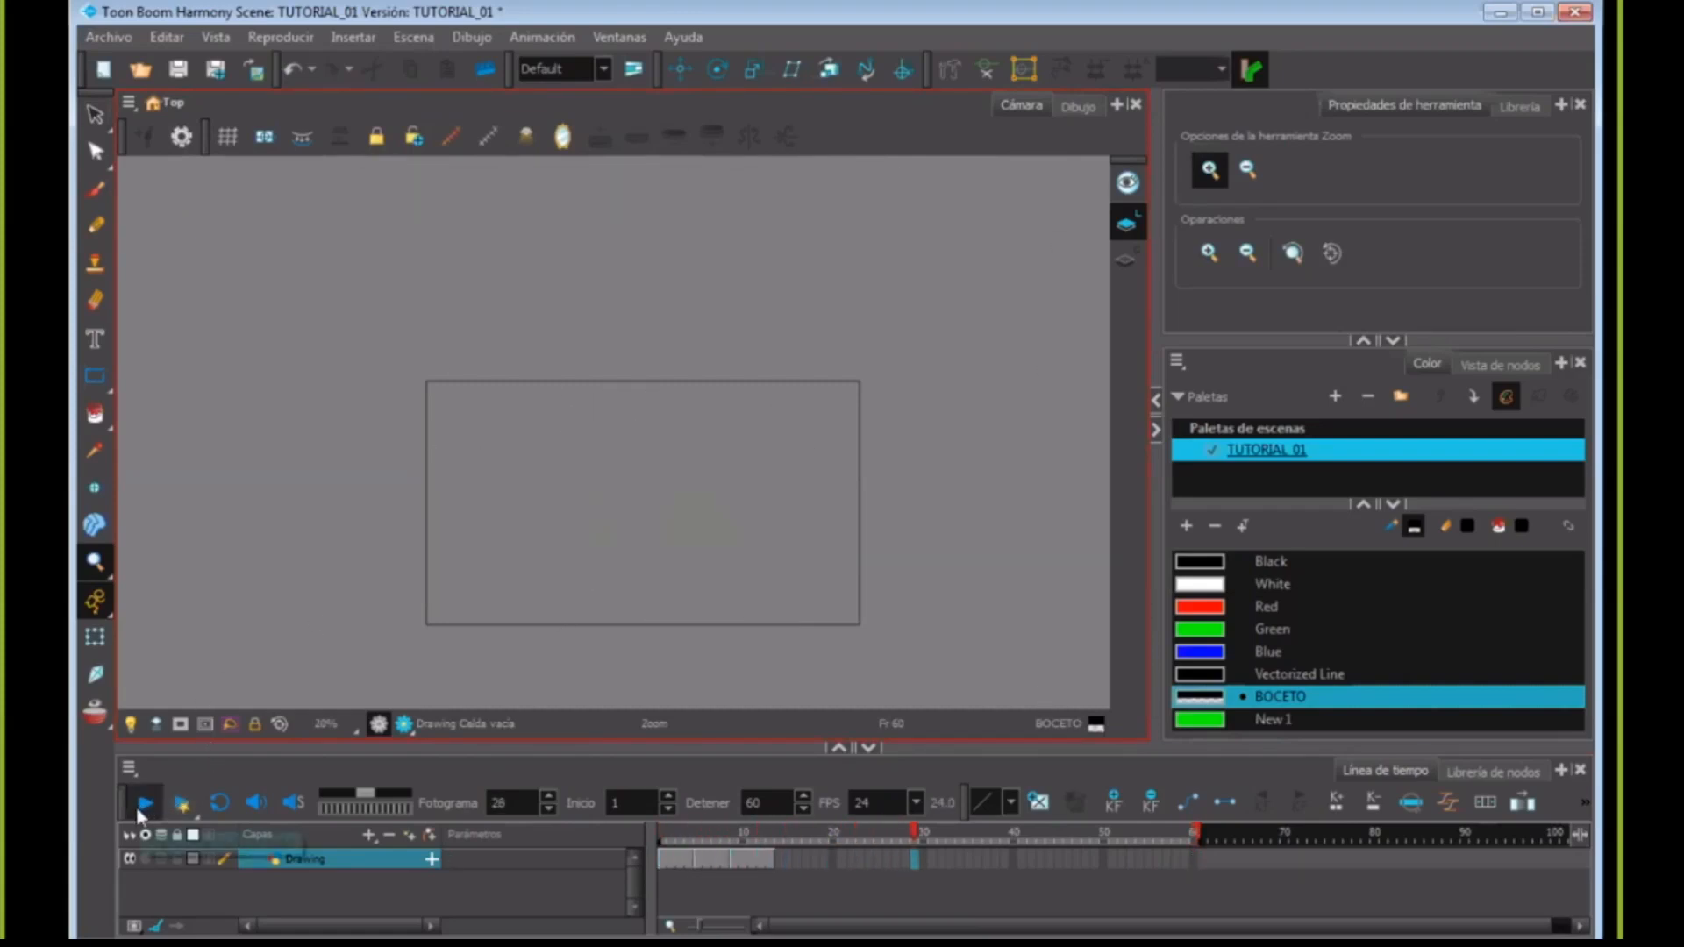
- Shorten the playback range so that it stops at frame 13, where the last drawing ends
{"action": "left_click", "coordinate": [1162, 849]}
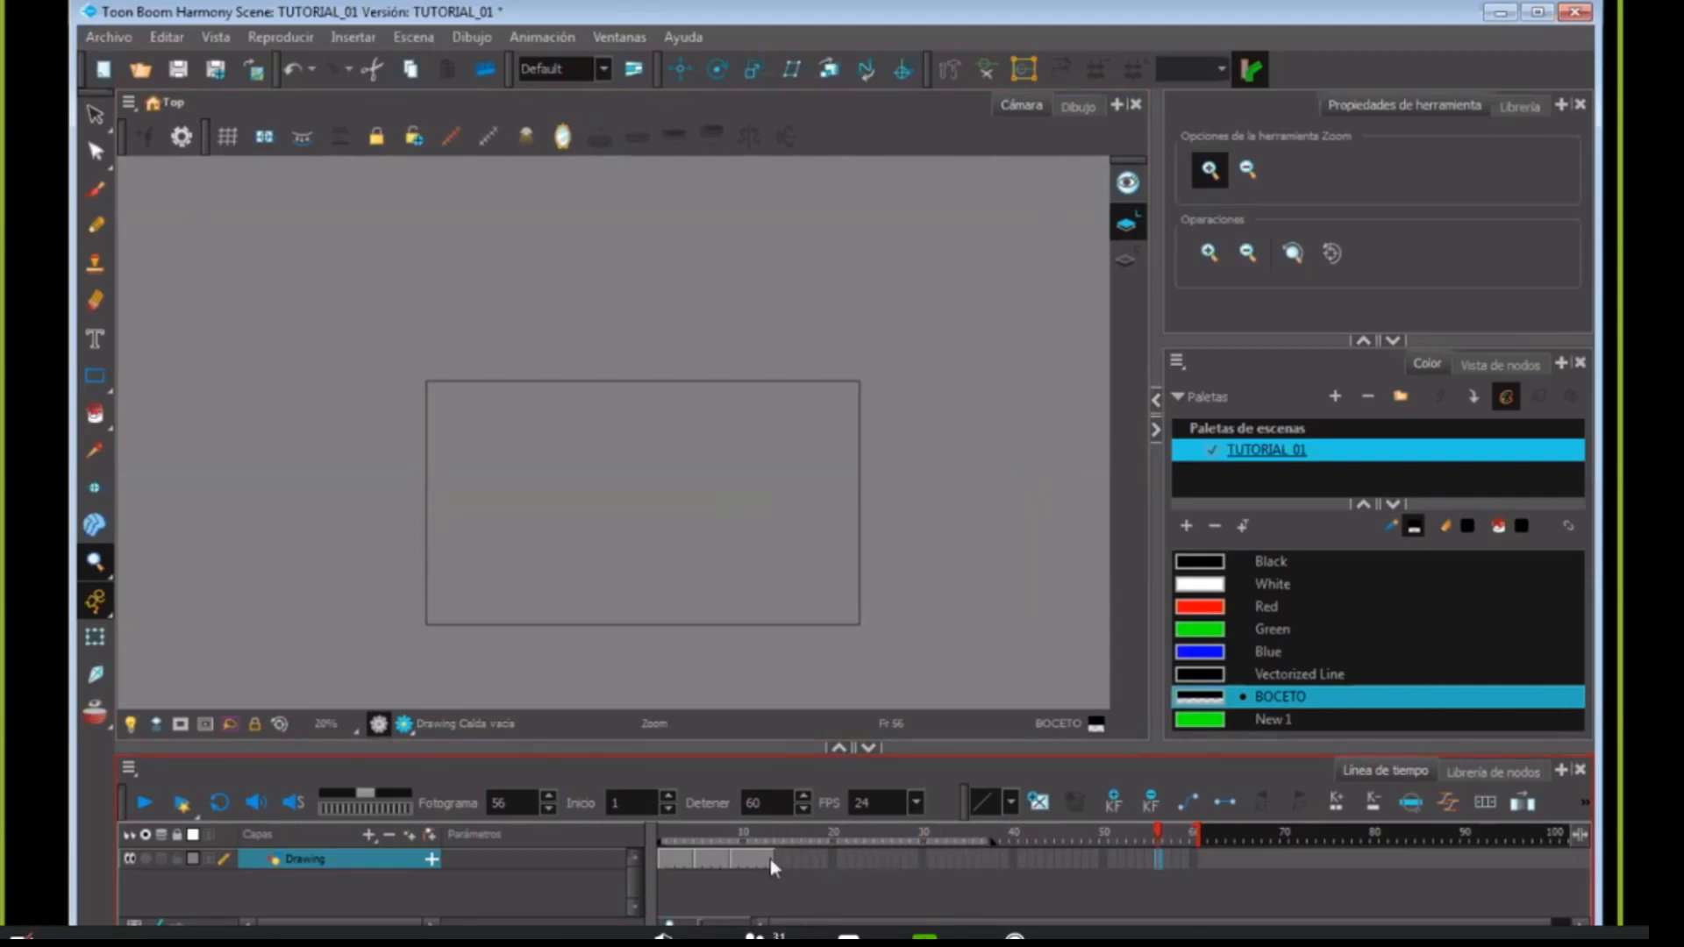
{"action": "mouse_move", "coordinate": [663, 840]}
{"action": "left_mouse_down"}
{"action": "mouse_move", "coordinate": [876, 854]}
{"action": "mouse_move", "coordinate": [682, 844]}
{"action": "left_mouse_up"}
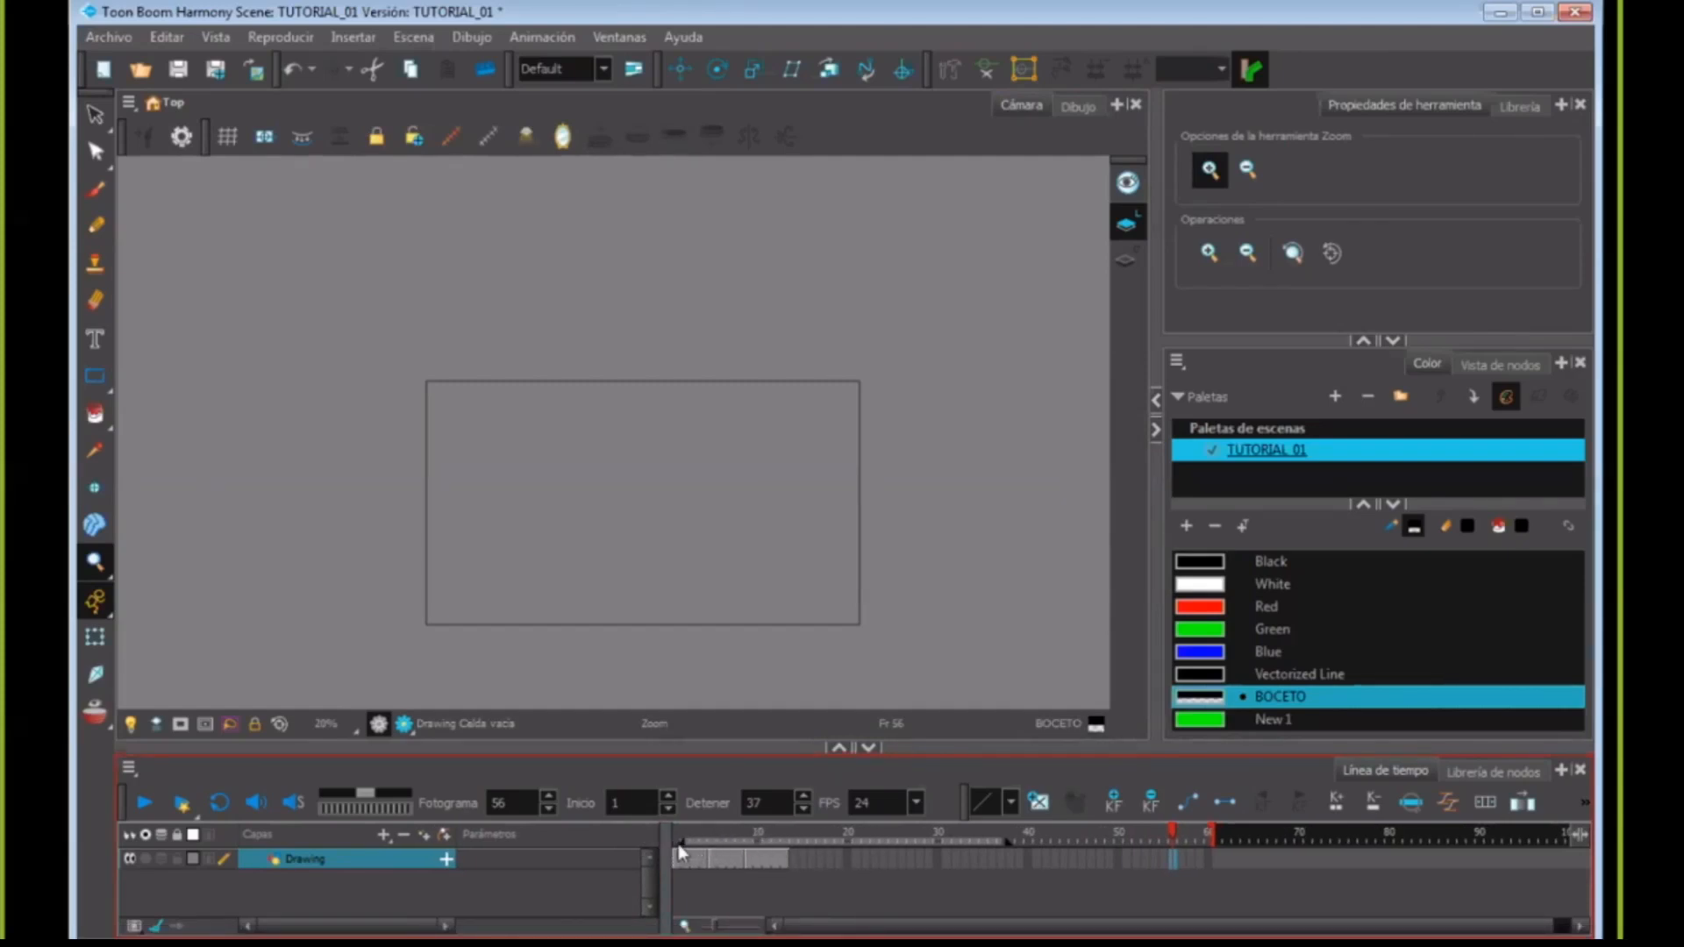
{"action": "mouse_move", "coordinate": [800, 844]}
{"action": "left_mouse_down"}
{"action": "mouse_move", "coordinate": [1208, 844]}
{"action": "mouse_move", "coordinate": [693, 844]}
{"action": "left_mouse_up"}
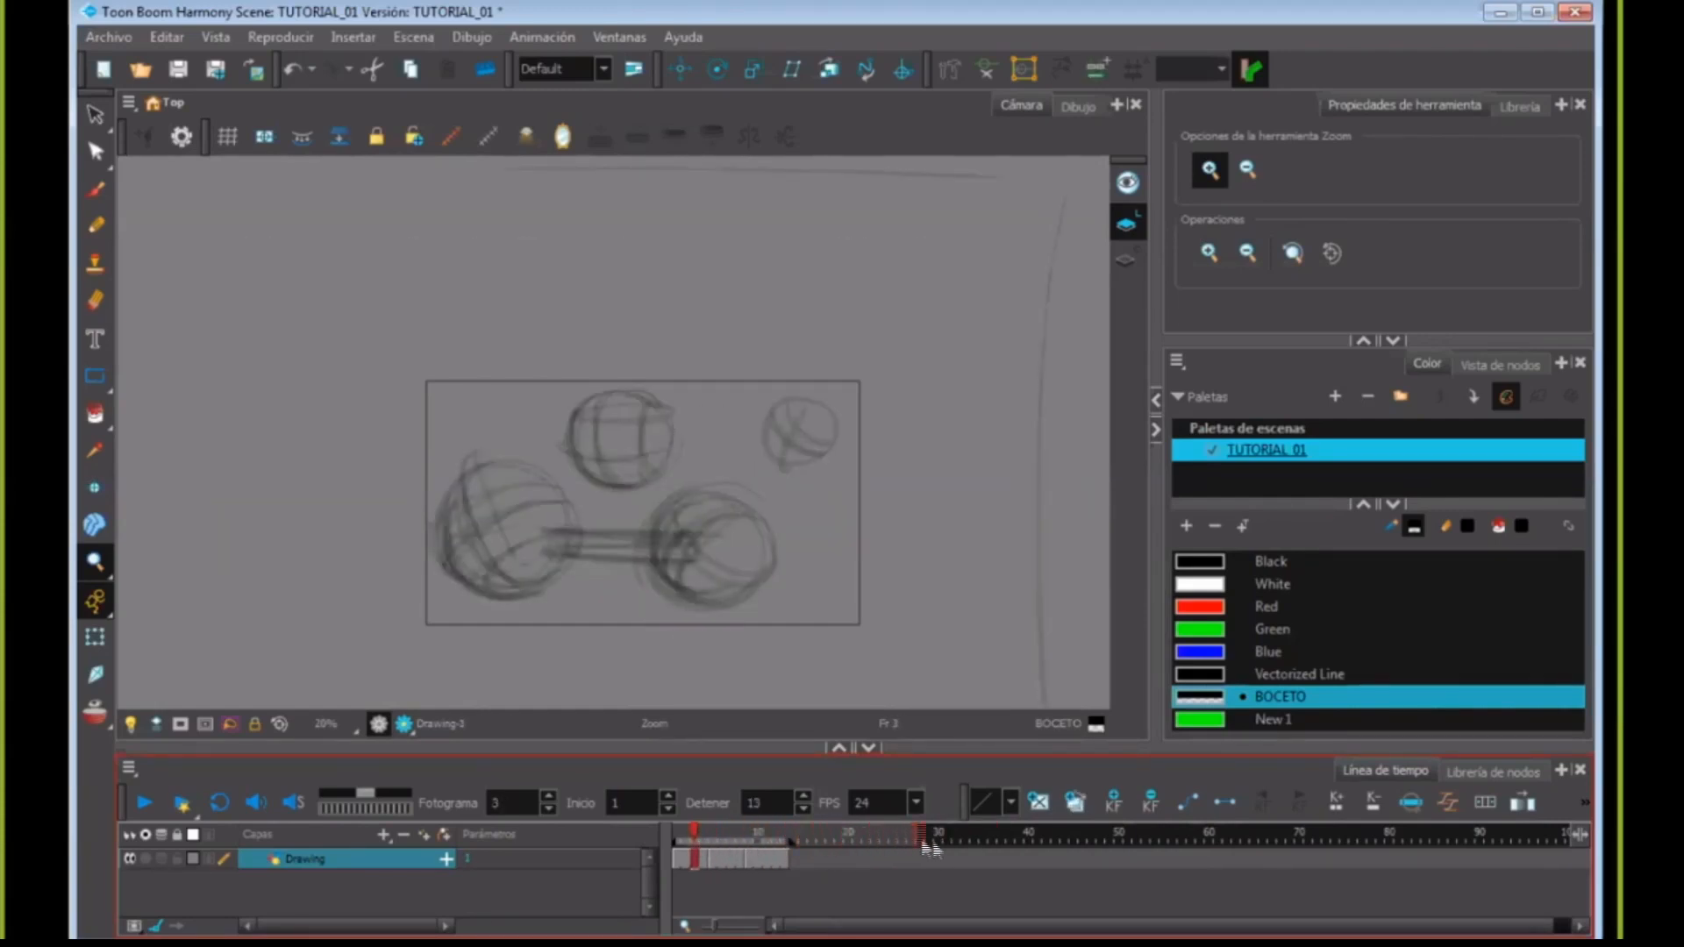
- Play the shortened range once, enable looping and play it again
{"action": "left_click", "coordinate": [145, 806]}
{"action": "left_click", "coordinate": [147, 805]}
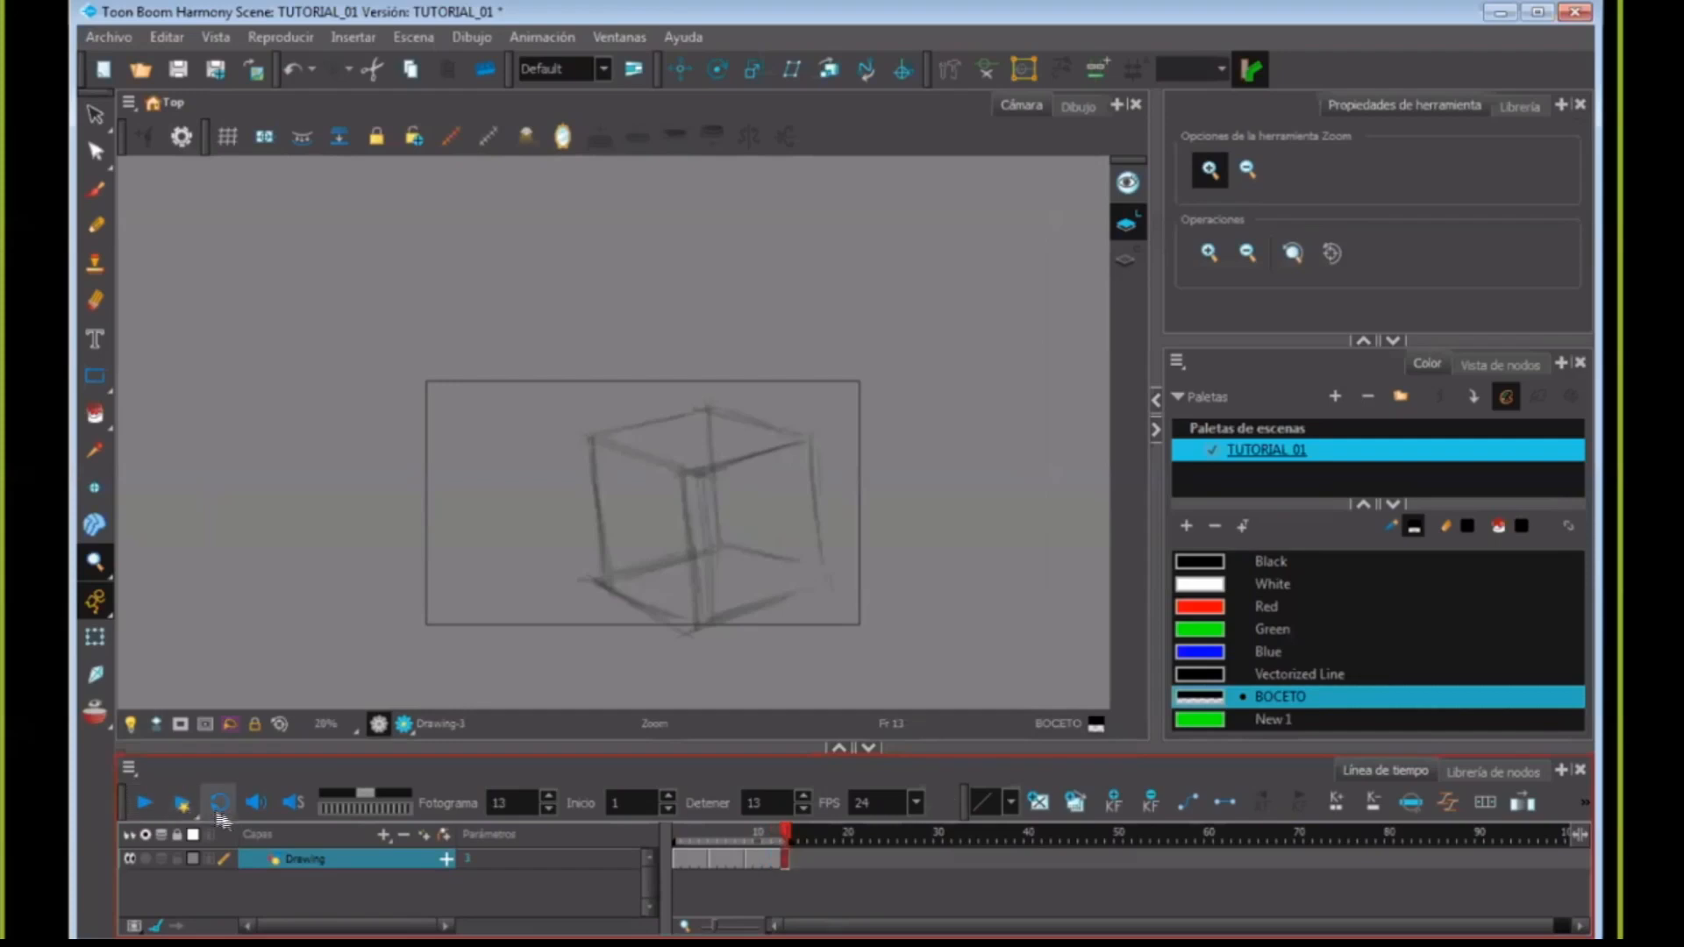
{"action": "left_click", "coordinate": [225, 806]}
{"action": "left_click", "coordinate": [154, 804]}
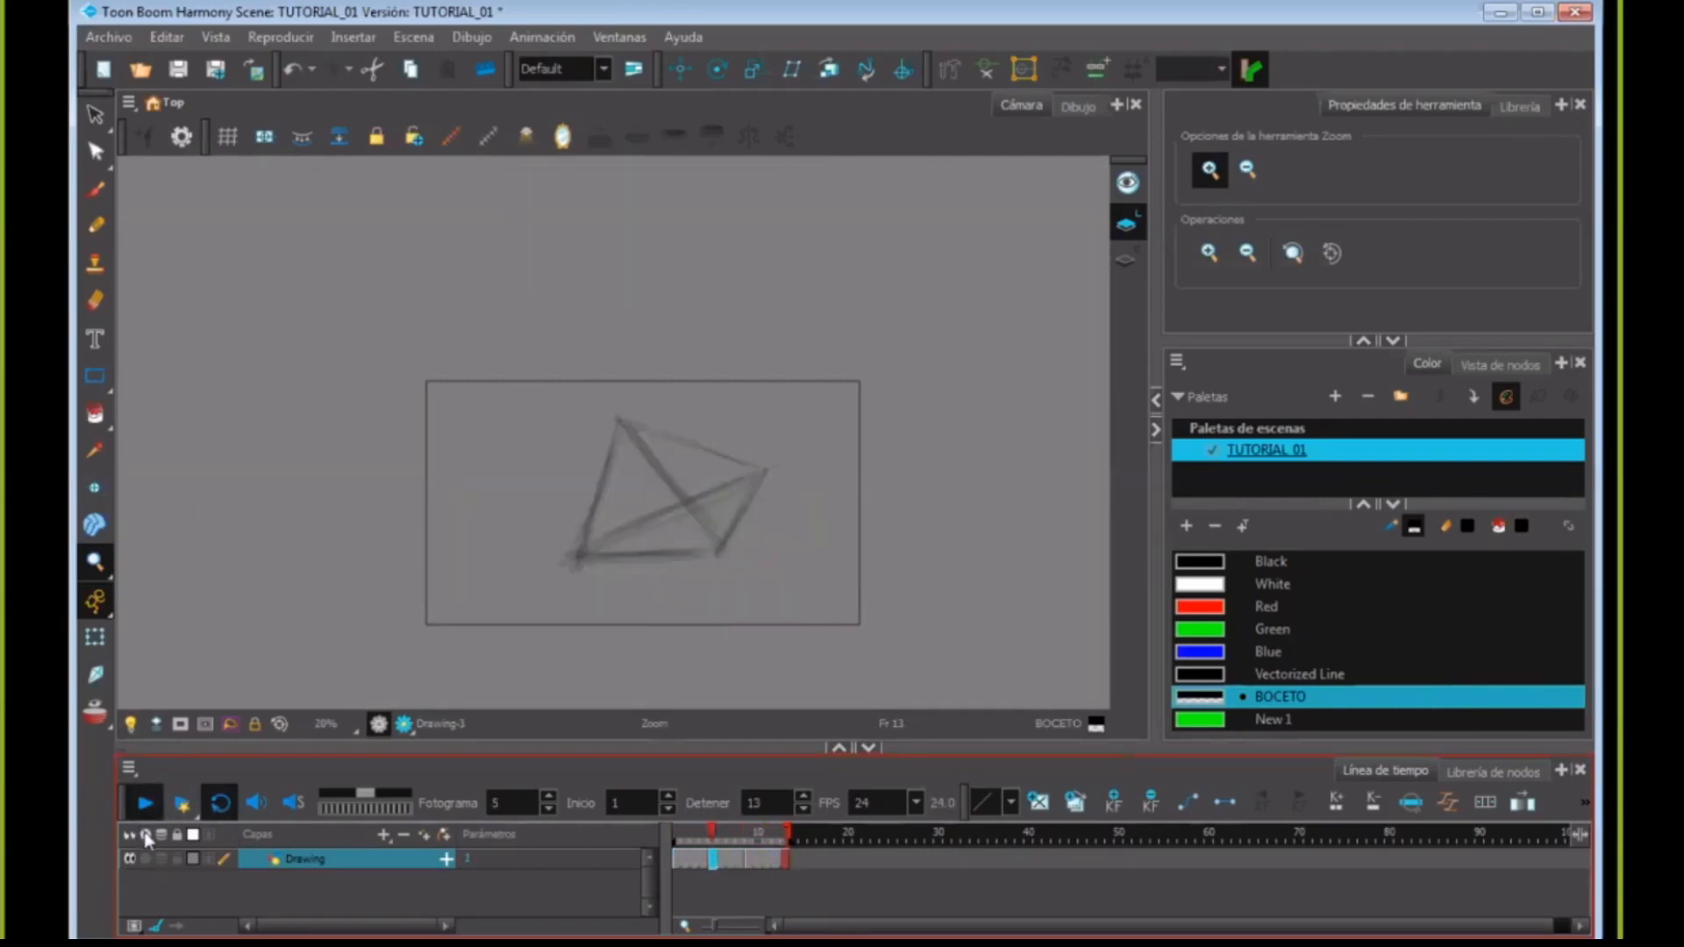
- Return to frame 1, preview it in render mode and switch back to the OpenGL view
{"action": "left_click_drag", "start_coordinate": [783, 840], "coordinate": [671, 843]}
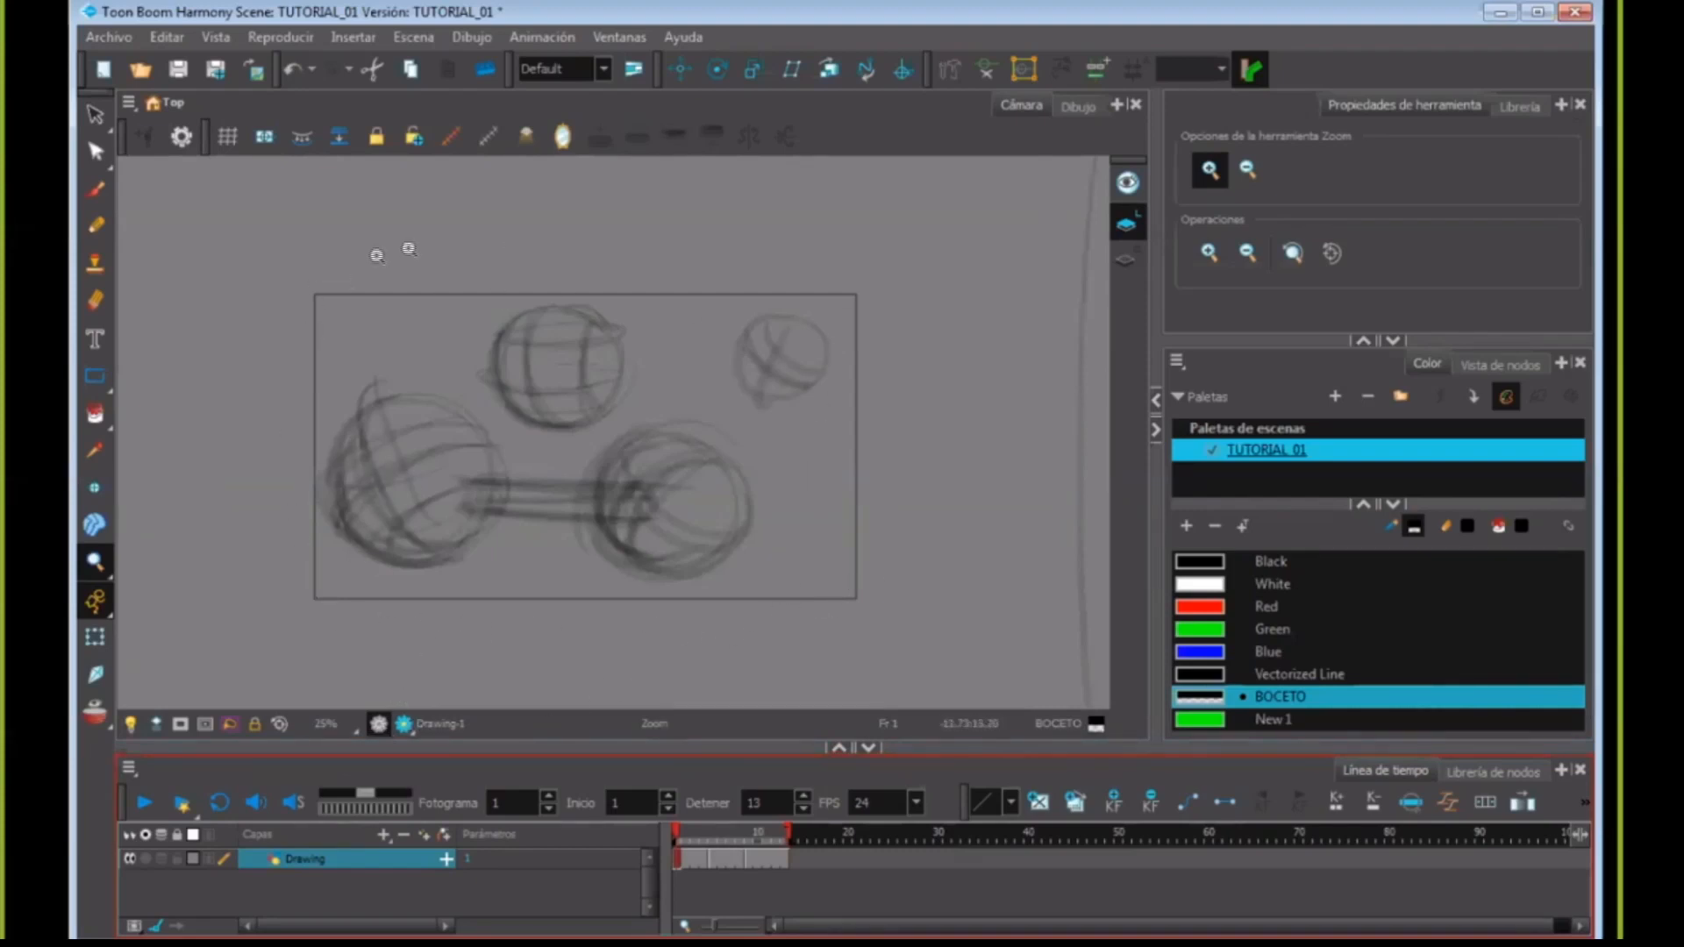
{"action": "left_click", "coordinate": [404, 725]}
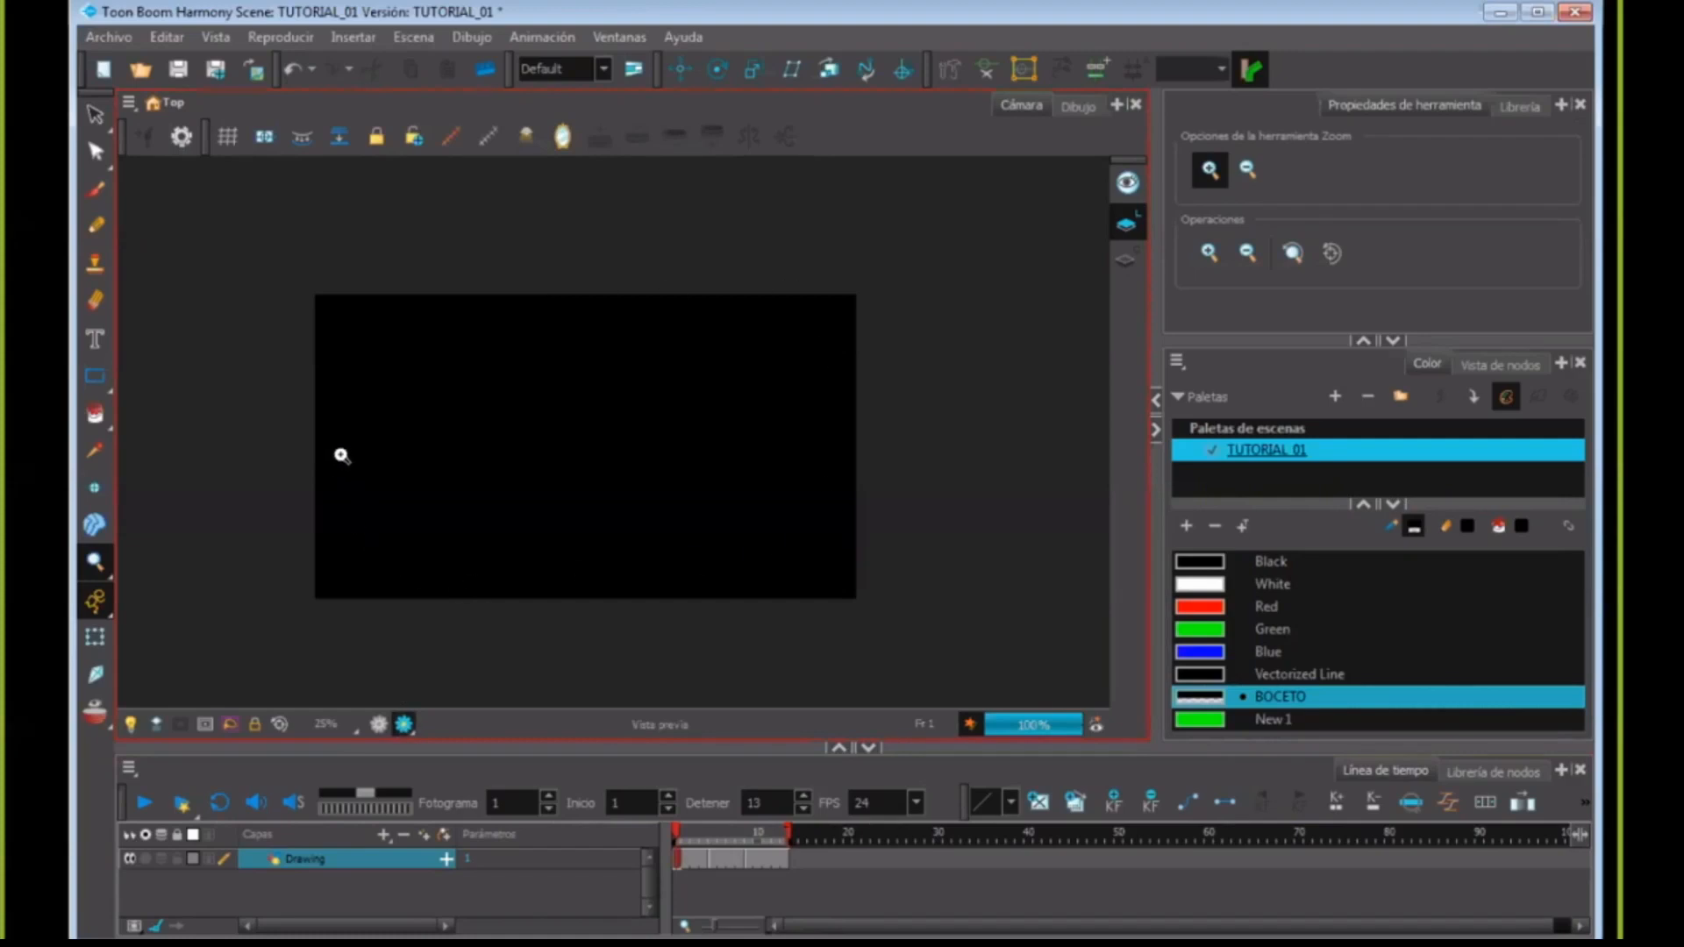
{"action": "left_click", "coordinate": [377, 726]}
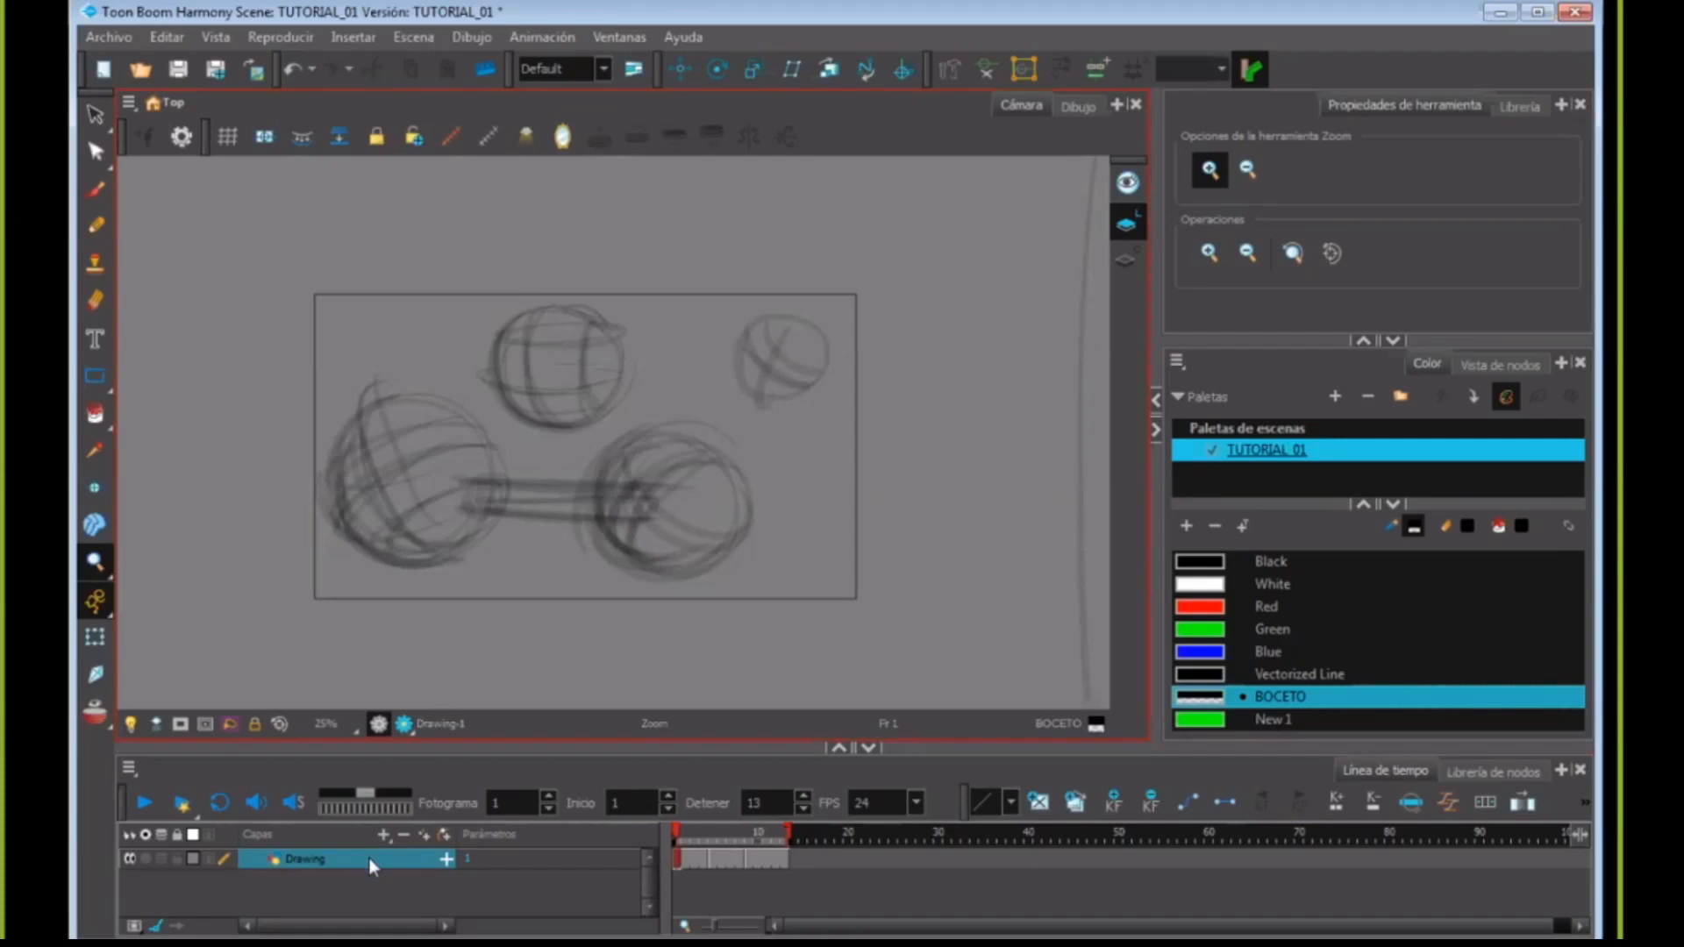
- Add a colour card layer to the scene and preview it behind the drawing in render mode
{"action": "left_click", "coordinate": [386, 838]}
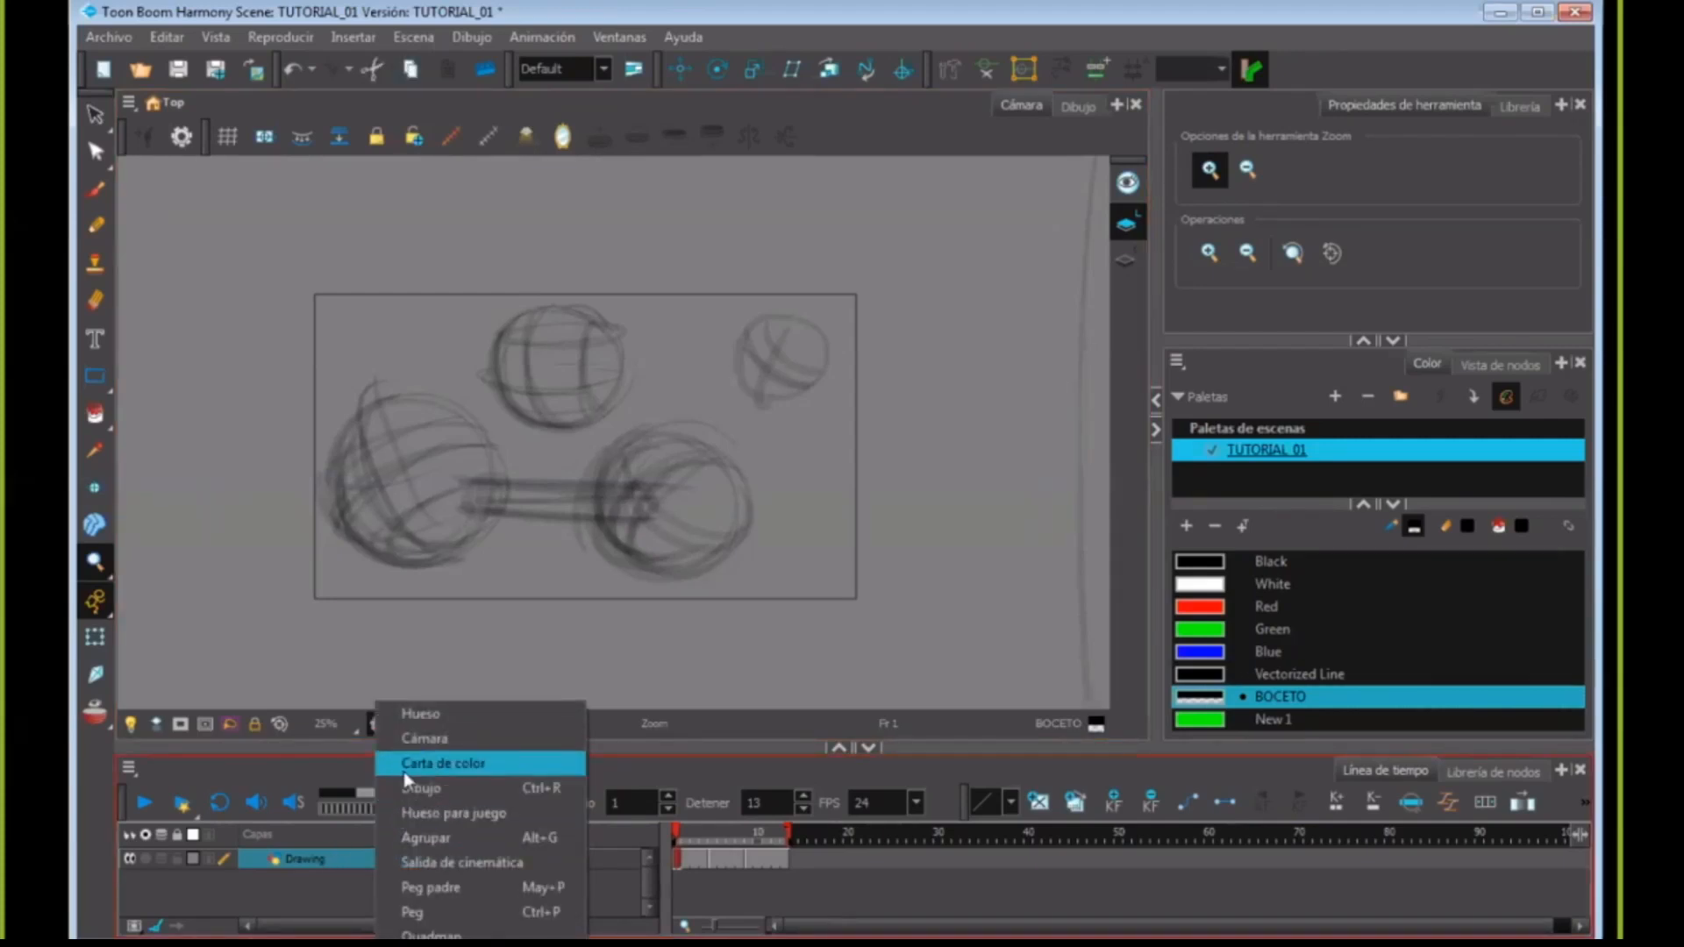
{"action": "left_click", "coordinate": [405, 774]}
{"action": "left_click", "coordinate": [386, 881]}
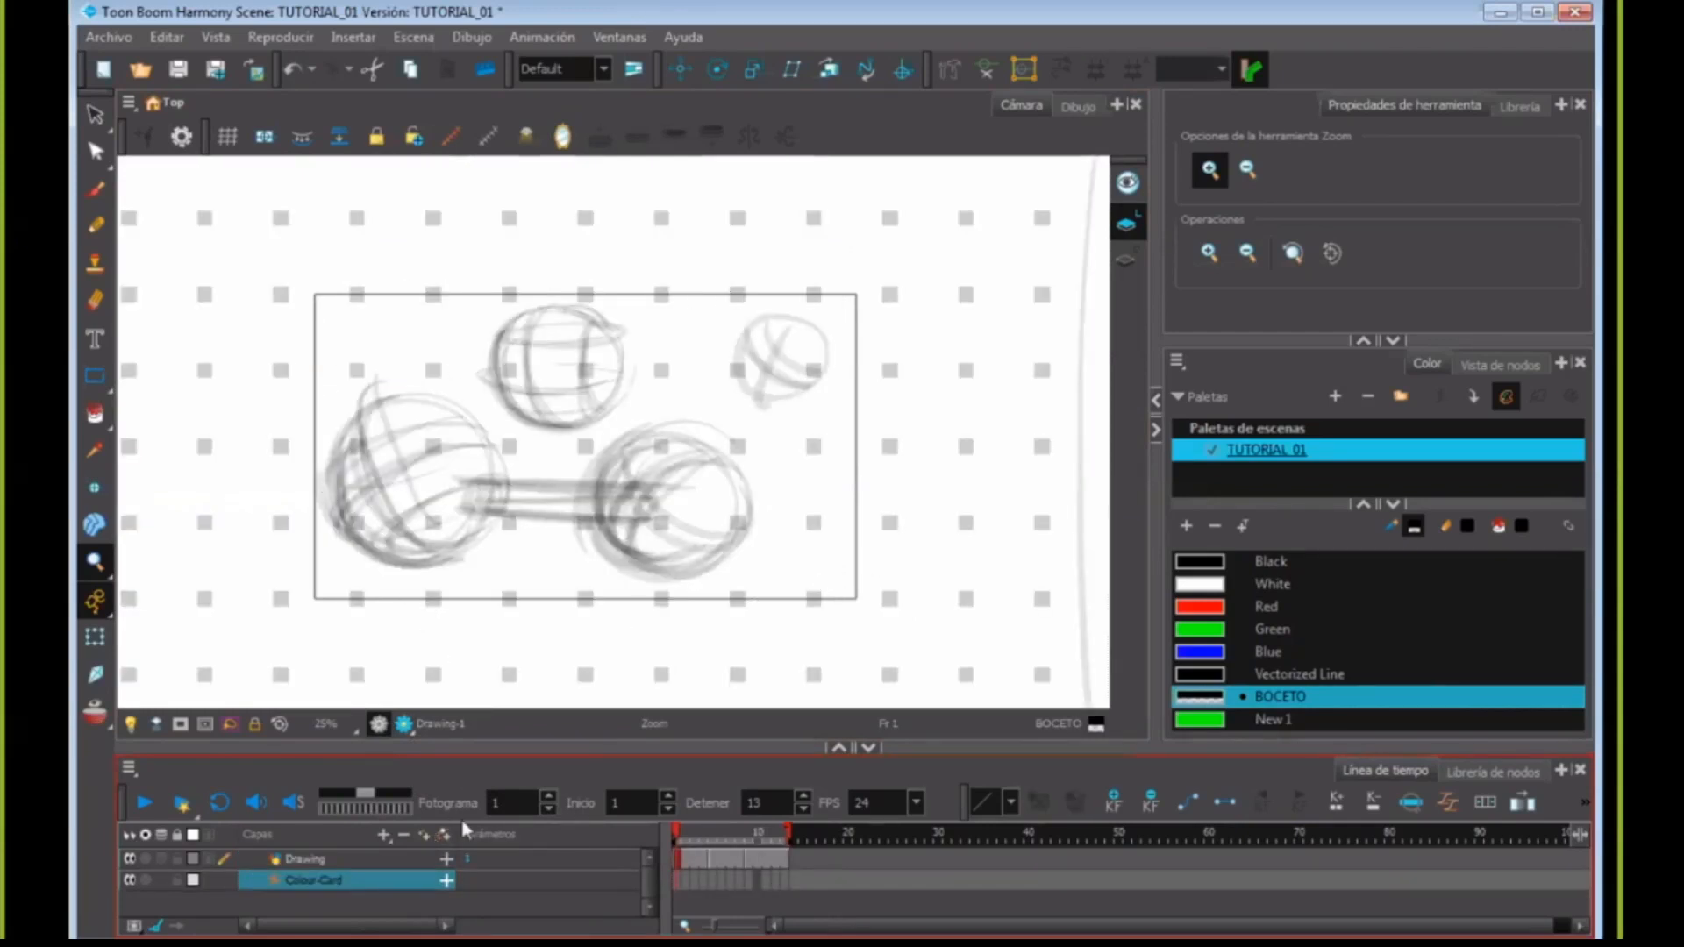
{"action": "left_click", "coordinate": [403, 723]}
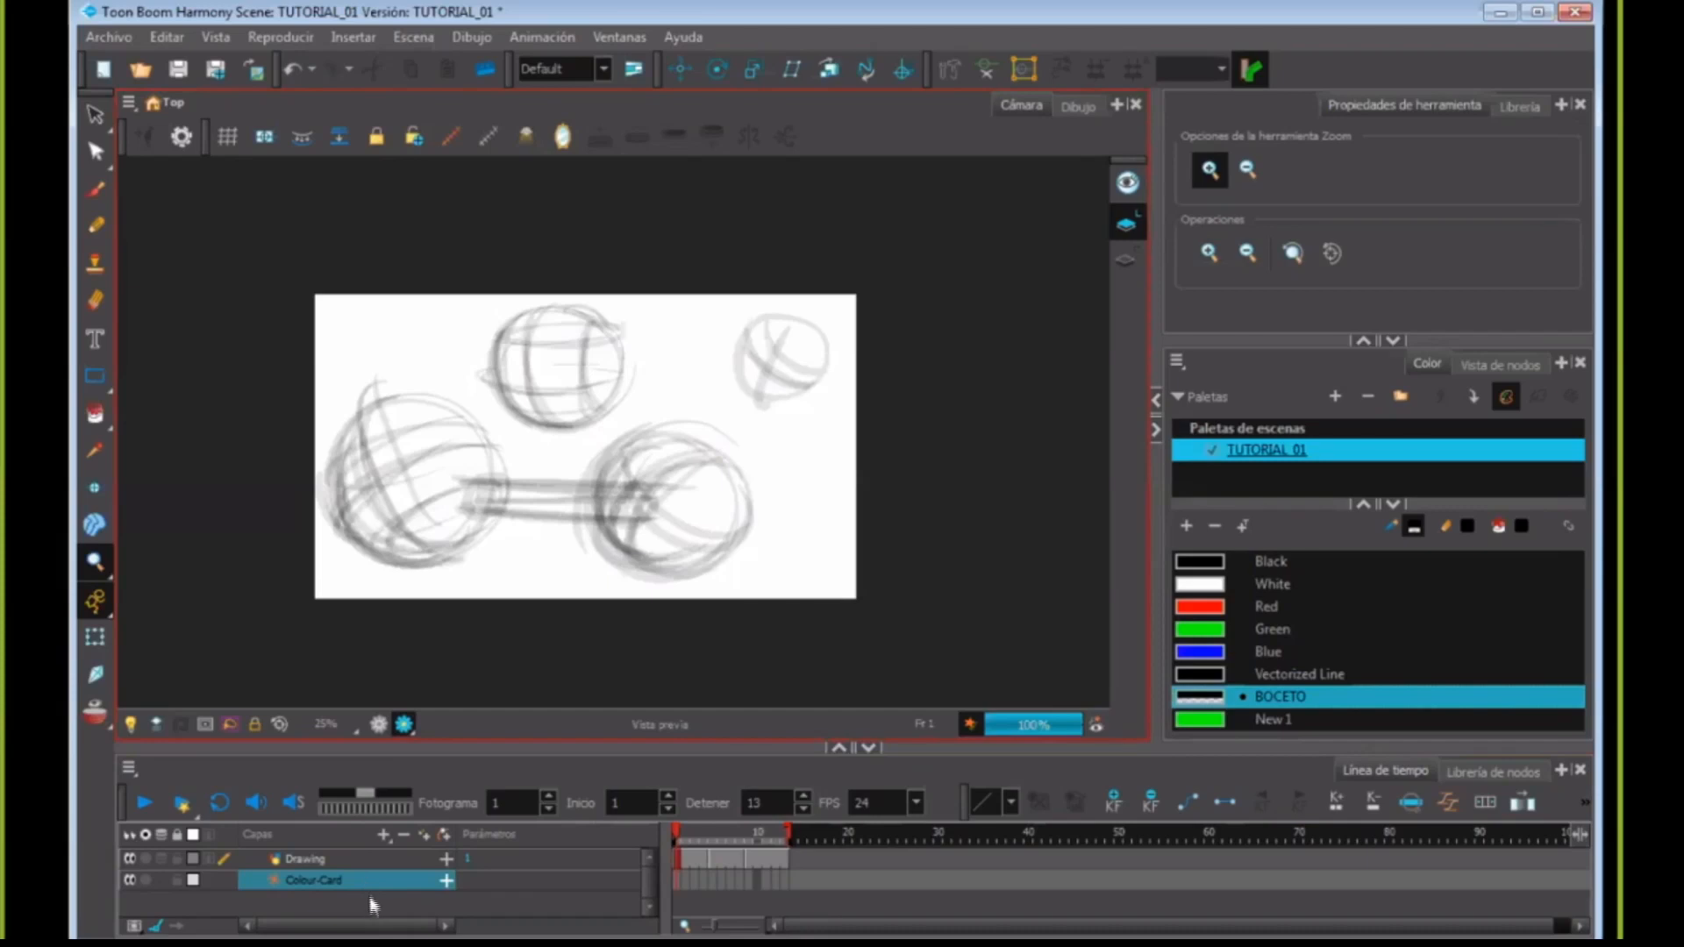
- Add a vector drawing layer with the default name above the Drawing layer and enlarge the timeline area
{"action": "left_click", "coordinate": [375, 862]}
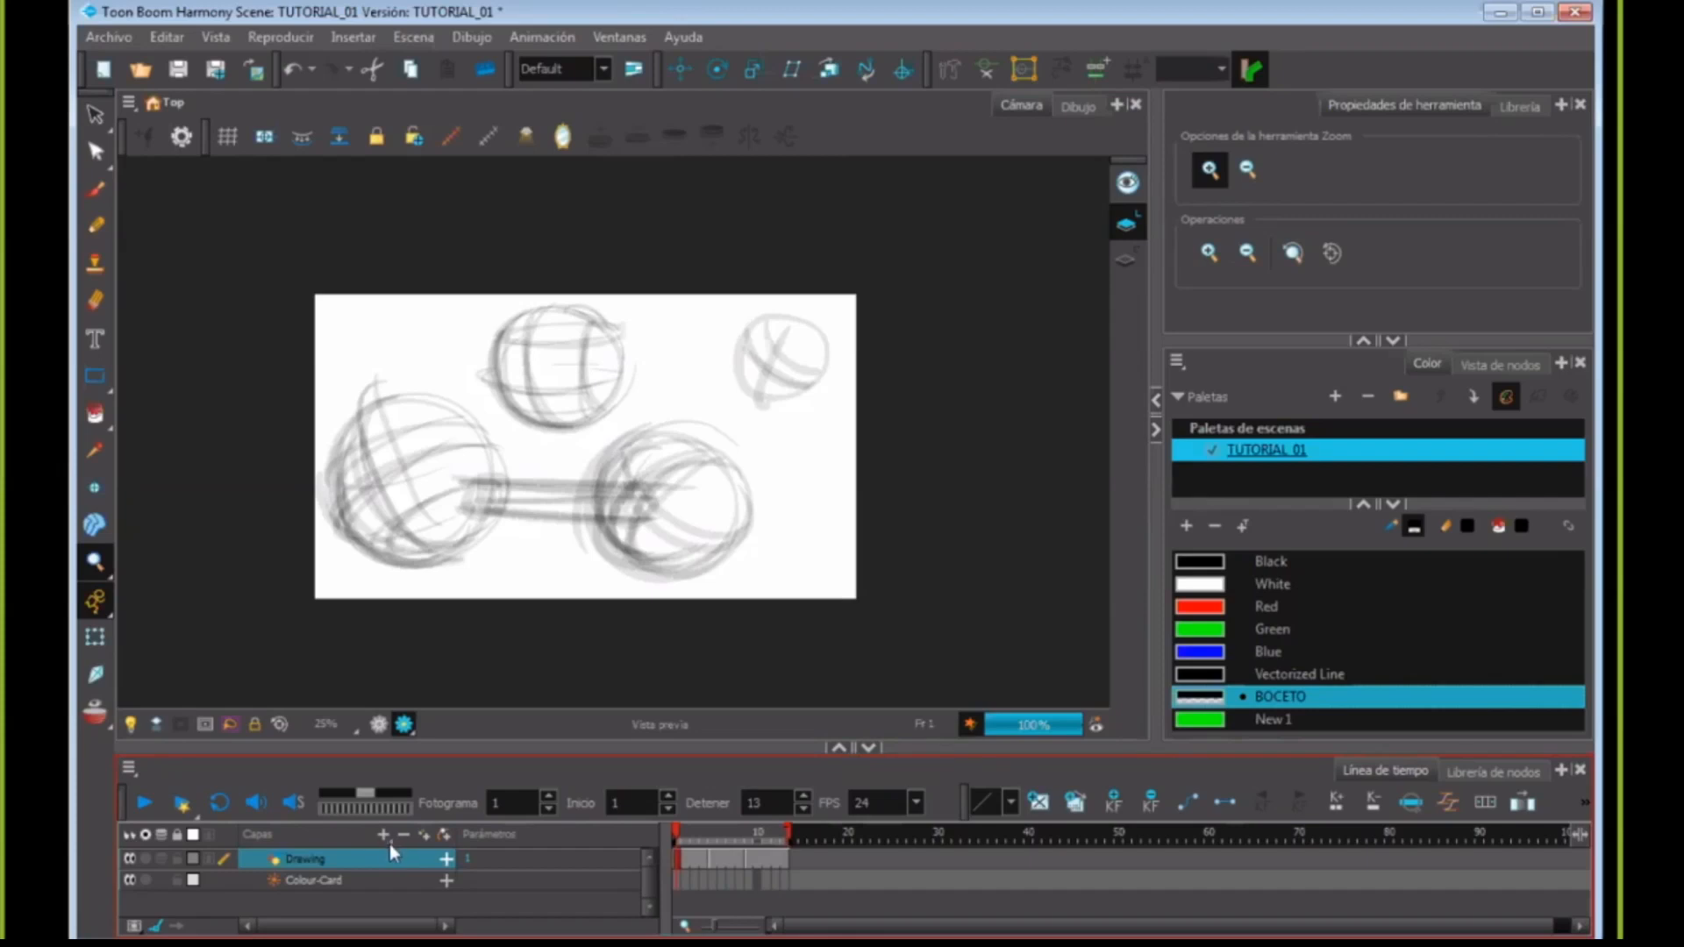
{"action": "left_click", "coordinate": [390, 844]}
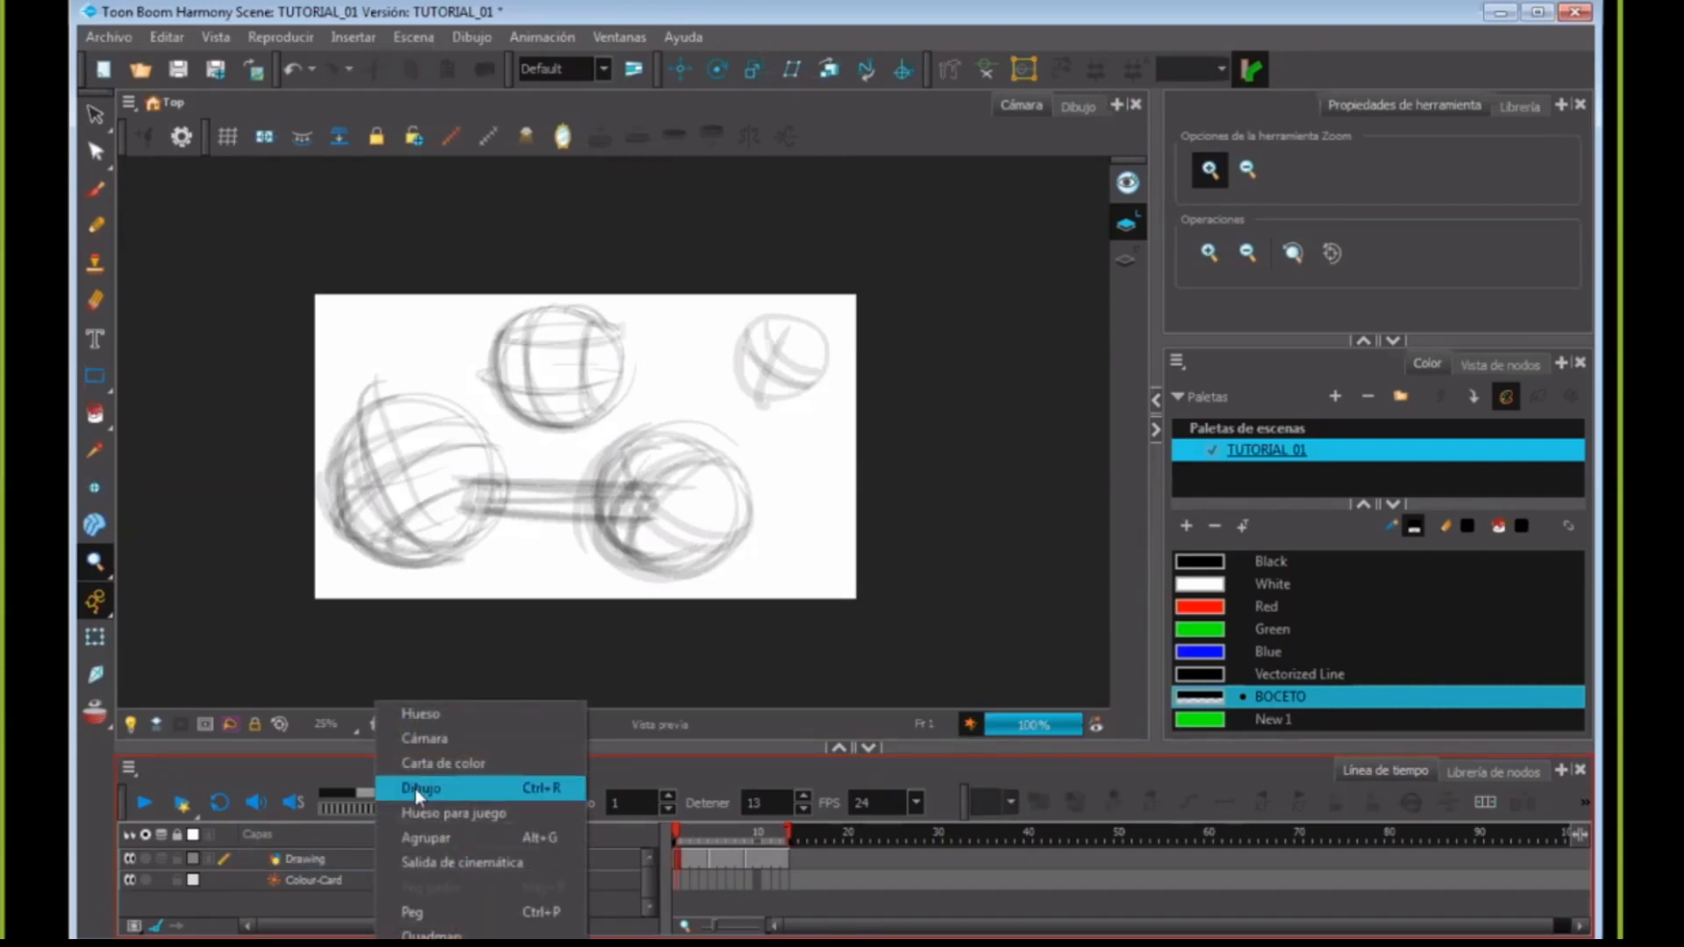
{"action": "left_click", "coordinate": [415, 789]}
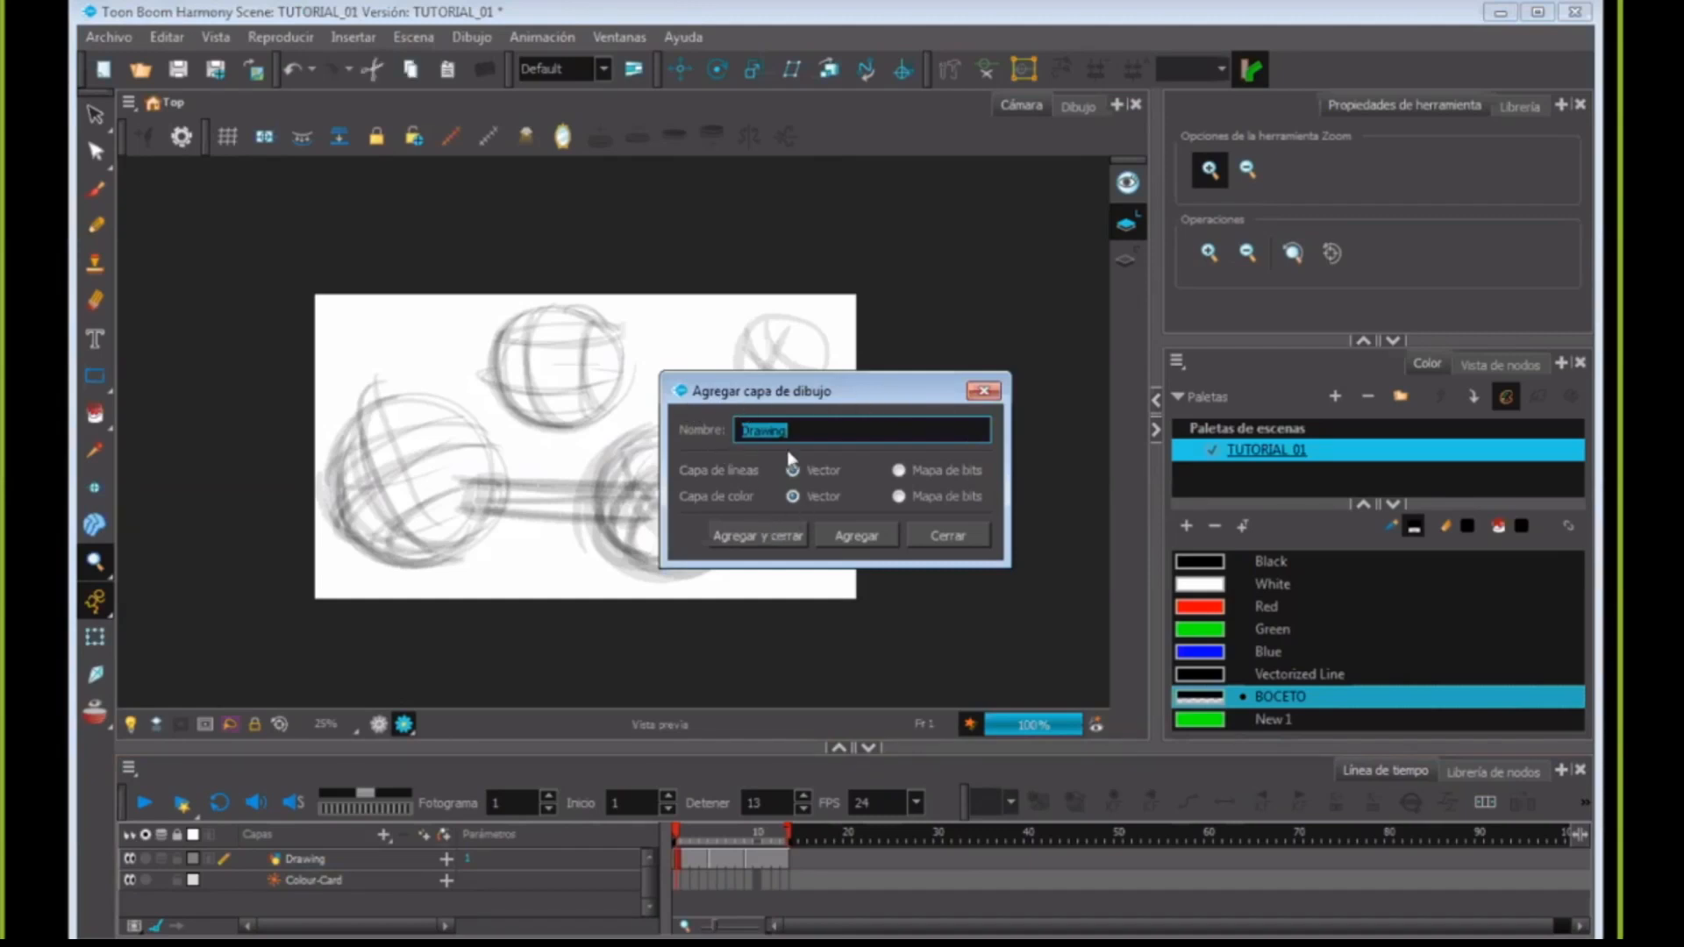
{"action": "left_click", "coordinate": [754, 537]}
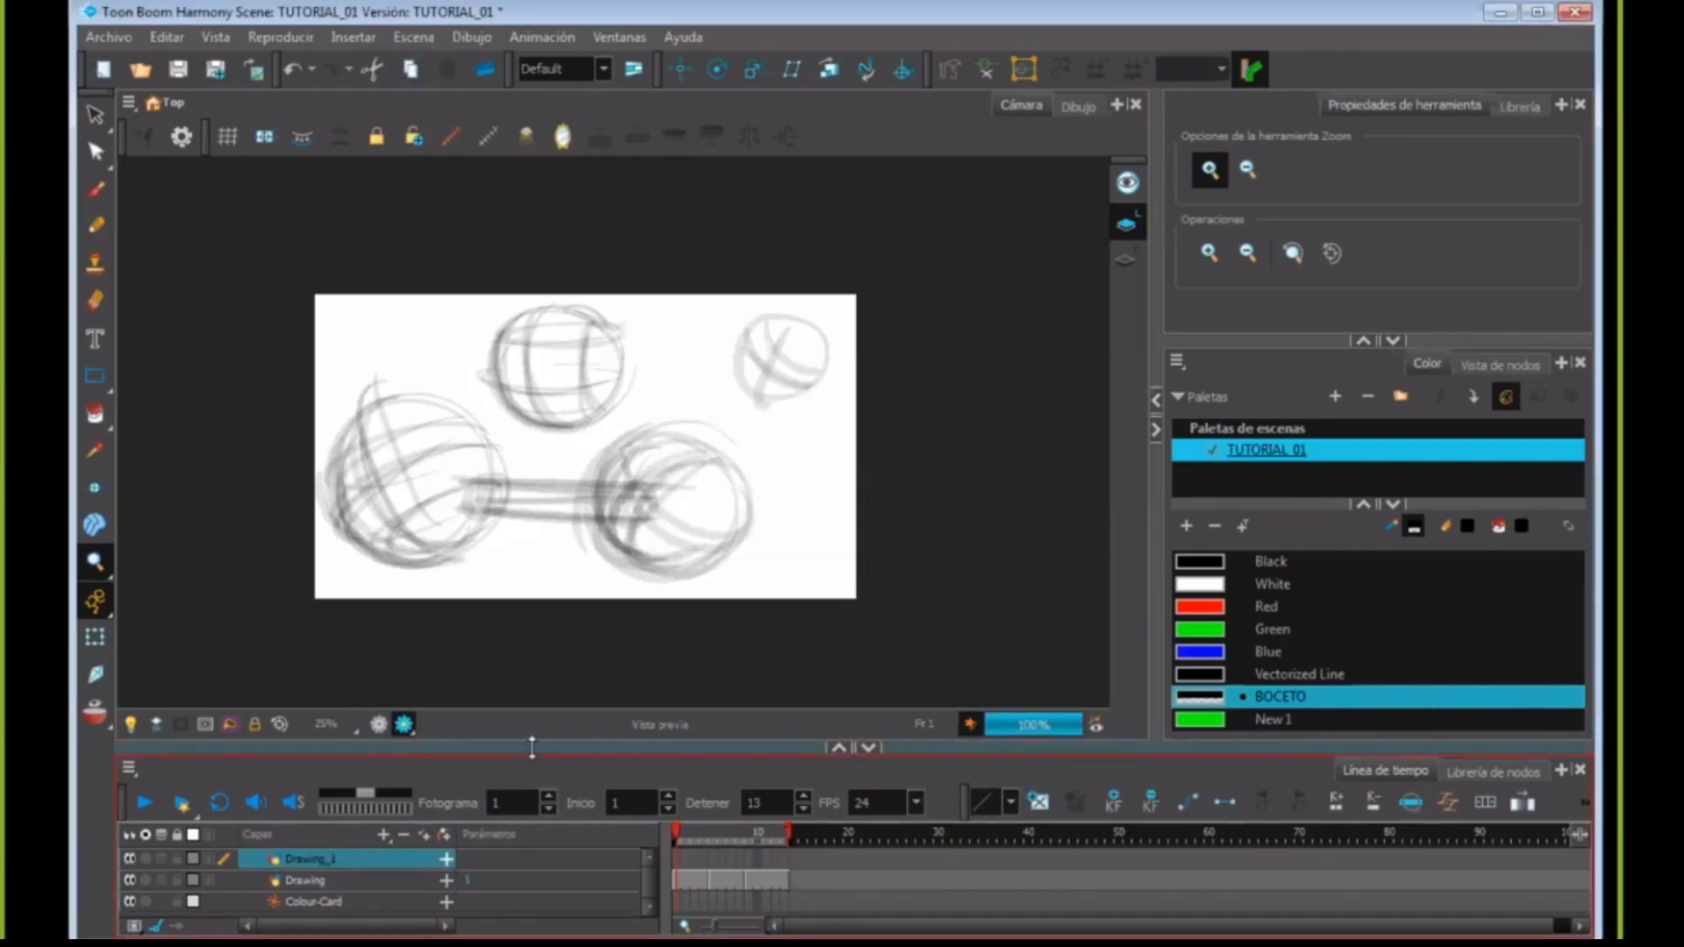
{"action": "left_click_drag", "start_coordinate": [532, 748], "coordinate": [532, 653]}
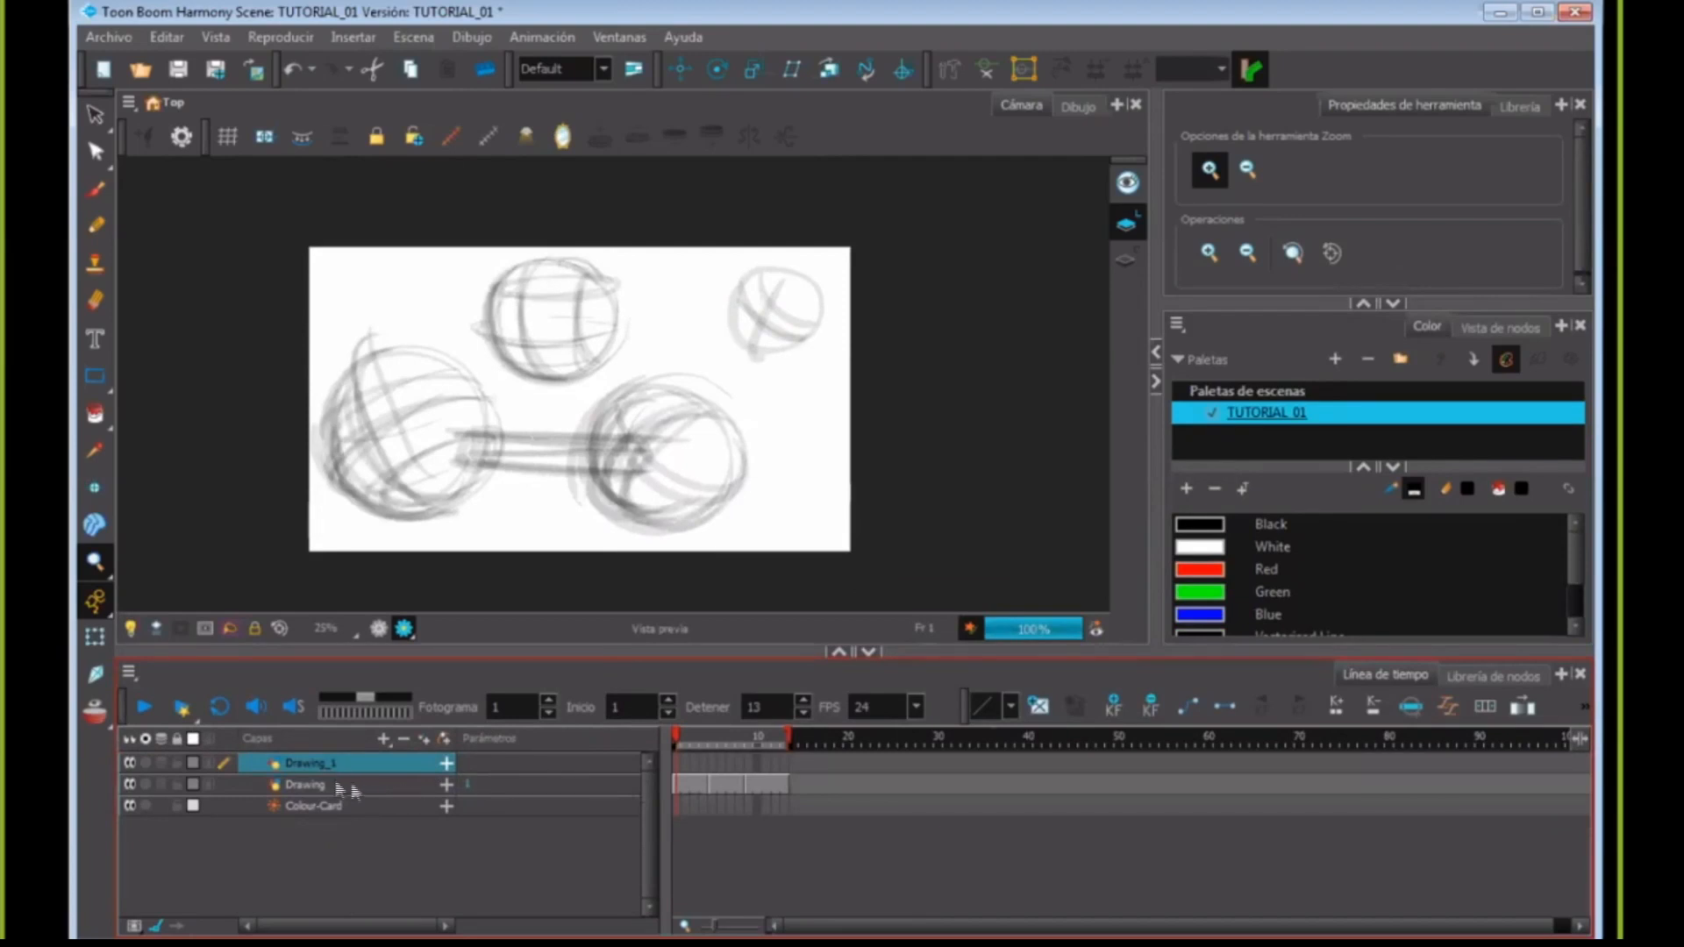
- Delete the newly added drawing layer and add a vector drawing layer with the default name again
{"action": "left_click", "coordinate": [403, 740]}
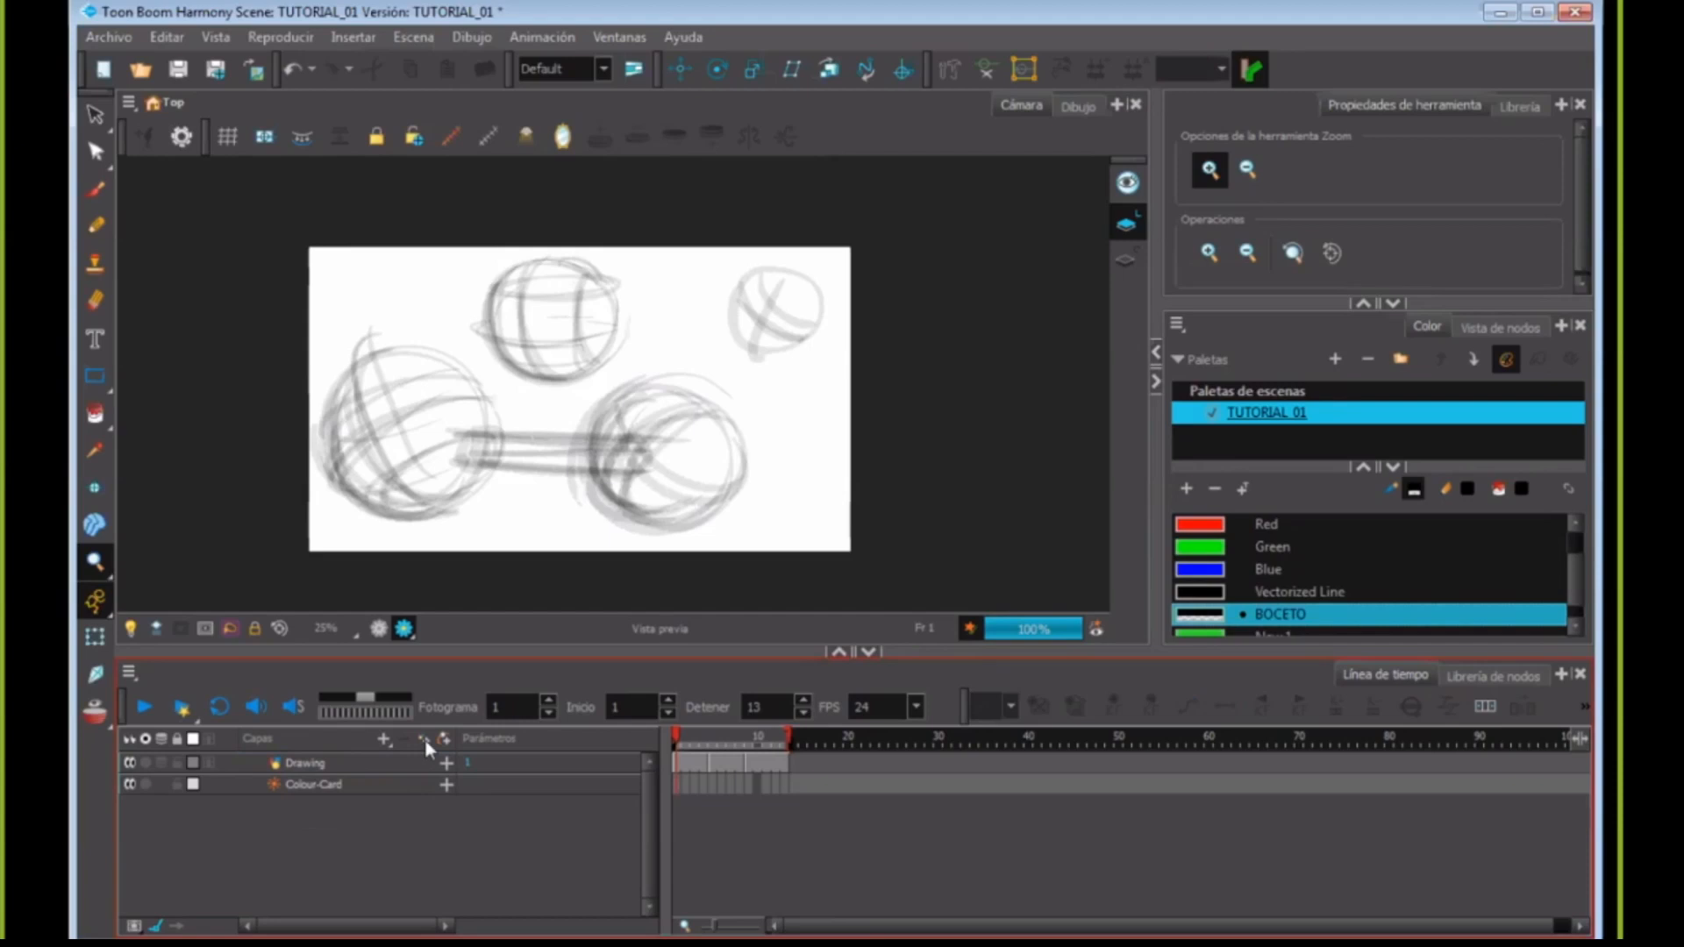
{"action": "left_click", "coordinate": [425, 737]}
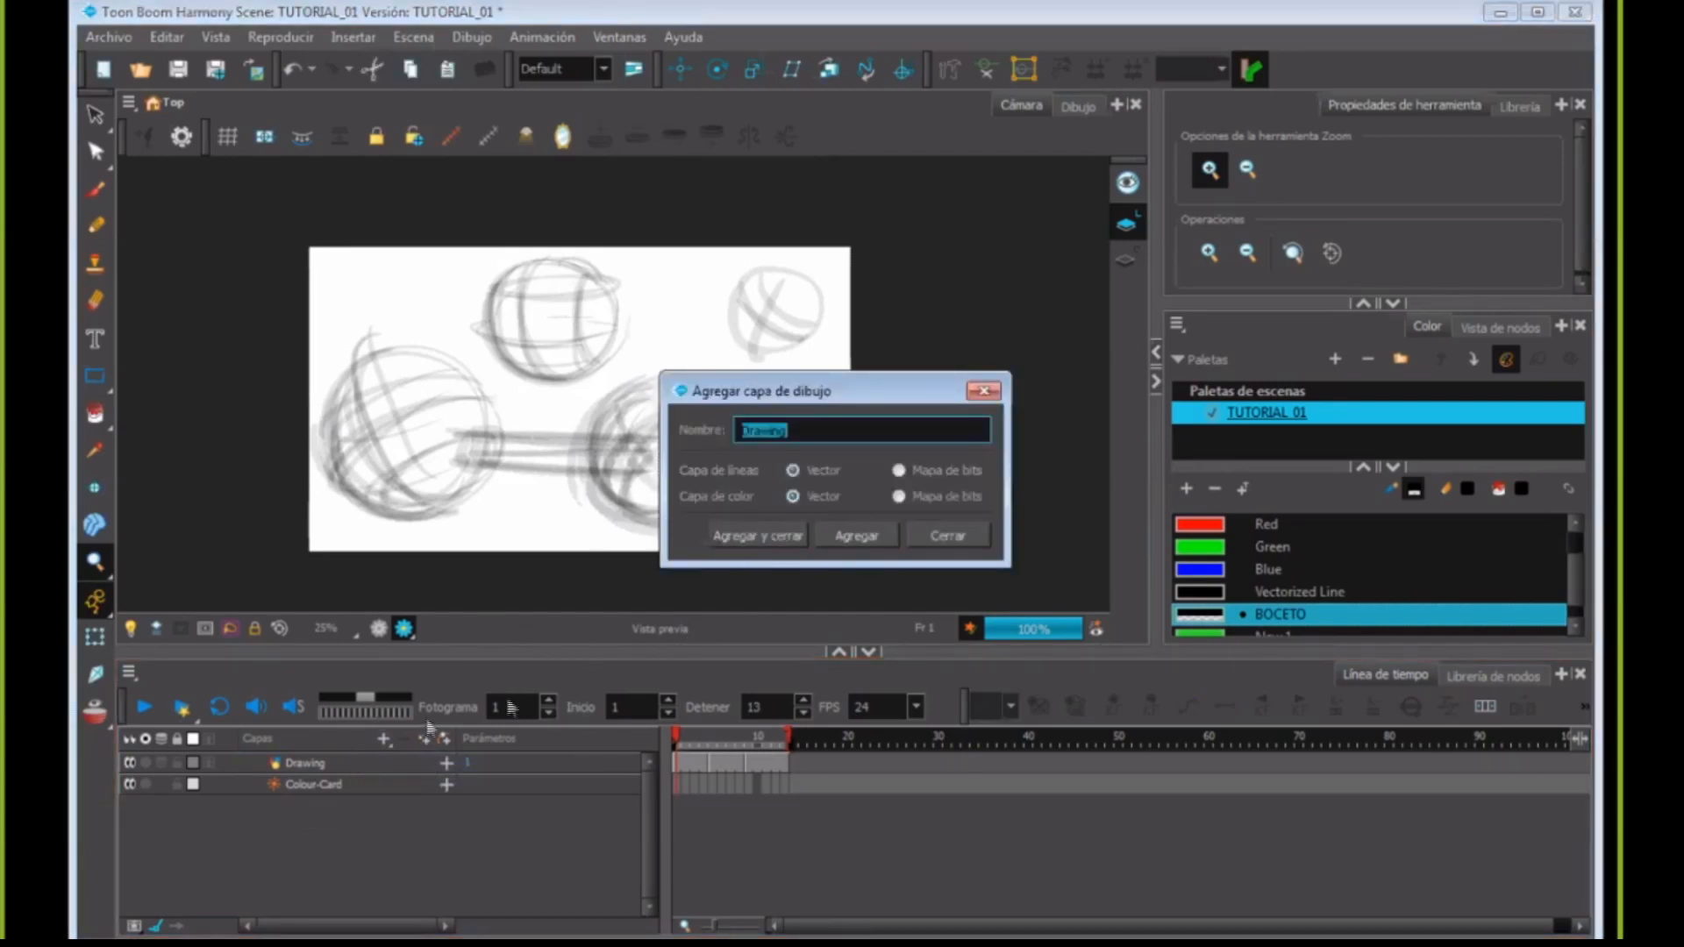
{"action": "left_click", "coordinate": [760, 536]}
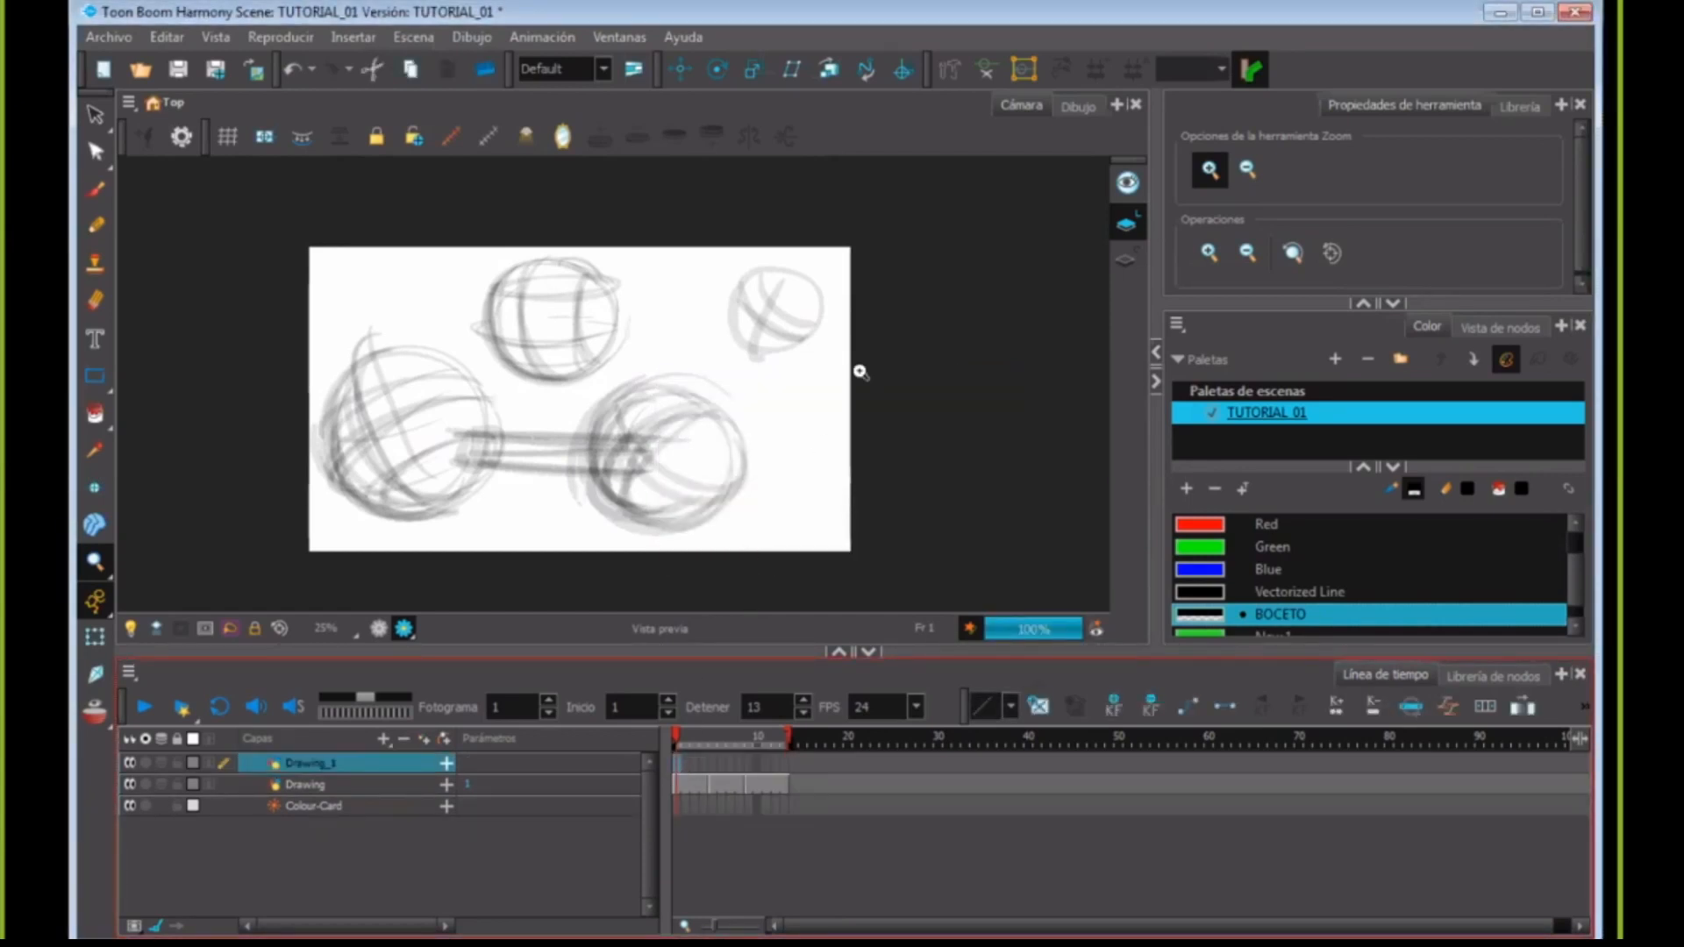
- Switch to the Drawing view, enlarge it slightly and enable the light table to show the other layers
{"action": "left_click", "coordinate": [1081, 108]}
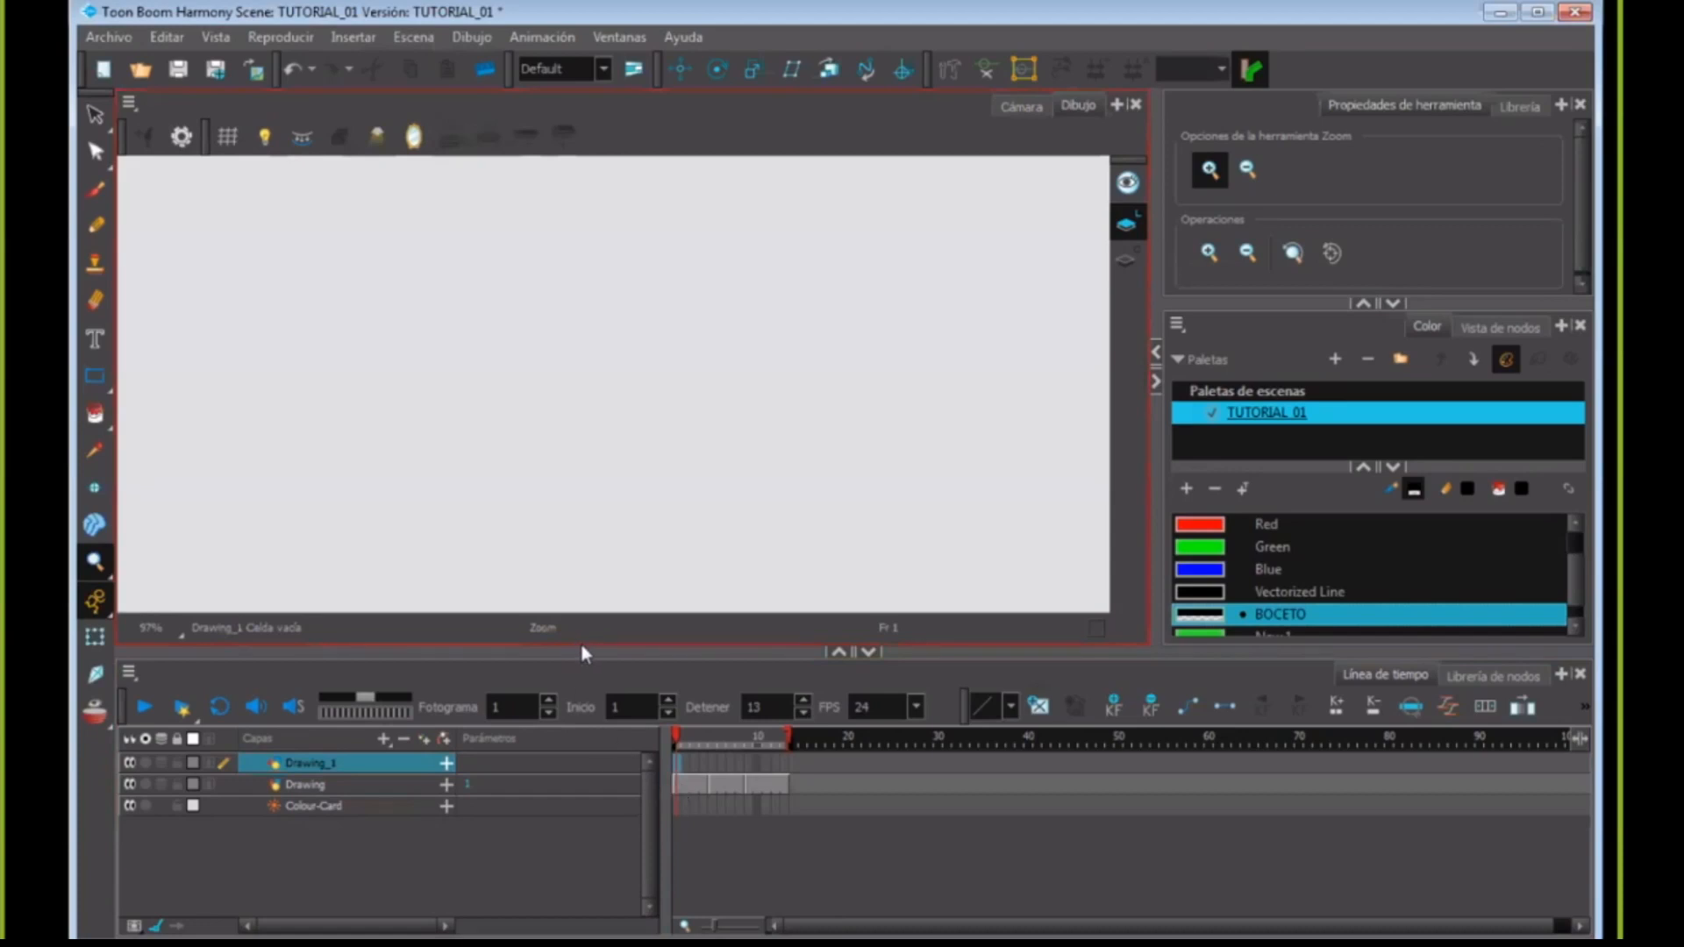
{"action": "left_click_drag", "start_coordinate": [593, 651], "coordinate": [593, 678]}
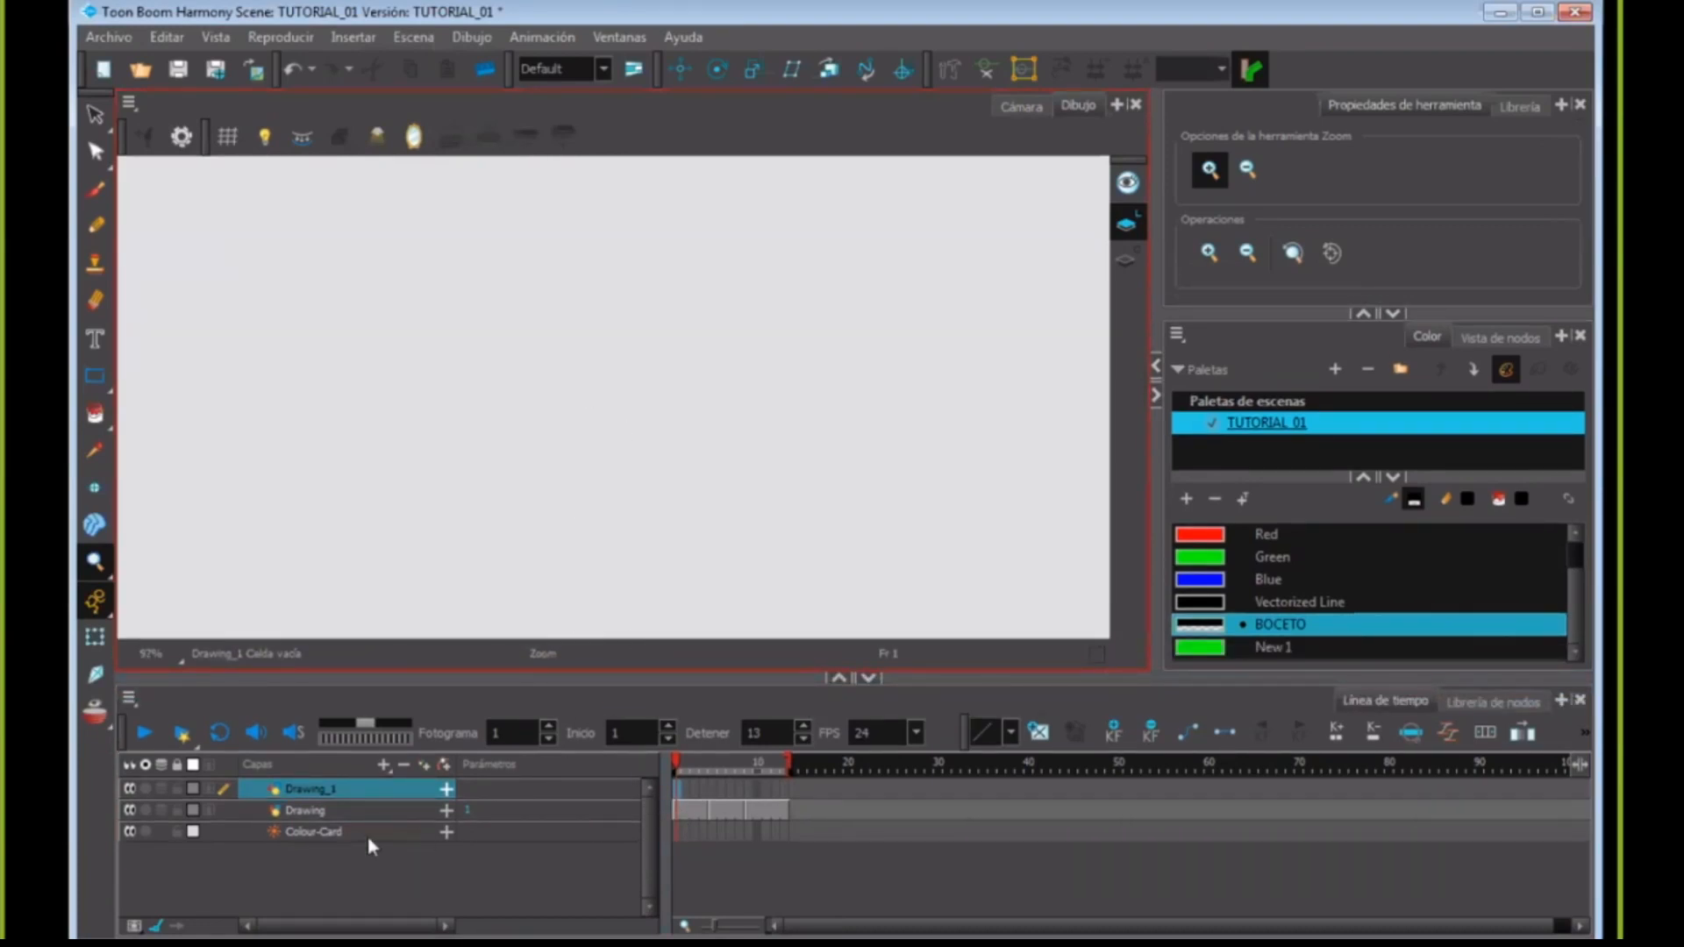
{"action": "left_click", "coordinate": [264, 140]}
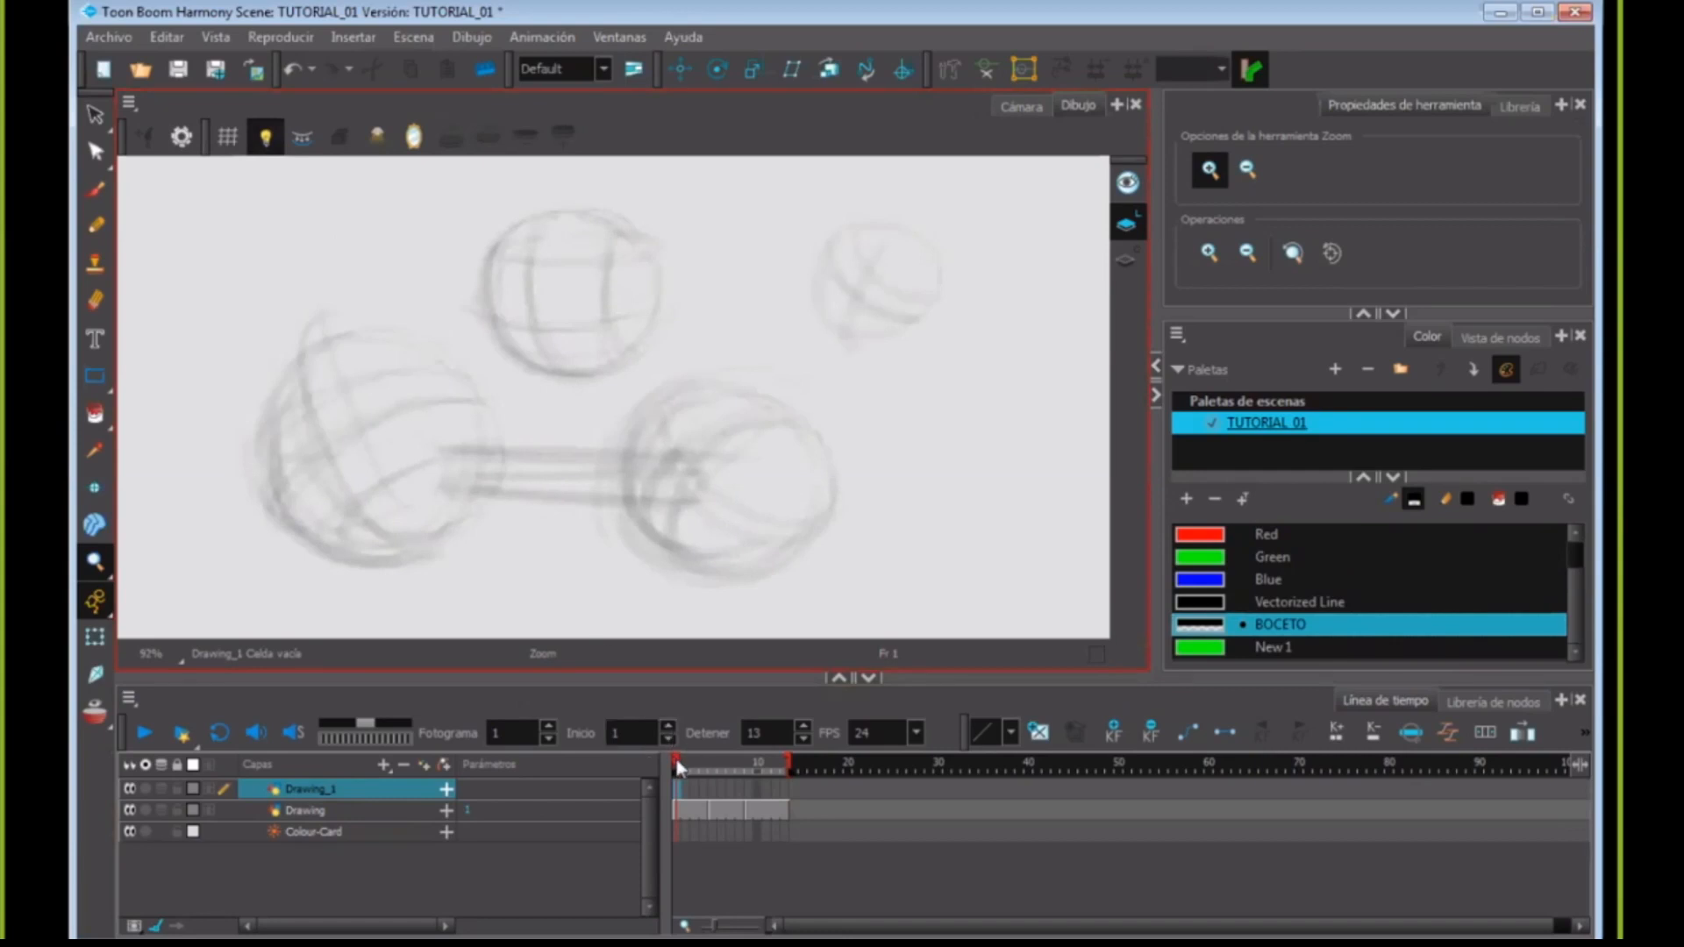
- Compare the drawings on successive frames of both drawing layers and return to frame 1 of Drawing_1
{"action": "left_click", "coordinate": [715, 769]}
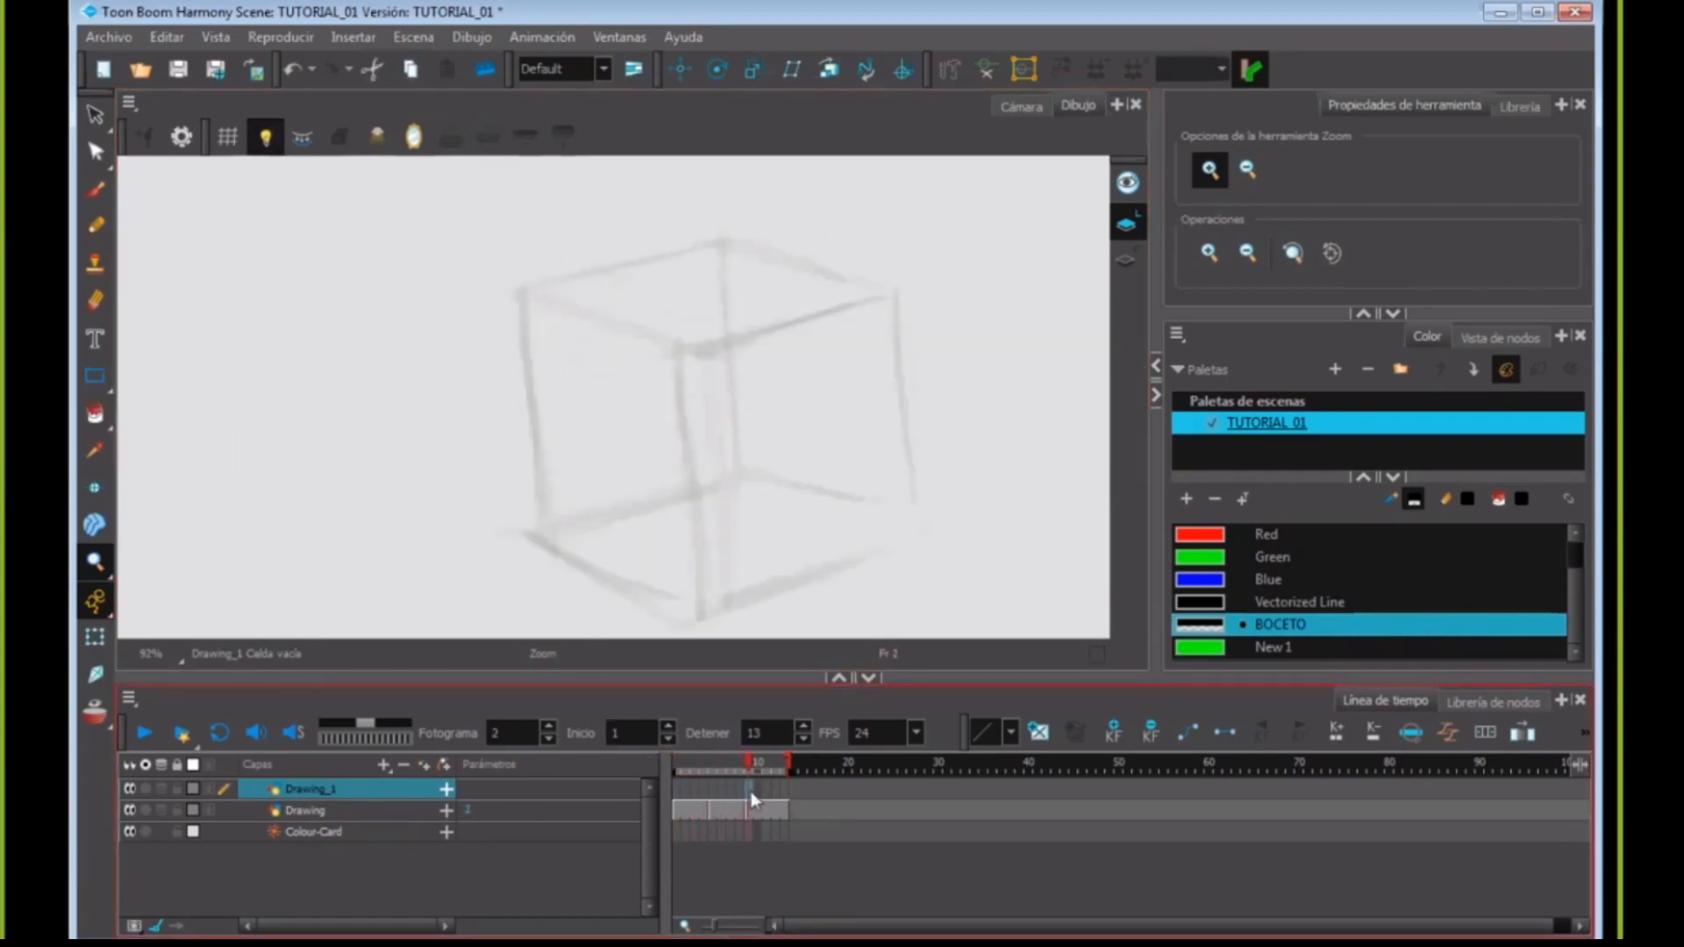
{"action": "left_click", "coordinate": [719, 811]}
{"action": "left_click", "coordinate": [687, 811]}
{"action": "left_click", "coordinate": [724, 812]}
{"action": "left_click", "coordinate": [759, 812]}
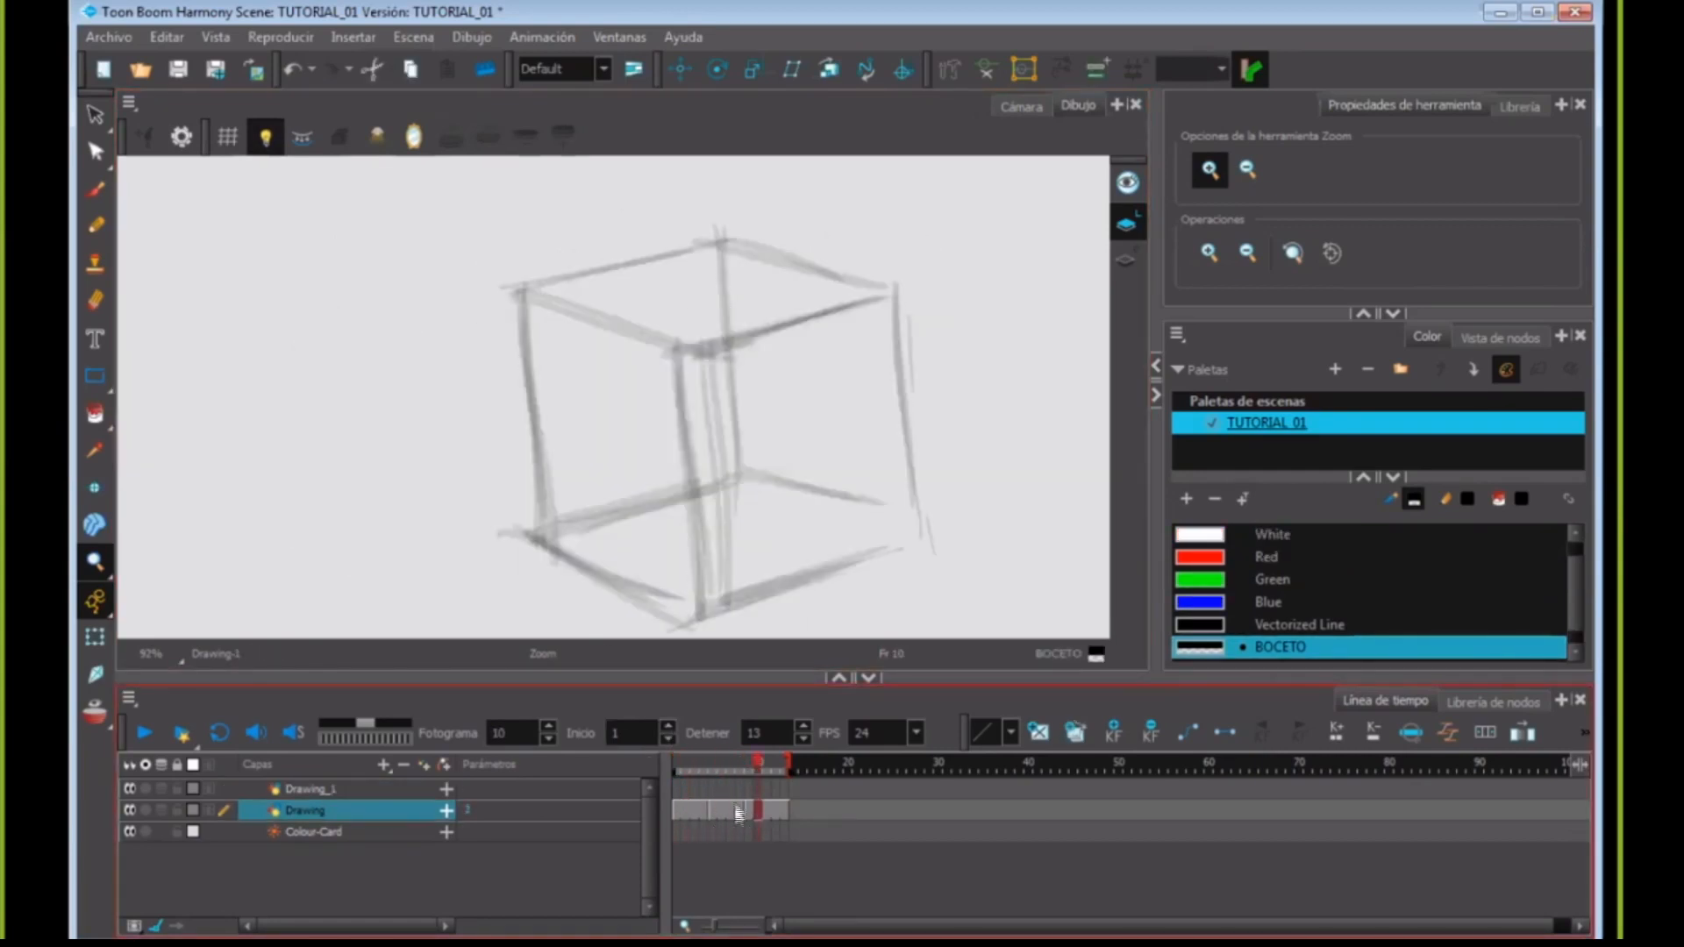
{"action": "left_click", "coordinate": [731, 793]}
{"action": "left_click", "coordinate": [712, 795]}
{"action": "left_click", "coordinate": [682, 788]}
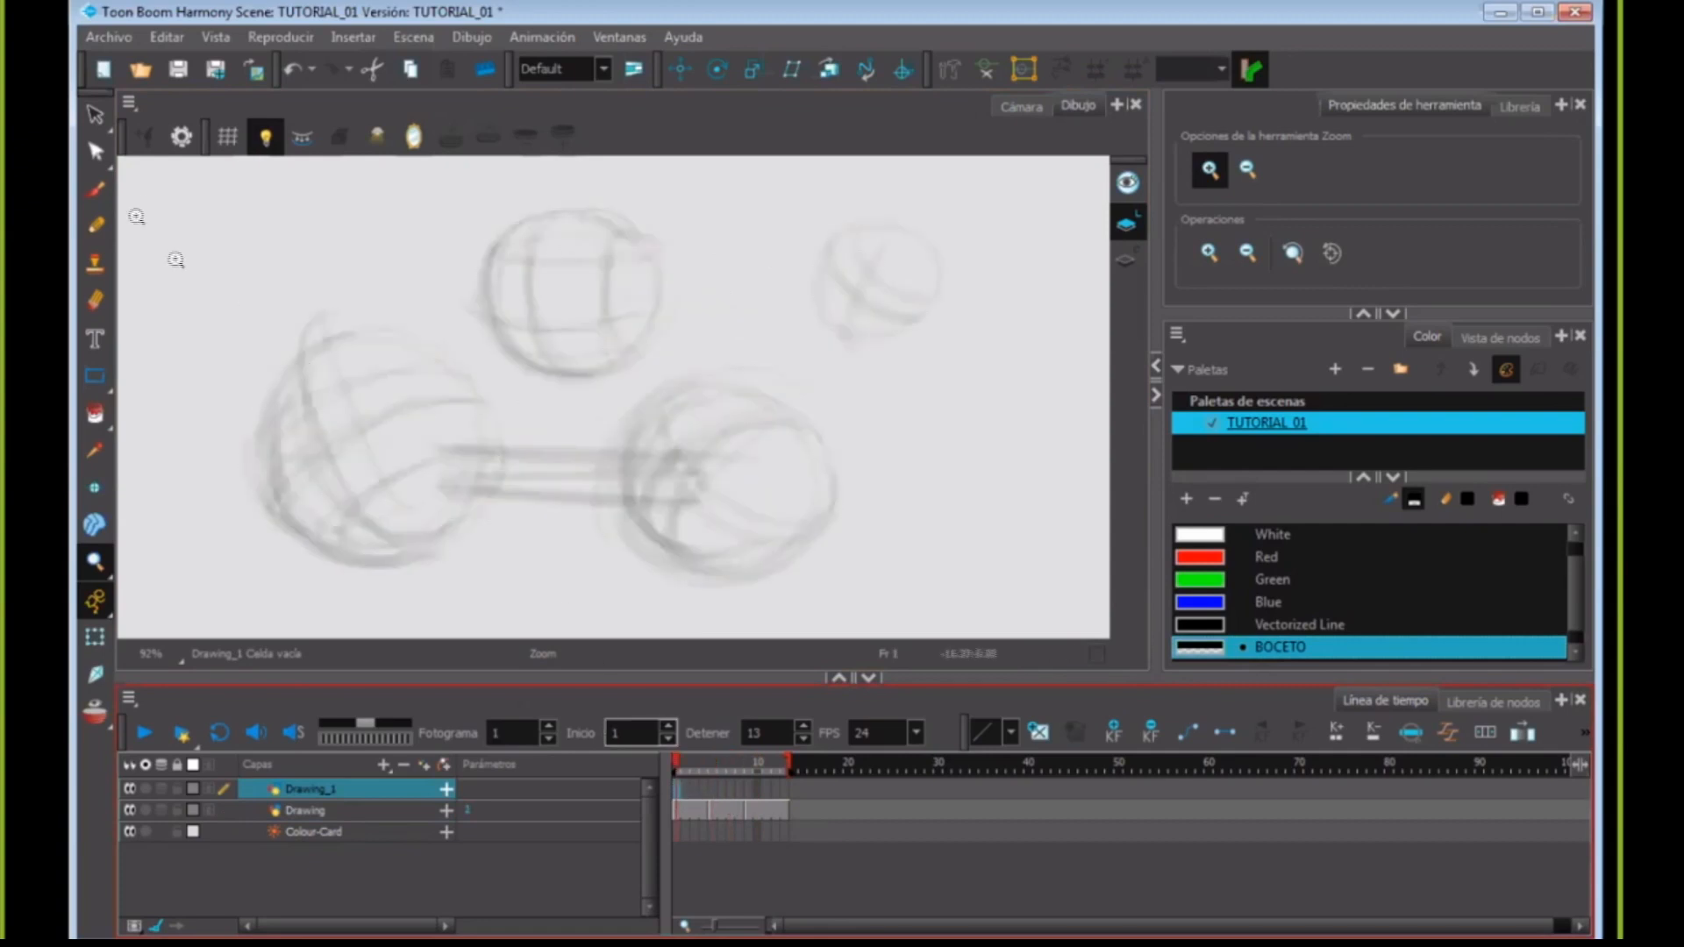
- Brush a tilted square with crossing diagonals over the large left ball on frame 1 of Drawing_1
{"action": "left_click", "coordinate": [95, 190]}
{"action": "left_click_drag", "start_coordinate": [193, 452], "coordinate": [422, 352]}
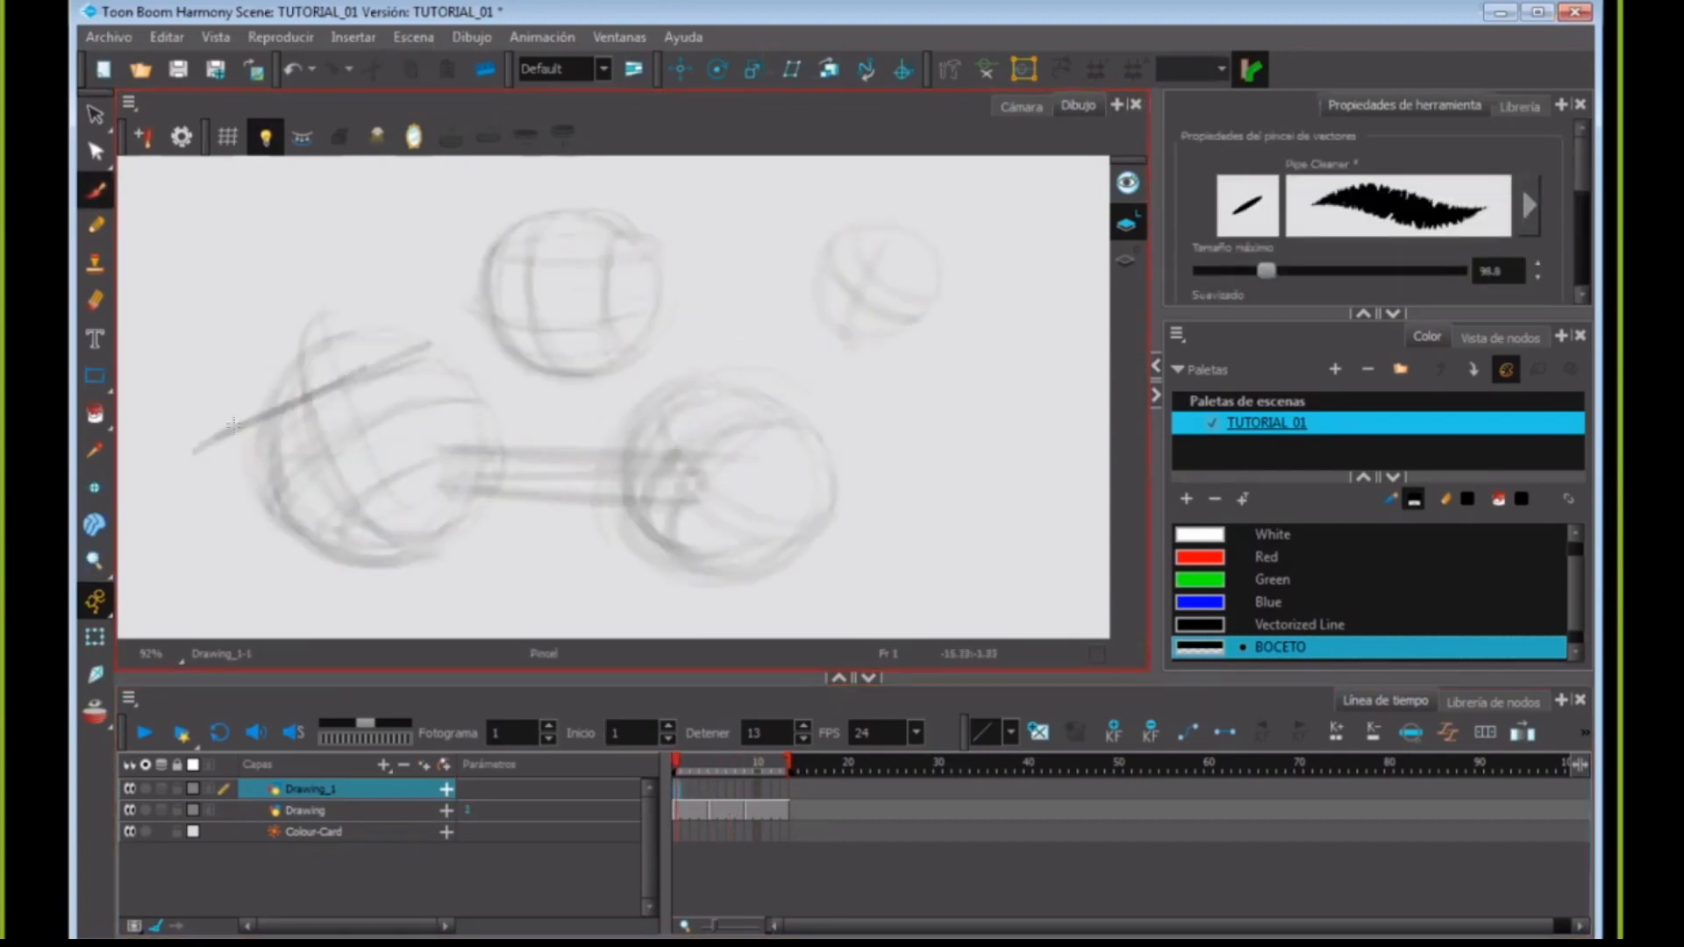
{"action": "left_click_drag", "start_coordinate": [241, 430], "coordinate": [320, 601]}
{"action": "left_click_drag", "start_coordinate": [432, 379], "coordinate": [321, 599]}
{"action": "left_click_drag", "start_coordinate": [321, 600], "coordinate": [487, 541]}
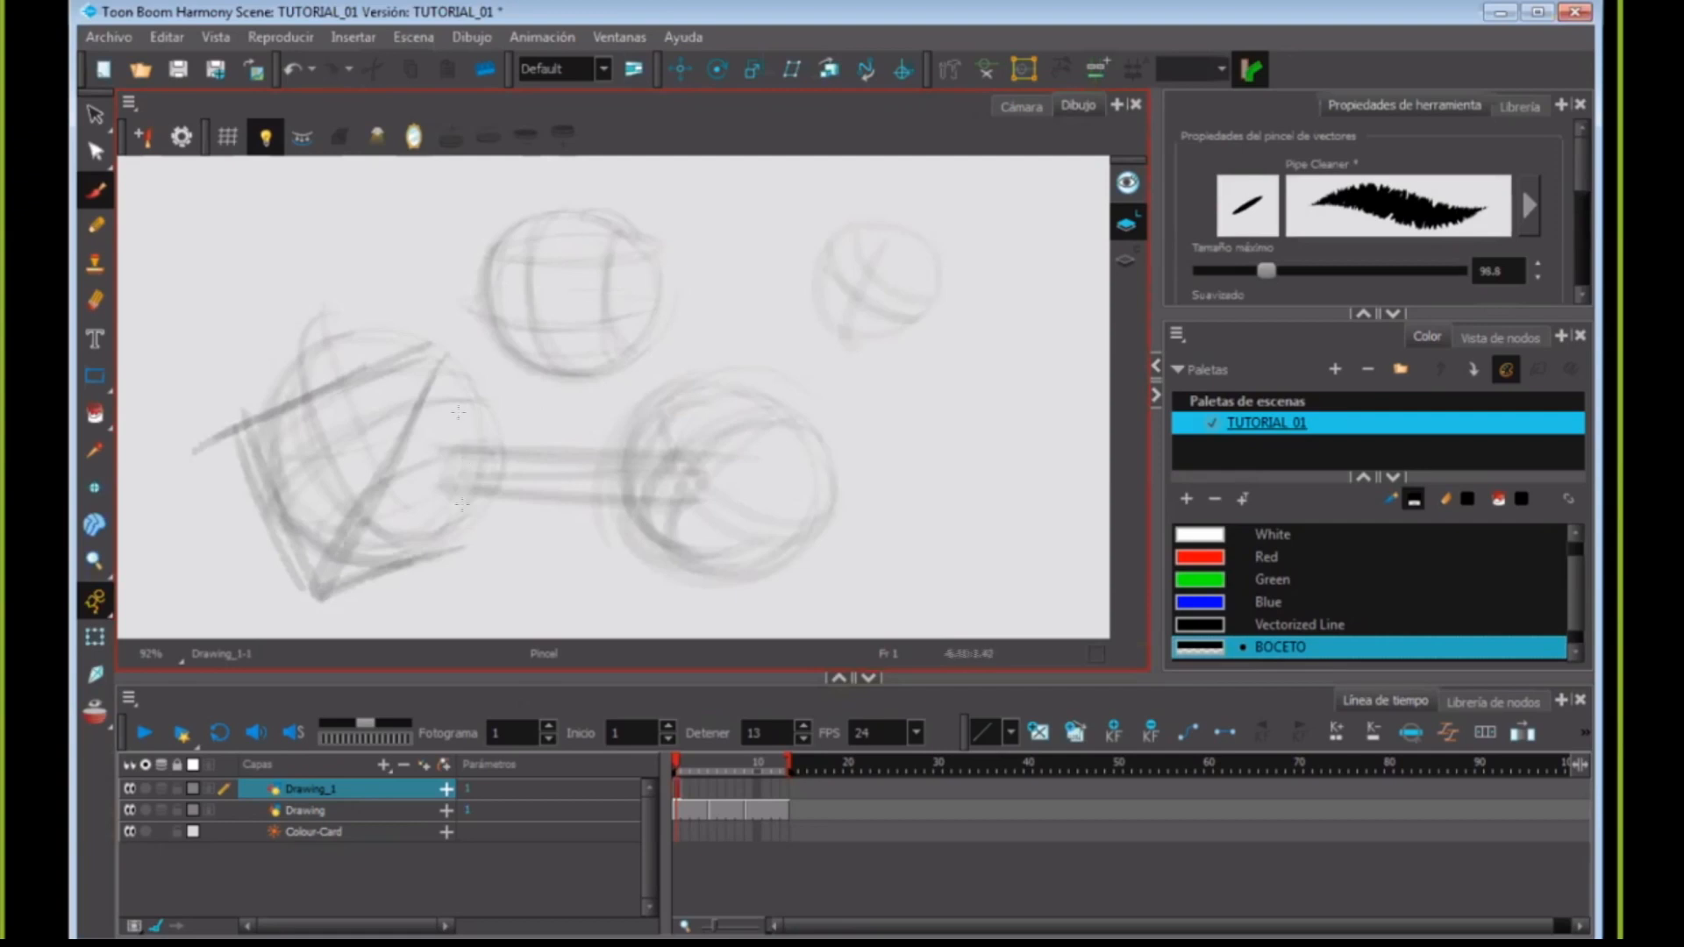
{"action": "left_click_drag", "start_coordinate": [456, 356], "coordinate": [480, 557]}
{"action": "left_click_drag", "start_coordinate": [372, 402], "coordinate": [443, 539]}
{"action": "mouse_move", "coordinate": [245, 428]}
{"action": "left_mouse_down"}
{"action": "mouse_move", "coordinate": [400, 405]}
{"action": "mouse_move", "coordinate": [444, 362]}
{"action": "left_mouse_up"}
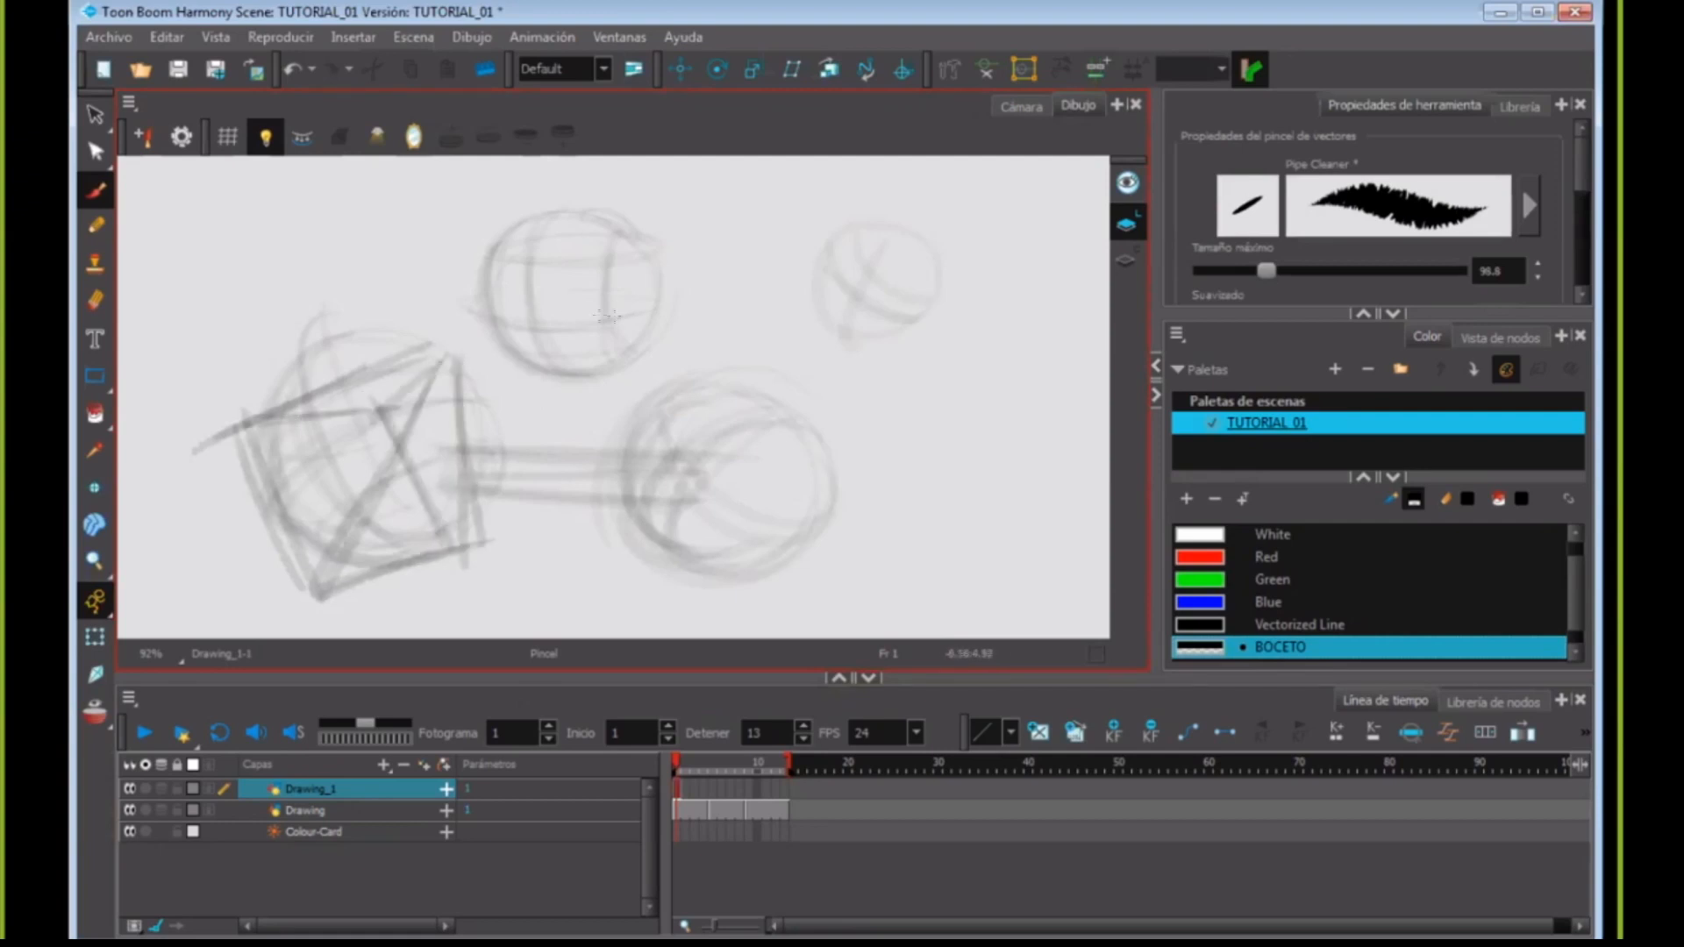
- Sketch a square with one diagonal over the upper middle ball
{"action": "left_click_drag", "start_coordinate": [567, 296], "coordinate": [509, 399]}
{"action": "left_click_drag", "start_coordinate": [512, 268], "coordinate": [521, 406]}
{"action": "mouse_move", "coordinate": [518, 265]}
{"action": "left_mouse_down"}
{"action": "mouse_move", "coordinate": [649, 254]}
{"action": "mouse_move", "coordinate": [510, 404]}
{"action": "left_mouse_up"}
{"action": "left_click_drag", "start_coordinate": [491, 254], "coordinate": [504, 391]}
{"action": "left_click_drag", "start_coordinate": [633, 258], "coordinate": [507, 400]}
{"action": "left_click_drag", "start_coordinate": [520, 386], "coordinate": [633, 365]}
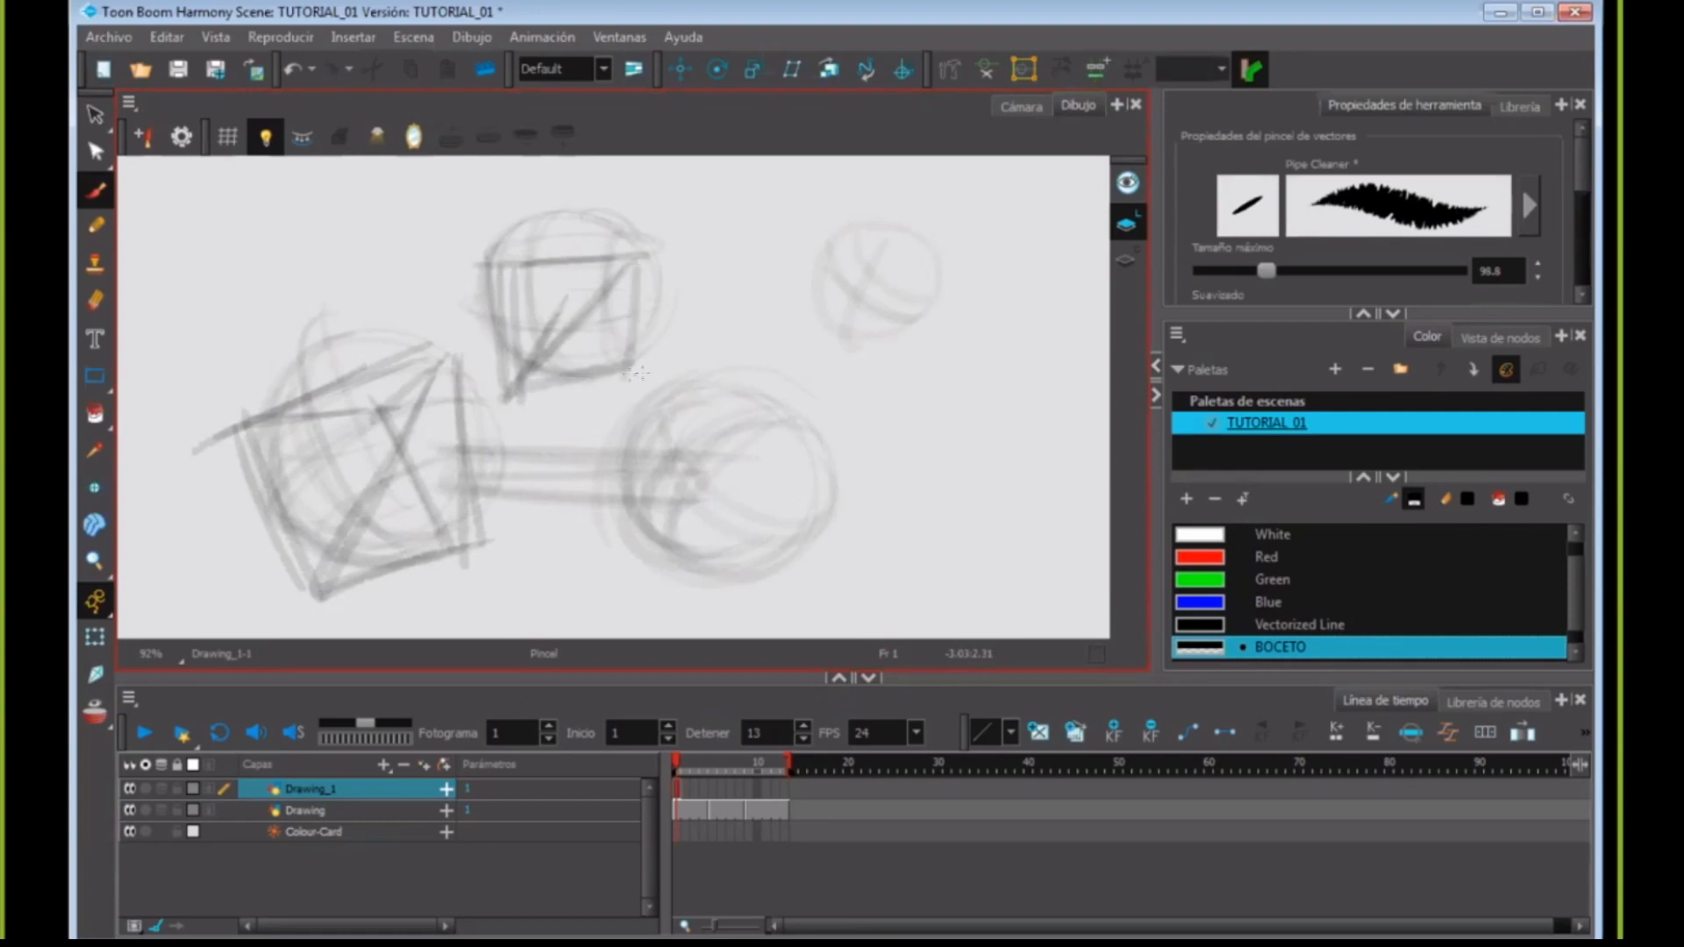
- Sketch a tilted square with crossing diagonals over the ball at the other end of the bar
{"action": "mouse_move", "coordinate": [848, 358]}
{"action": "left_mouse_down"}
{"action": "mouse_move", "coordinate": [693, 460]}
{"action": "mouse_move", "coordinate": [728, 539]}
{"action": "mouse_move", "coordinate": [822, 400]}
{"action": "left_mouse_up"}
{"action": "left_click_drag", "start_coordinate": [851, 360], "coordinate": [840, 535]}
{"action": "left_click_drag", "start_coordinate": [699, 399], "coordinate": [785, 404]}
{"action": "mouse_move", "coordinate": [678, 395]}
{"action": "left_mouse_down"}
{"action": "mouse_move", "coordinate": [842, 529]}
{"action": "mouse_move", "coordinate": [727, 539]}
{"action": "left_mouse_up"}
- Add the second diagonal to the upper middle square and retrace its outline
{"action": "left_click_drag", "start_coordinate": [506, 263], "coordinate": [627, 256]}
{"action": "left_click_drag", "start_coordinate": [621, 368], "coordinate": [517, 265]}
{"action": "left_click_drag", "start_coordinate": [502, 400], "coordinate": [601, 277]}
{"action": "left_click_drag", "start_coordinate": [511, 261], "coordinate": [516, 402]}
{"action": "left_click_drag", "start_coordinate": [634, 264], "coordinate": [506, 396]}
{"action": "left_click_drag", "start_coordinate": [507, 396], "coordinate": [628, 366]}
{"action": "left_click_drag", "start_coordinate": [505, 392], "coordinate": [503, 266]}
- Reinforce the outline of the large left square and one edge of the lower right square
{"action": "mouse_move", "coordinate": [461, 337]}
{"action": "left_mouse_down"}
{"action": "mouse_move", "coordinate": [419, 400]}
{"action": "mouse_move", "coordinate": [270, 415]}
{"action": "left_mouse_up"}
{"action": "left_click_drag", "start_coordinate": [247, 431], "coordinate": [312, 600]}
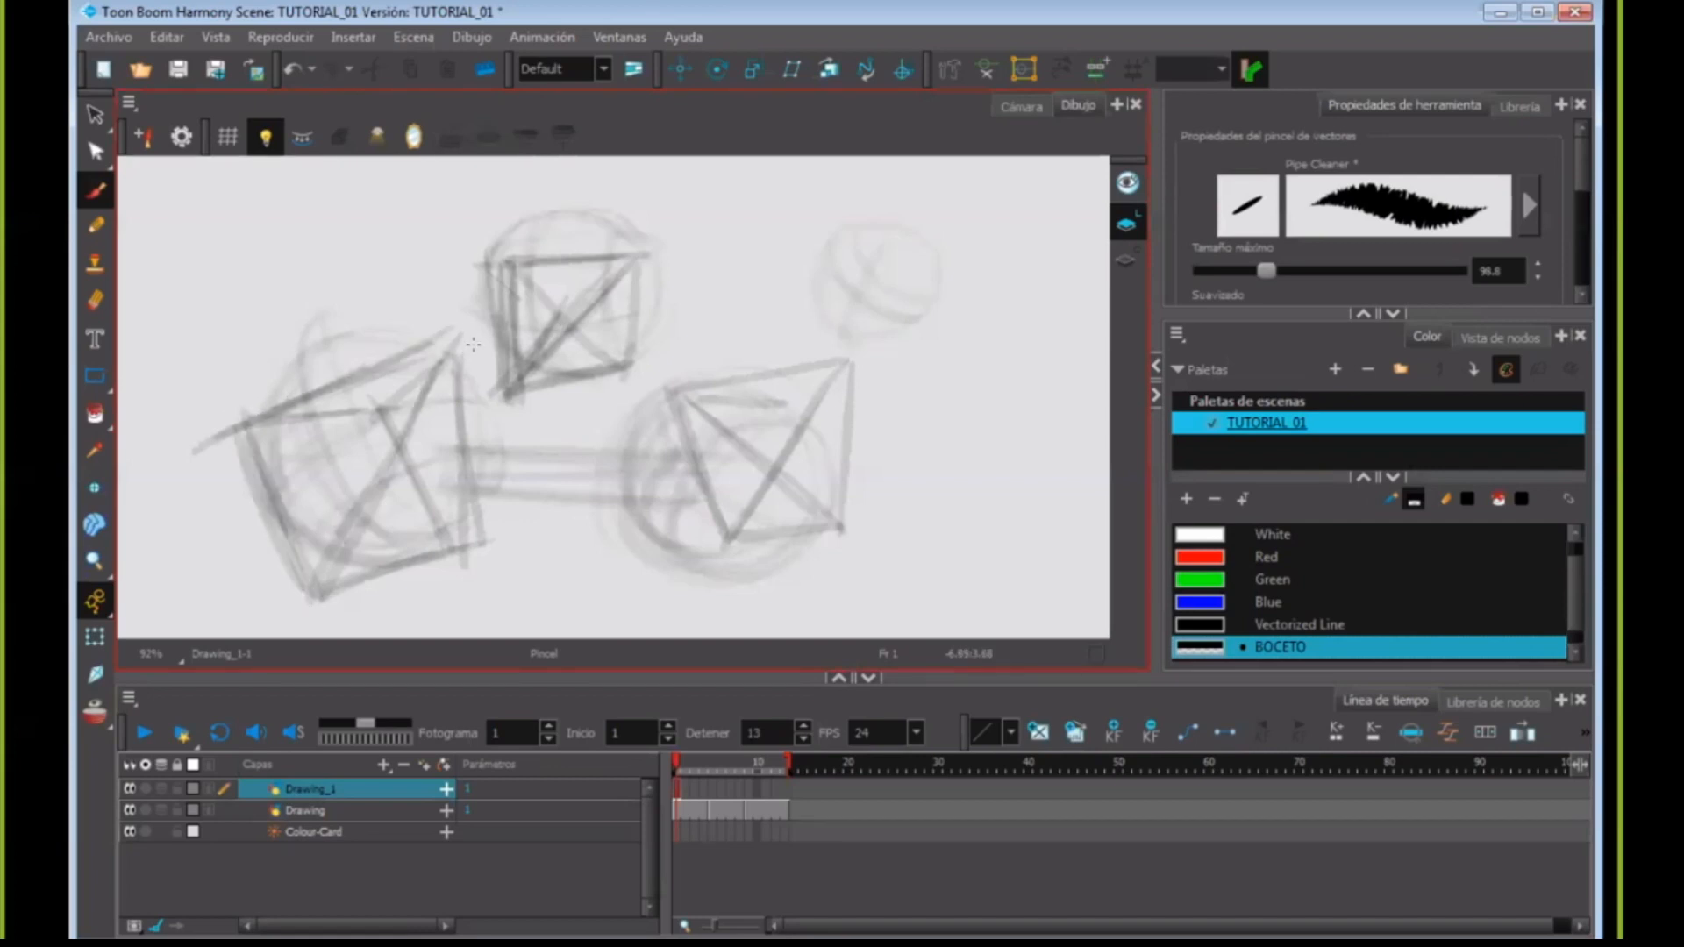
{"action": "left_click_drag", "start_coordinate": [458, 331], "coordinate": [468, 479]}
{"action": "left_click_drag", "start_coordinate": [324, 588], "coordinate": [429, 551]}
{"action": "left_click_drag", "start_coordinate": [684, 399], "coordinate": [722, 551]}
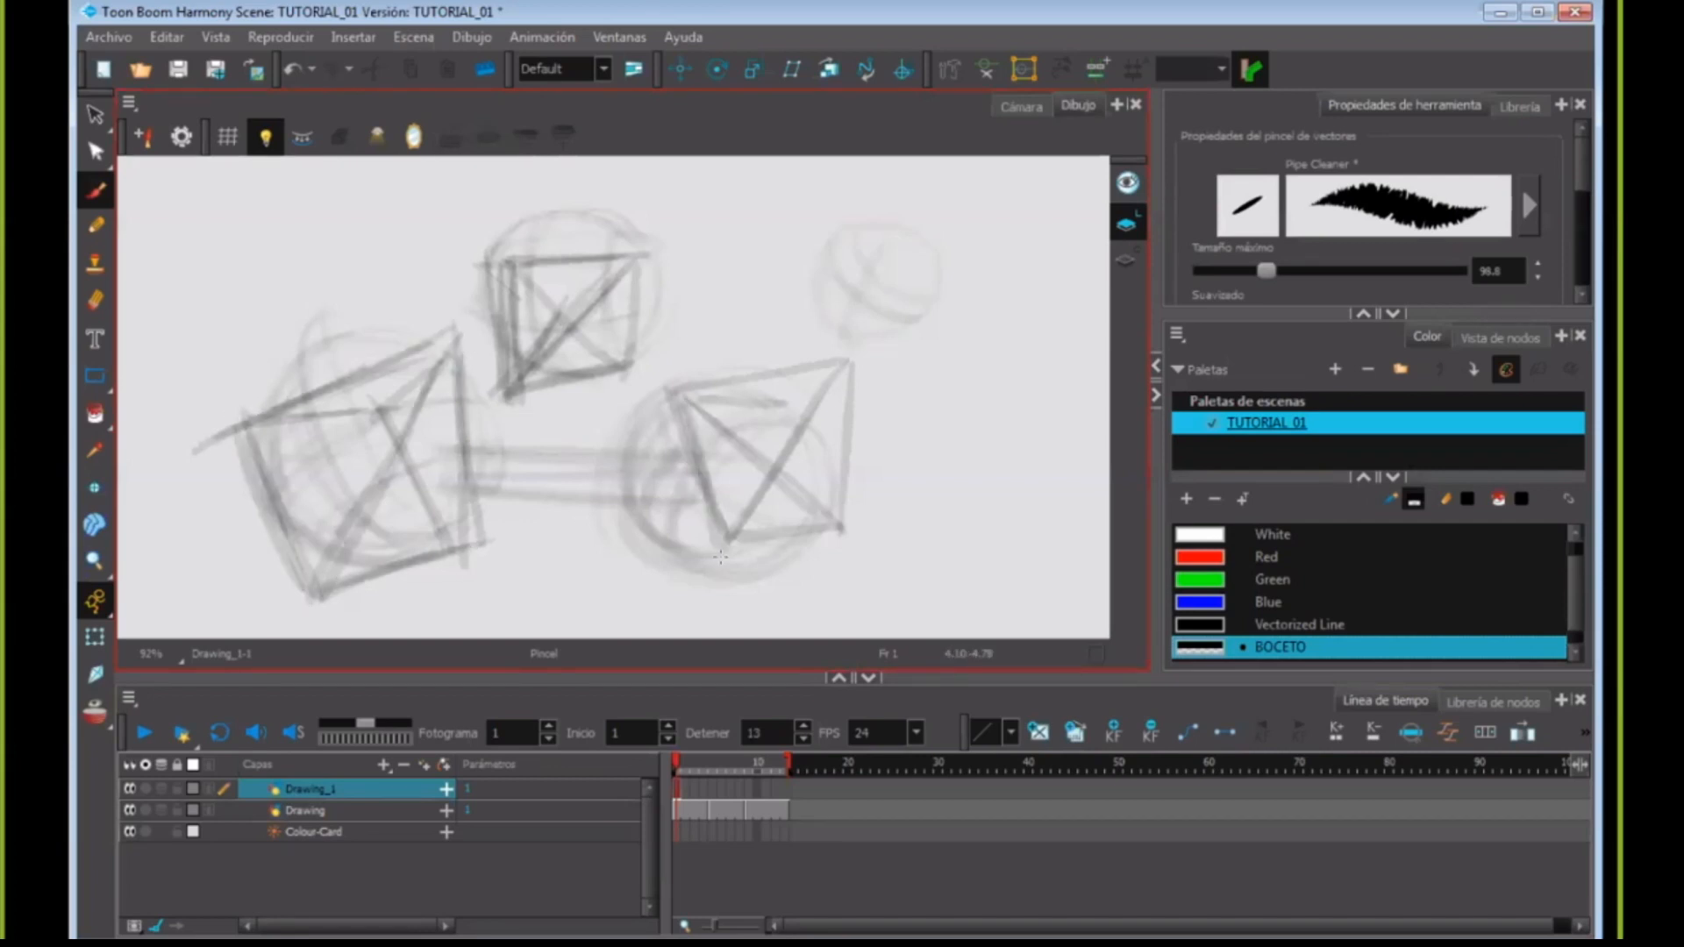
- Look through the drawings at different frames of the Drawing layer
{"action": "left_click", "coordinate": [693, 809]}
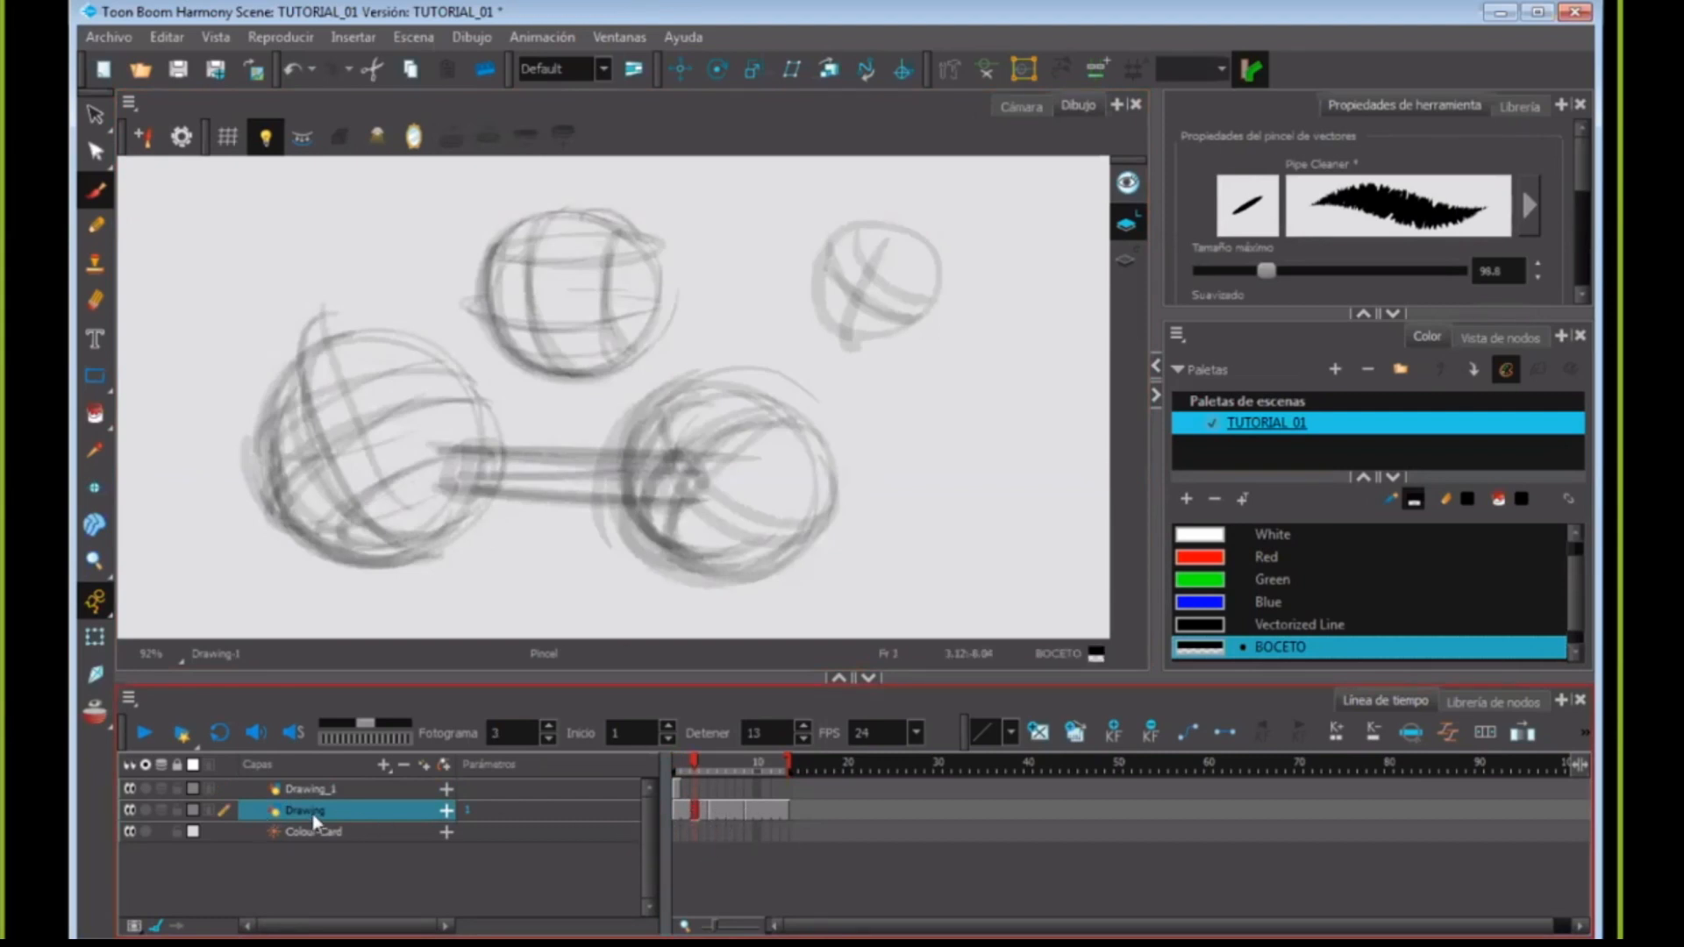
{"action": "left_click", "coordinate": [722, 814]}
{"action": "left_click", "coordinate": [766, 814]}
{"action": "left_click", "coordinate": [721, 816]}
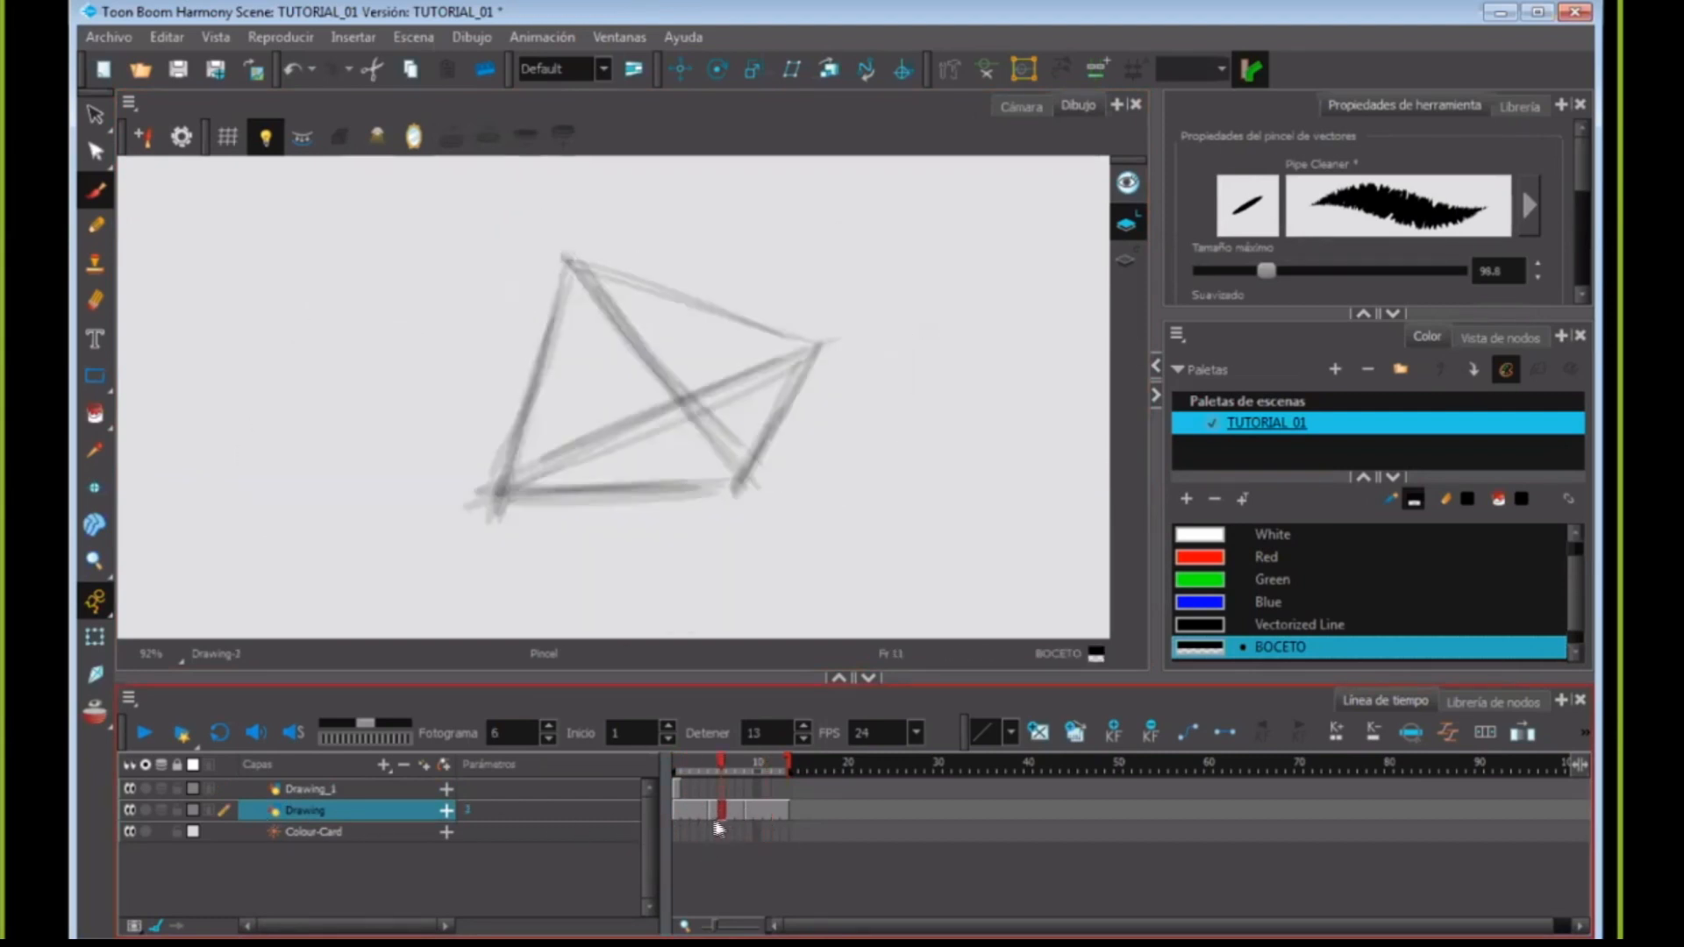
- Extend the playback range to frame 19, select empty frame 14 of the Drawing layer and enable onion skin
{"action": "left_click", "coordinate": [757, 816]}
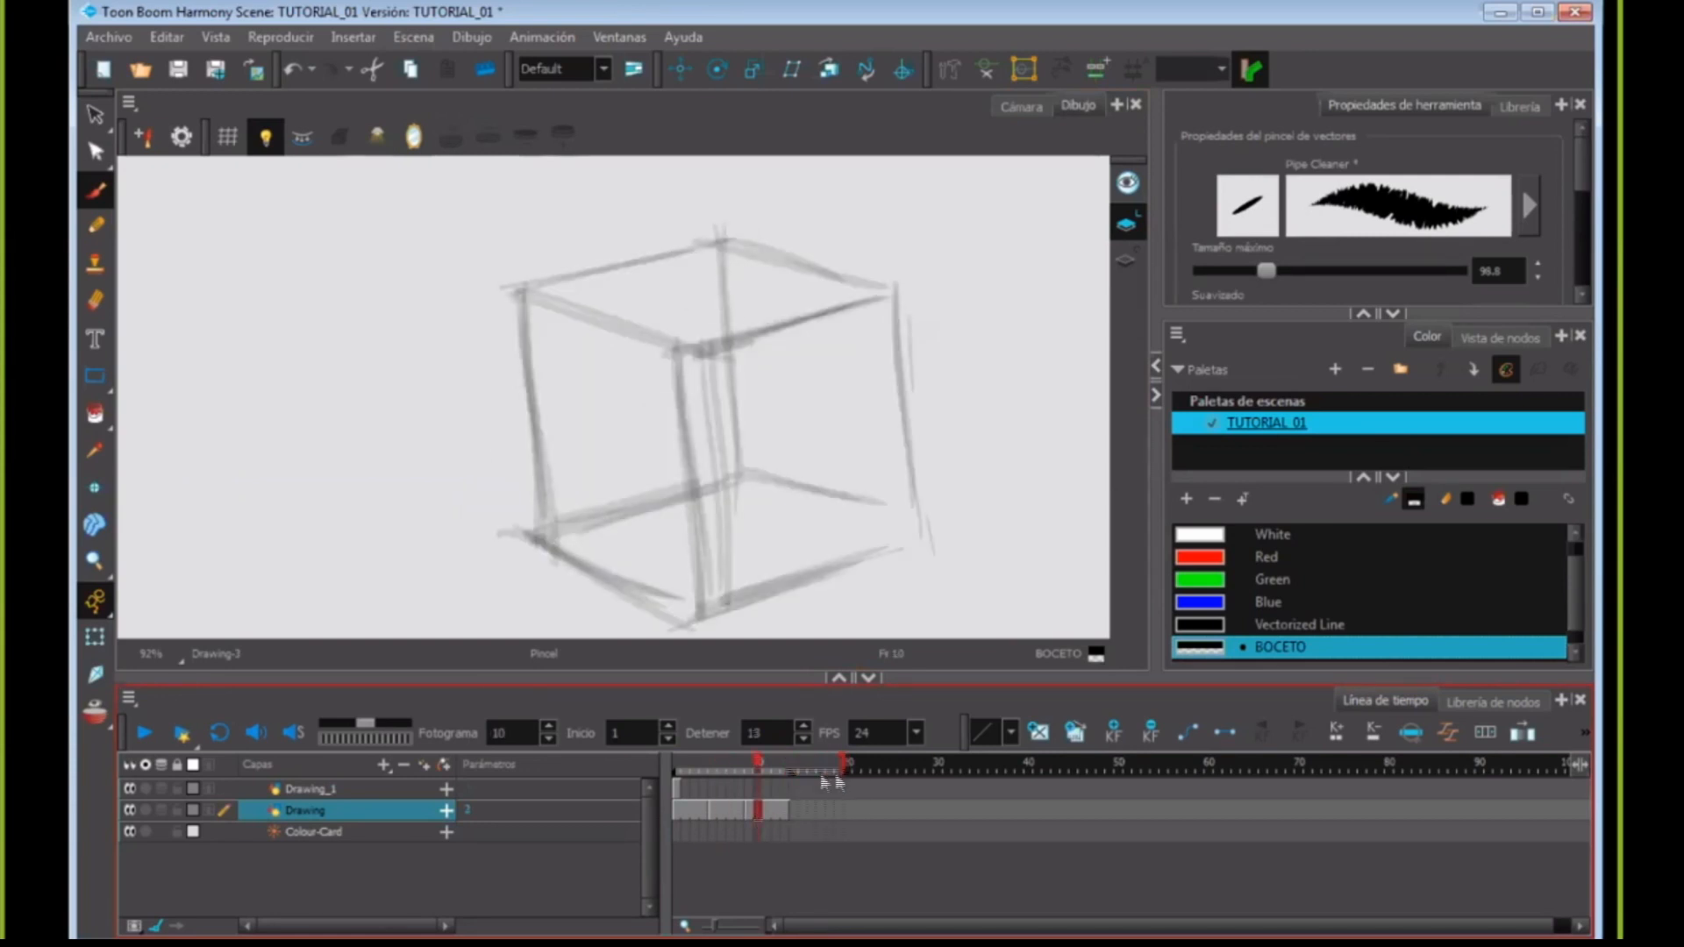
{"action": "left_click", "coordinate": [794, 813]}
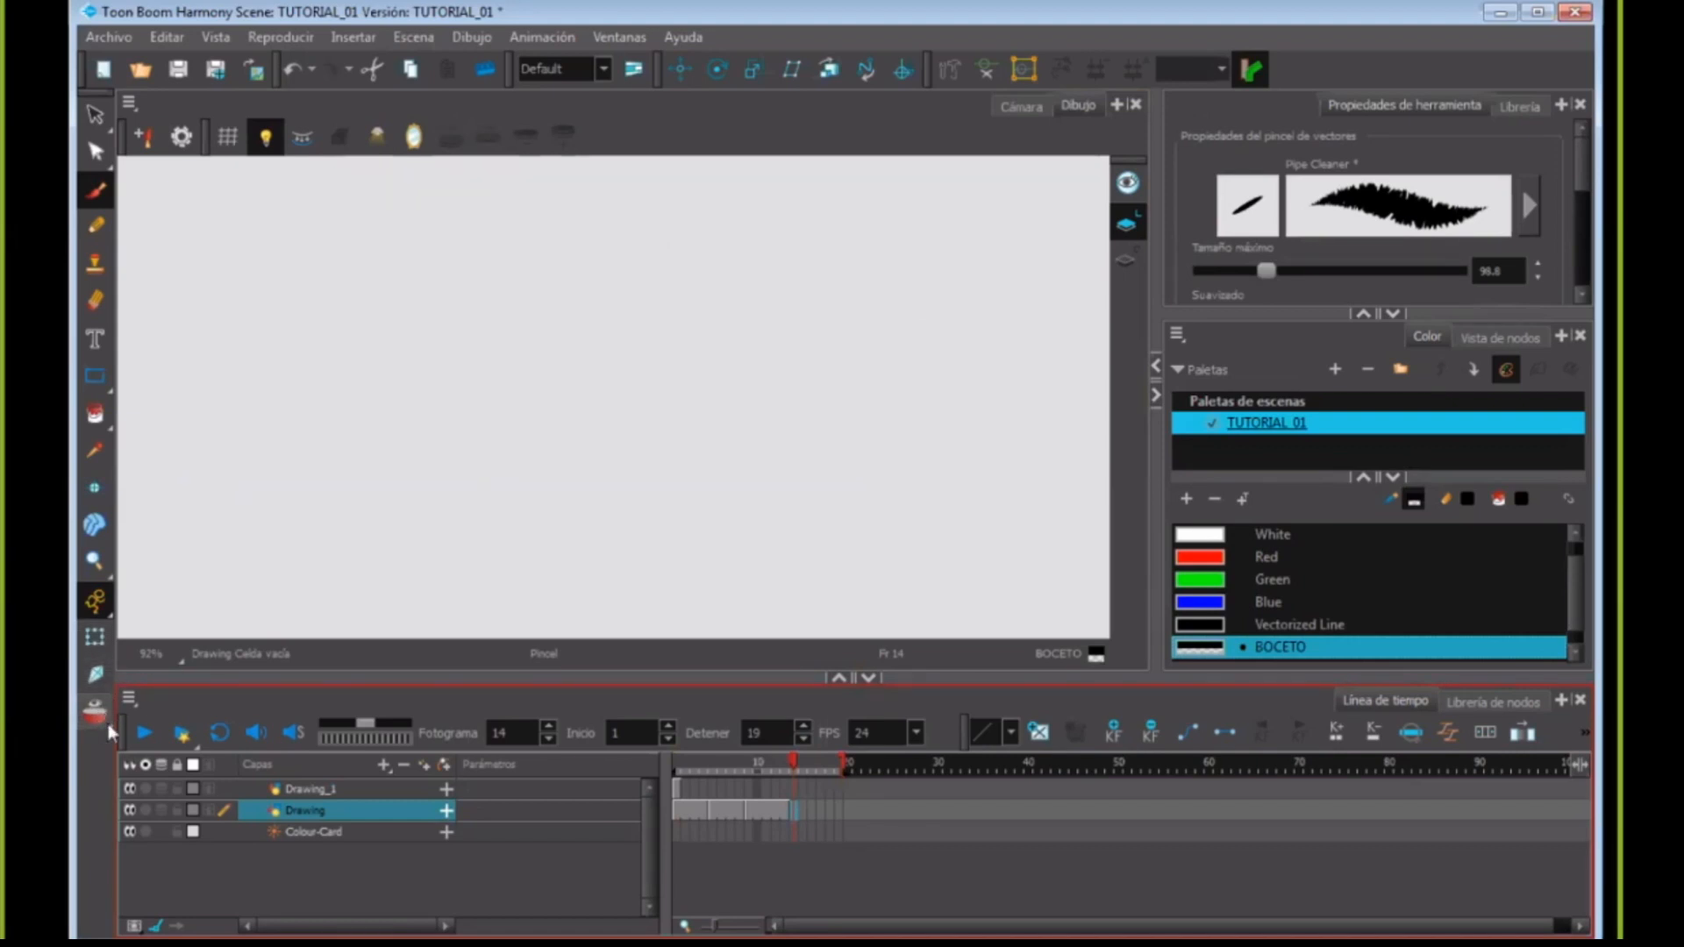
{"action": "left_click", "coordinate": [94, 718]}
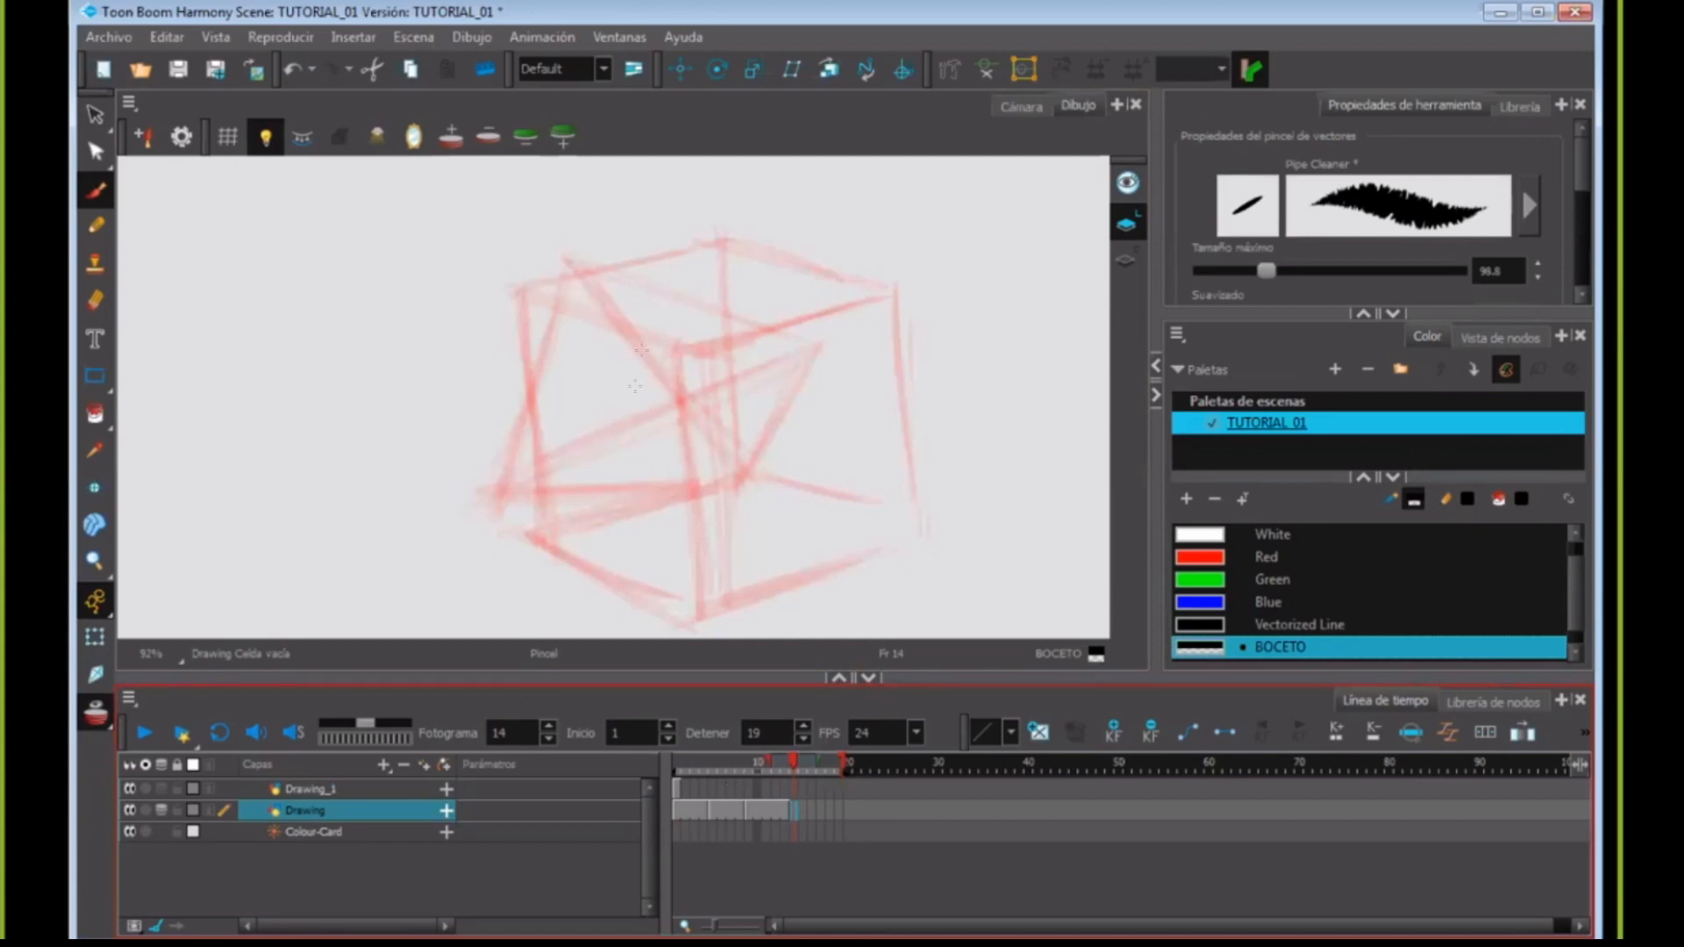
- Move between frames of the Drawing layer to compare each drawing with its onion-skinned neighbours, ending at frame 13
{"action": "left_click_drag", "start_coordinate": [787, 769], "coordinate": [730, 767]}
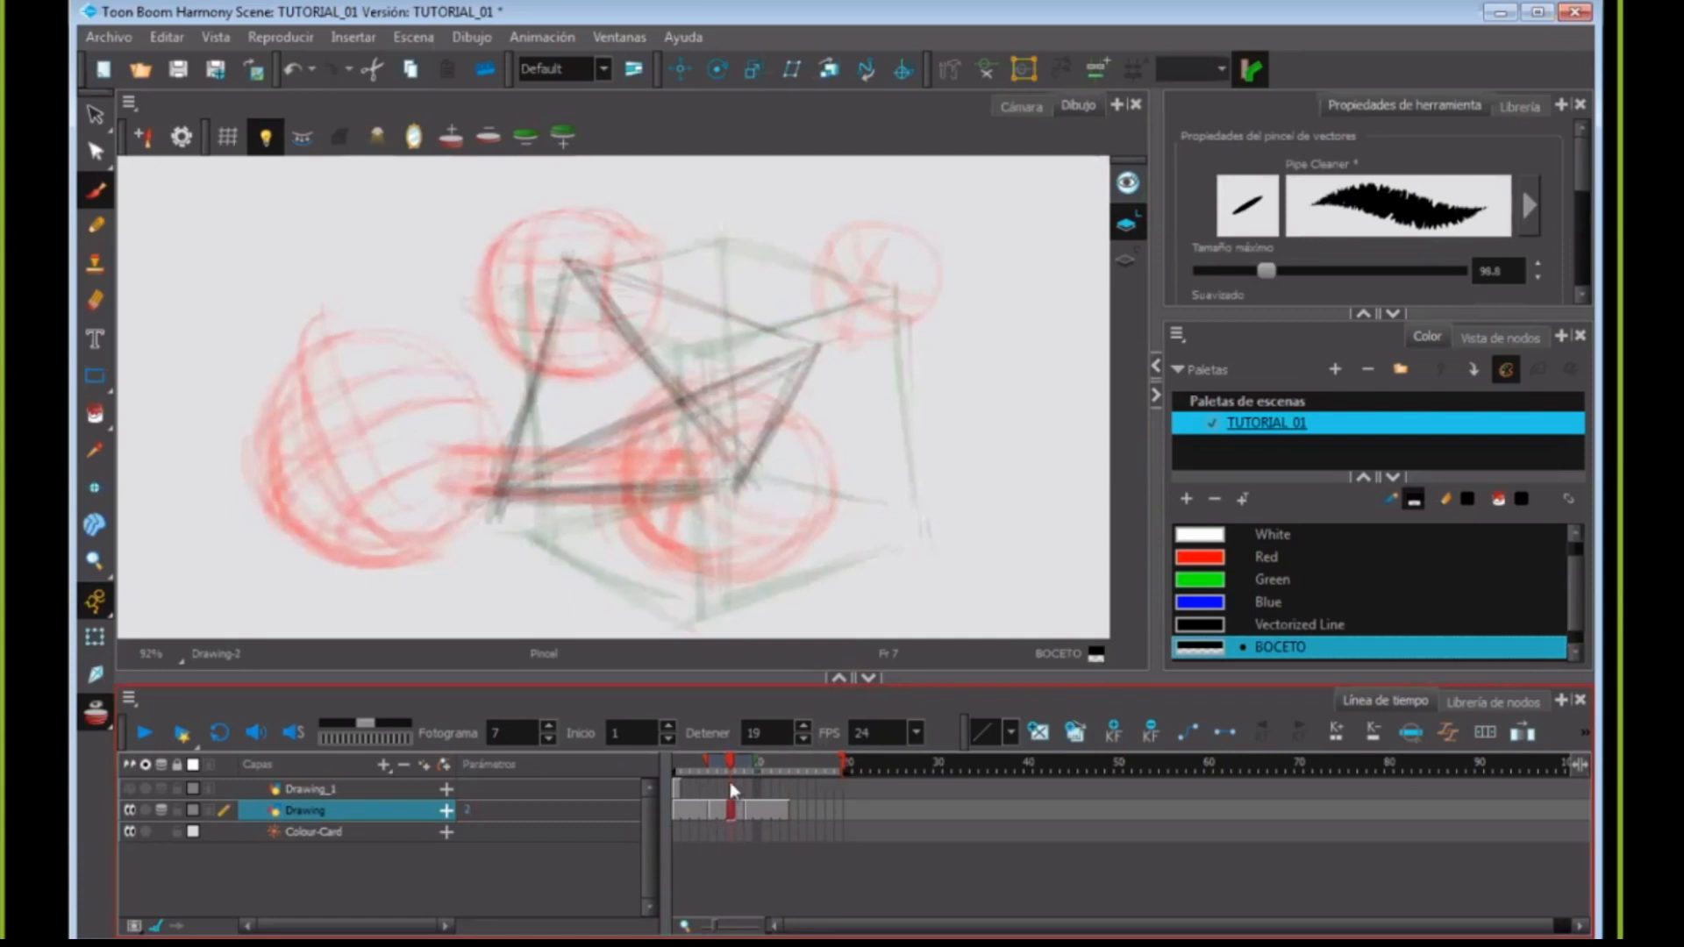
{"action": "mouse_move", "coordinate": [733, 768]}
{"action": "left_mouse_down"}
{"action": "mouse_move", "coordinate": [679, 766]}
{"action": "mouse_move", "coordinate": [719, 756]}
{"action": "left_mouse_up"}
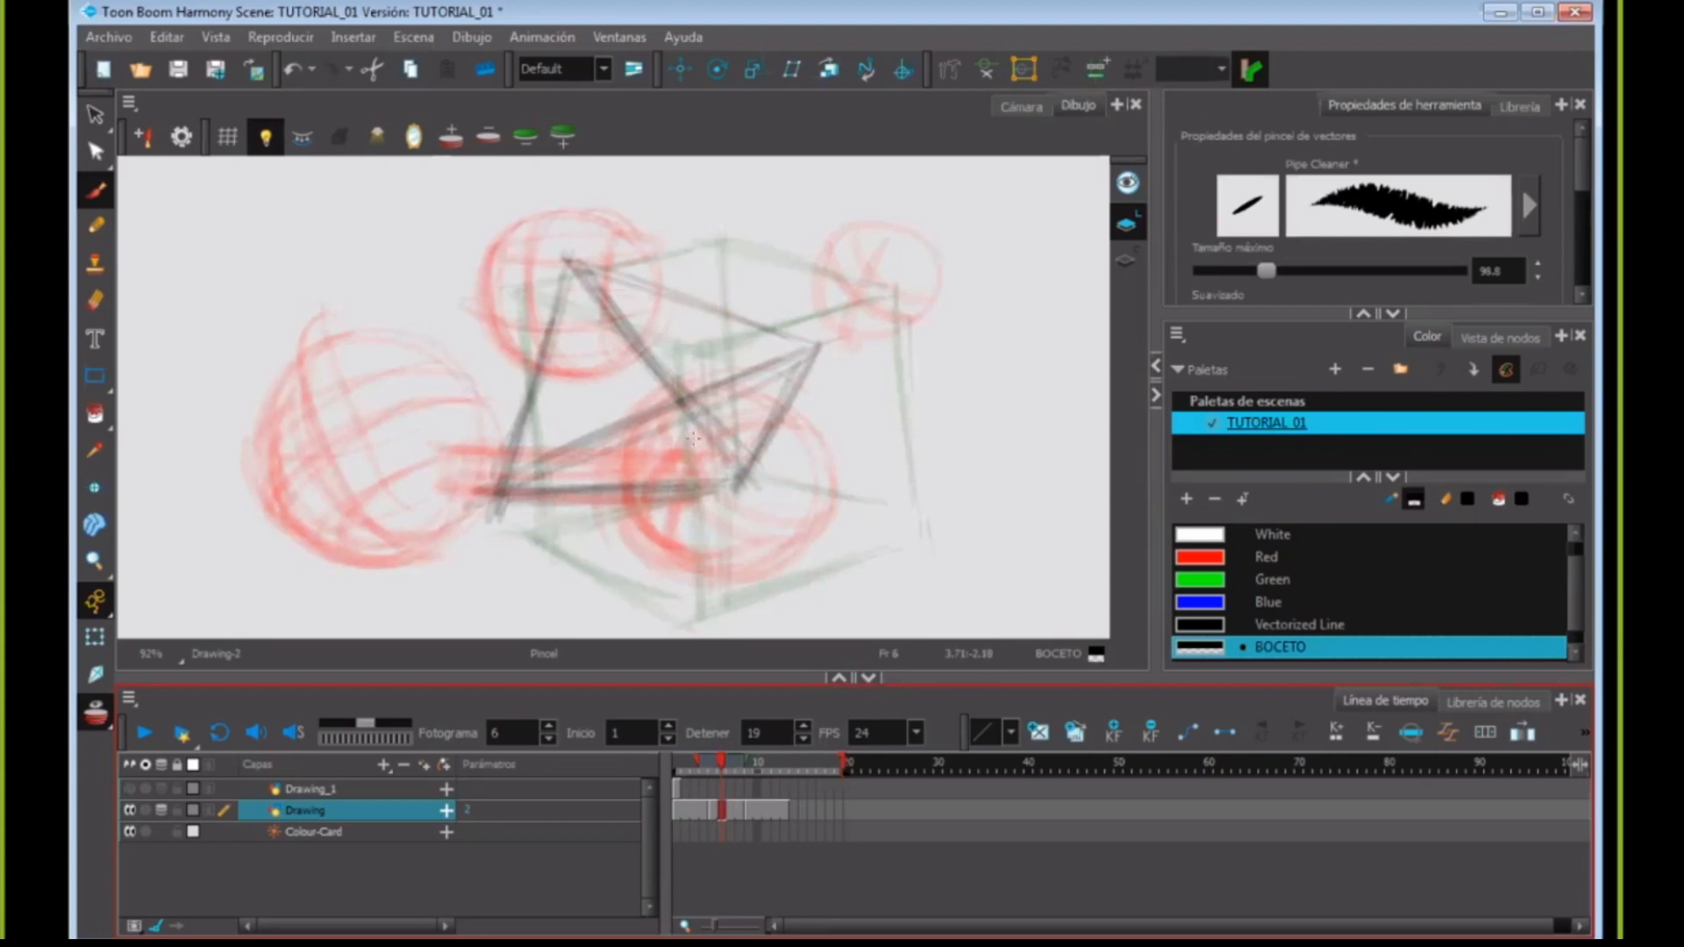
{"action": "key", "text": "g"}
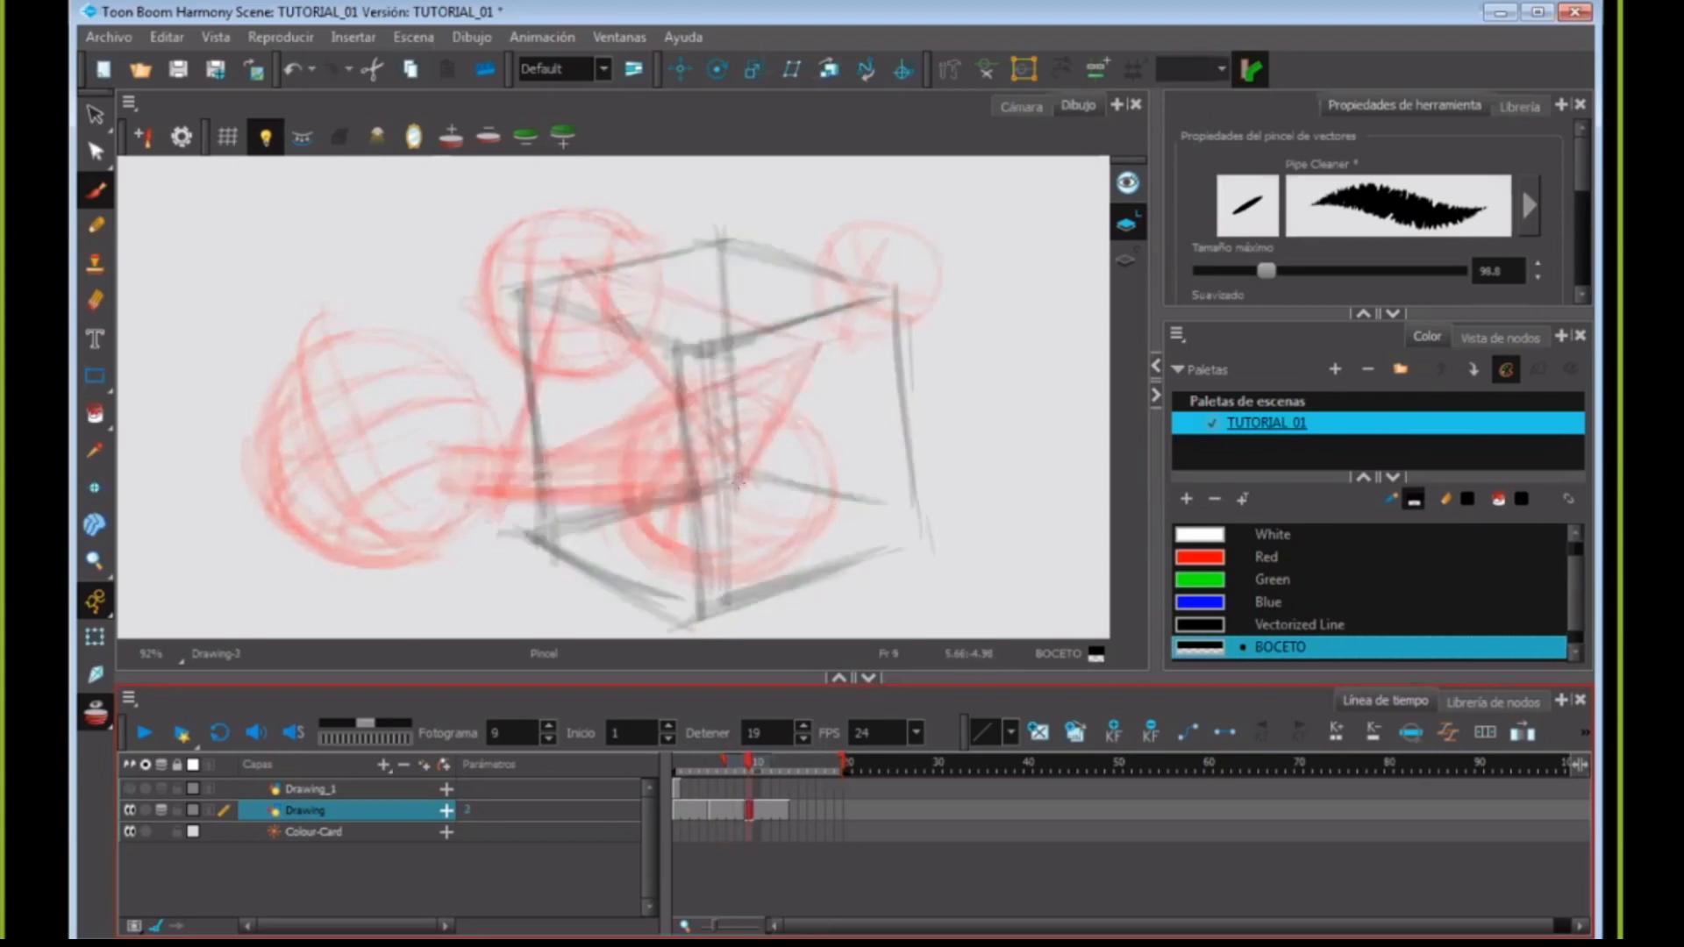
{"action": "key", "text": "f"}
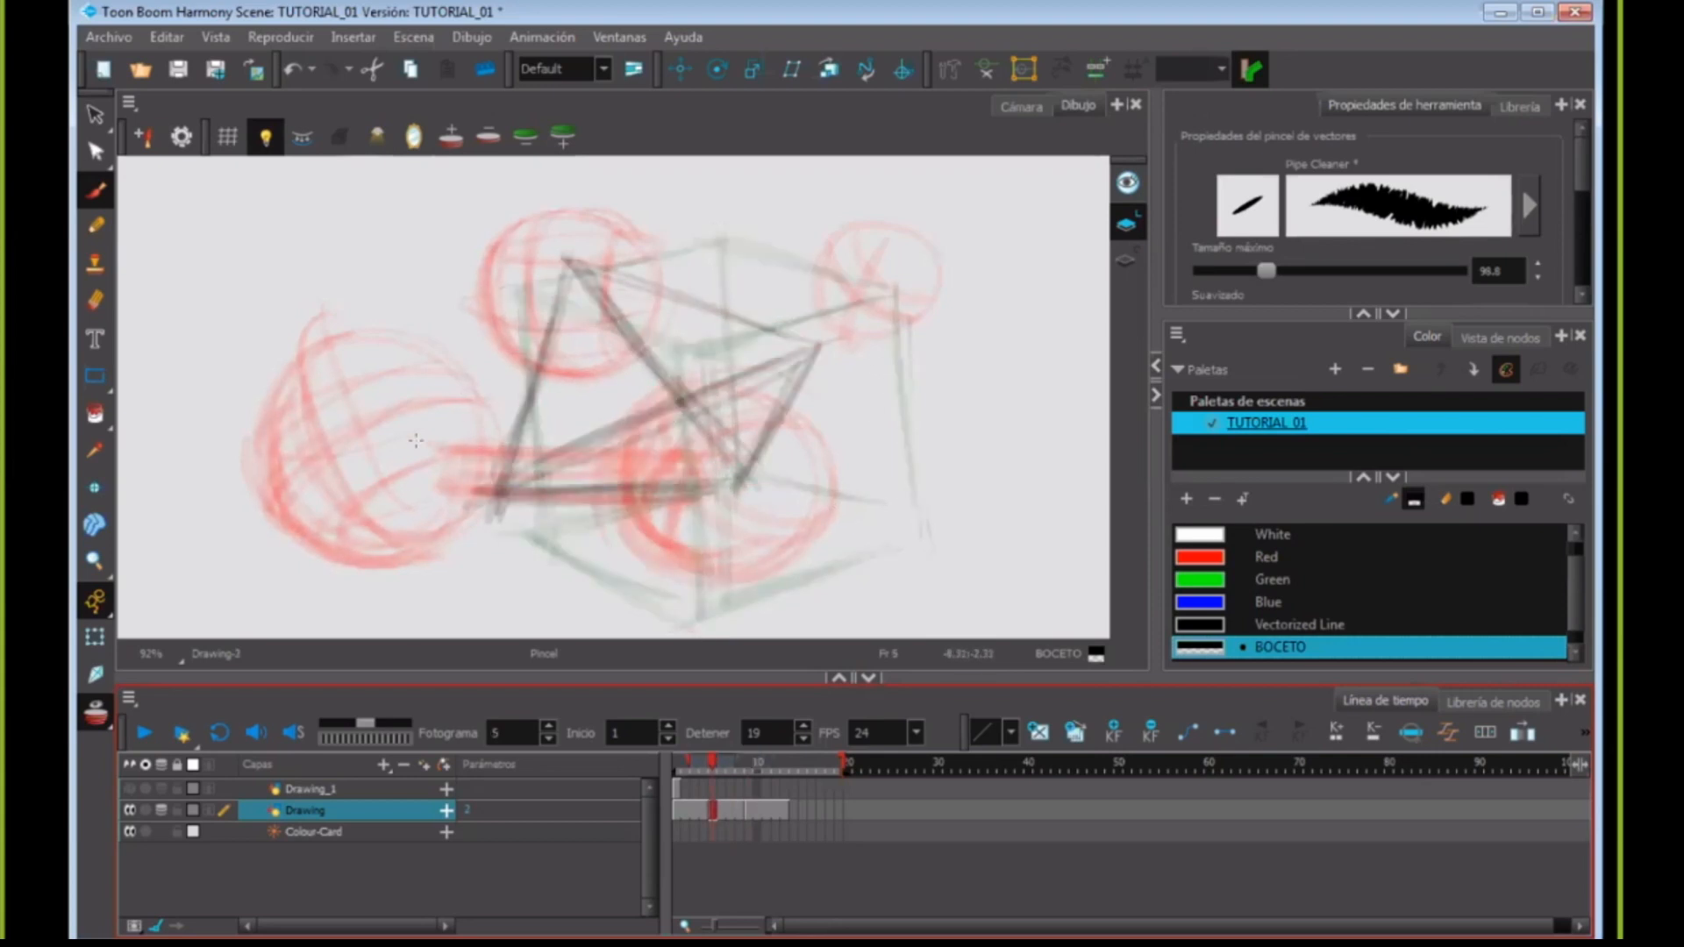
{"action": "key", "text": "f"}
{"action": "key", "text": "g"}
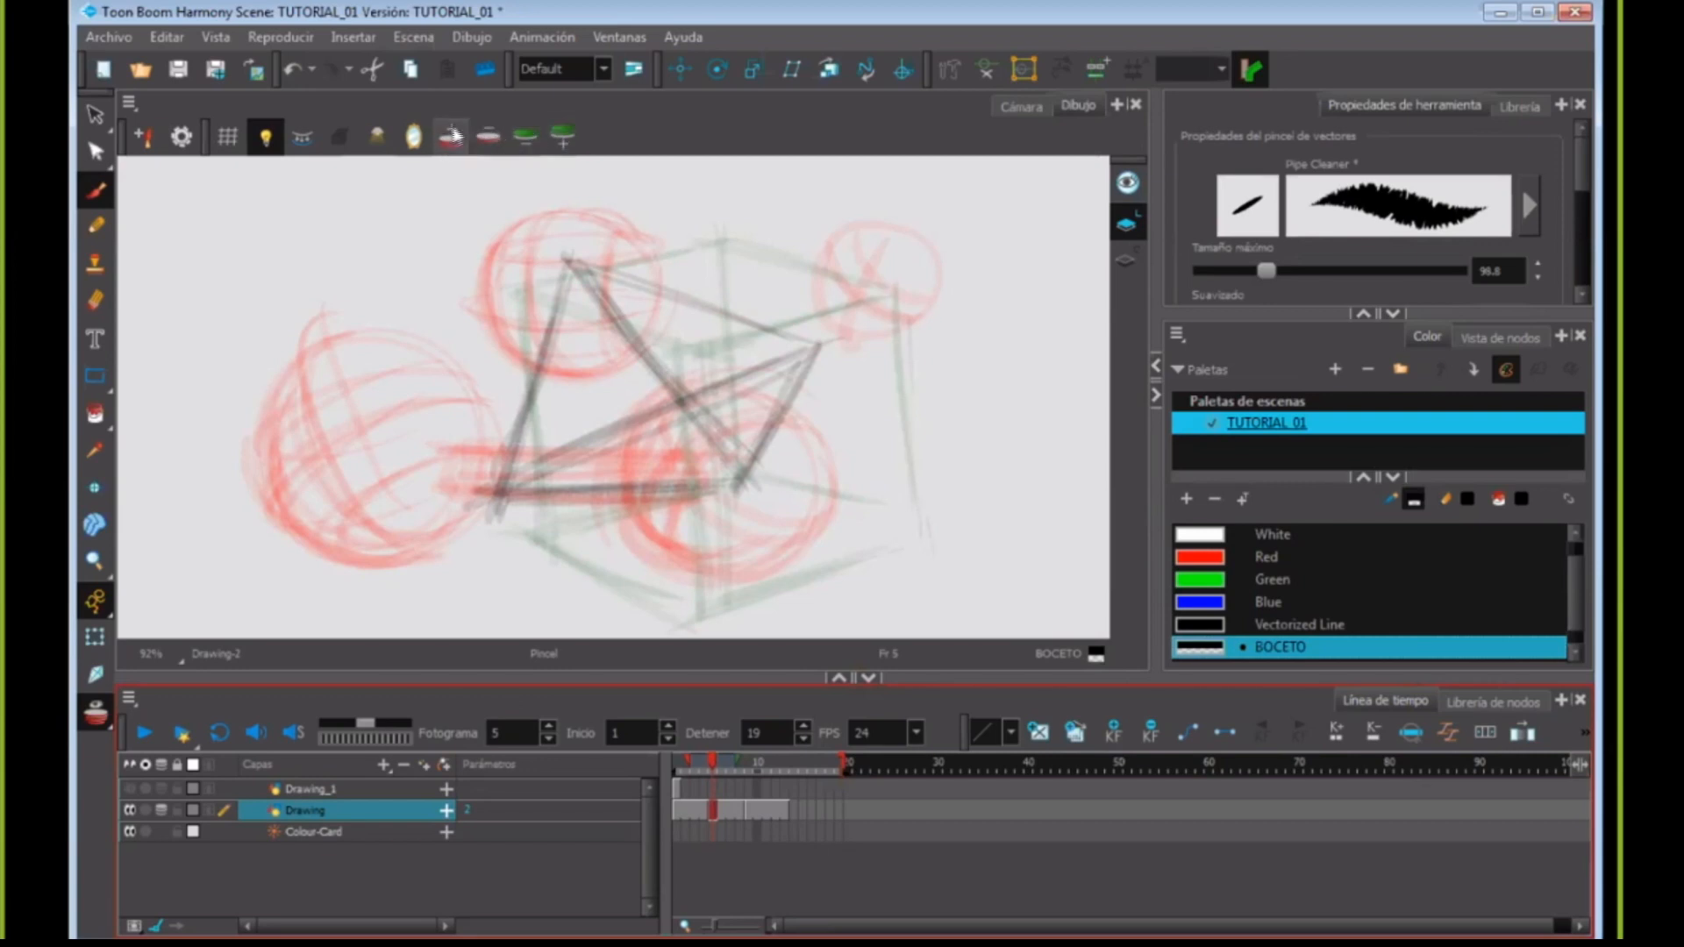
{"action": "left_click", "coordinate": [750, 770]}
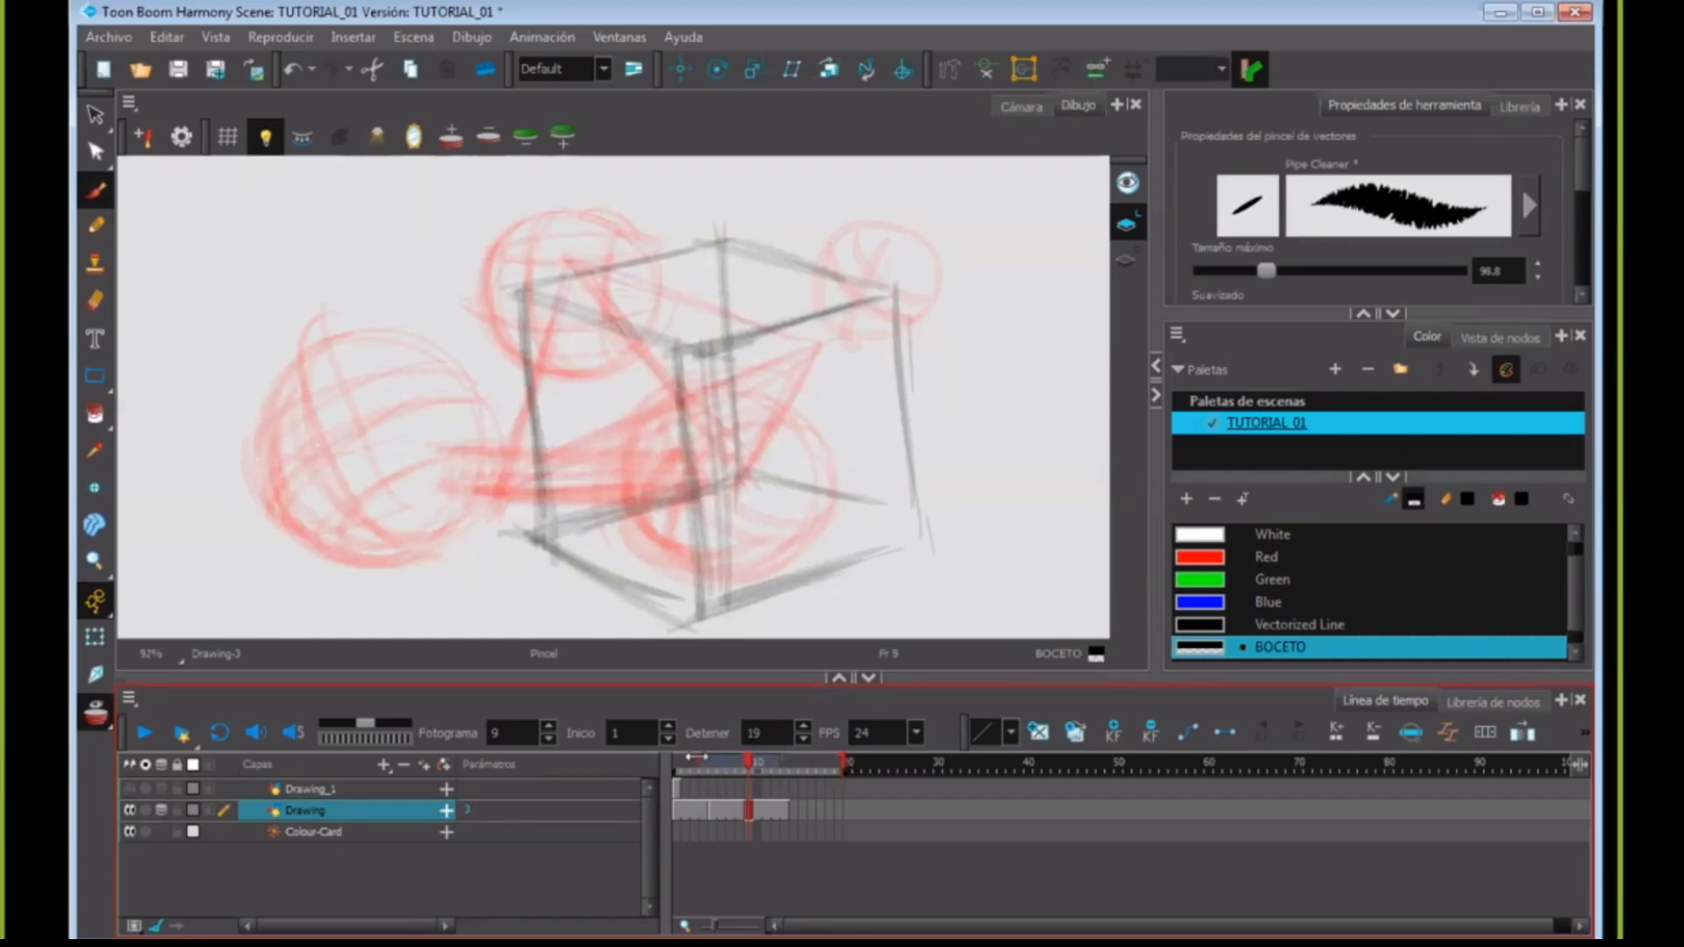
{"action": "mouse_move", "coordinate": [789, 765]}
{"action": "left_mouse_down"}
{"action": "mouse_move", "coordinate": [769, 768]}
{"action": "mouse_move", "coordinate": [787, 773]}
{"action": "left_mouse_up"}
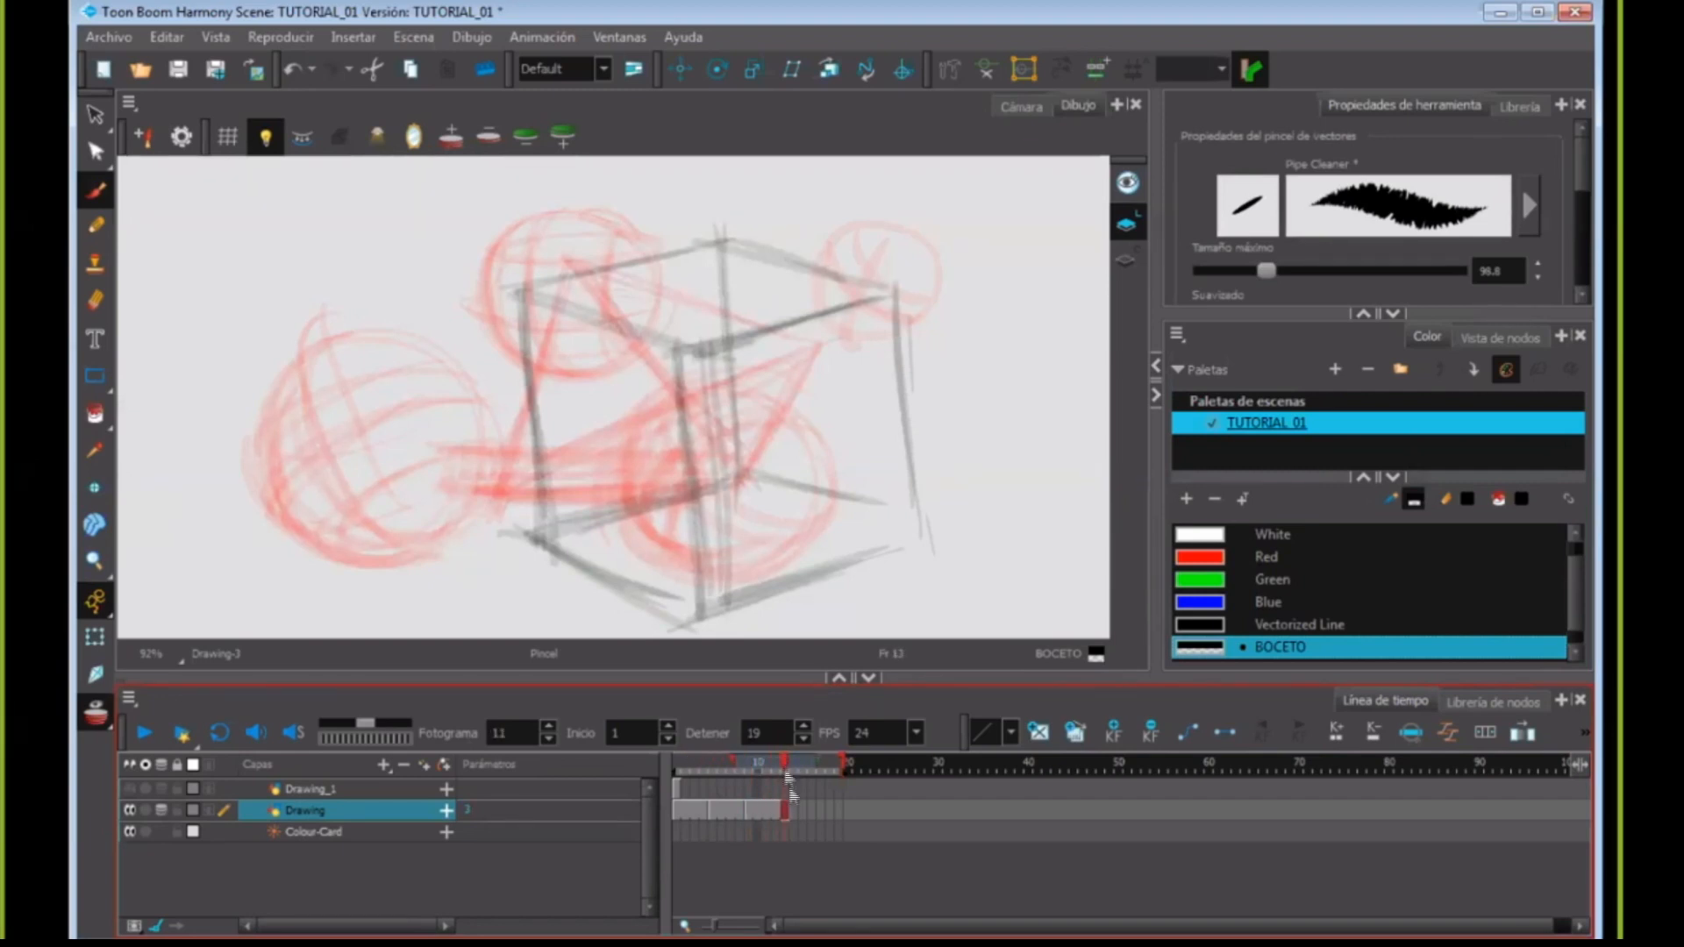
- Select empty frame 14 of the Drawing layer and reduce the onion skin to one previous drawing
{"action": "left_click", "coordinate": [796, 816]}
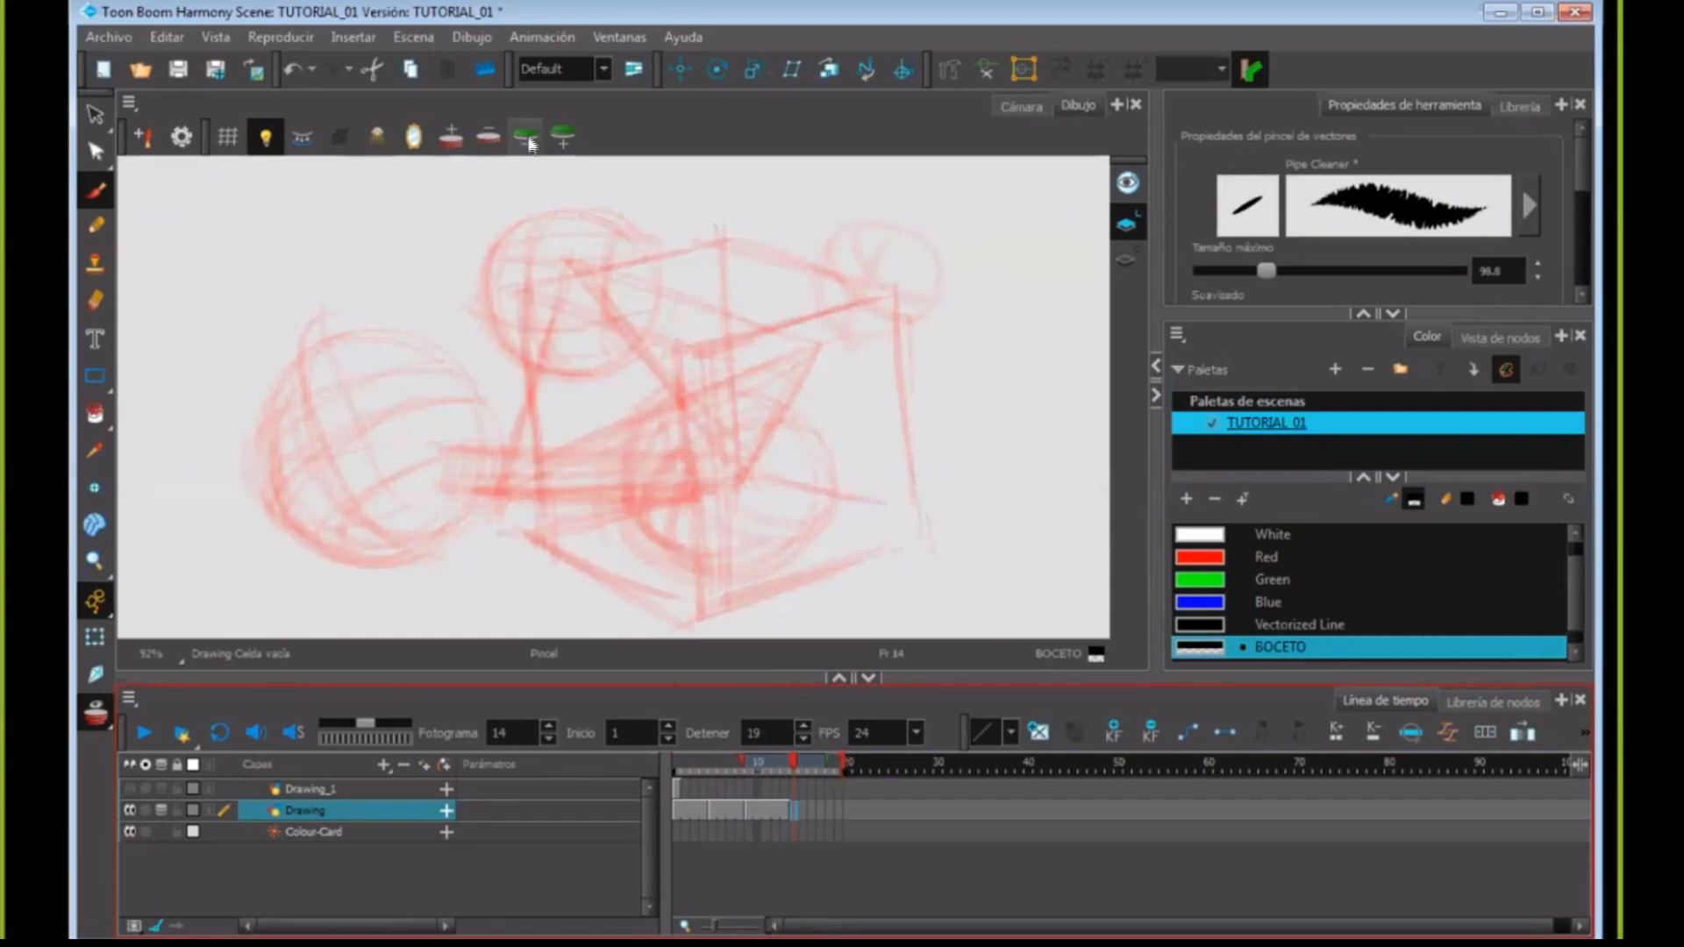
{"action": "left_click", "coordinate": [488, 137]}
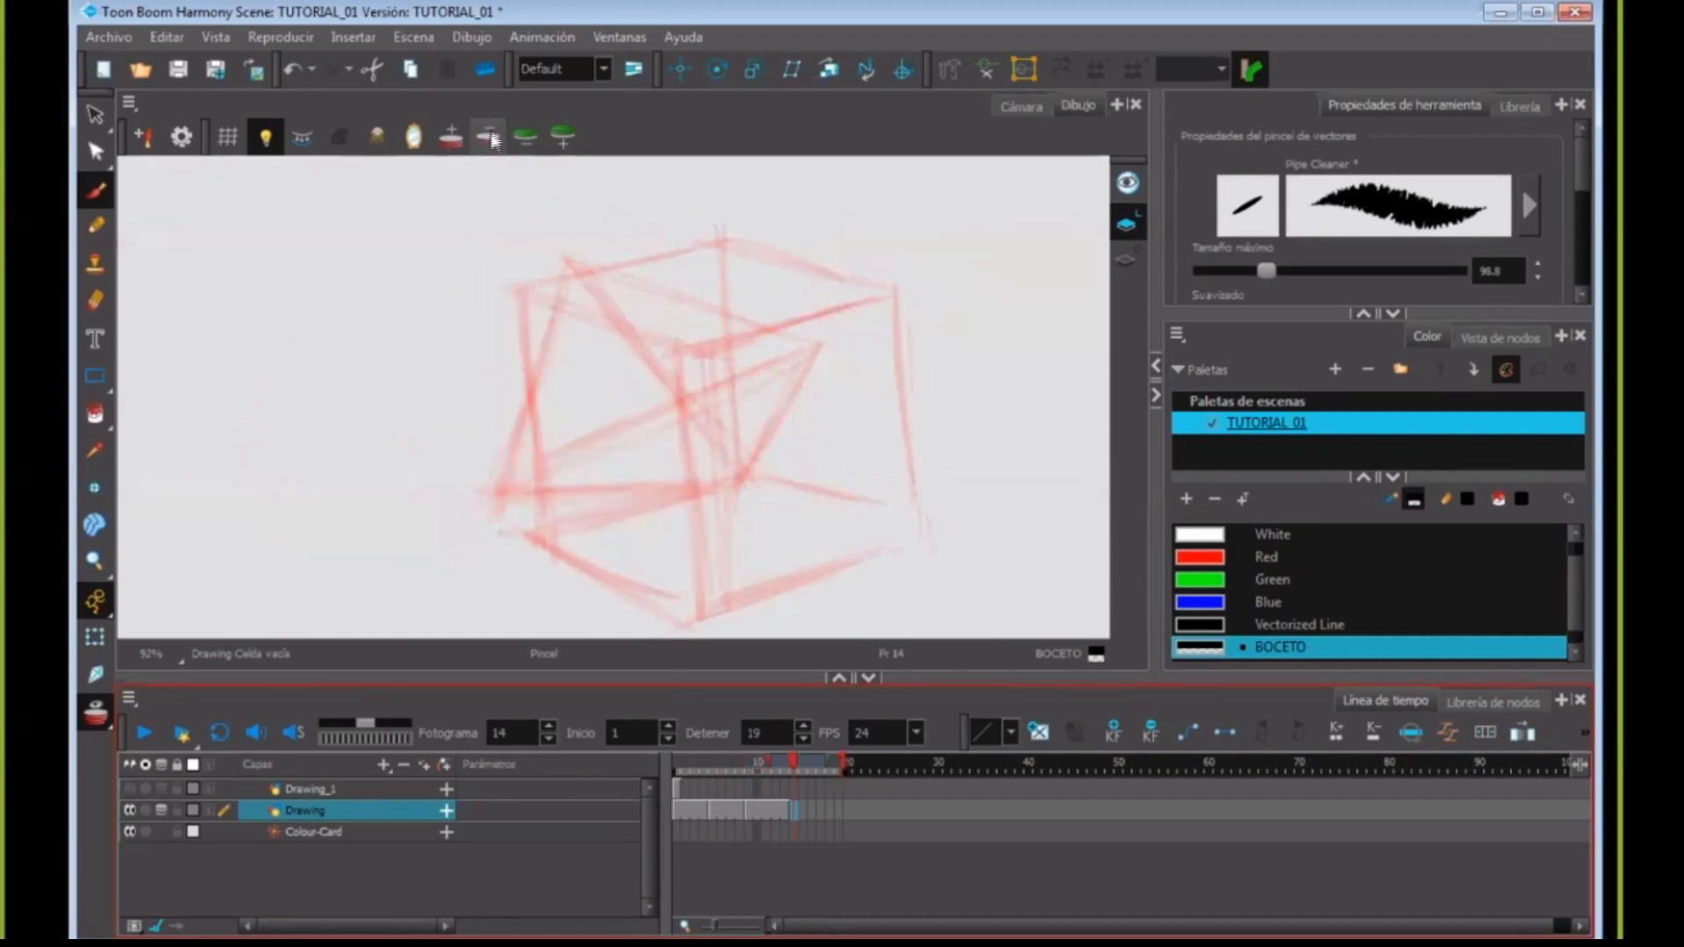
{"action": "left_click", "coordinate": [489, 139]}
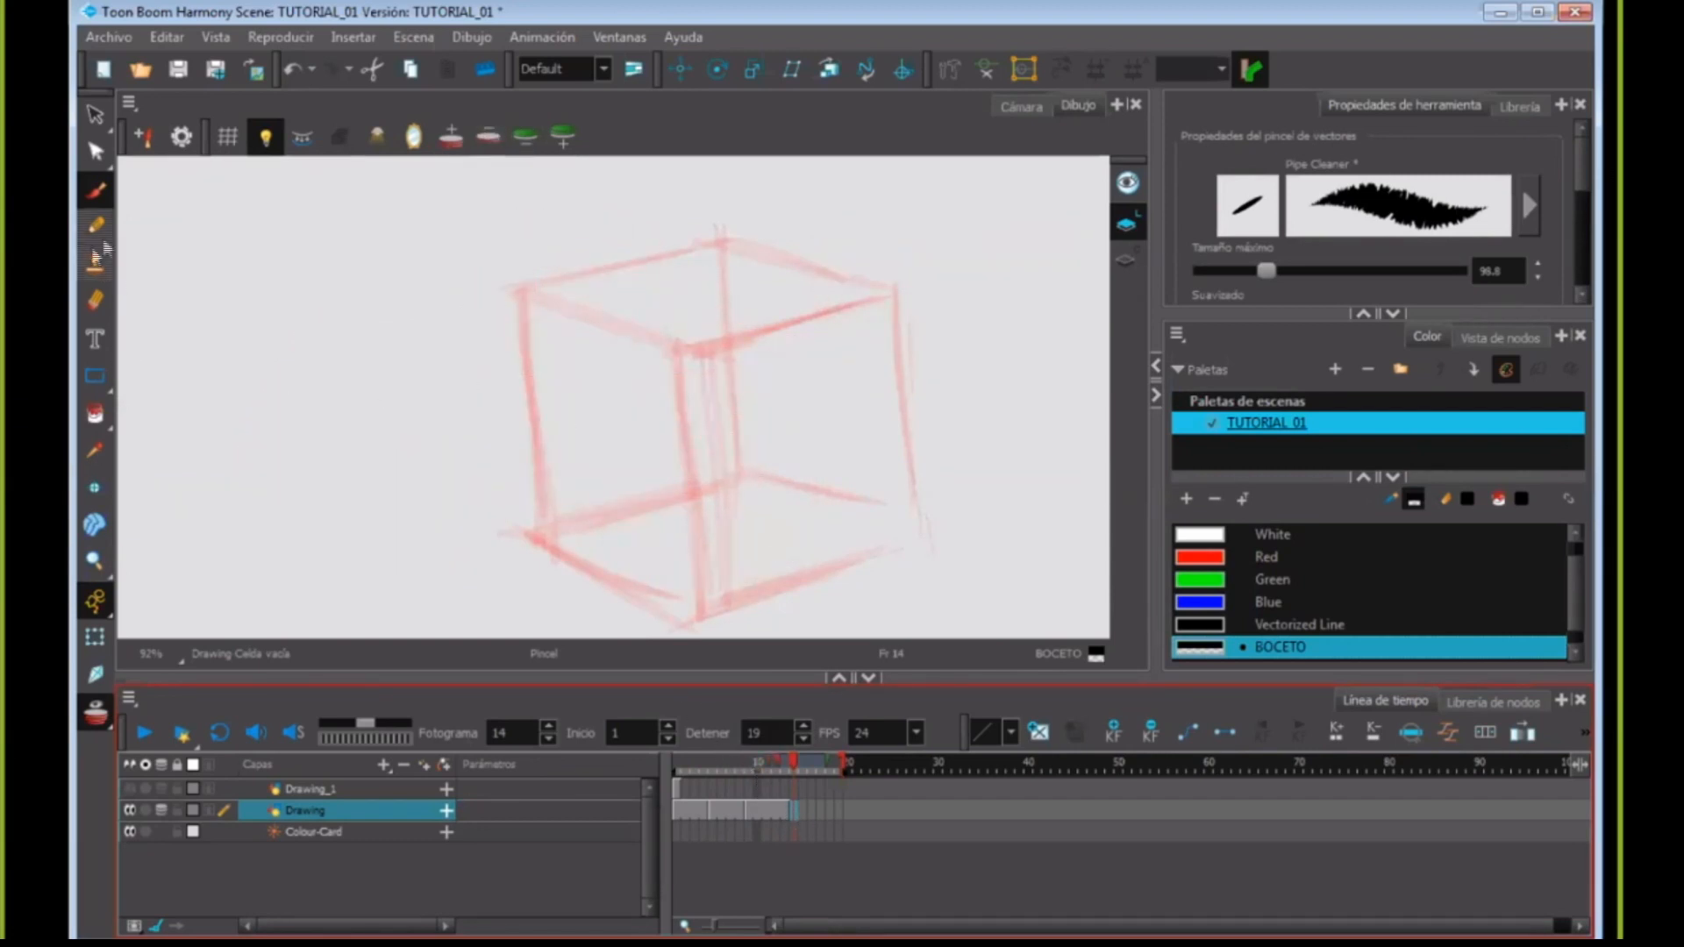
- Sketch the top face, the front and right vertical edges, and the first lower edges of a turned cube at frame 14
{"action": "left_click_drag", "start_coordinate": [808, 480], "coordinate": [754, 443]}
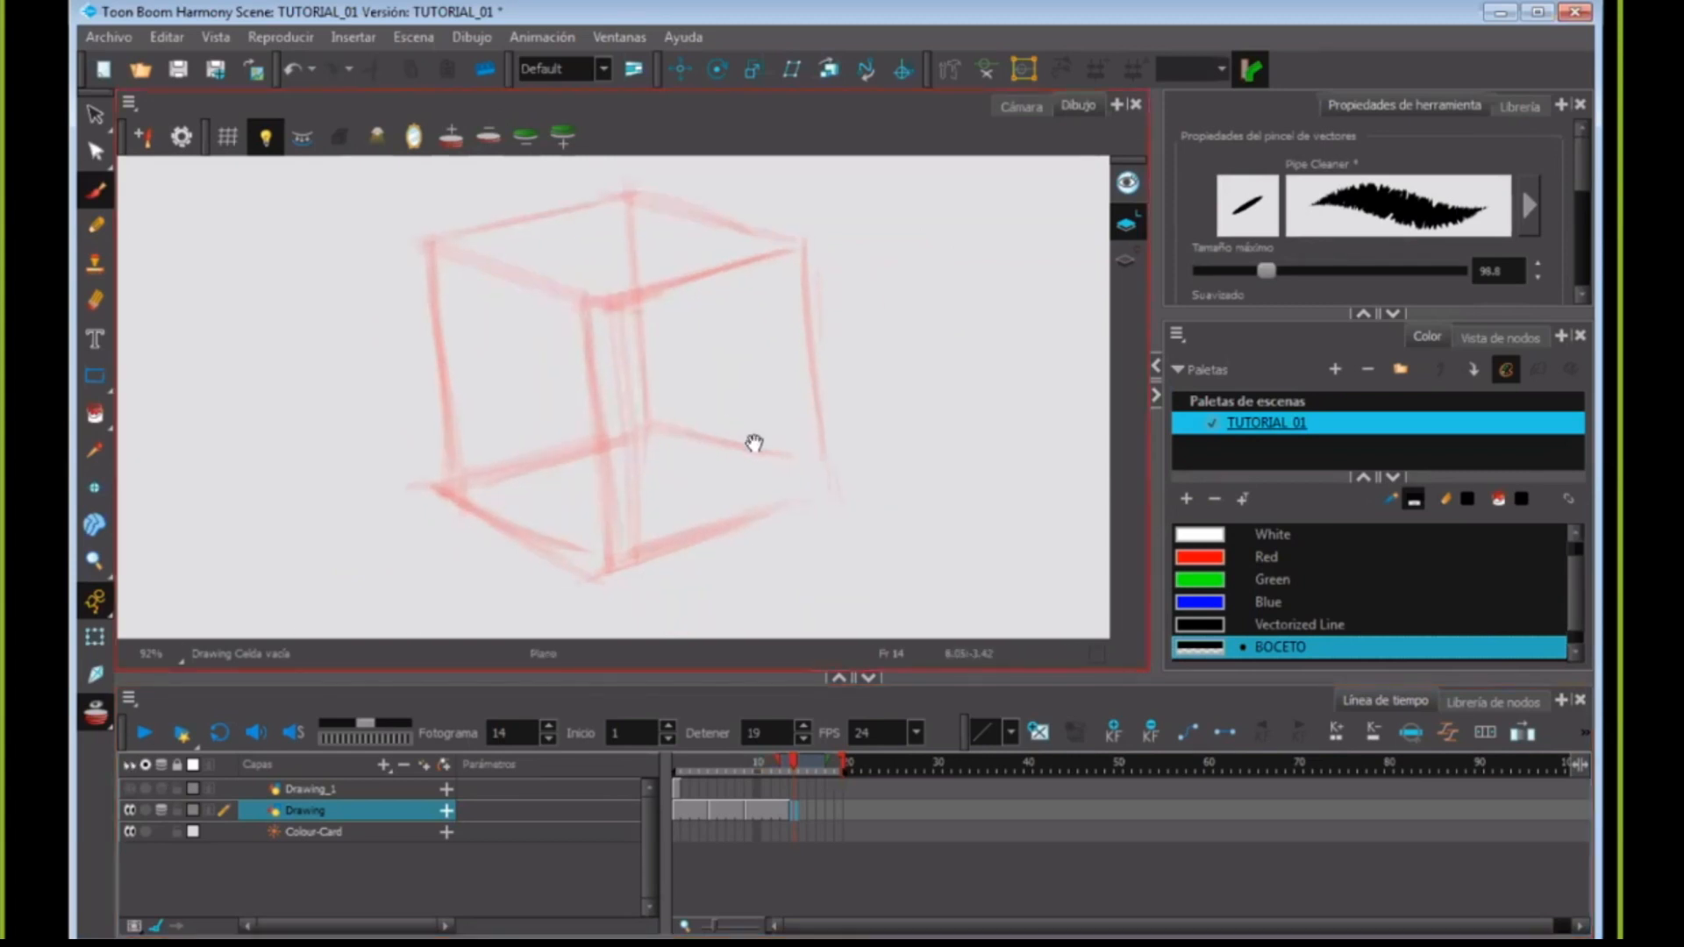
{"action": "mouse_move", "coordinate": [669, 345]}
{"action": "left_mouse_down"}
{"action": "mouse_move", "coordinate": [641, 579]}
{"action": "mouse_move", "coordinate": [625, 588]}
{"action": "left_mouse_up"}
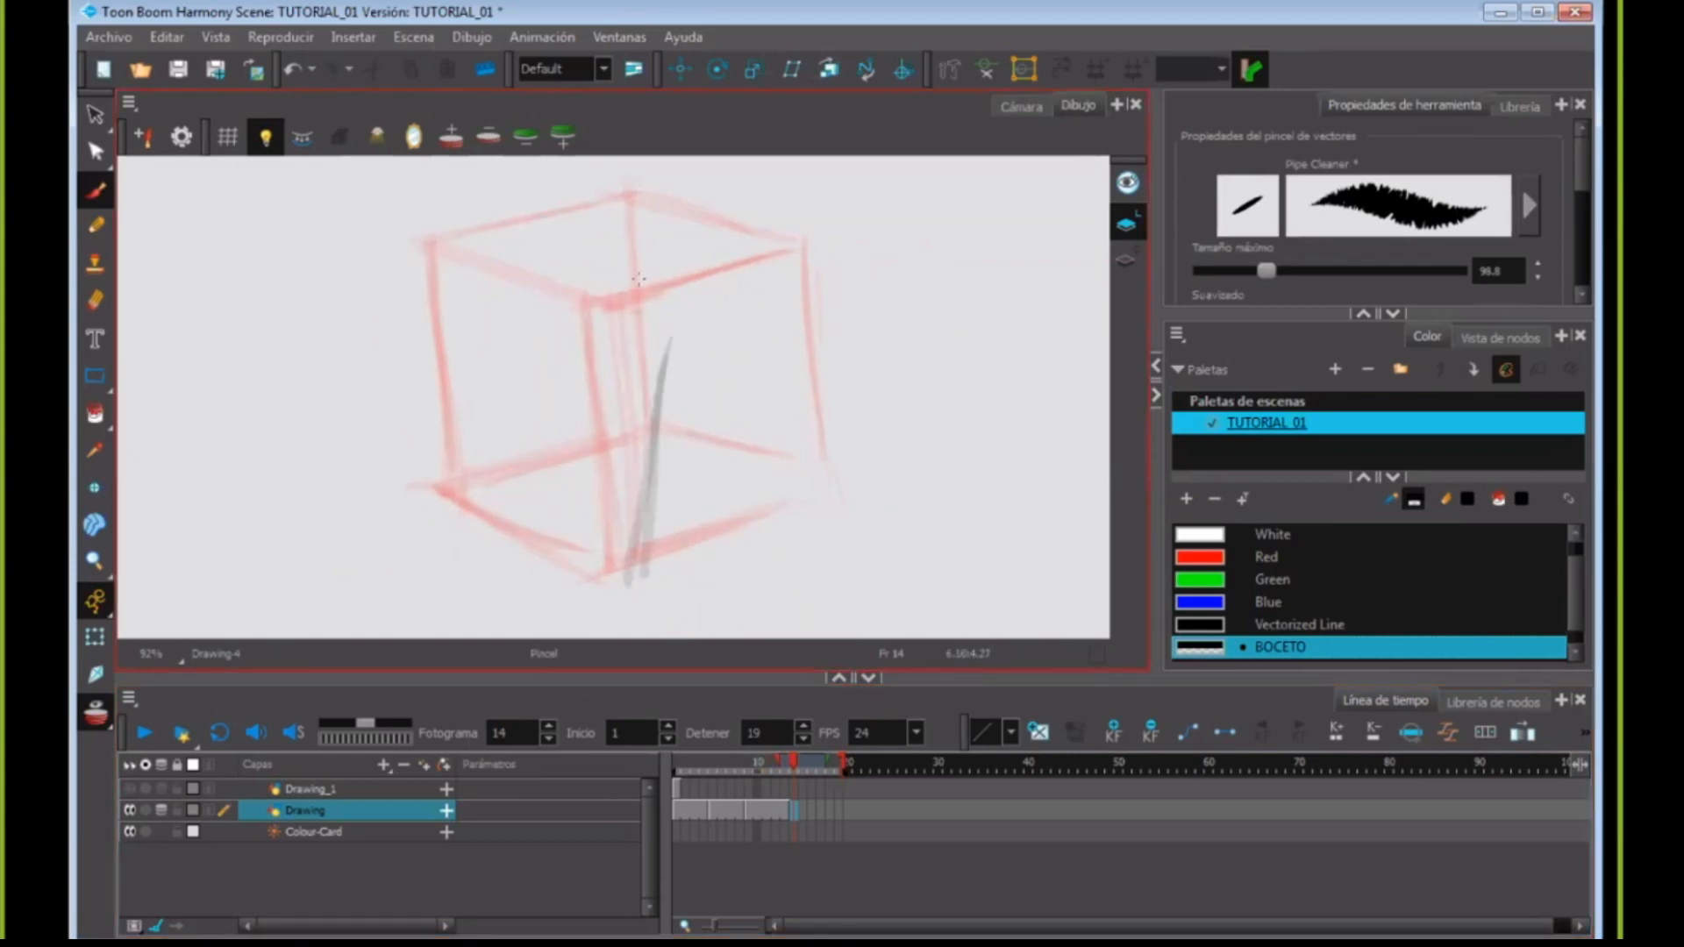
{"action": "mouse_move", "coordinate": [656, 327]}
{"action": "left_mouse_down"}
{"action": "mouse_move", "coordinate": [550, 234]}
{"action": "mouse_move", "coordinate": [761, 219]}
{"action": "left_mouse_up"}
{"action": "mouse_move", "coordinate": [549, 232]}
{"action": "left_mouse_down"}
{"action": "mouse_move", "coordinate": [668, 348]}
{"action": "mouse_move", "coordinate": [900, 335]}
{"action": "left_mouse_up"}
{"action": "mouse_move", "coordinate": [769, 221]}
{"action": "left_mouse_down"}
{"action": "mouse_move", "coordinate": [902, 330]}
{"action": "mouse_move", "coordinate": [820, 535]}
{"action": "left_mouse_up"}
{"action": "mouse_move", "coordinate": [894, 339]}
{"action": "left_mouse_down"}
{"action": "mouse_move", "coordinate": [821, 574]}
{"action": "mouse_move", "coordinate": [845, 570]}
{"action": "left_mouse_up"}
{"action": "left_click_drag", "start_coordinate": [645, 577], "coordinate": [772, 572]}
{"action": "left_click_drag", "start_coordinate": [495, 430], "coordinate": [623, 579]}
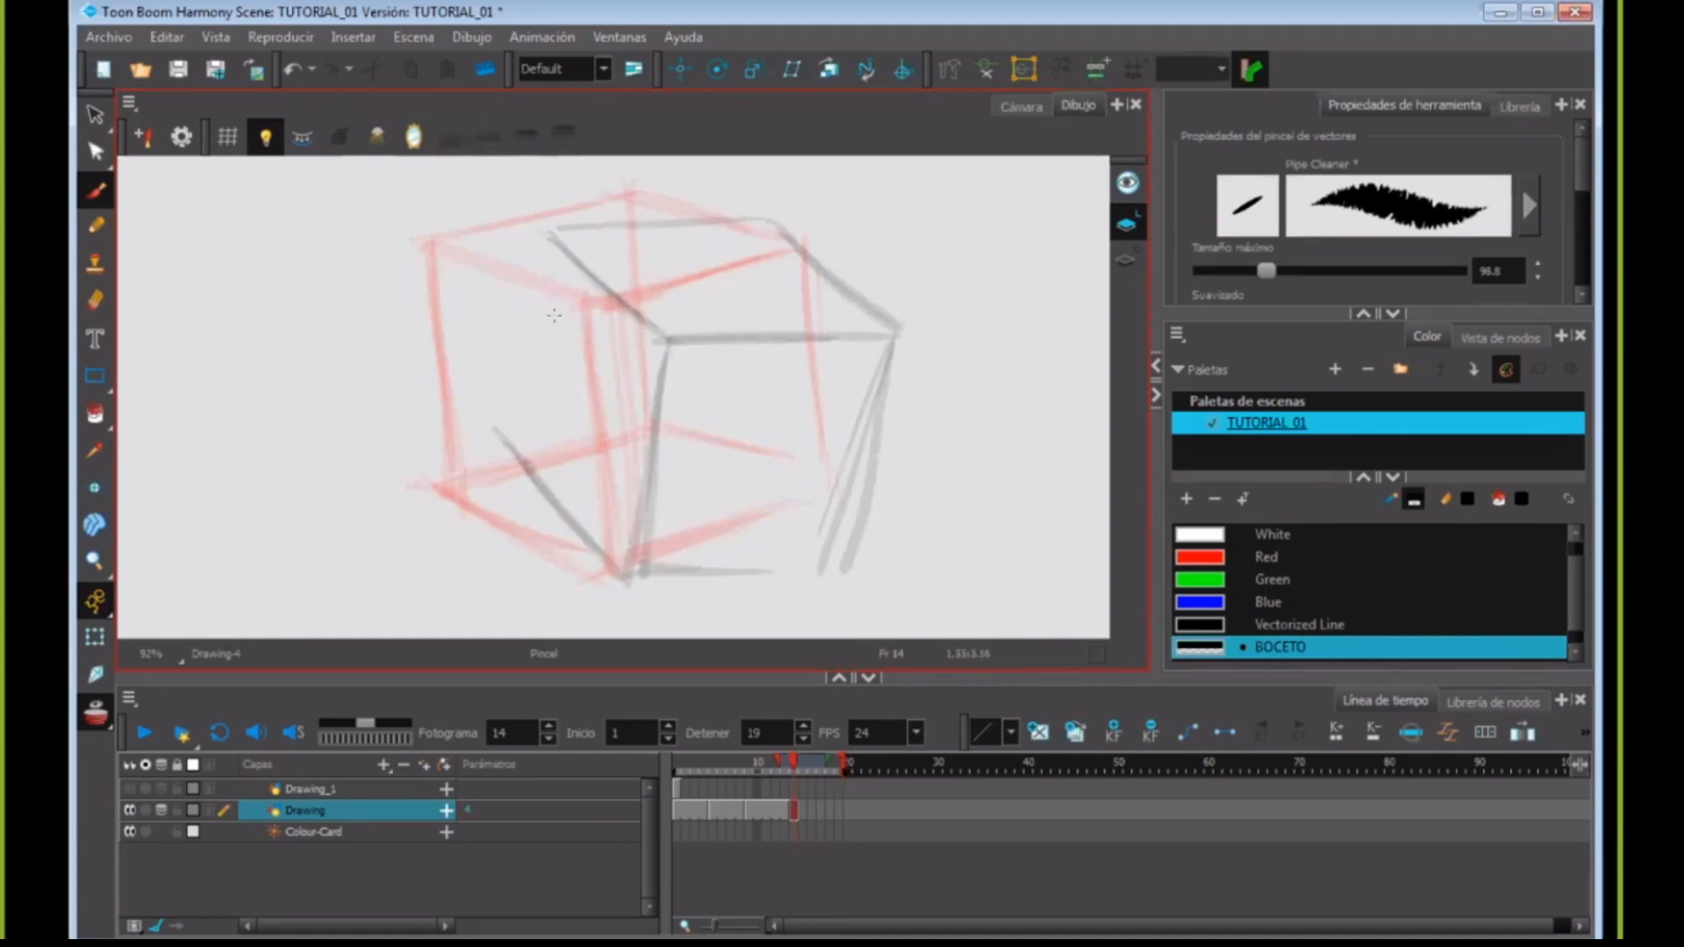
- Complete the turned cube with its left, rear and remaining base edges, and reinforce the upper edges
{"action": "mouse_move", "coordinate": [558, 250]}
{"action": "left_mouse_down"}
{"action": "mouse_move", "coordinate": [533, 457]}
{"action": "mouse_move", "coordinate": [533, 394]}
{"action": "mouse_move", "coordinate": [623, 564]}
{"action": "left_mouse_up"}
{"action": "mouse_move", "coordinate": [509, 472]}
{"action": "left_mouse_down"}
{"action": "mouse_move", "coordinate": [628, 576]}
{"action": "mouse_move", "coordinate": [717, 480]}
{"action": "mouse_move", "coordinate": [742, 483]}
{"action": "left_mouse_up"}
{"action": "left_click_drag", "start_coordinate": [491, 440], "coordinate": [697, 478]}
{"action": "left_click_drag", "start_coordinate": [786, 213], "coordinate": [714, 465]}
{"action": "mouse_move", "coordinate": [493, 439]}
{"action": "left_mouse_down"}
{"action": "mouse_move", "coordinate": [744, 443]}
{"action": "mouse_move", "coordinate": [809, 547]}
{"action": "left_mouse_up"}
{"action": "left_click_drag", "start_coordinate": [682, 421], "coordinate": [818, 555]}
{"action": "left_click_drag", "start_coordinate": [713, 426], "coordinate": [848, 566]}
{"action": "left_click_drag", "start_coordinate": [647, 572], "coordinate": [855, 558]}
{"action": "left_click_drag", "start_coordinate": [895, 366], "coordinate": [821, 569]}
{"action": "left_click_drag", "start_coordinate": [758, 342], "coordinate": [879, 353]}
{"action": "mouse_move", "coordinate": [558, 230]}
{"action": "left_mouse_down"}
{"action": "mouse_move", "coordinate": [669, 340]}
{"action": "mouse_move", "coordinate": [535, 399]}
{"action": "mouse_move", "coordinate": [782, 224]}
{"action": "left_mouse_up"}
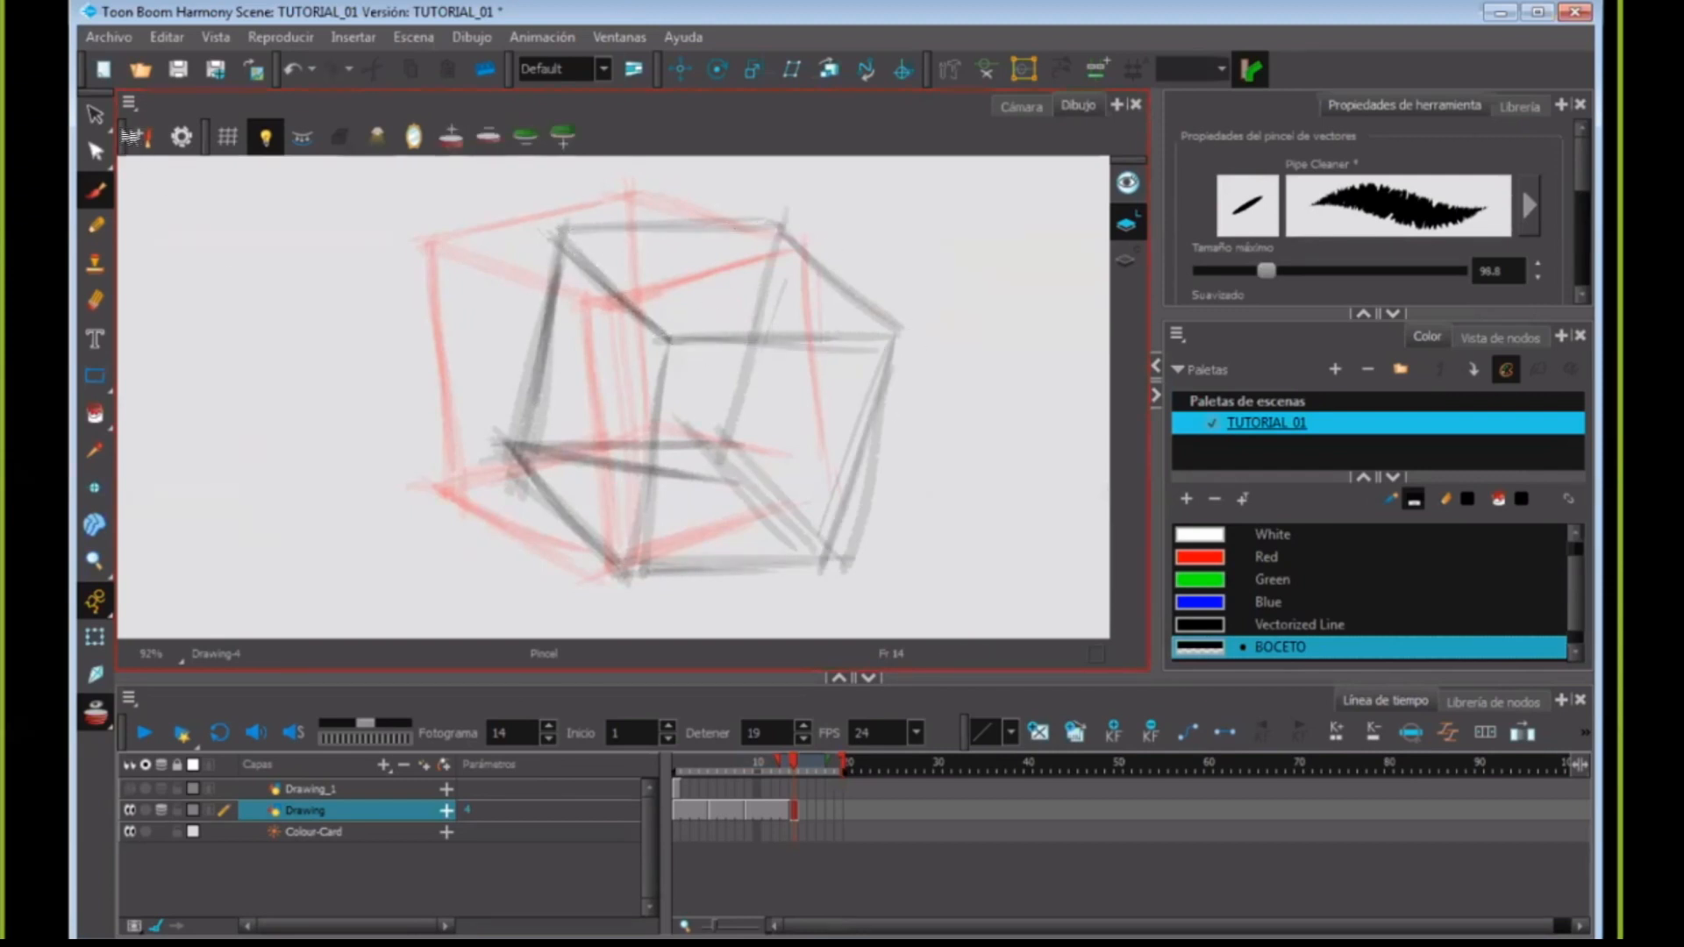
- Set the Select tool to lasso mode and straighten the cube's slanted lower rear stroke to align with the rear base edge
{"action": "key", "text": "alt+s"}
{"action": "left_click", "coordinate": [621, 460]}
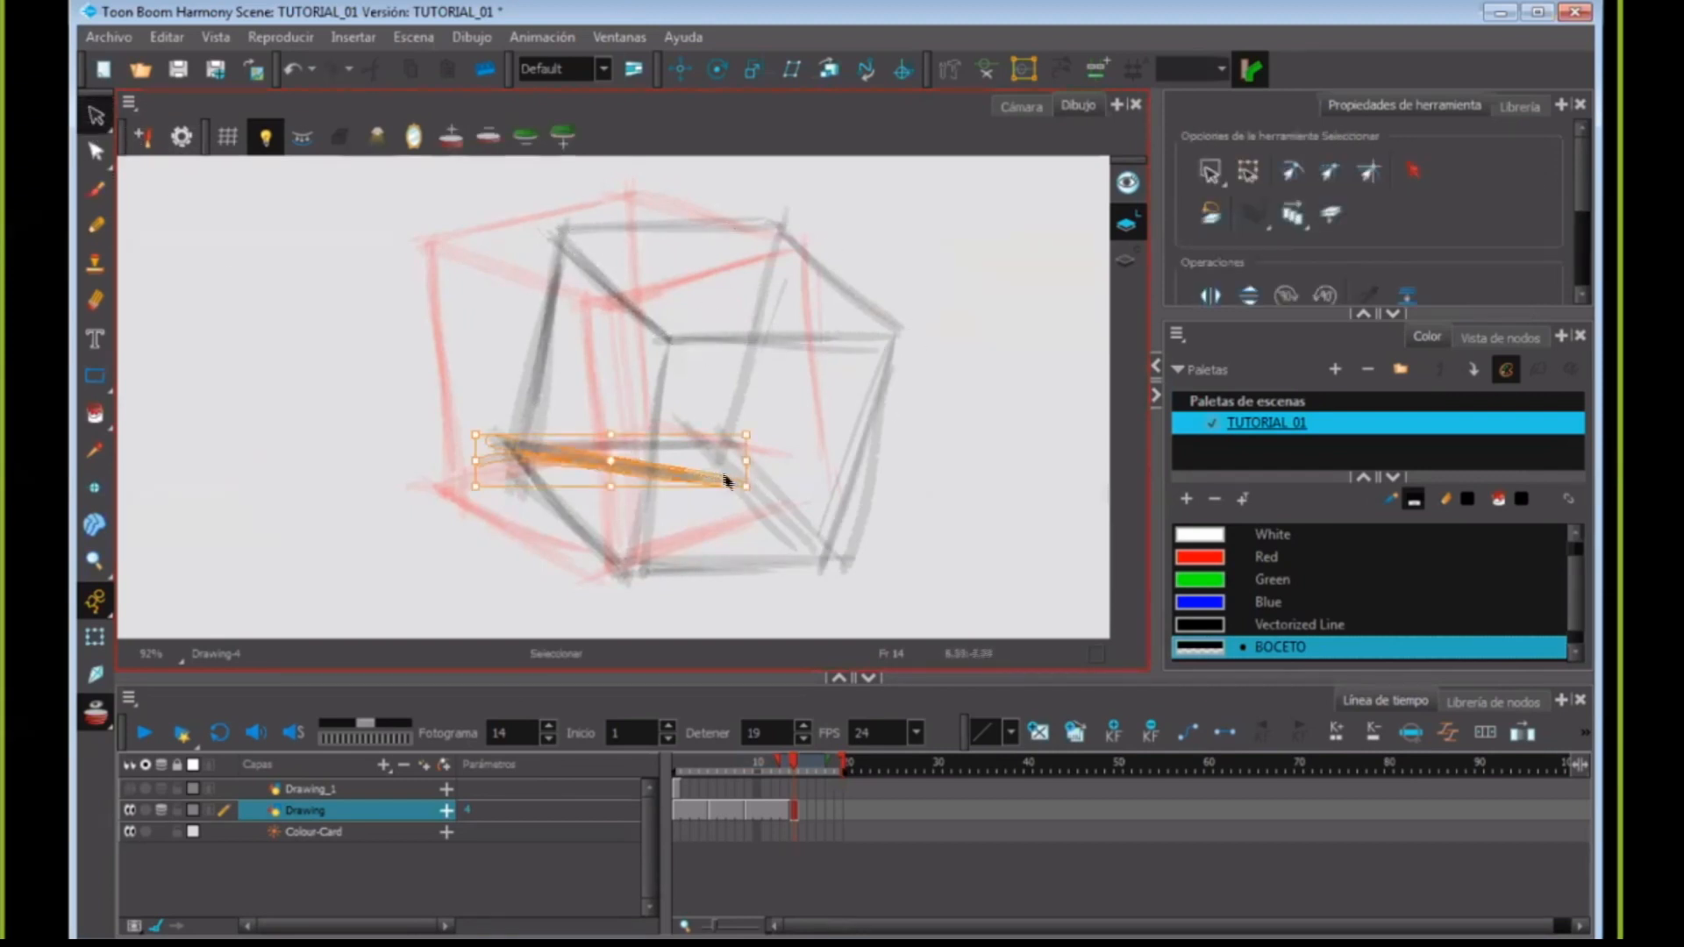
{"action": "left_click", "coordinate": [1214, 178]}
{"action": "left_click", "coordinate": [1245, 226]}
{"action": "left_click_drag", "start_coordinate": [607, 459], "coordinate": [508, 449]}
{"action": "left_click_drag", "start_coordinate": [755, 497], "coordinate": [763, 453]}
- Delete the surplus strokes beside the cube's right vertical edge and lower right base edge
{"action": "left_click", "coordinate": [912, 496]}
{"action": "left_click", "coordinate": [872, 498]}
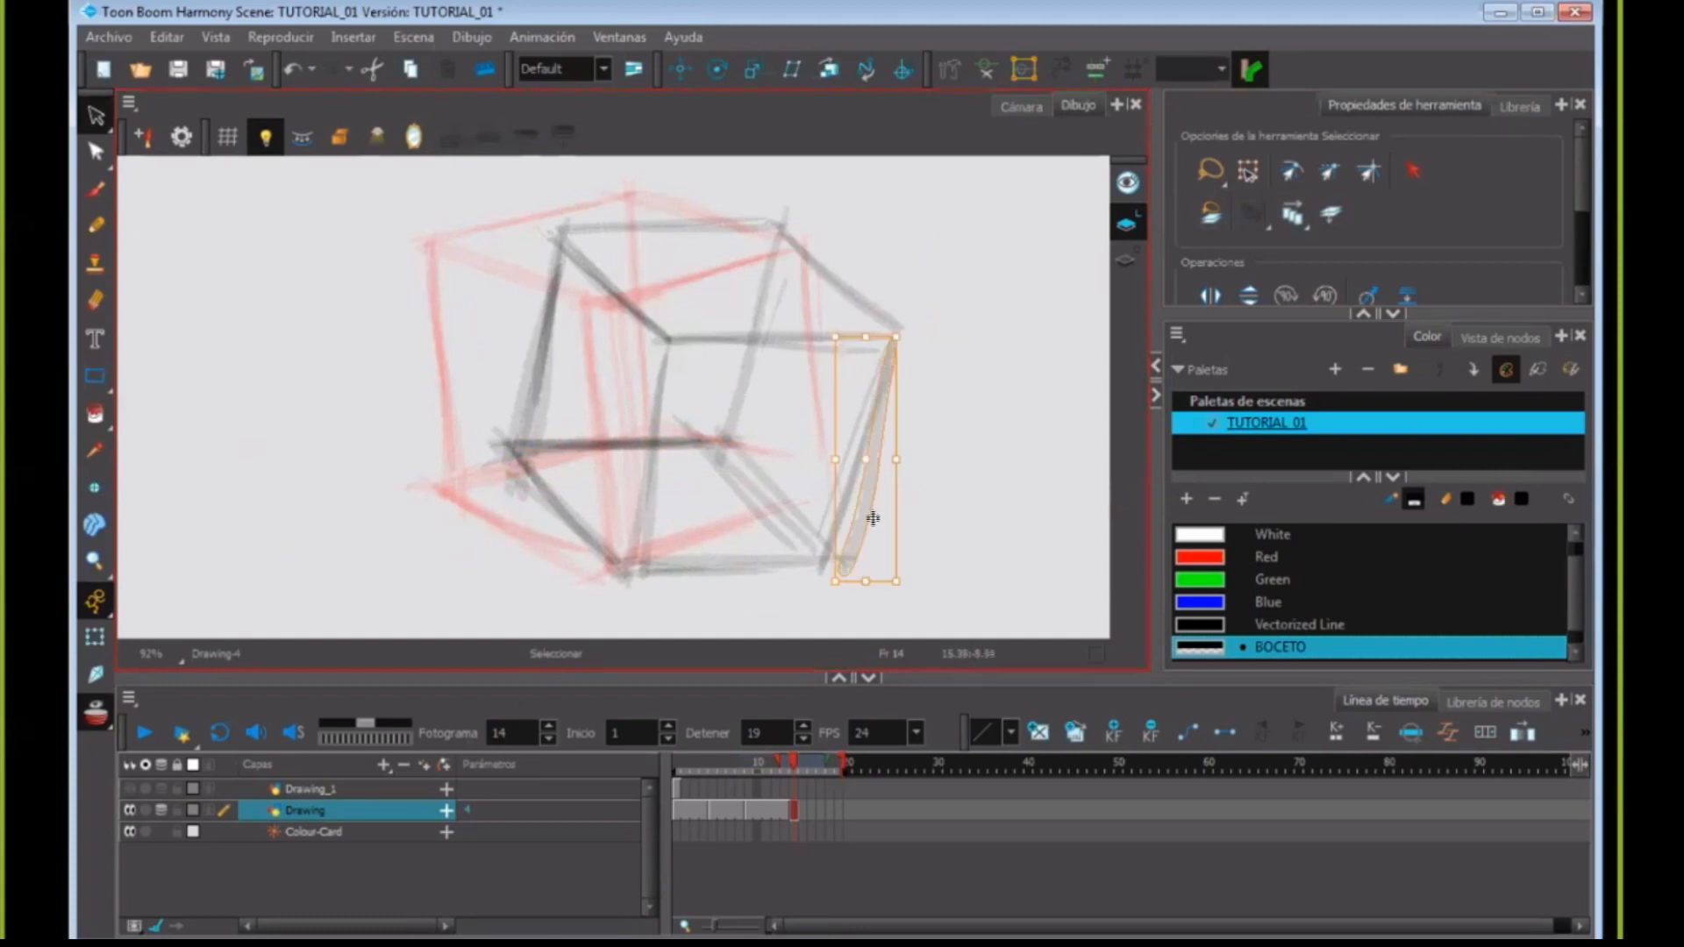
{"action": "key", "text": "Delete"}
{"action": "left_click", "coordinate": [765, 525]}
{"action": "key", "text": "Delete"}
{"action": "left_click", "coordinate": [776, 493]}
{"action": "key", "text": "Delete"}
- Align the loose stroke with the cube's upper front edge and delete the doubled stroke on its front vertical edge
{"action": "left_click", "coordinate": [832, 350]}
{"action": "left_click_drag", "start_coordinate": [903, 367], "coordinate": [908, 353]}
{"action": "key", "text": "Escape"}
{"action": "left_click", "coordinate": [657, 505]}
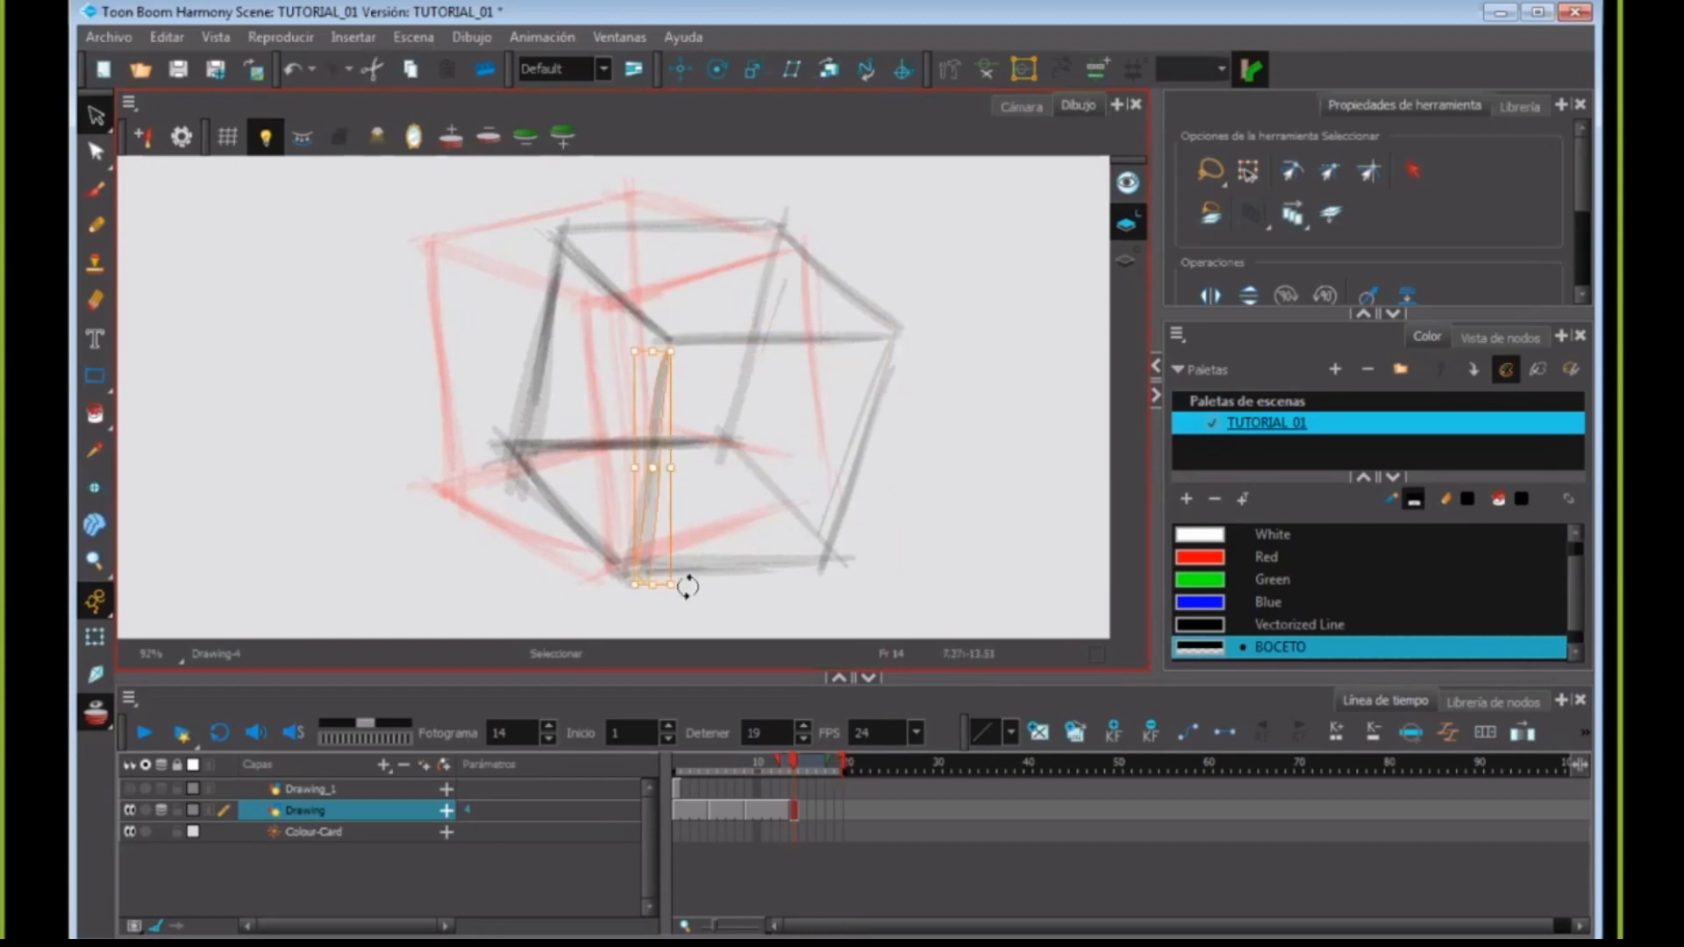
{"action": "key", "text": "Delete"}
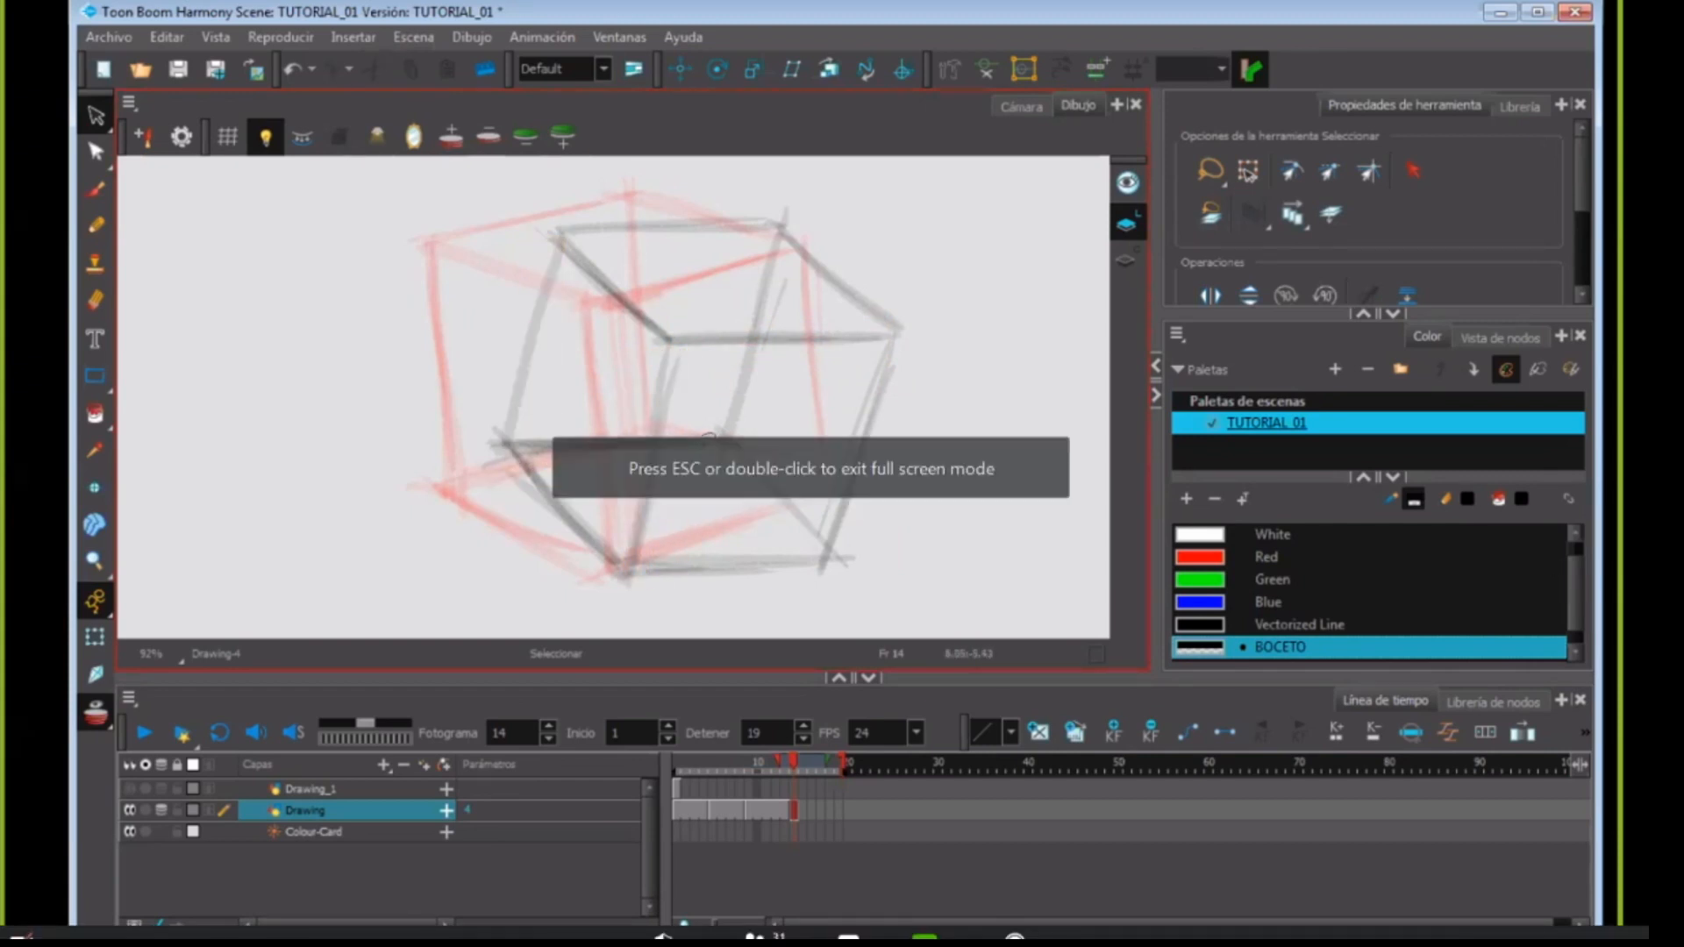
- Turn off onion skin and flip back and forth between the Drawing layer's neighbouring drawings, ending at frame 14
{"action": "left_click", "coordinate": [98, 726]}
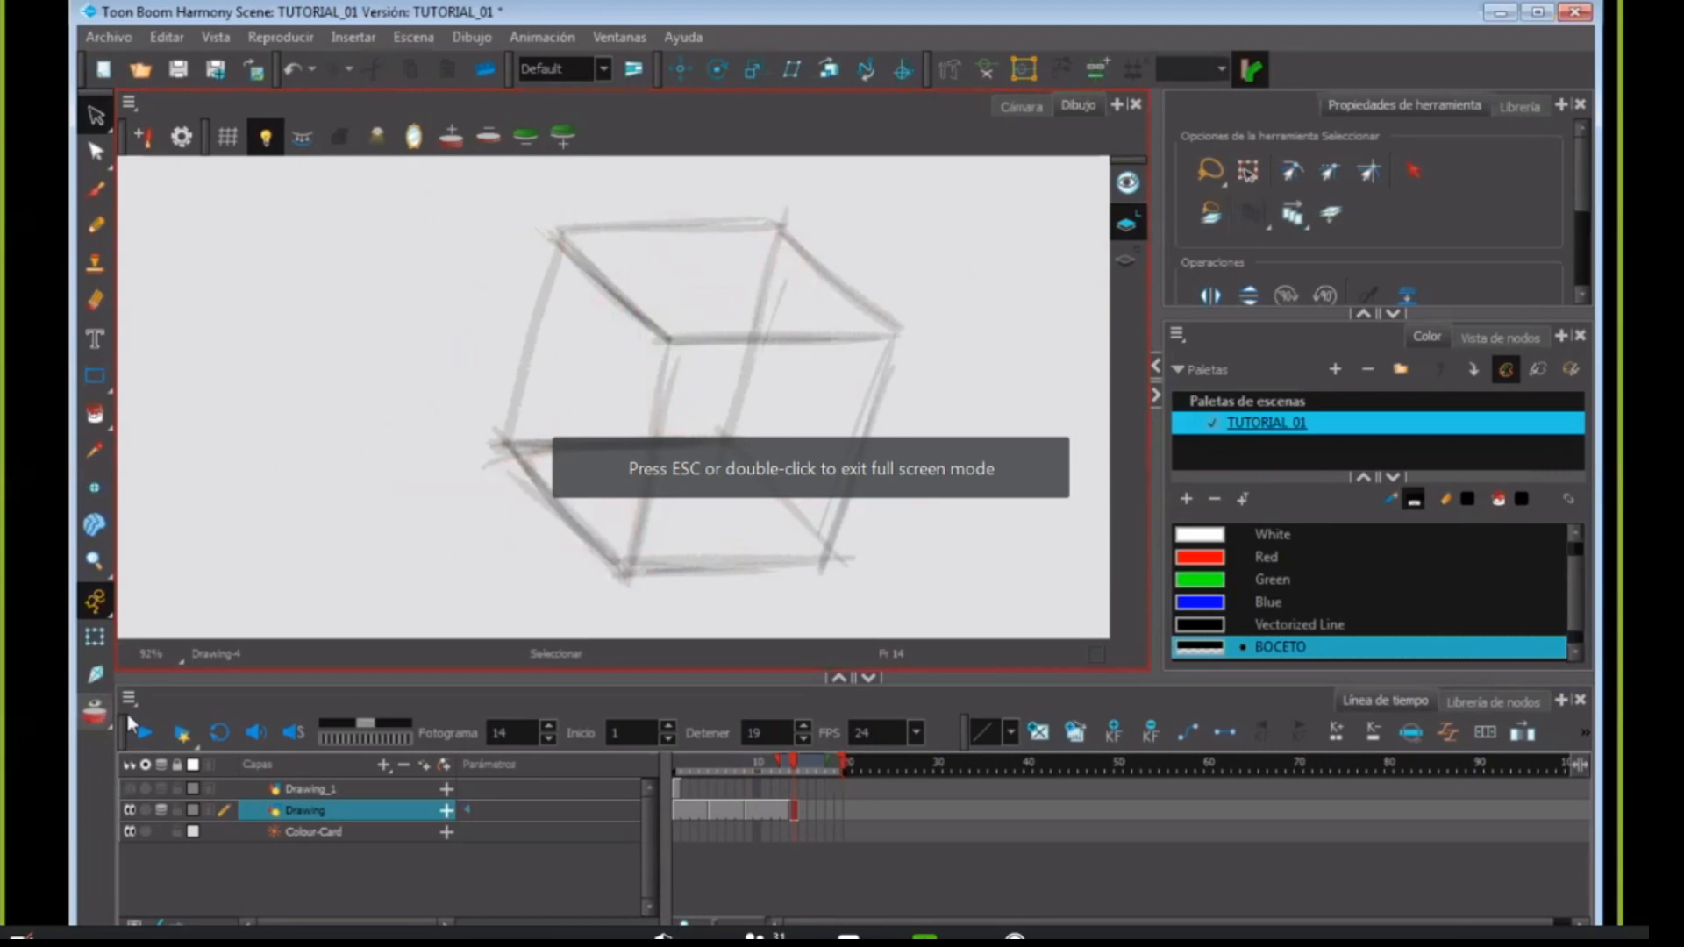
{"action": "key", "text": "f"}
{"action": "key", "text": "g"}
{"action": "key", "text": "f"}
{"action": "key", "text": "g"}
{"action": "key", "text": "f"}
{"action": "key", "text": "g"}
{"action": "key", "text": "f"}
{"action": "key", "text": "g"}
{"action": "key", "text": "f"}
{"action": "key", "text": "g"}
{"action": "key", "text": "f"}
{"action": "key", "text": "g"}
{"action": "left_click", "coordinate": [793, 813]}
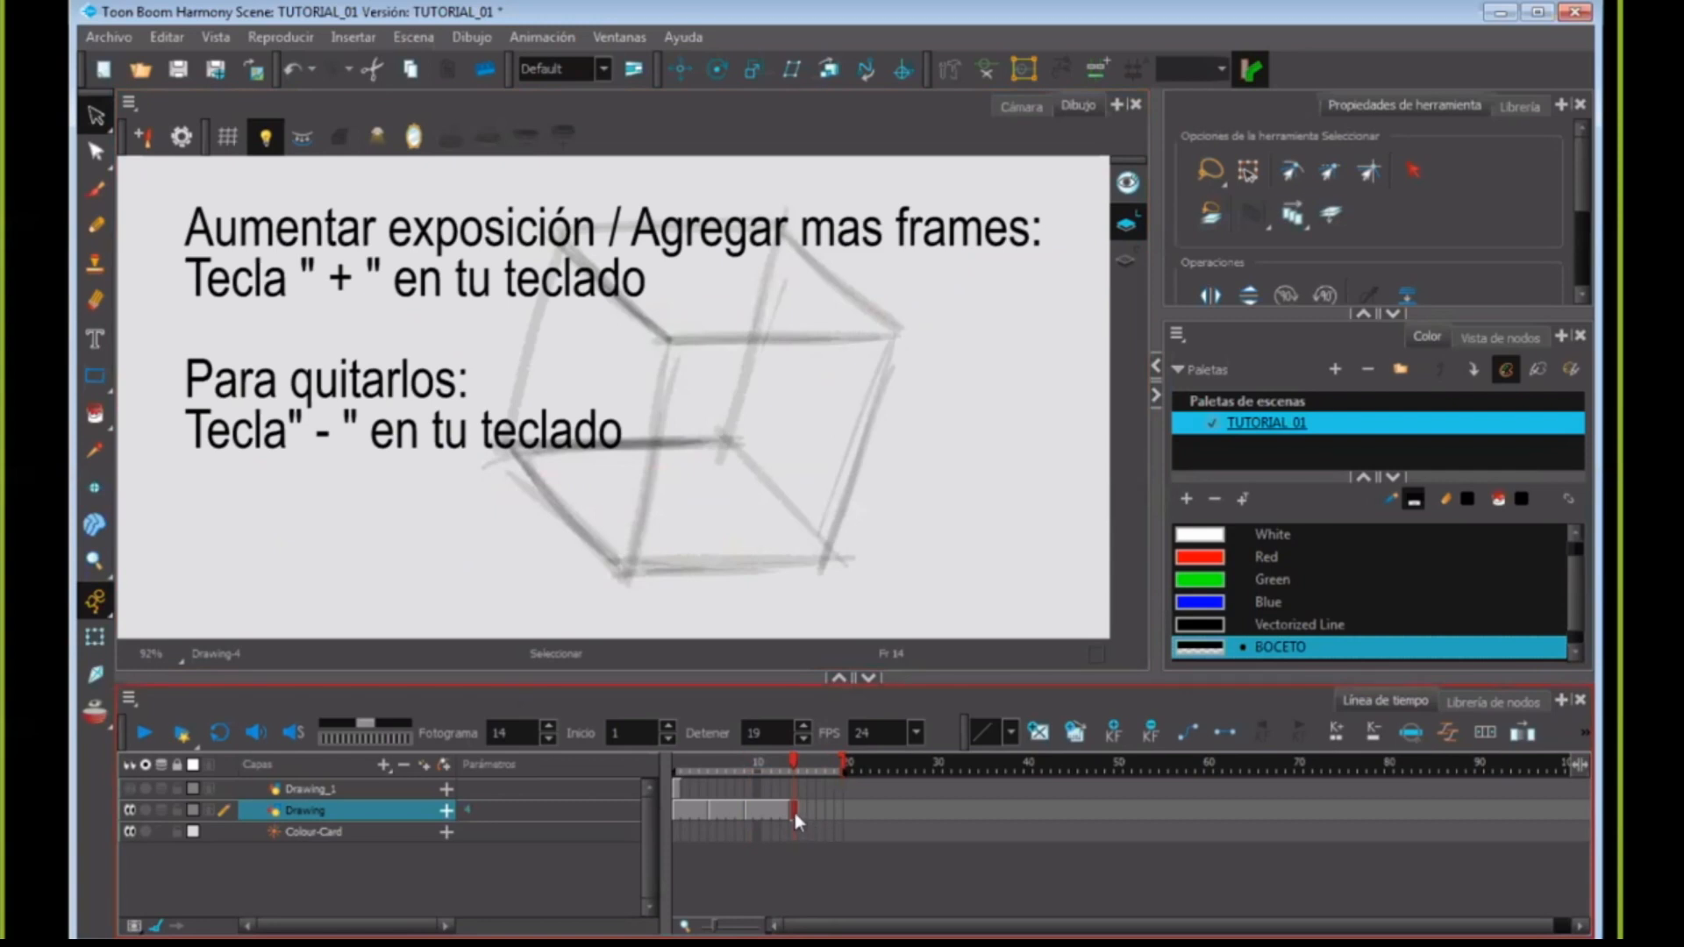
- Extend the exposure of the frame 14 drawing to frame 19 and go to frame 16
{"action": "key", "text": "plus"}
{"action": "key", "text": "plus"}
{"action": "key", "text": "plus"}
{"action": "key", "text": "plus"}
{"action": "left_click", "coordinate": [840, 814]}
{"action": "left_click", "coordinate": [813, 815]}
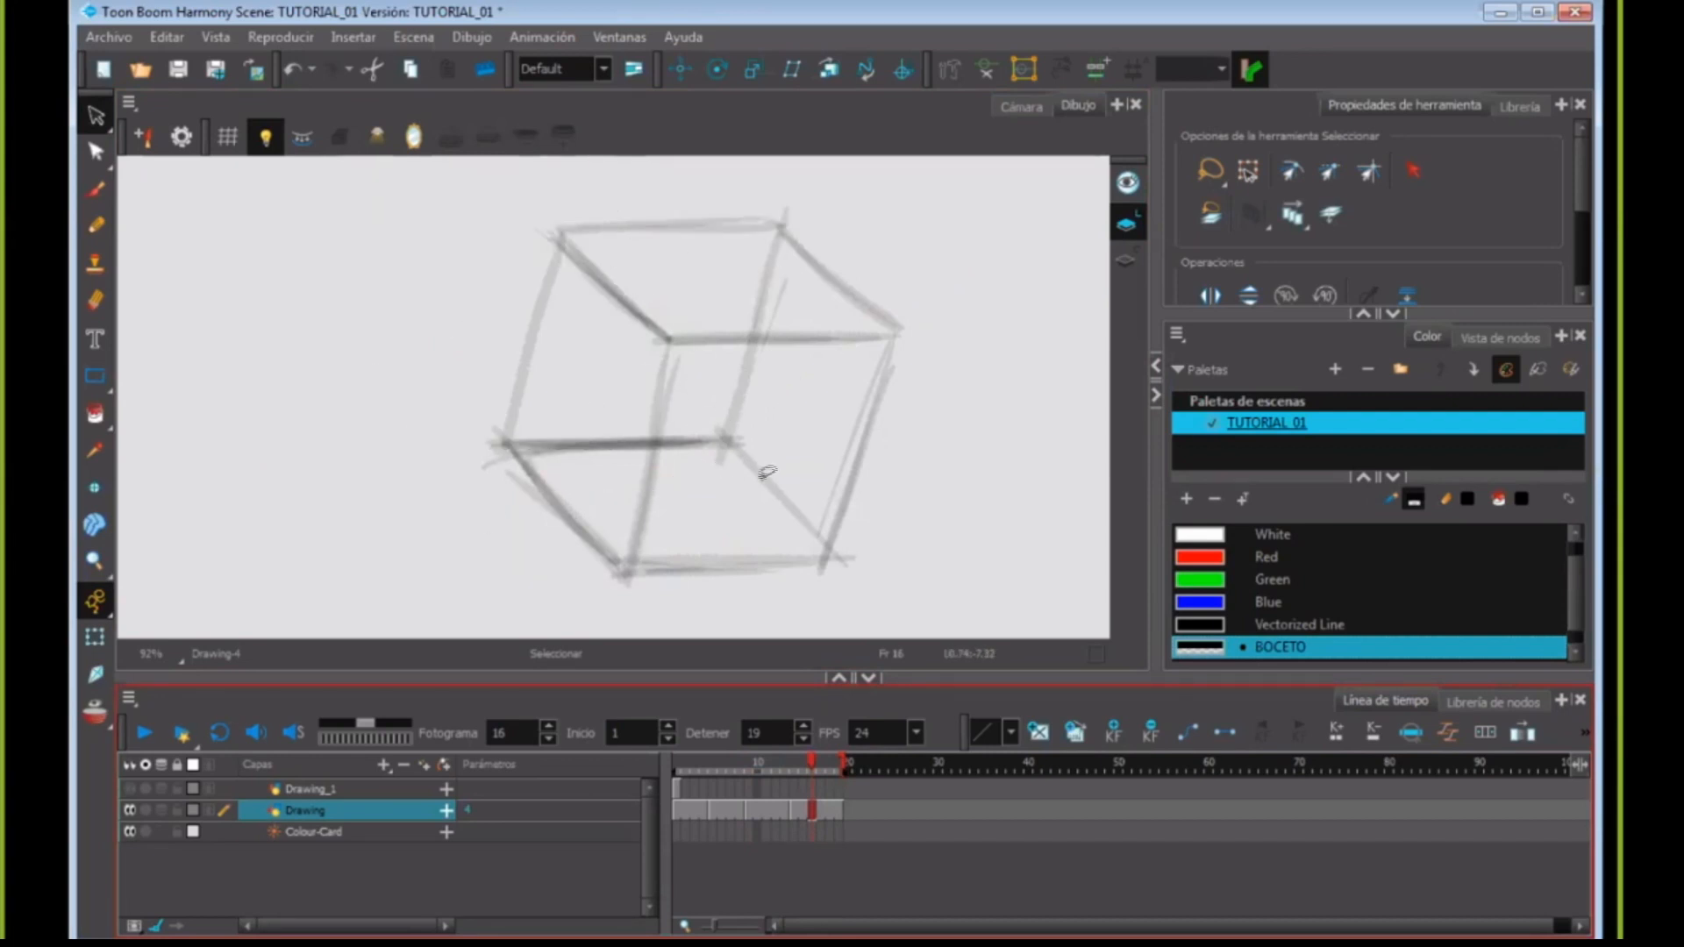
- Reinforce the cube's left, rear vertical and upper front edges with brush strokes while rotating the canvas
{"action": "key", "text": "ctrl+alt"}
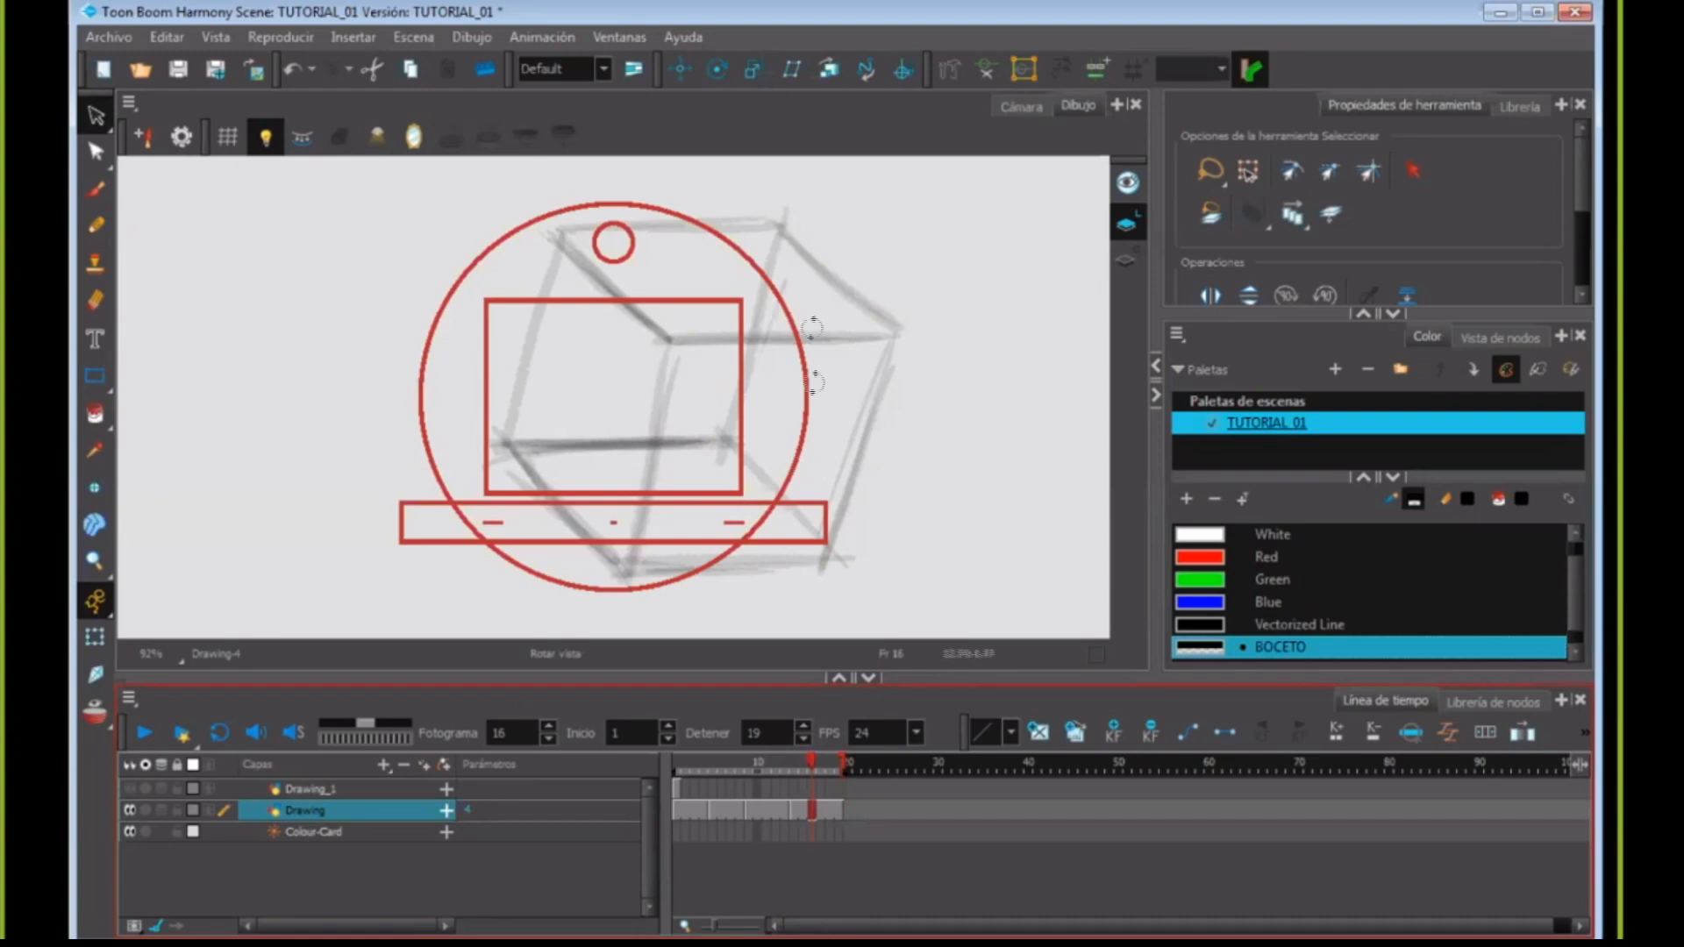
{"action": "left_click_drag", "start_coordinate": [769, 465], "coordinate": [762, 353]}
{"action": "left_click", "coordinate": [96, 190]}
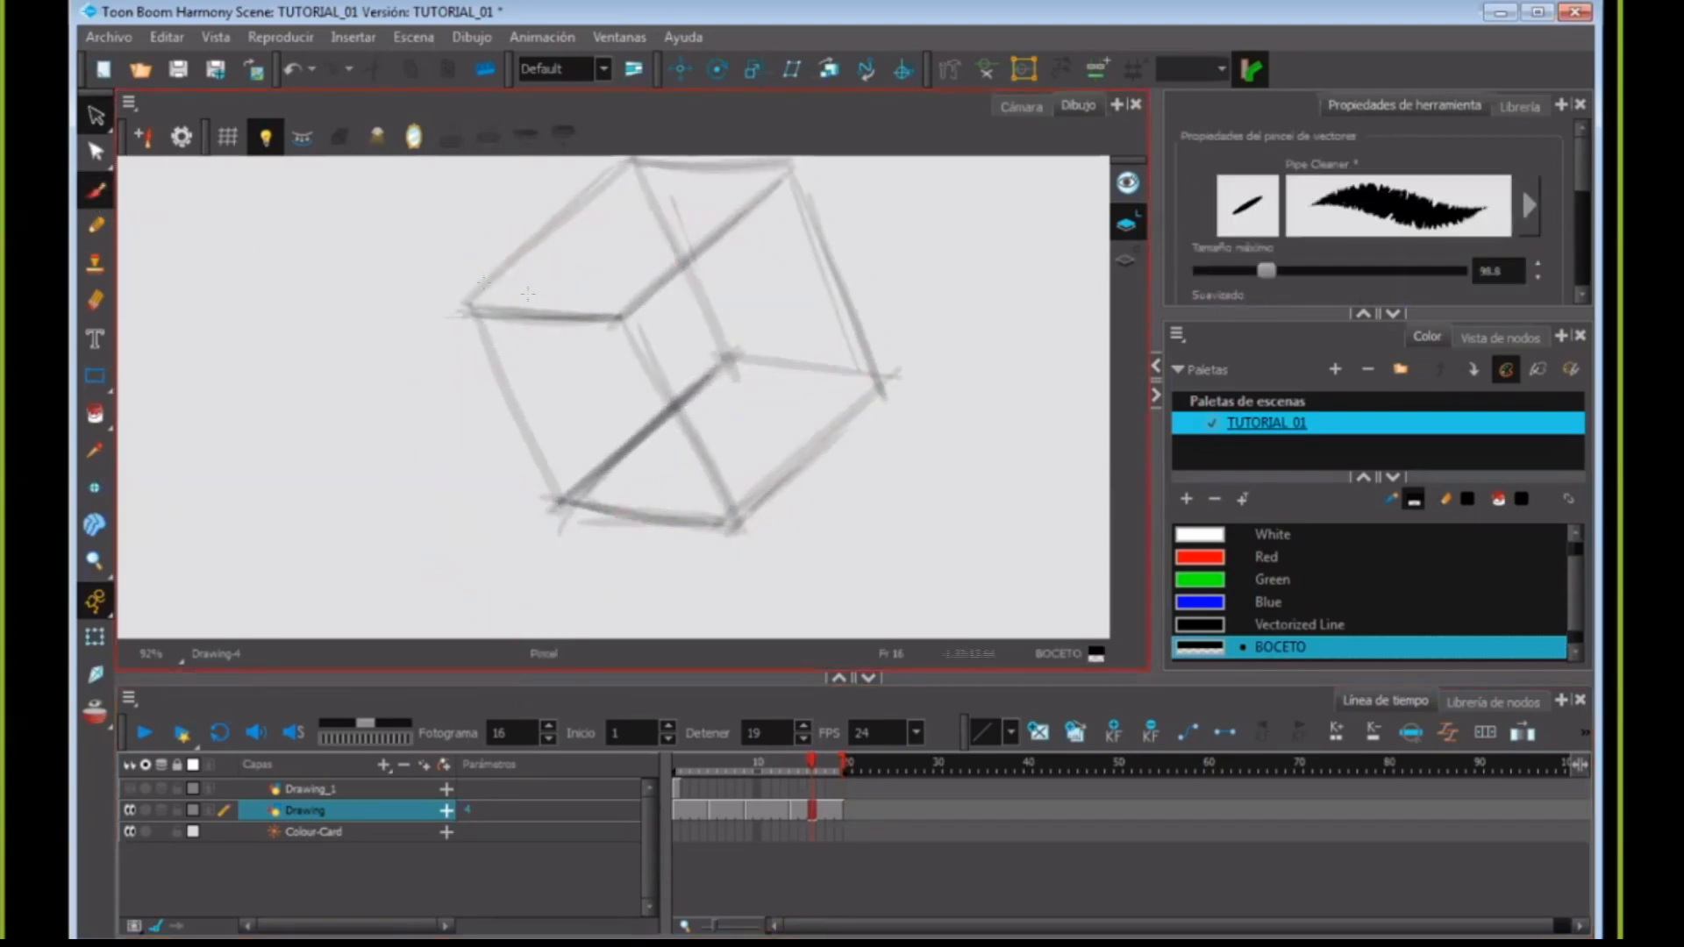
{"action": "key", "text": "ctrl+alt"}
{"action": "mouse_move", "coordinate": [447, 301]}
{"action": "left_mouse_down"}
{"action": "mouse_move", "coordinate": [508, 271]}
{"action": "mouse_move", "coordinate": [481, 481]}
{"action": "mouse_move", "coordinate": [526, 537]}
{"action": "mouse_move", "coordinate": [672, 482]}
{"action": "mouse_move", "coordinate": [490, 554]}
{"action": "left_mouse_up"}
{"action": "left_click_drag", "start_coordinate": [583, 280], "coordinate": [381, 361]}
{"action": "key", "text": "ctrl+alt"}
{"action": "mouse_move", "coordinate": [707, 390]}
{"action": "left_mouse_down"}
{"action": "mouse_move", "coordinate": [613, 512]}
{"action": "mouse_move", "coordinate": [586, 504]}
{"action": "left_mouse_up"}
{"action": "left_click_drag", "start_coordinate": [664, 335], "coordinate": [888, 301]}
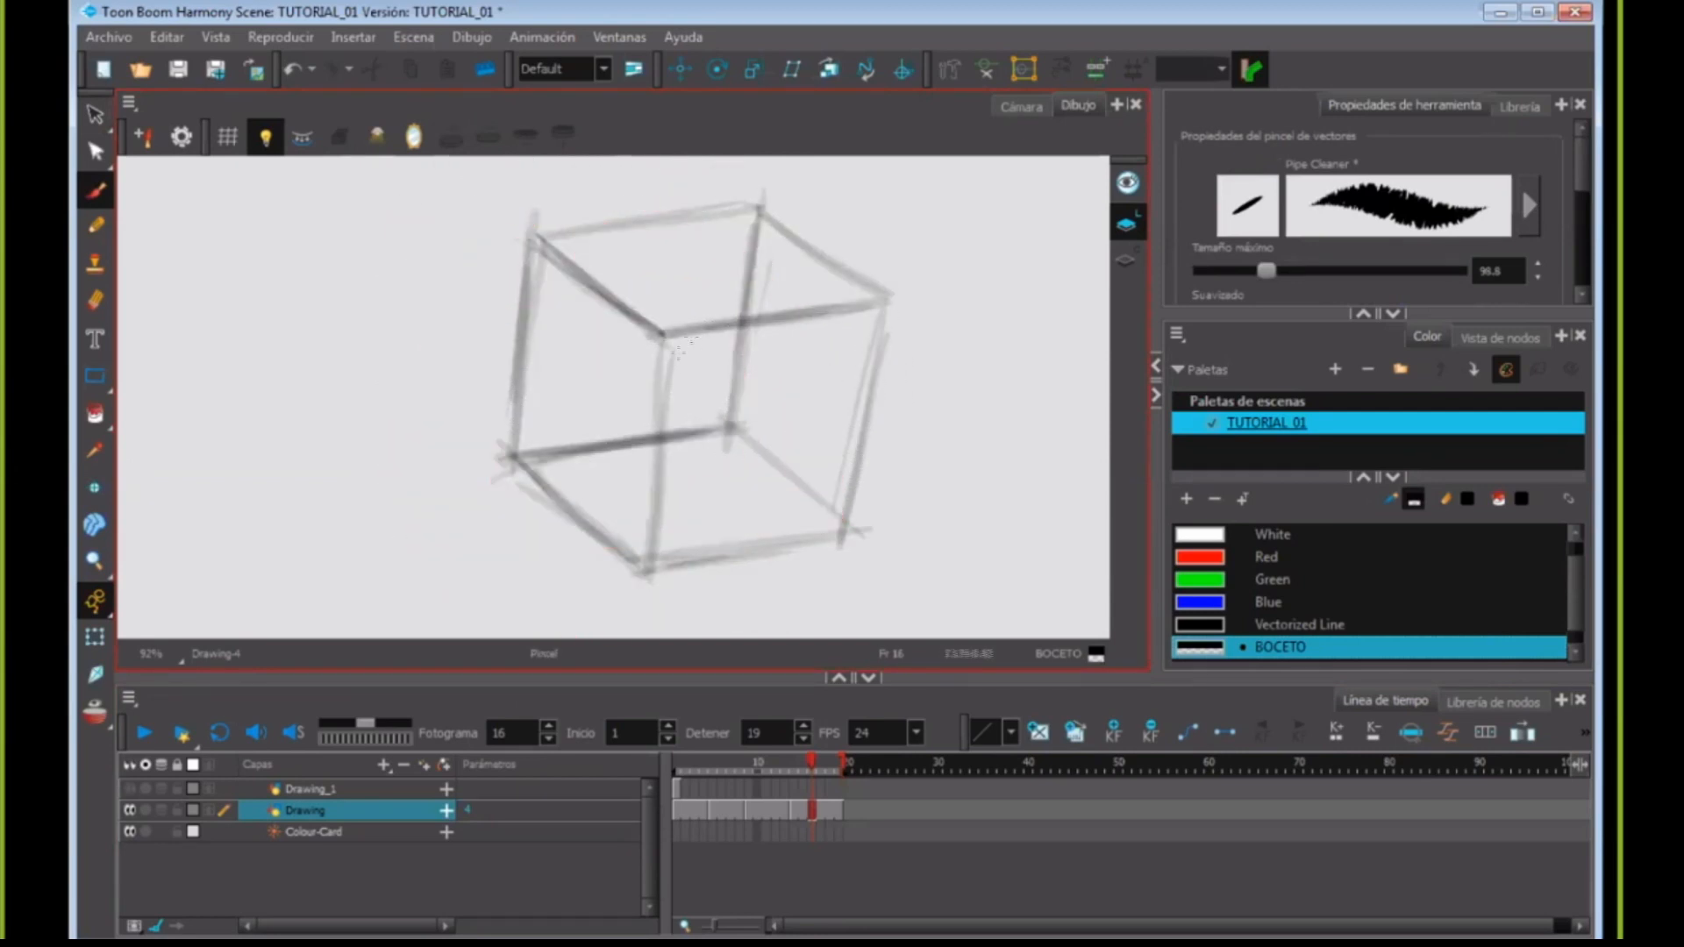
- Reinforce the cube's right and front vertical edges with further brush strokes on the rotated canvas
{"action": "key", "text": "ctrl+alt"}
{"action": "mouse_move", "coordinate": [835, 401]}
{"action": "left_mouse_down"}
{"action": "mouse_move", "coordinate": [687, 558]}
{"action": "mouse_move", "coordinate": [664, 439]}
{"action": "mouse_move", "coordinate": [726, 573]}
{"action": "mouse_move", "coordinate": [550, 403]}
{"action": "mouse_move", "coordinate": [663, 593]}
{"action": "mouse_move", "coordinate": [871, 497]}
{"action": "mouse_move", "coordinate": [650, 395]}
{"action": "mouse_move", "coordinate": [467, 467]}
{"action": "mouse_move", "coordinate": [677, 387]}
{"action": "mouse_move", "coordinate": [714, 492]}
{"action": "mouse_move", "coordinate": [674, 457]}
{"action": "left_mouse_up"}
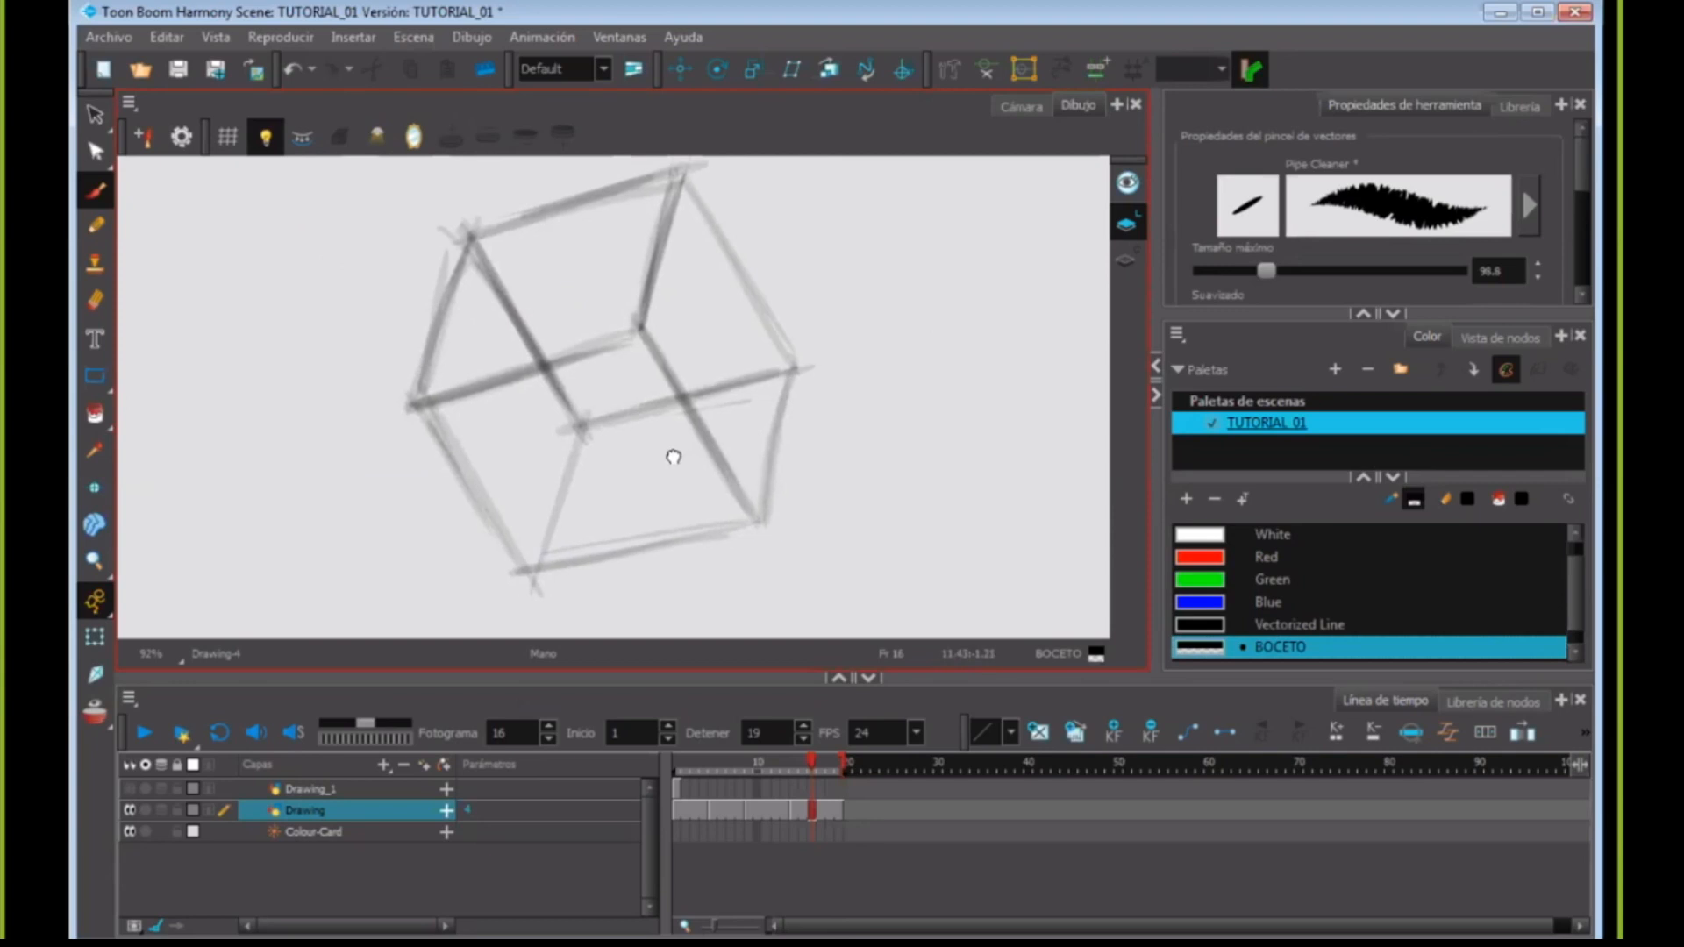
{"action": "key", "text": "alt+z"}
{"action": "scroll", "coordinate": [680, 468], "scroll_direction": "down", "scroll_amount": 10}
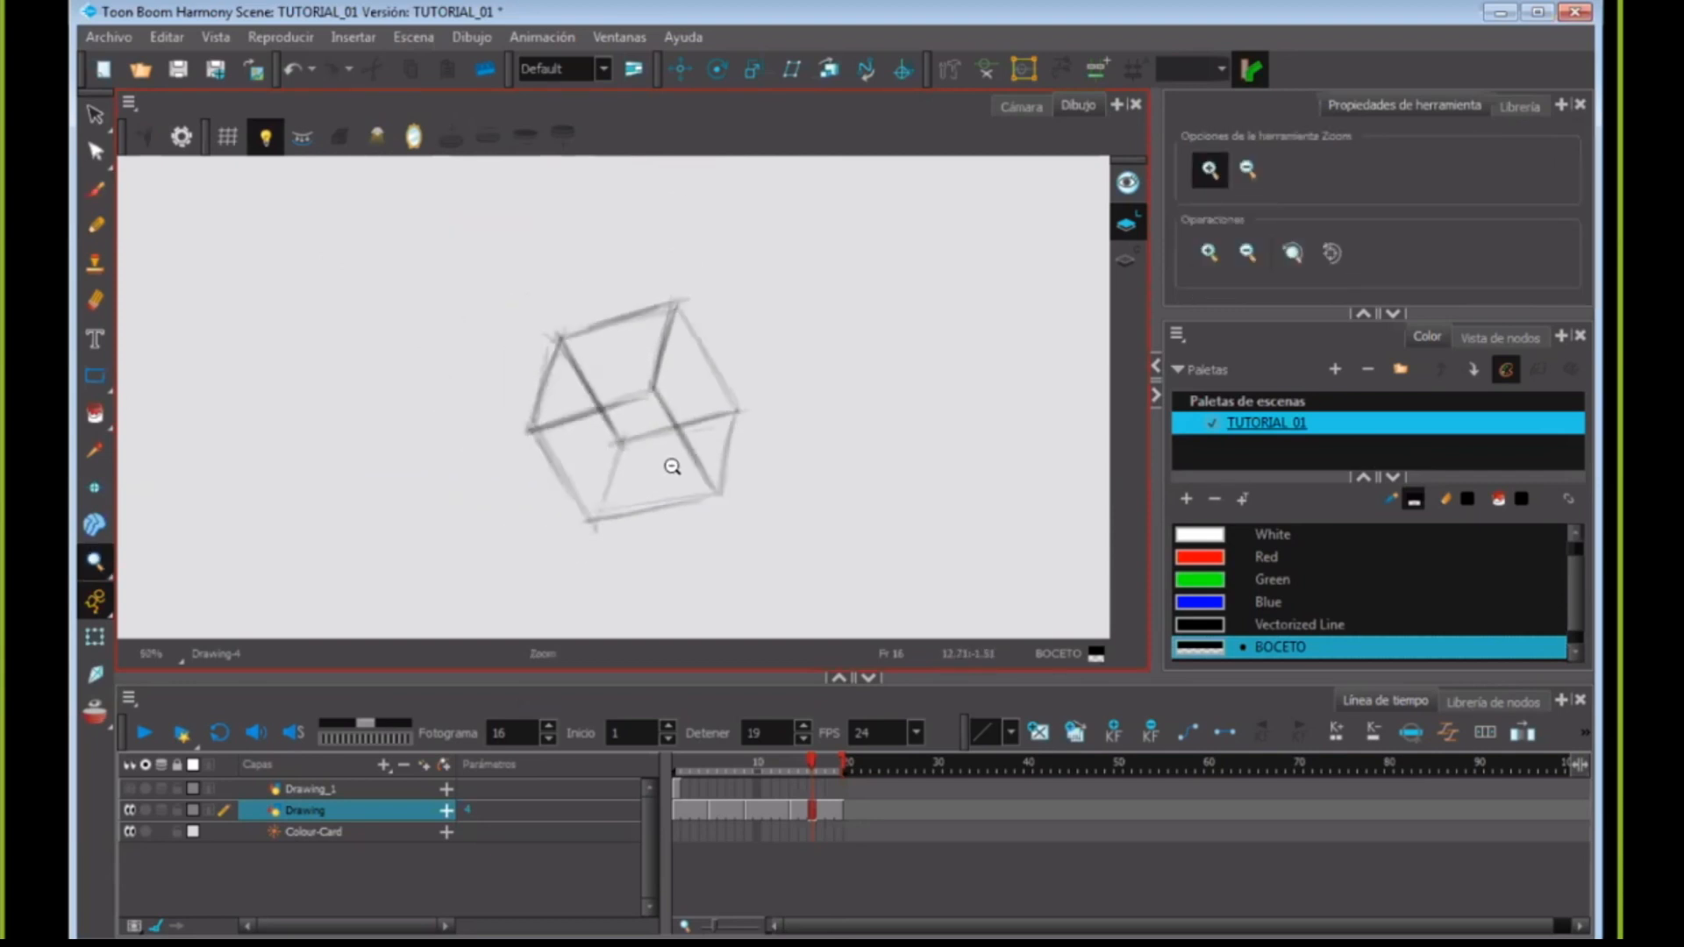
{"action": "scroll", "coordinate": [671, 451], "scroll_direction": "up", "scroll_amount": 5}
{"action": "scroll", "coordinate": [671, 473], "scroll_direction": "up", "scroll_amount": 4}
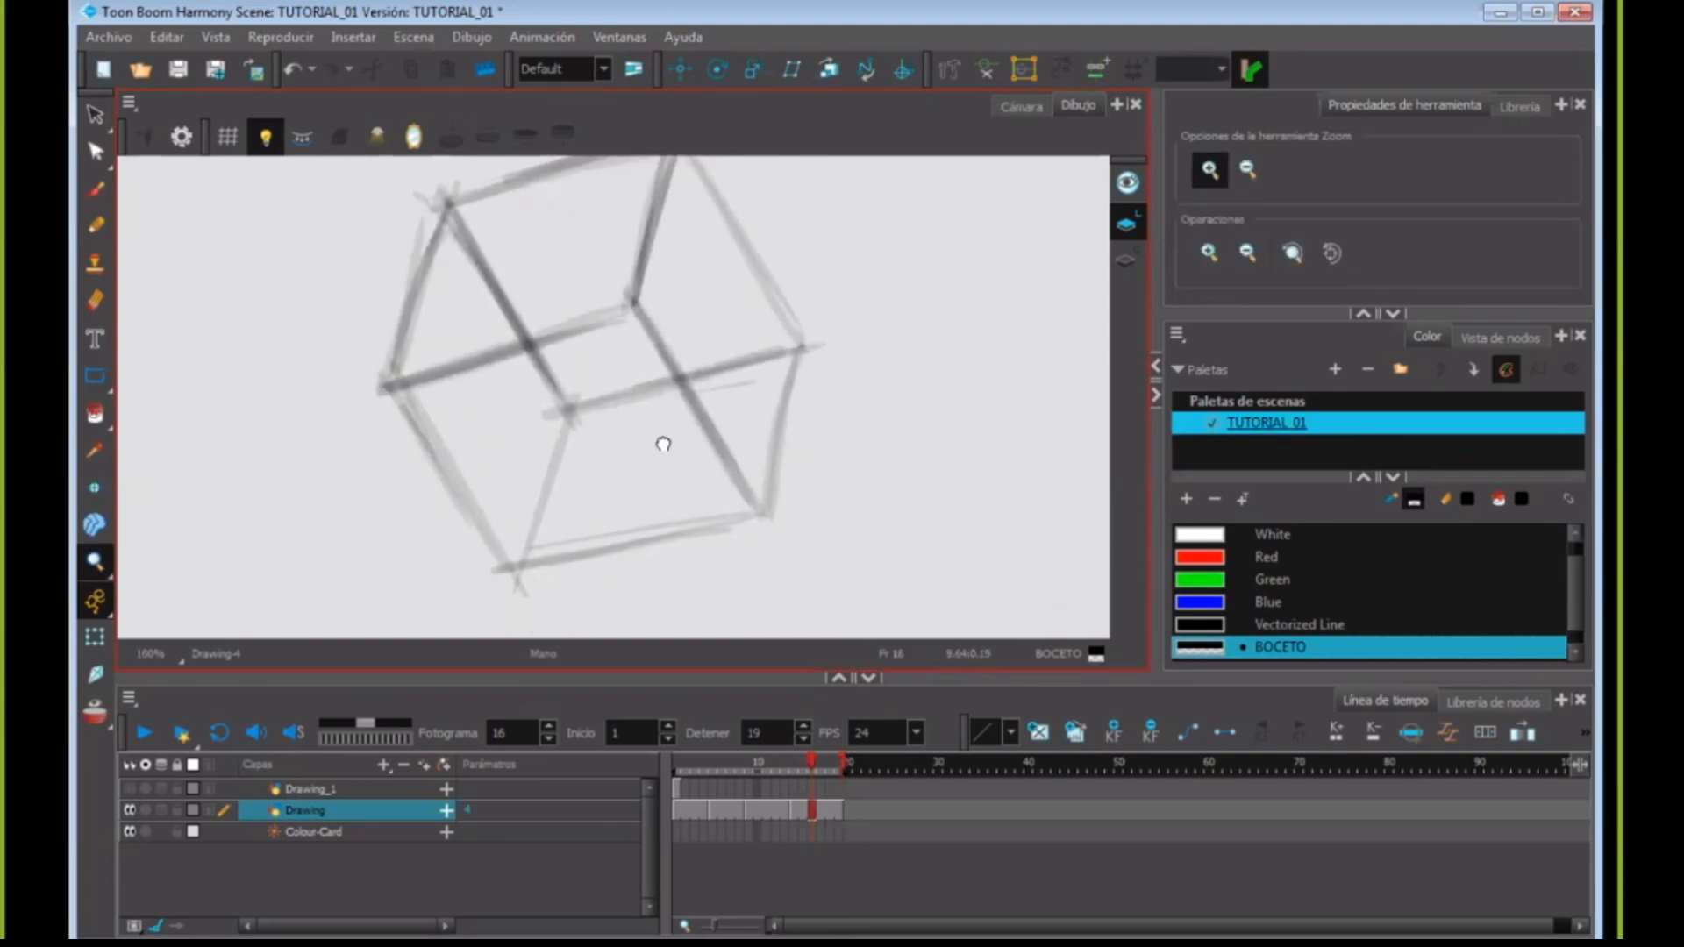
{"action": "left_click", "coordinate": [96, 190]}
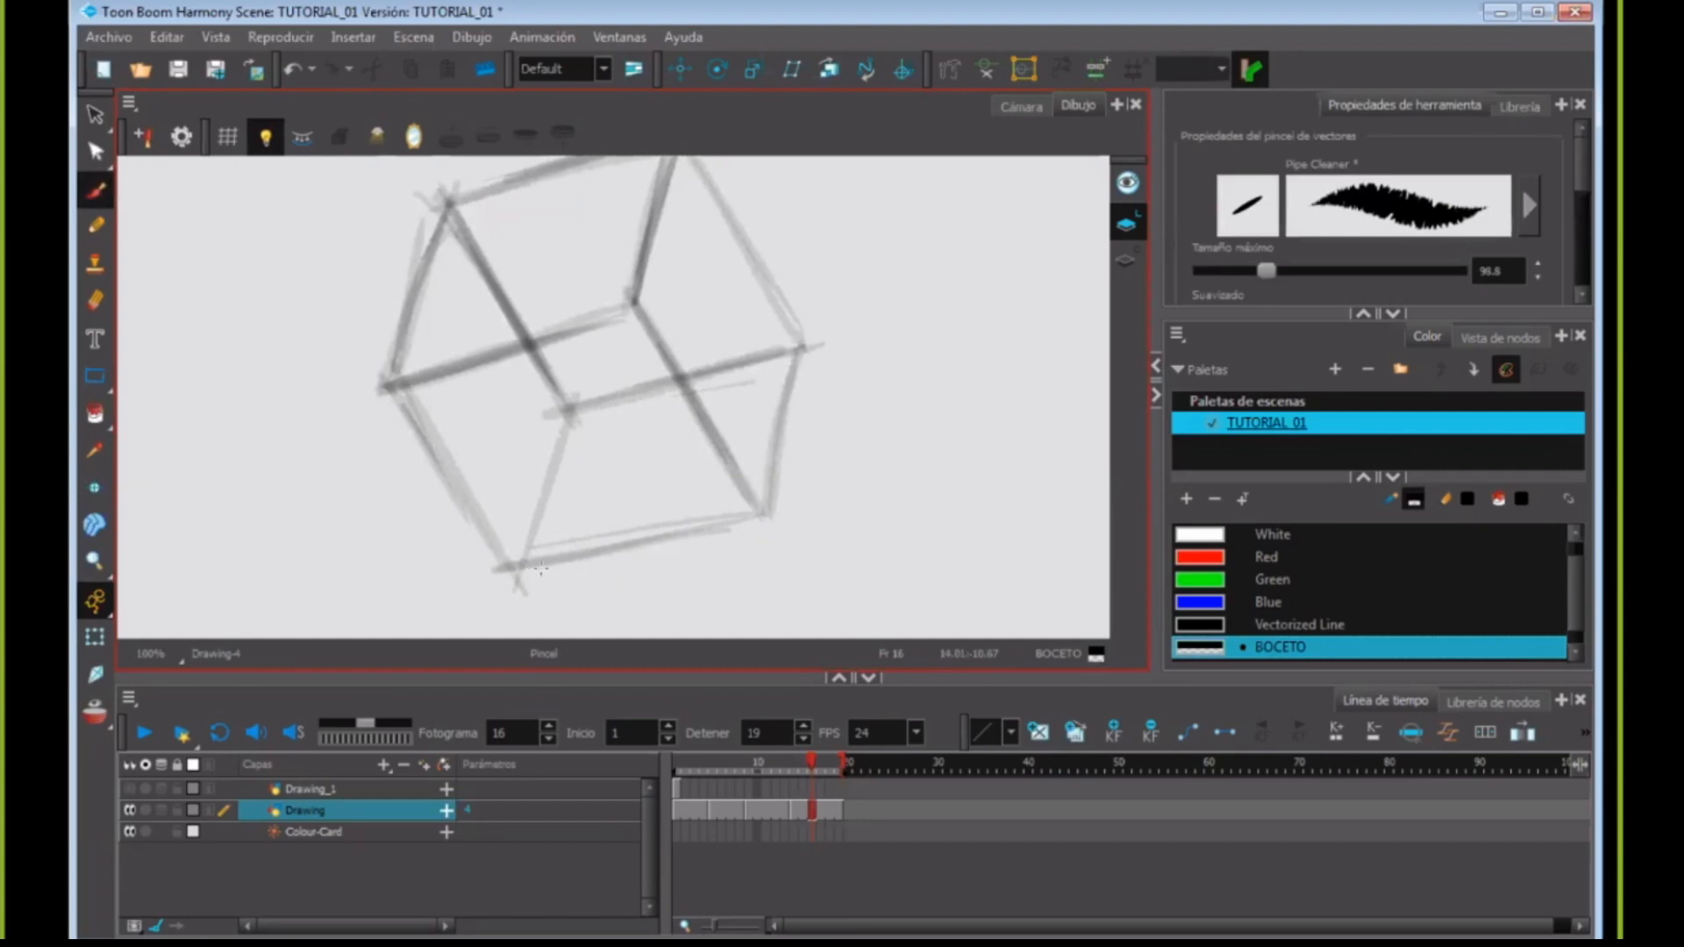
{"action": "left_click_drag", "start_coordinate": [559, 565], "coordinate": [672, 527]}
{"action": "mouse_move", "coordinate": [511, 578]}
{"action": "left_mouse_down"}
{"action": "mouse_move", "coordinate": [754, 506]}
{"action": "mouse_move", "coordinate": [735, 512]}
{"action": "left_mouse_up"}
{"action": "mouse_move", "coordinate": [754, 588]}
{"action": "left_mouse_down"}
{"action": "mouse_move", "coordinate": [869, 447]}
{"action": "mouse_move", "coordinate": [845, 338]}
{"action": "left_mouse_up"}
{"action": "left_click_drag", "start_coordinate": [868, 527], "coordinate": [901, 426]}
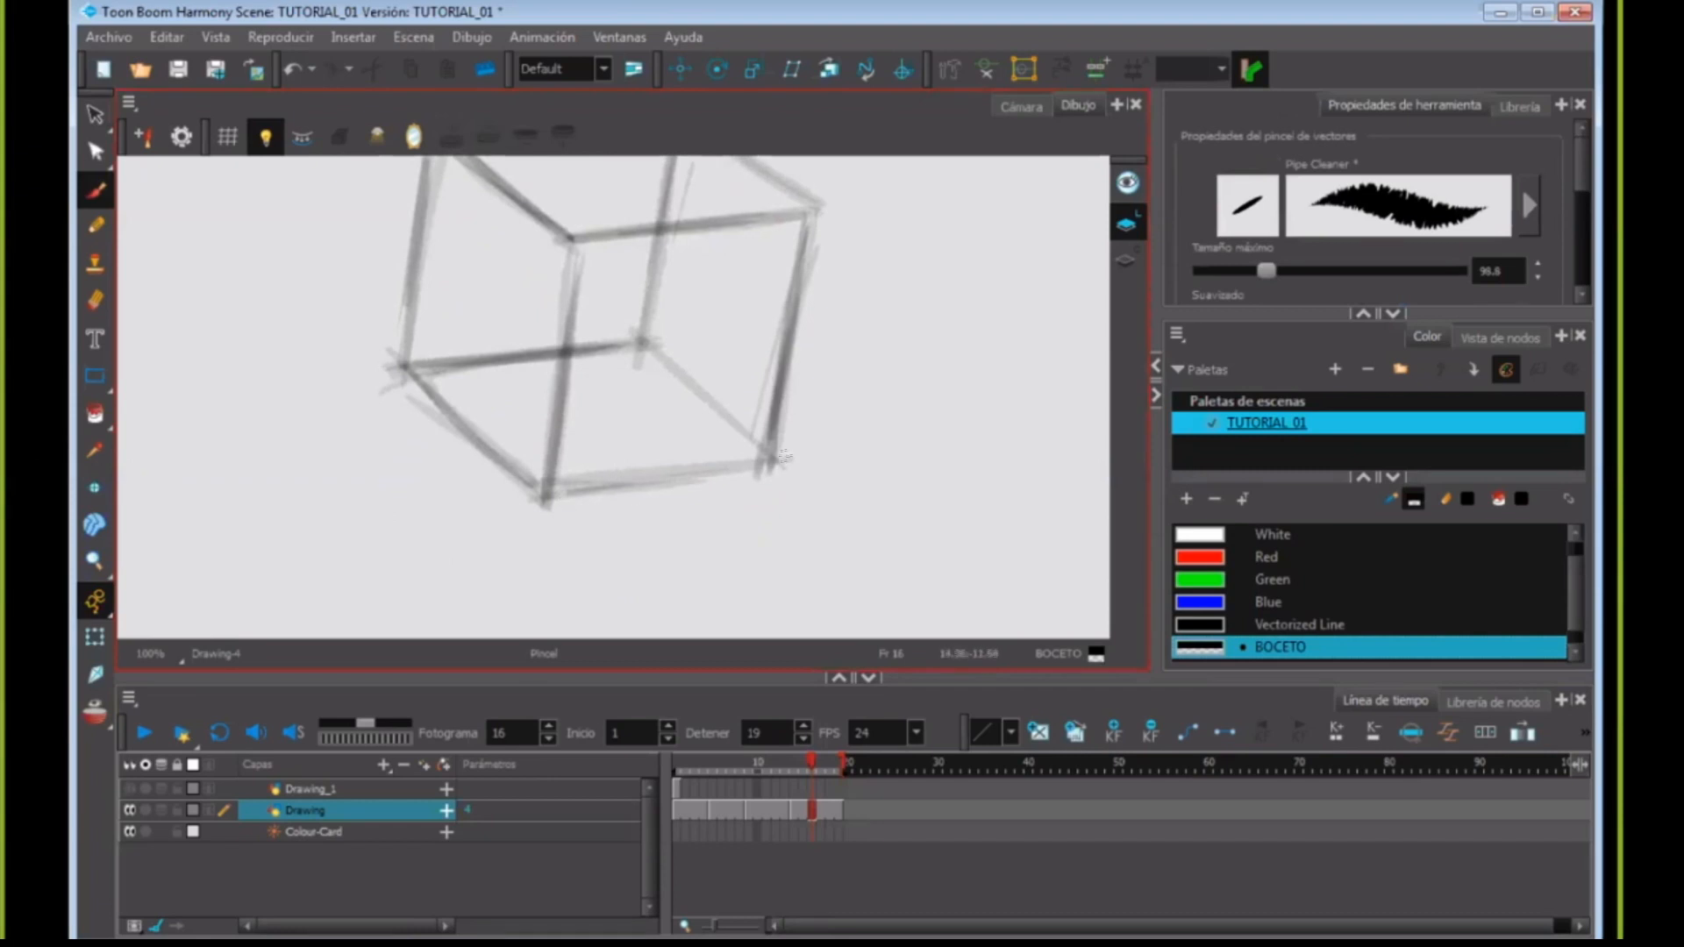
- Reinforce the cube's lower right base edge with a brush stroke from a rotated canvas angle
{"action": "mouse_move", "coordinate": [545, 501]}
{"action": "left_mouse_down"}
{"action": "mouse_move", "coordinate": [787, 457]}
{"action": "mouse_move", "coordinate": [523, 609]}
{"action": "mouse_move", "coordinate": [500, 595]}
{"action": "left_mouse_up"}
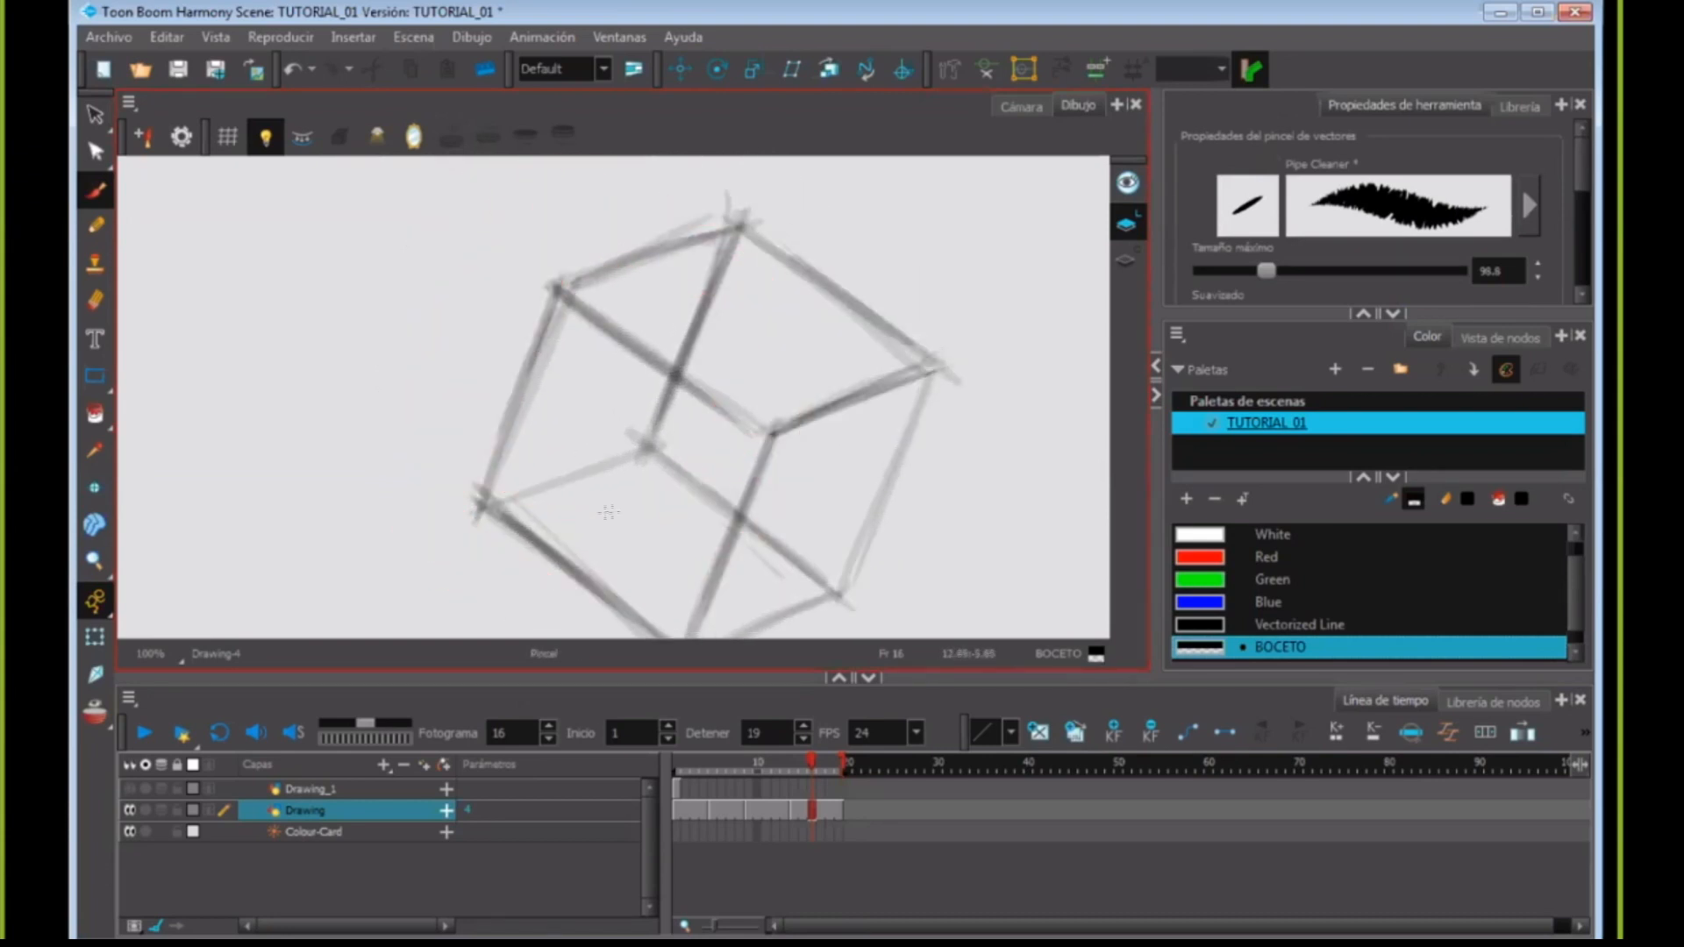
{"action": "left_click_drag", "start_coordinate": [605, 516], "coordinate": [612, 472]}
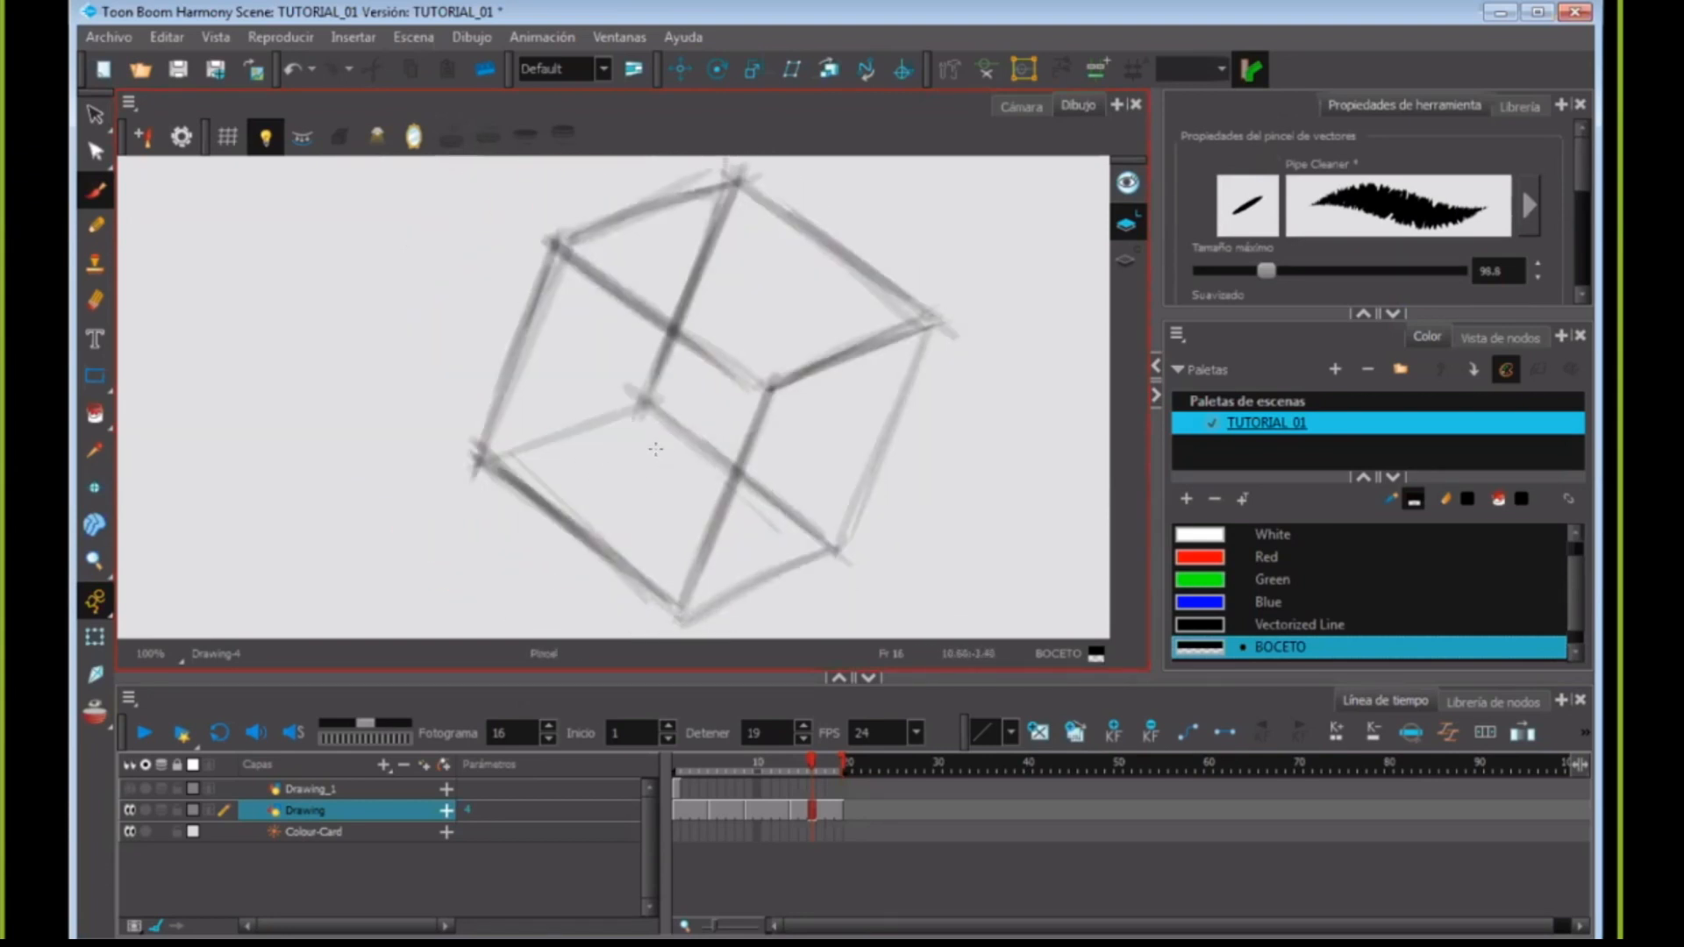
{"action": "left_click_drag", "start_coordinate": [496, 446], "coordinate": [653, 400]}
{"action": "mouse_move", "coordinate": [725, 524]}
{"action": "left_mouse_down"}
{"action": "mouse_move", "coordinate": [752, 459]}
{"action": "mouse_move", "coordinate": [752, 331]}
{"action": "mouse_move", "coordinate": [838, 327]}
{"action": "left_mouse_up"}
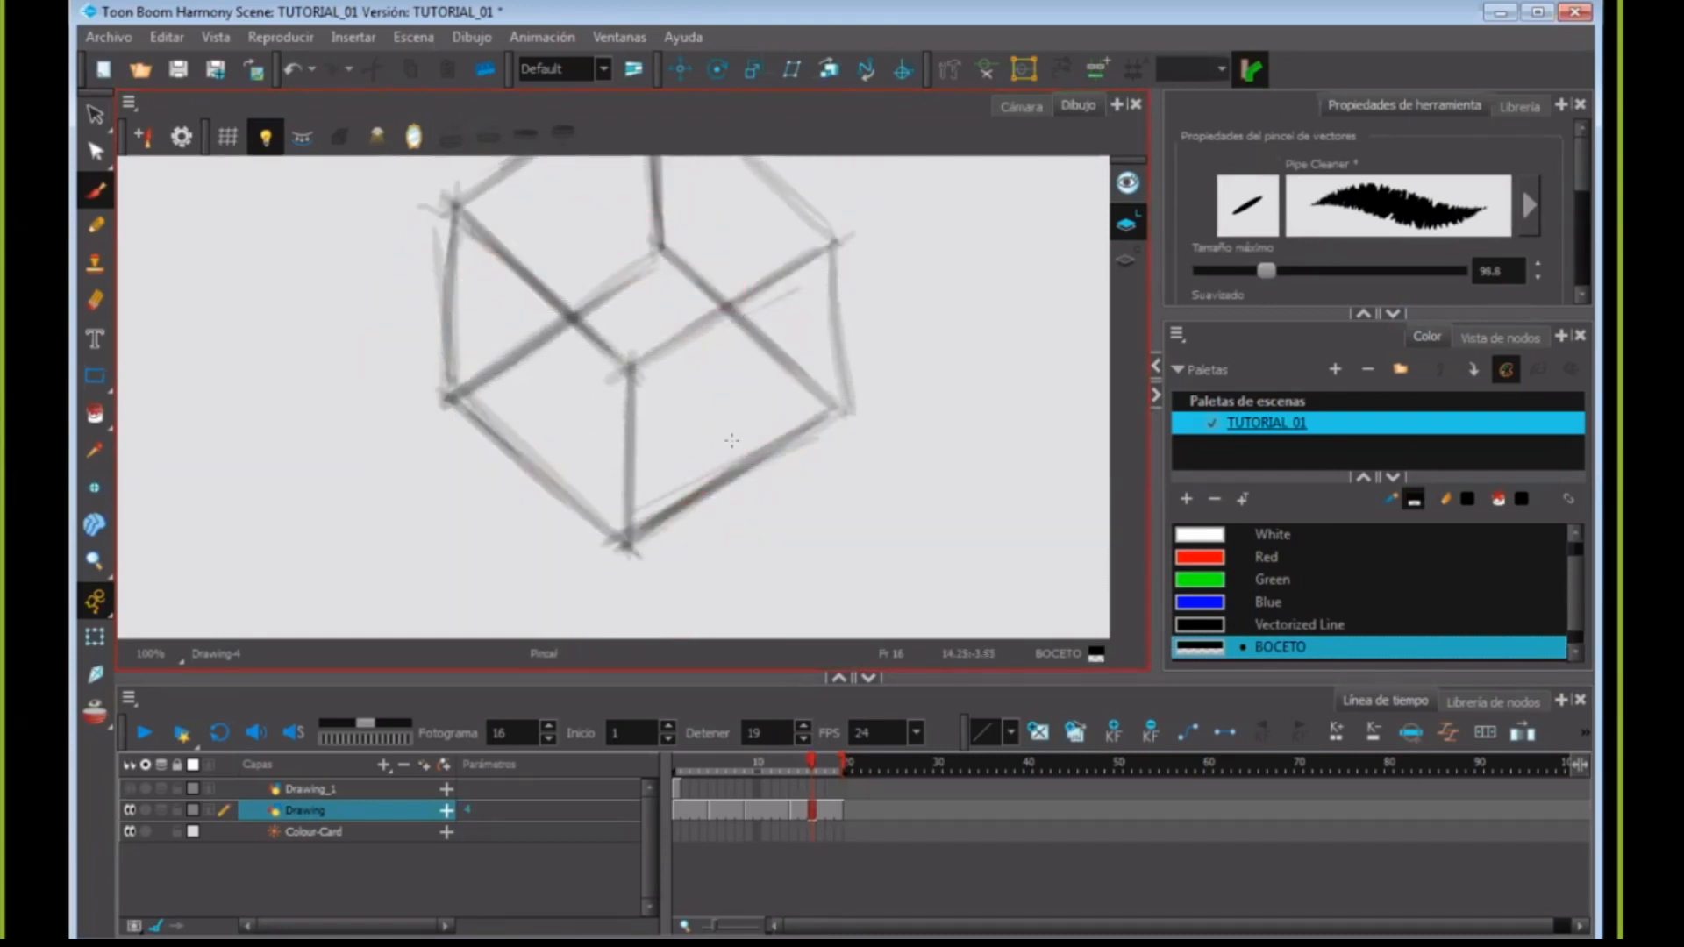
- Select the stray stroke beside the cube's left outer edge in the rotated view and clean up the doubled line
{"action": "left_click", "coordinate": [96, 114]}
{"action": "left_click", "coordinate": [449, 289]}
{"action": "left_click_drag", "start_coordinate": [451, 300], "coordinate": [447, 303]}
{"action": "left_click", "coordinate": [381, 274]}
{"action": "left_click", "coordinate": [428, 262]}
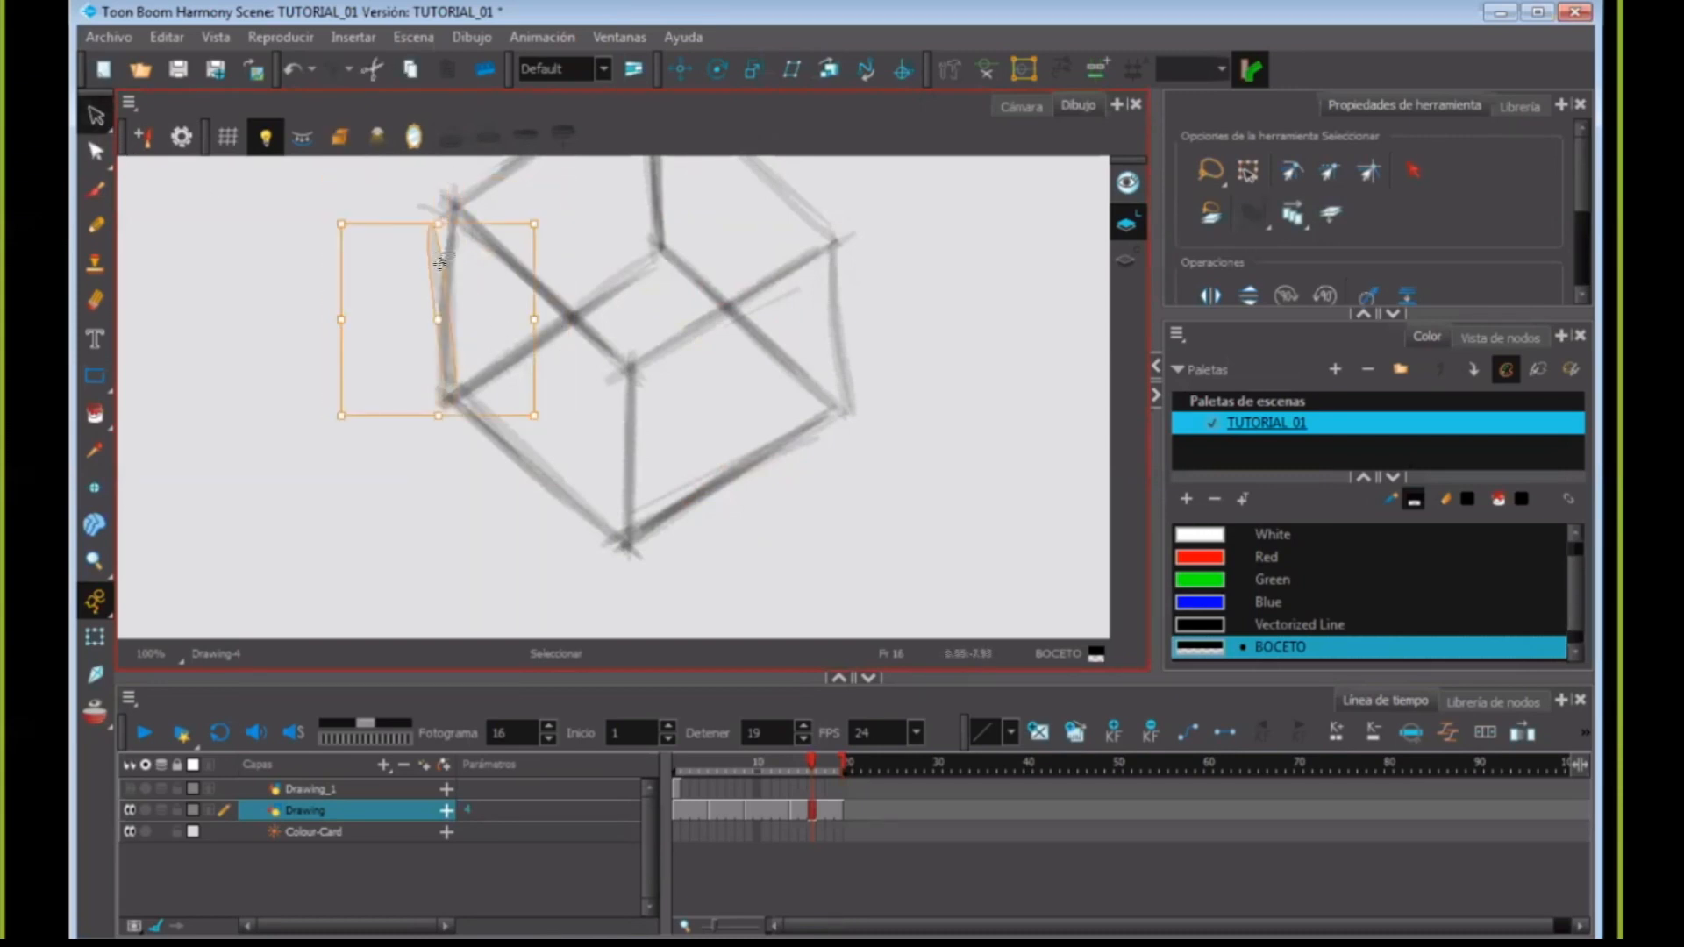
{"action": "left_click", "coordinate": [470, 287]}
{"action": "left_click", "coordinate": [455, 296]}
{"action": "left_click", "coordinate": [489, 298]}
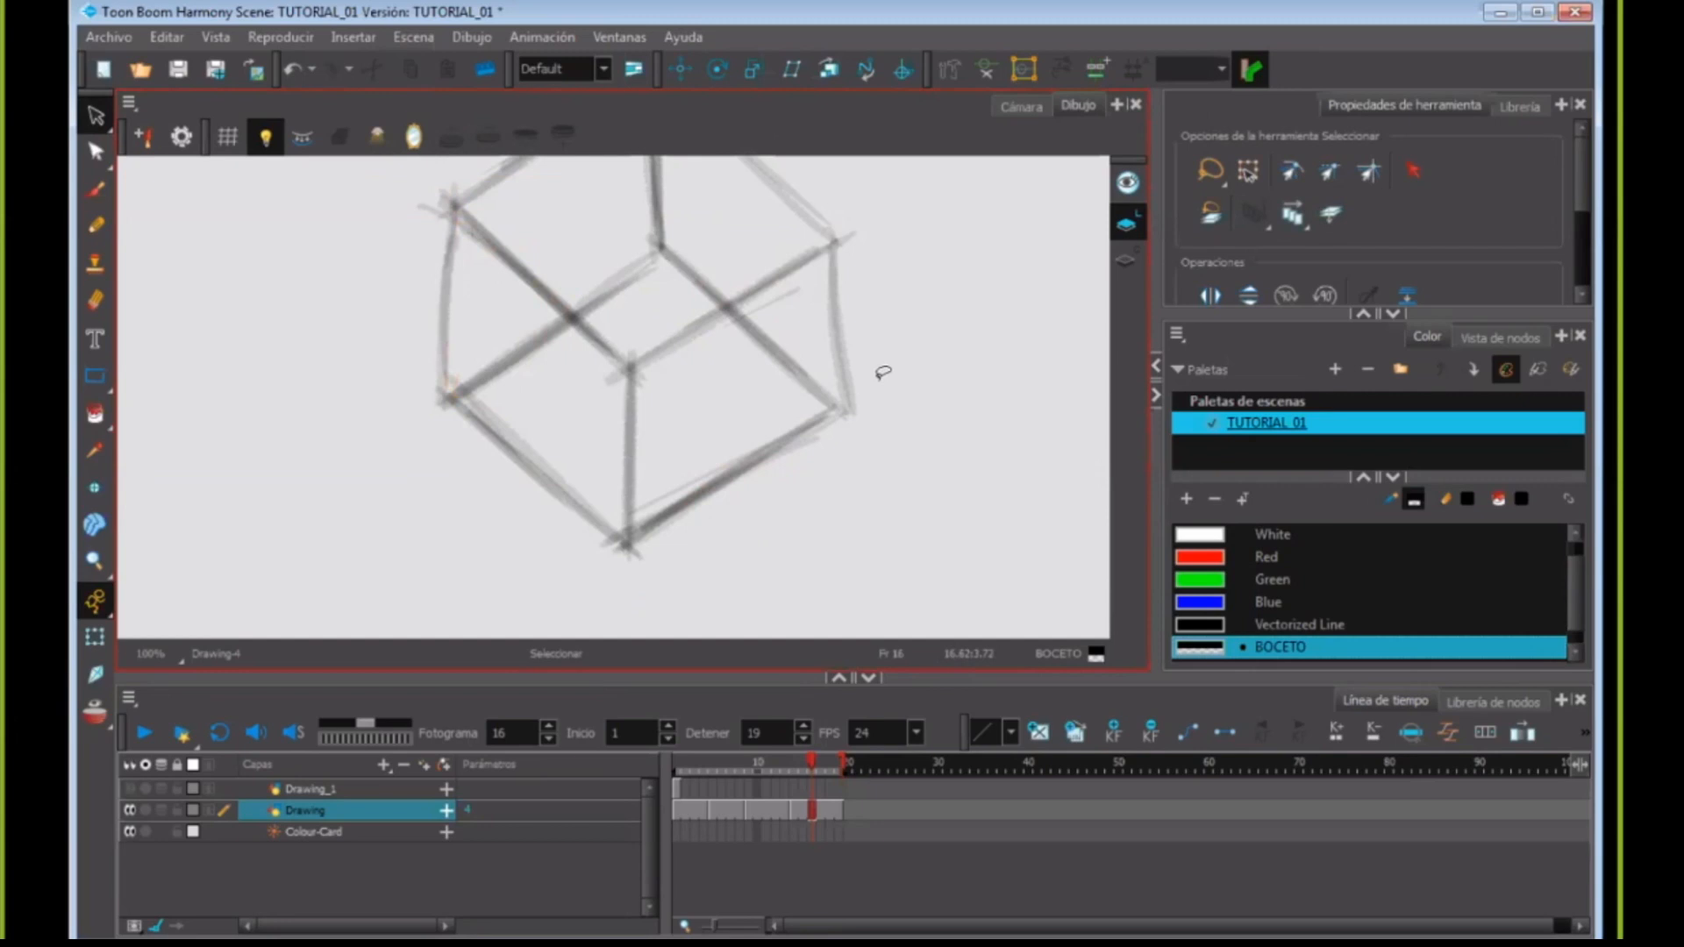
- Show the drawing grid, rotate the canvas with it and reset the view rotation to upright
{"action": "mouse_move", "coordinate": [953, 391]}
{"action": "left_mouse_down"}
{"action": "mouse_move", "coordinate": [707, 608]}
{"action": "mouse_move", "coordinate": [538, 591]}
{"action": "mouse_move", "coordinate": [676, 591]}
{"action": "mouse_move", "coordinate": [877, 523]}
{"action": "mouse_move", "coordinate": [813, 553]}
{"action": "mouse_move", "coordinate": [835, 497]}
{"action": "mouse_move", "coordinate": [933, 471]}
{"action": "mouse_move", "coordinate": [793, 402]}
{"action": "mouse_move", "coordinate": [843, 454]}
{"action": "left_mouse_up"}
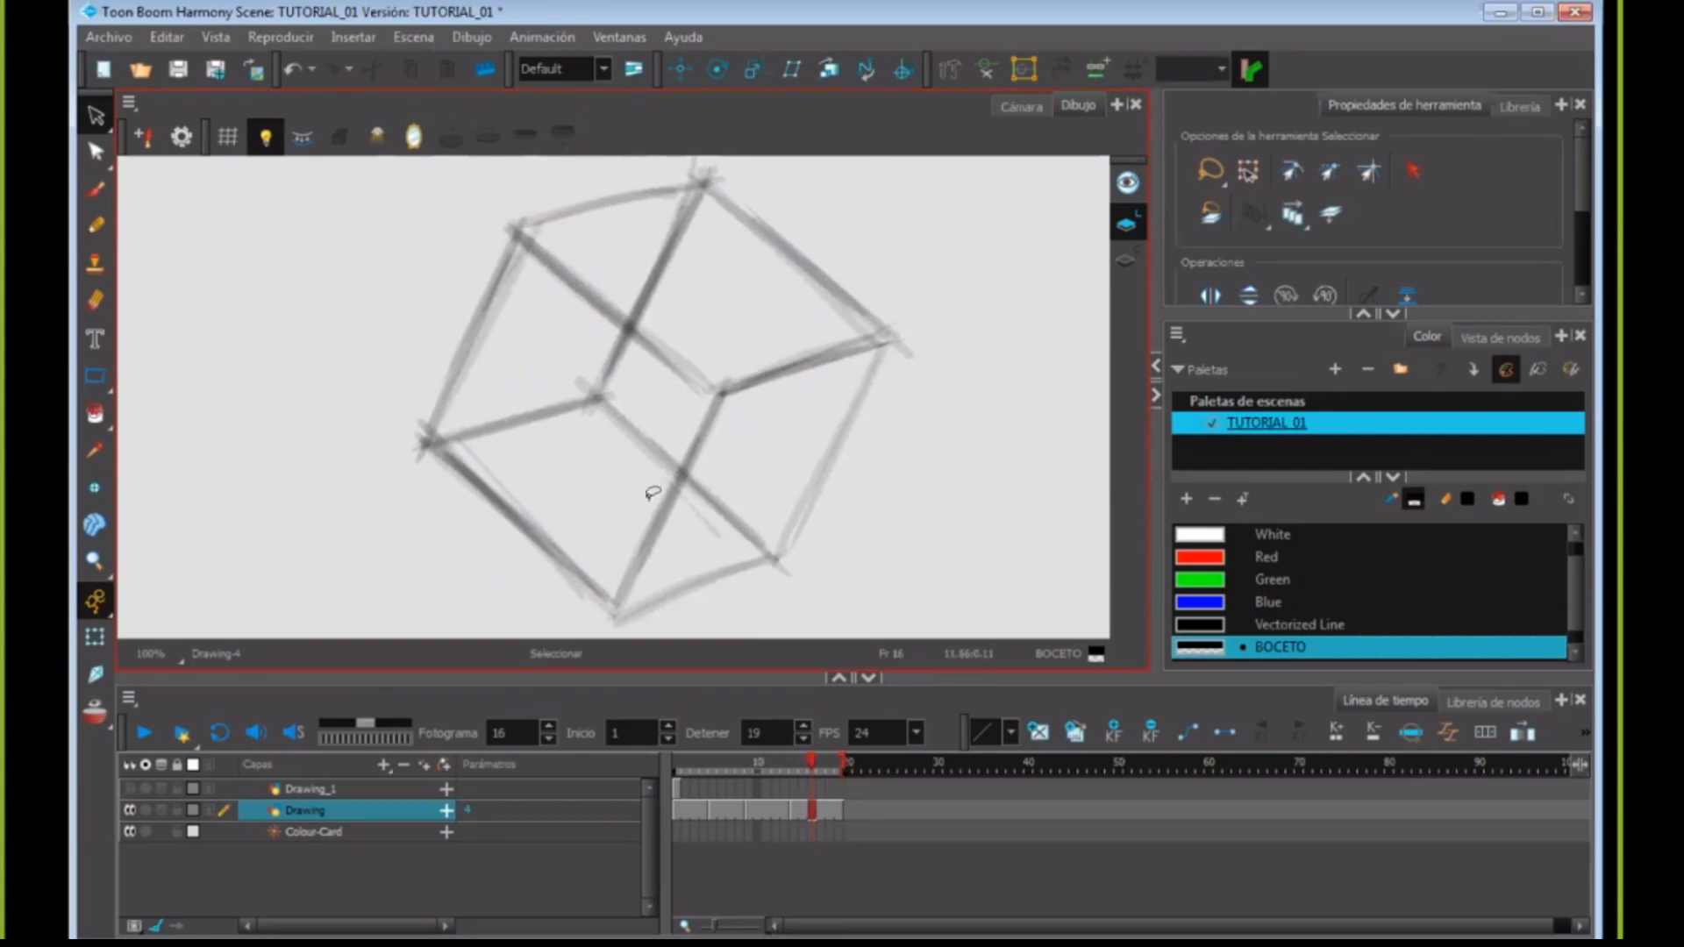
{"action": "key", "text": "shift+x"}
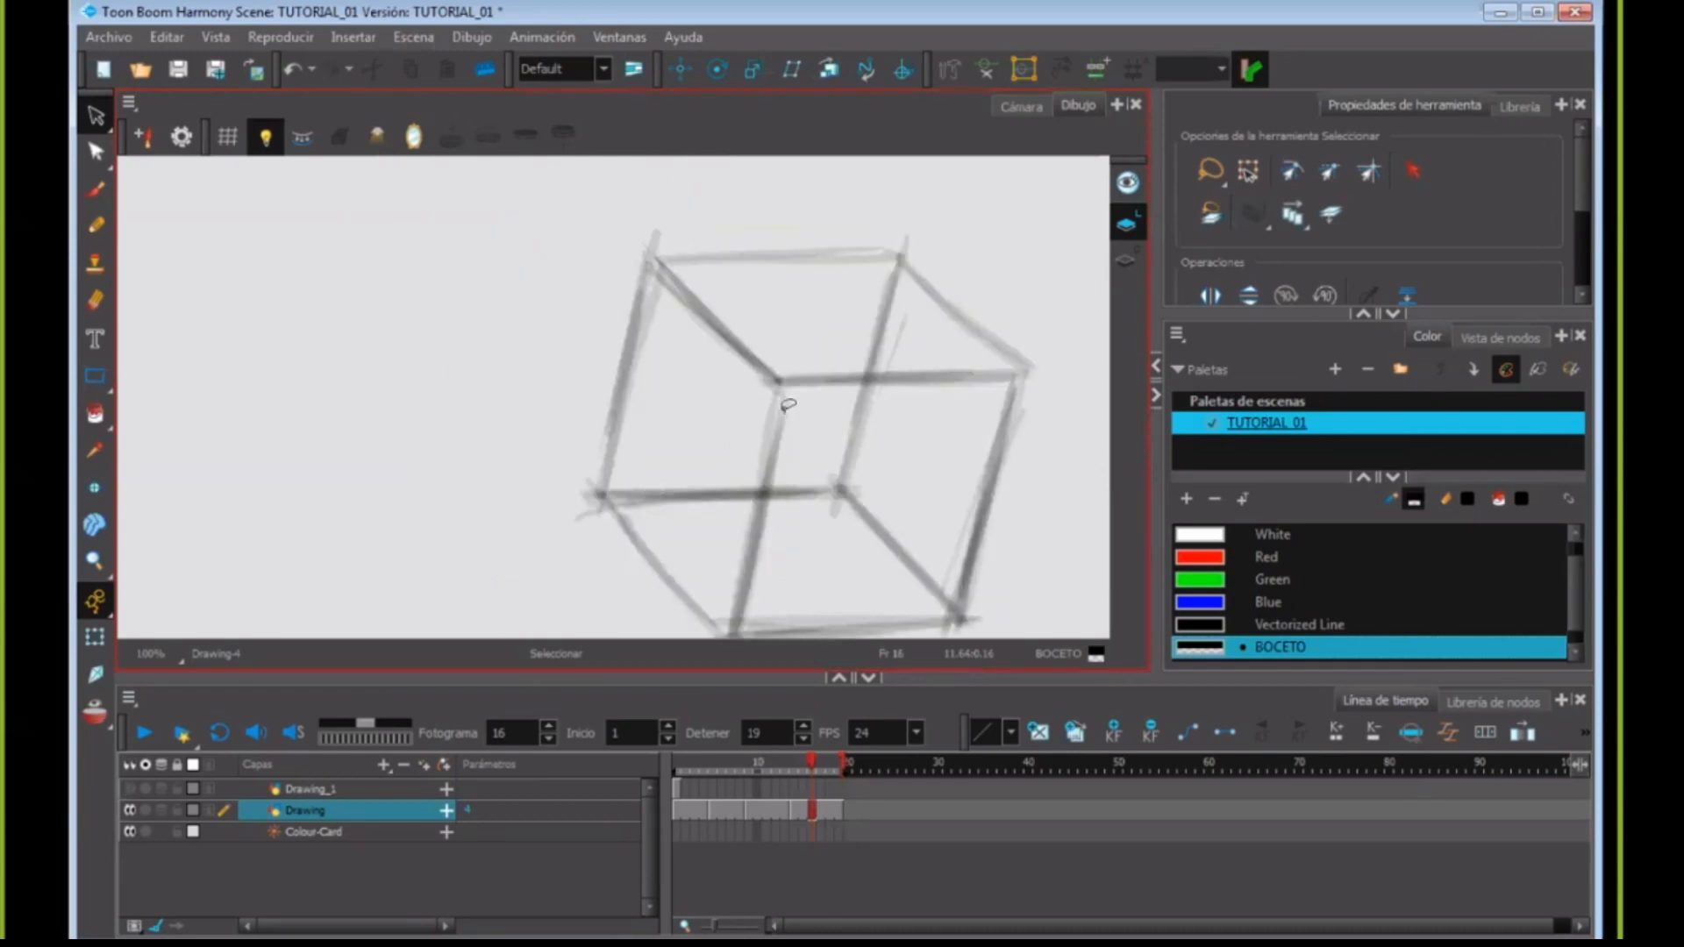
{"action": "left_click", "coordinate": [227, 136]}
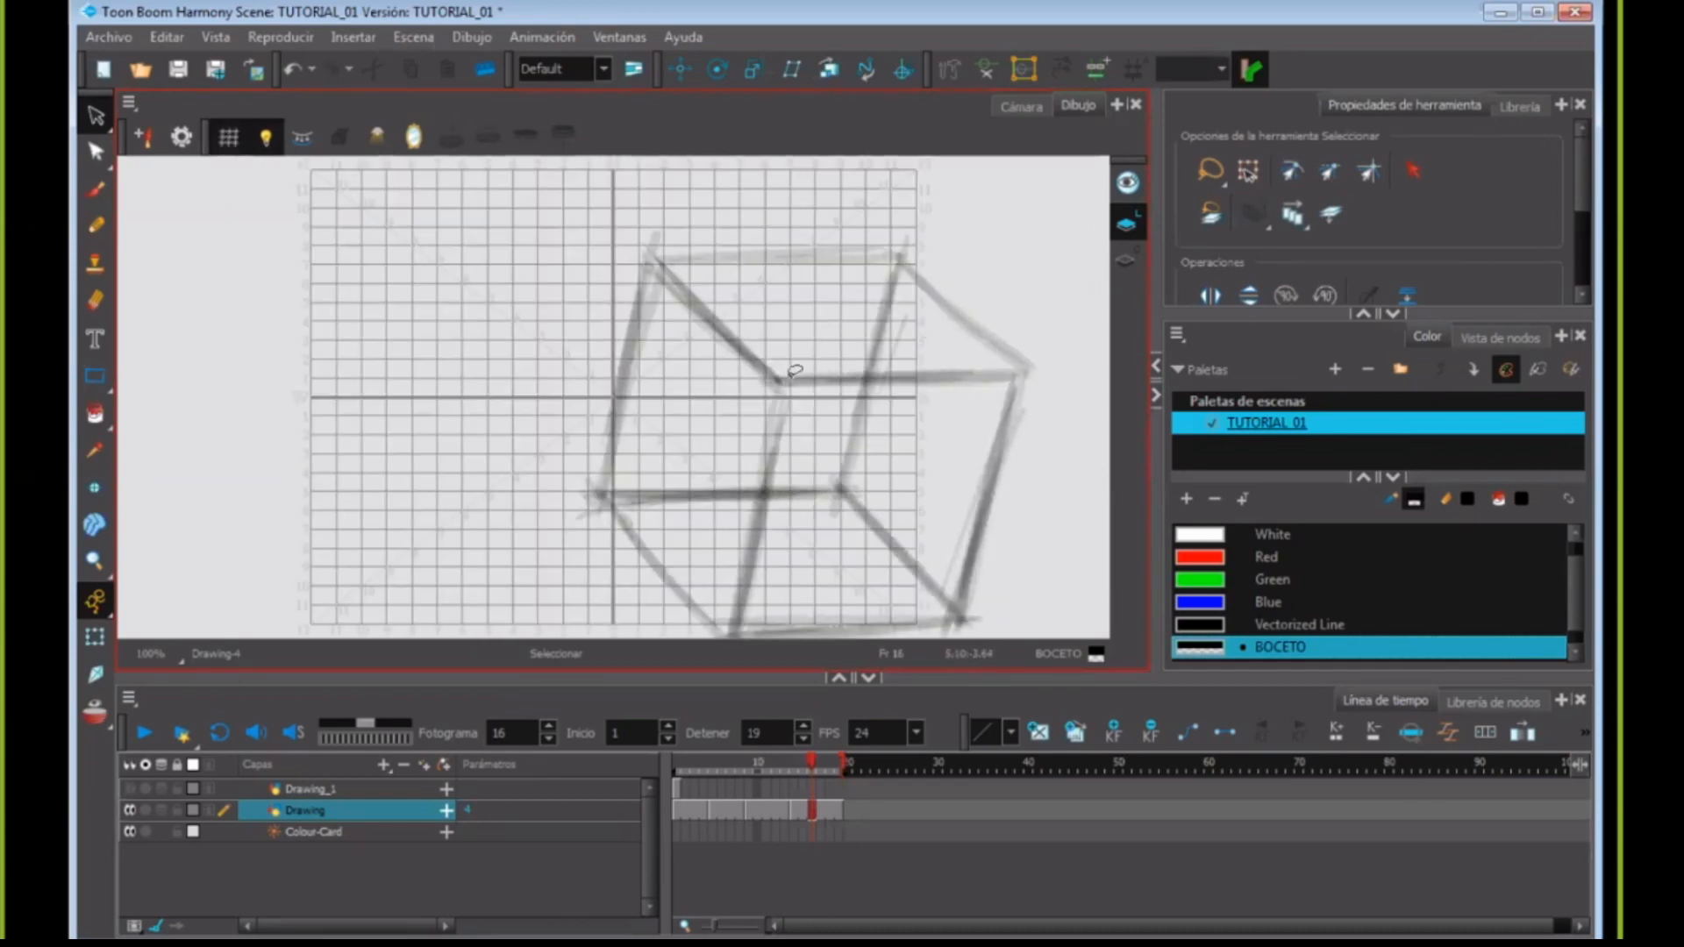
{"action": "left_click_drag", "start_coordinate": [844, 386], "coordinate": [648, 488]}
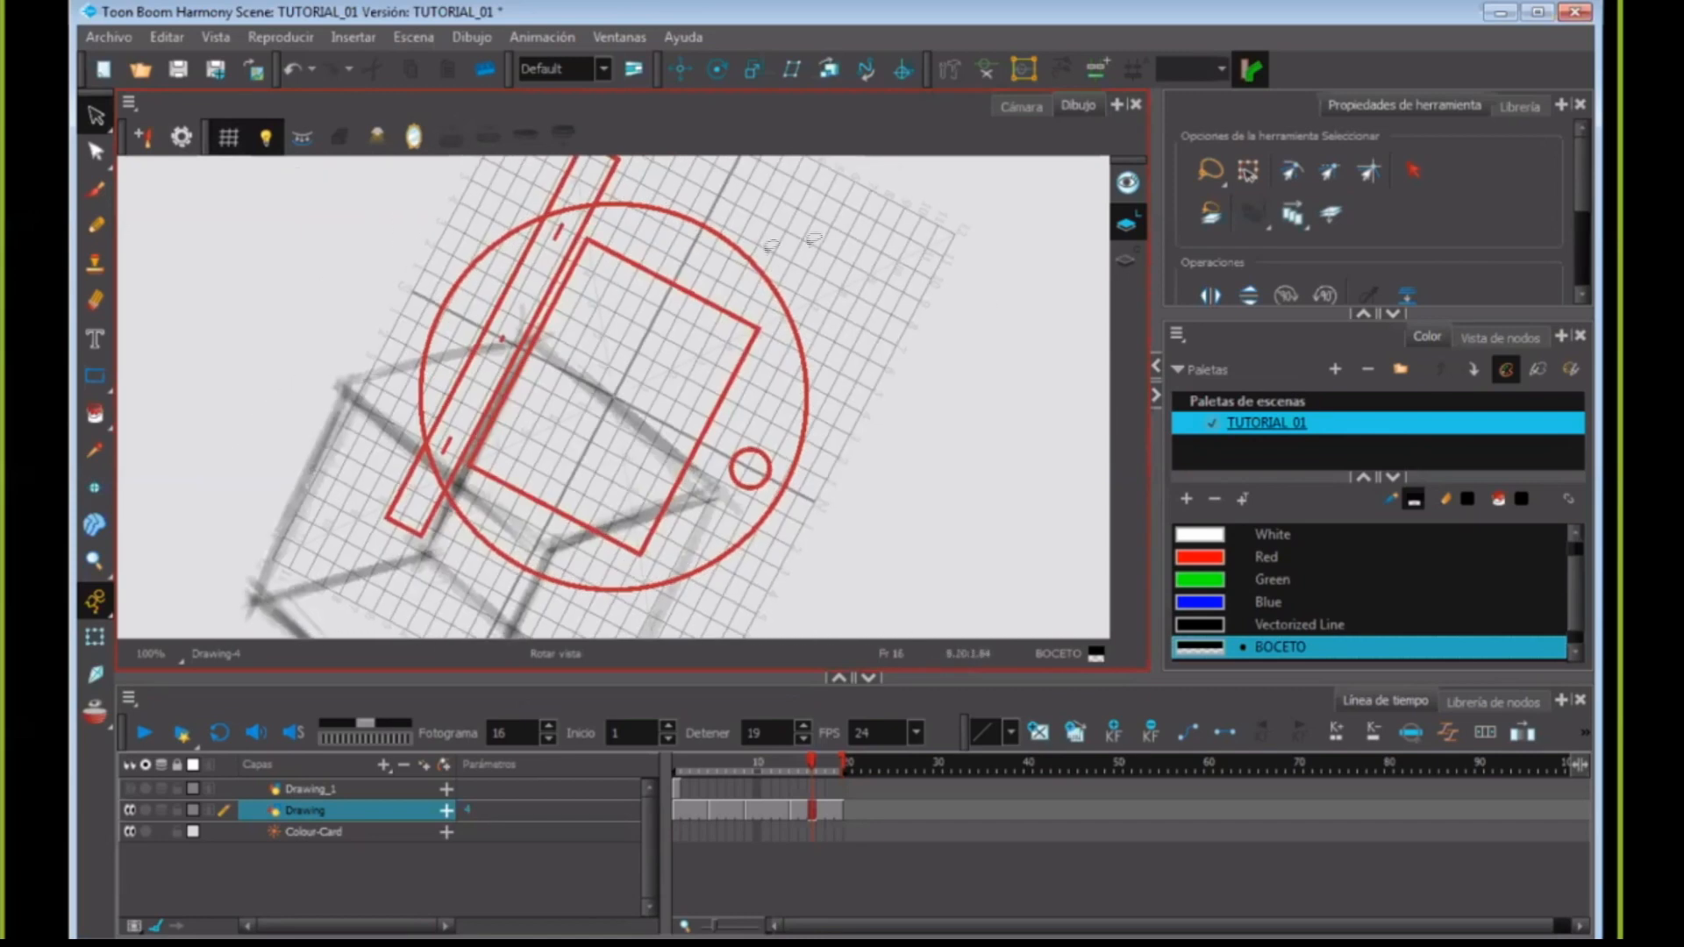
{"action": "key", "text": "shift+x"}
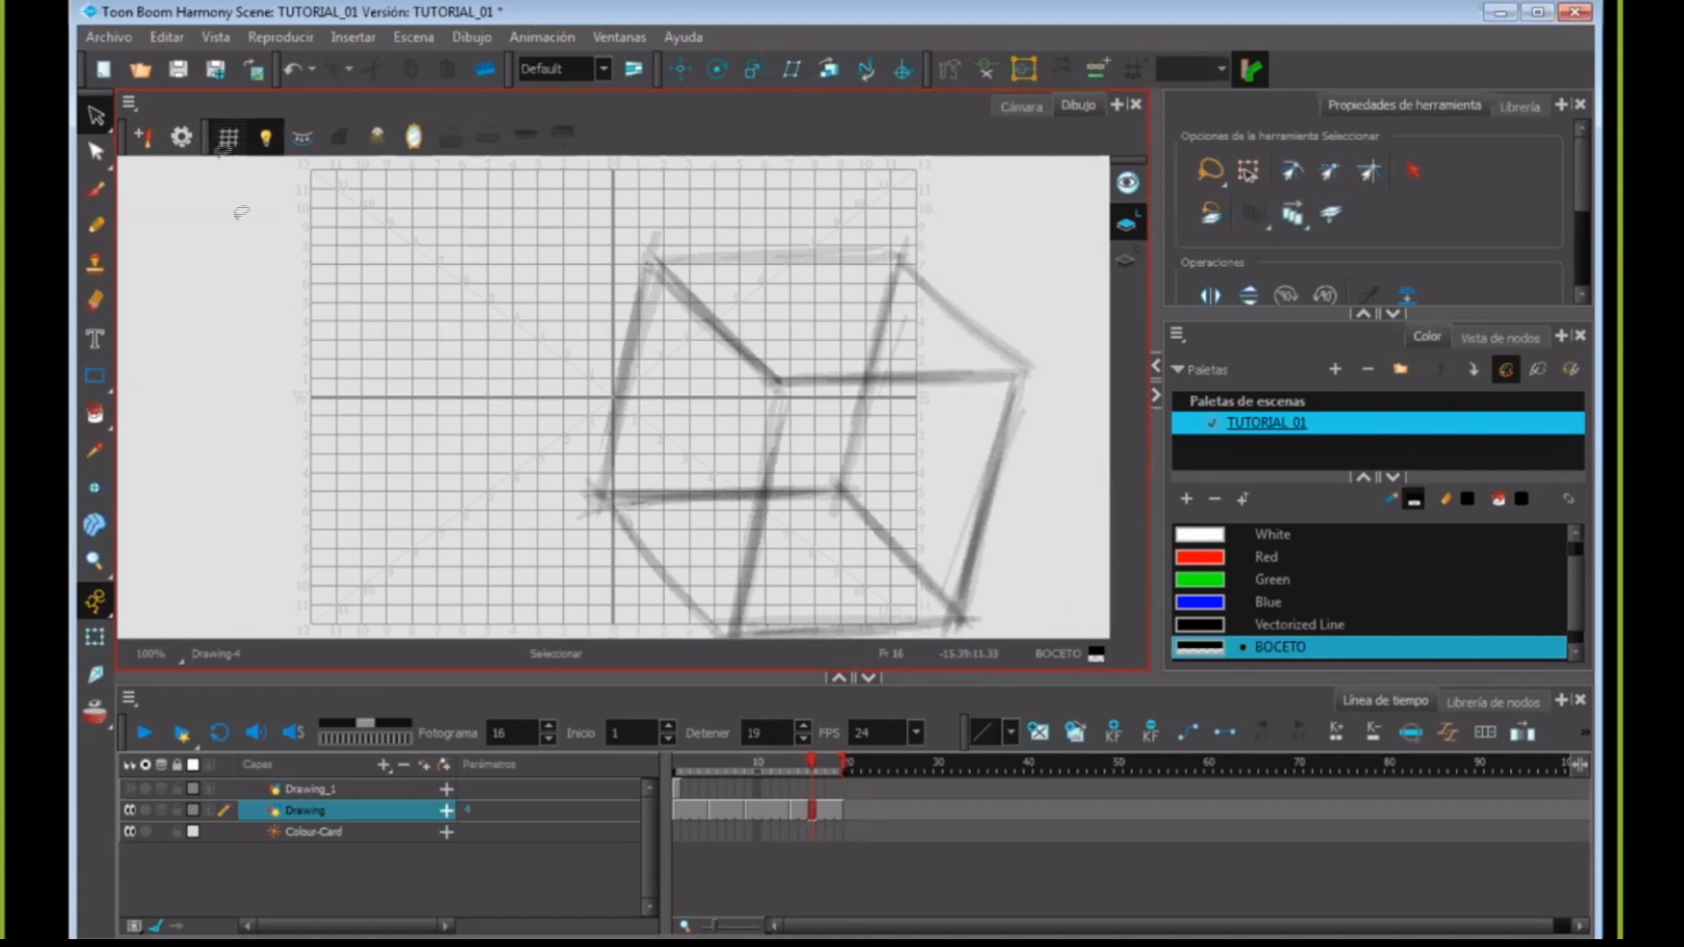
- Resize the drawing view, timeline and colour areas by moving their borders, and bring them back close to the original layout
{"action": "left_click_drag", "start_coordinate": [735, 678], "coordinate": [735, 819]}
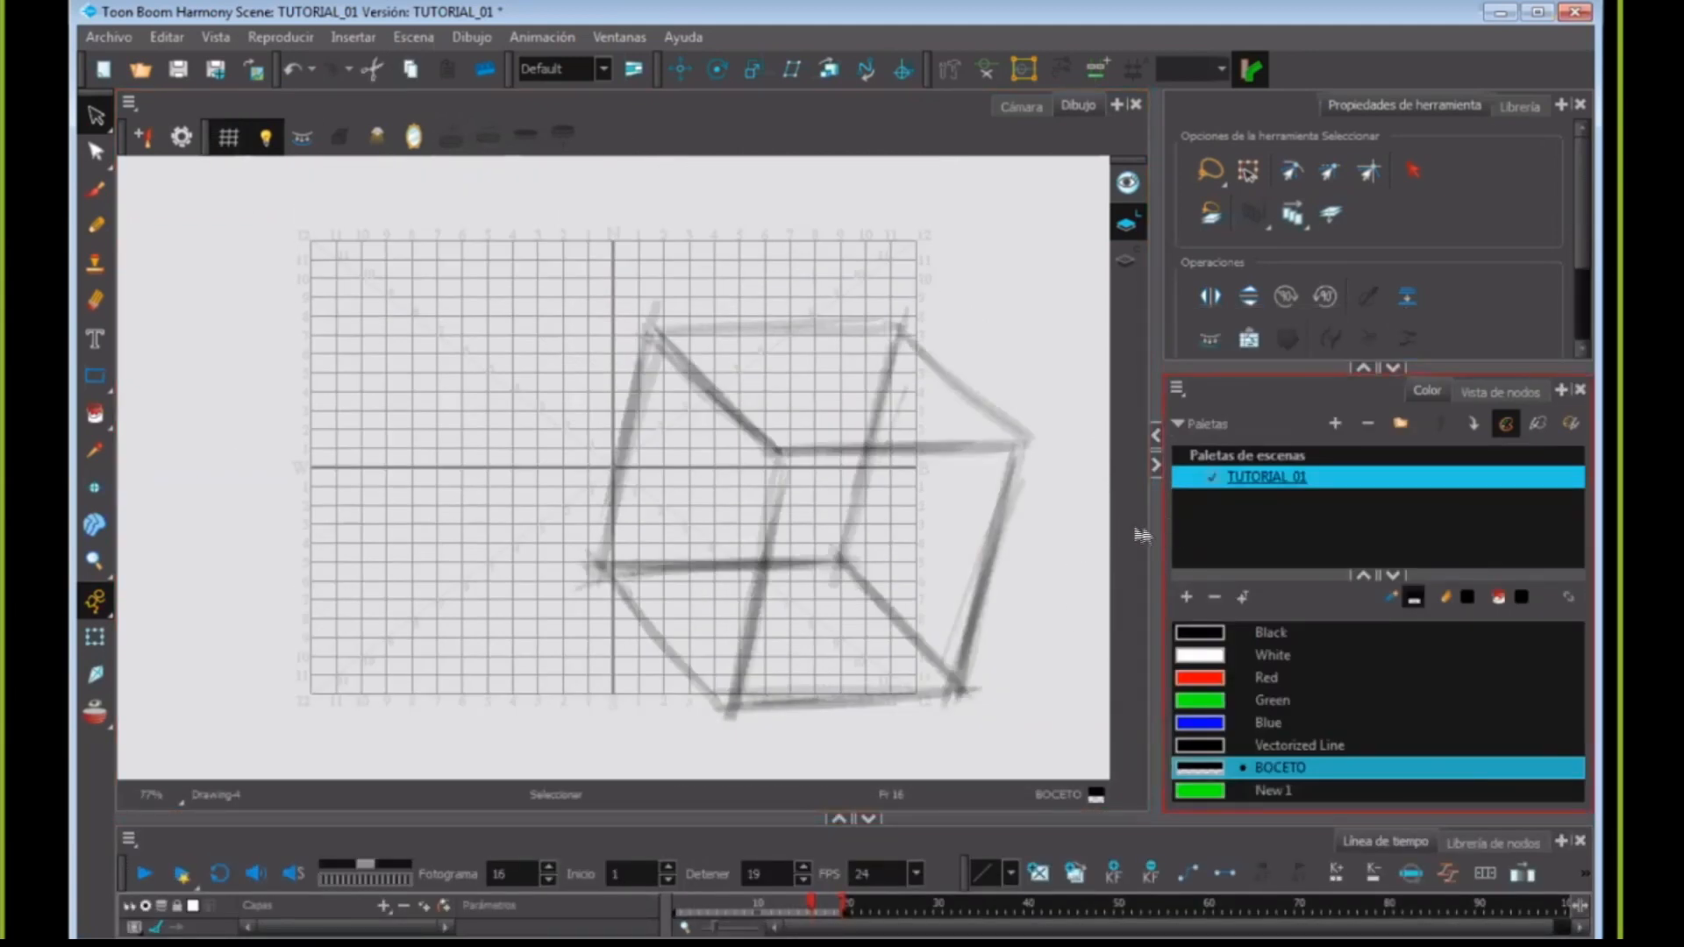
{"action": "left_click_drag", "start_coordinate": [1159, 521], "coordinate": [755, 522]}
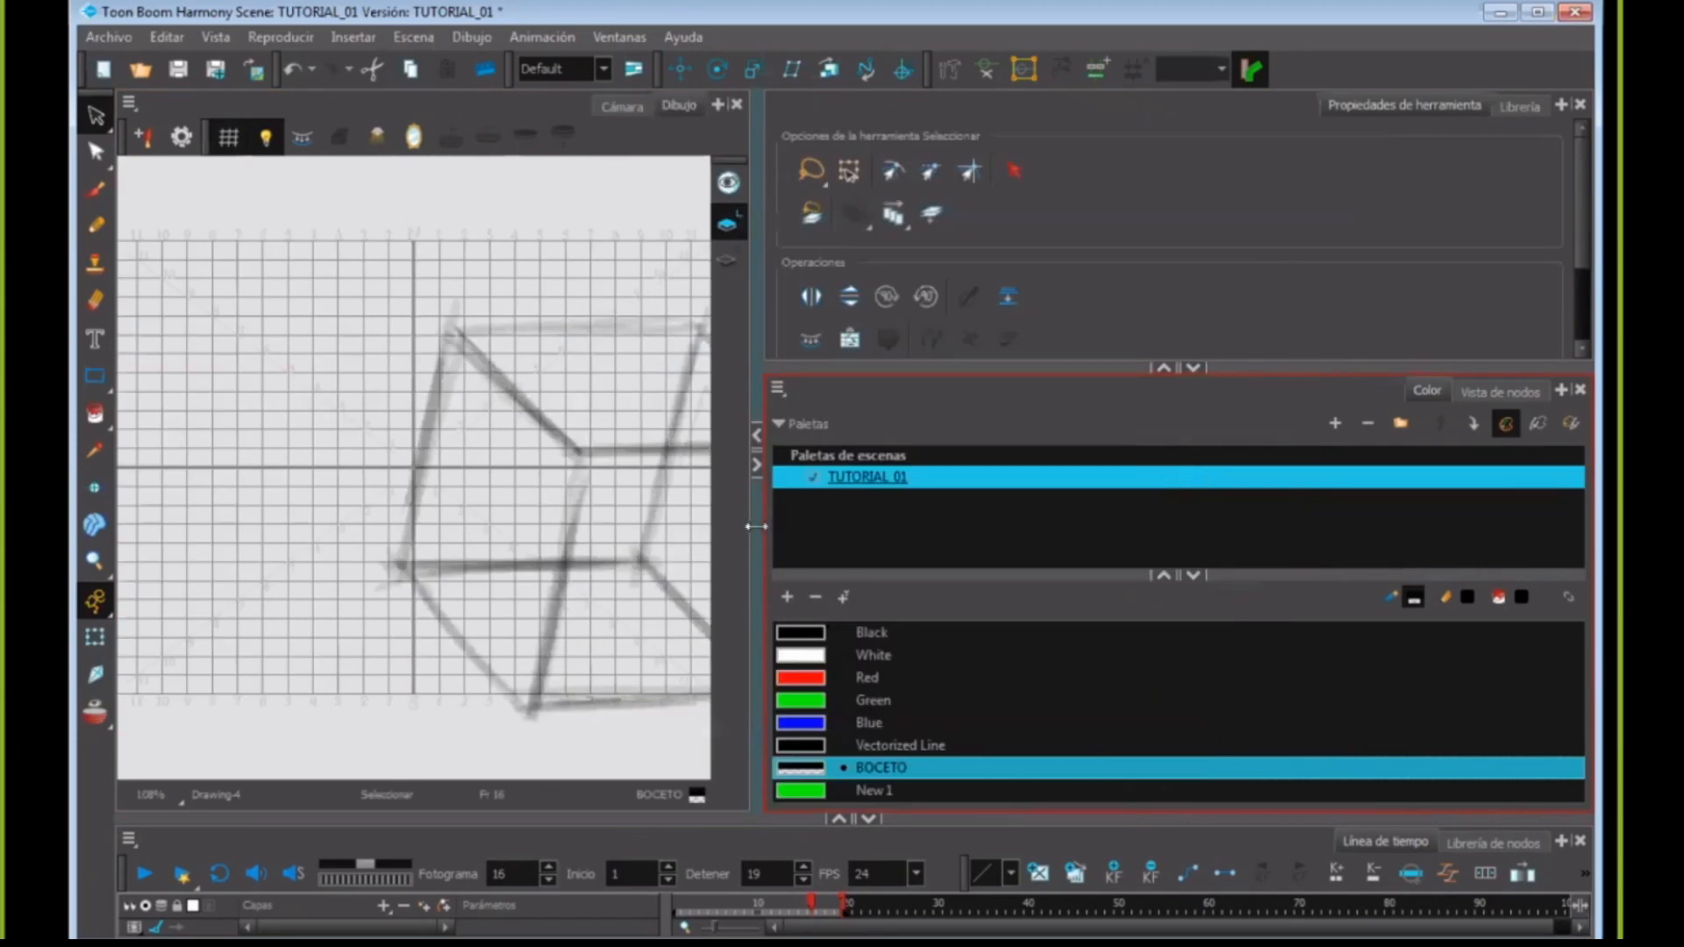
{"action": "left_click_drag", "start_coordinate": [1127, 524], "coordinate": [1130, 523]}
{"action": "left_click_drag", "start_coordinate": [688, 817], "coordinate": [688, 707]}
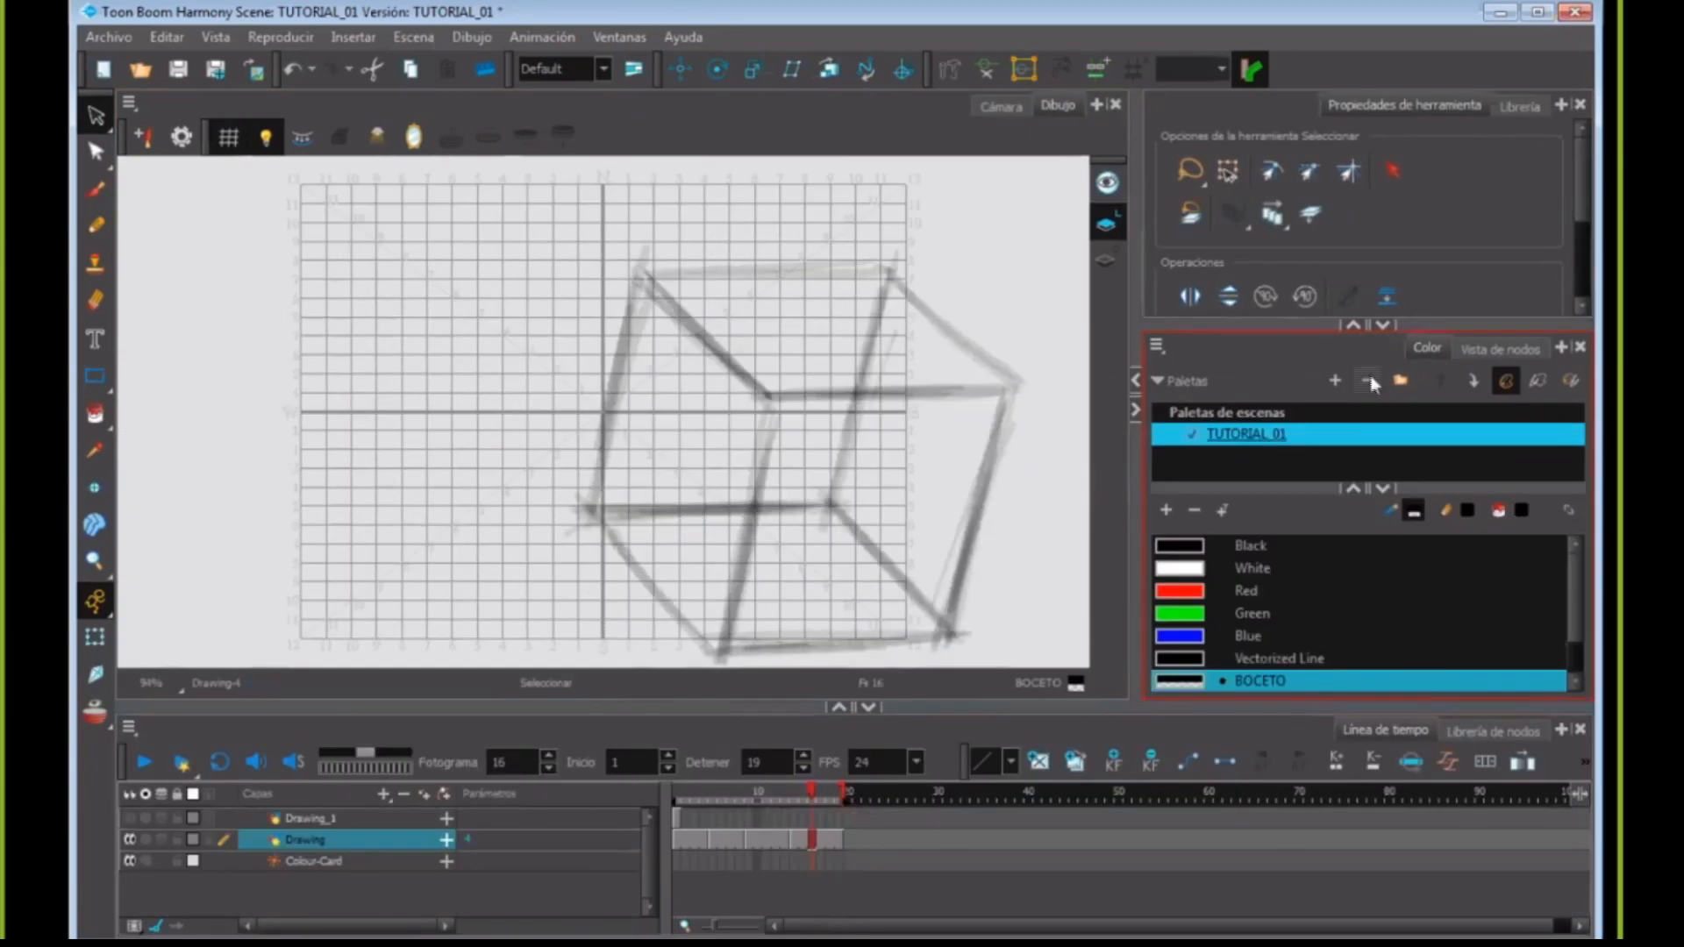
- Collapse and restore the tool properties and colour areas, leaving the palette list collapsed, and hide the drawing grid
{"action": "left_click", "coordinate": [1355, 490]}
{"action": "left_click", "coordinate": [1353, 325]}
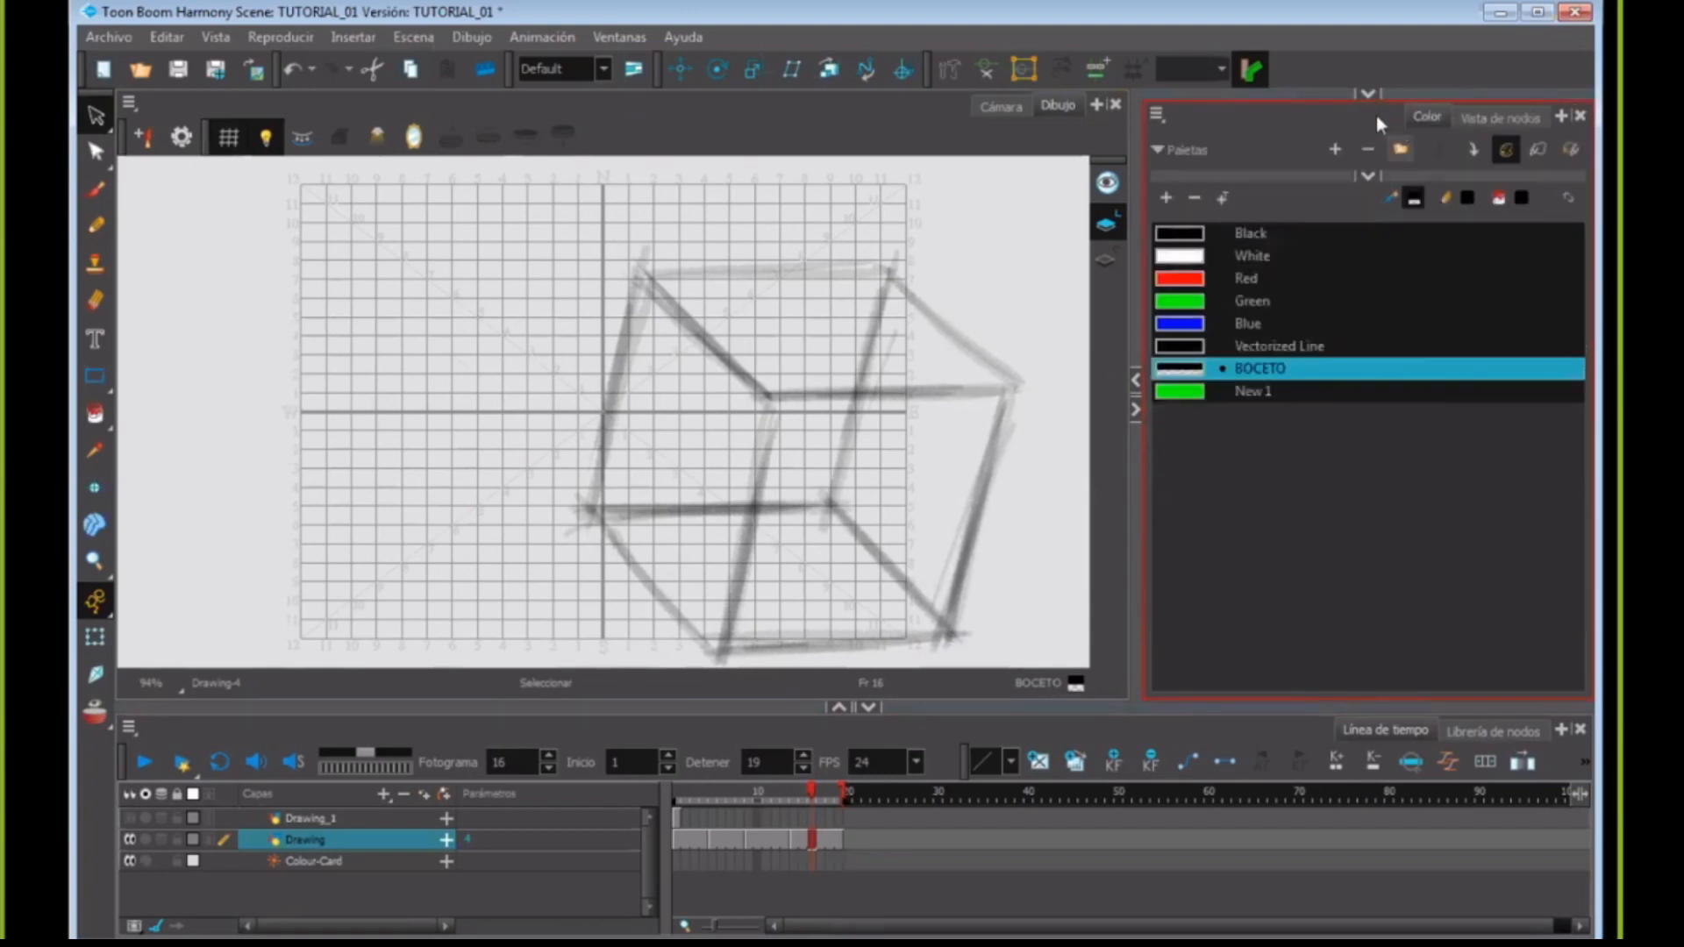
{"action": "left_click", "coordinate": [1370, 93]}
{"action": "left_click", "coordinate": [1382, 326]}
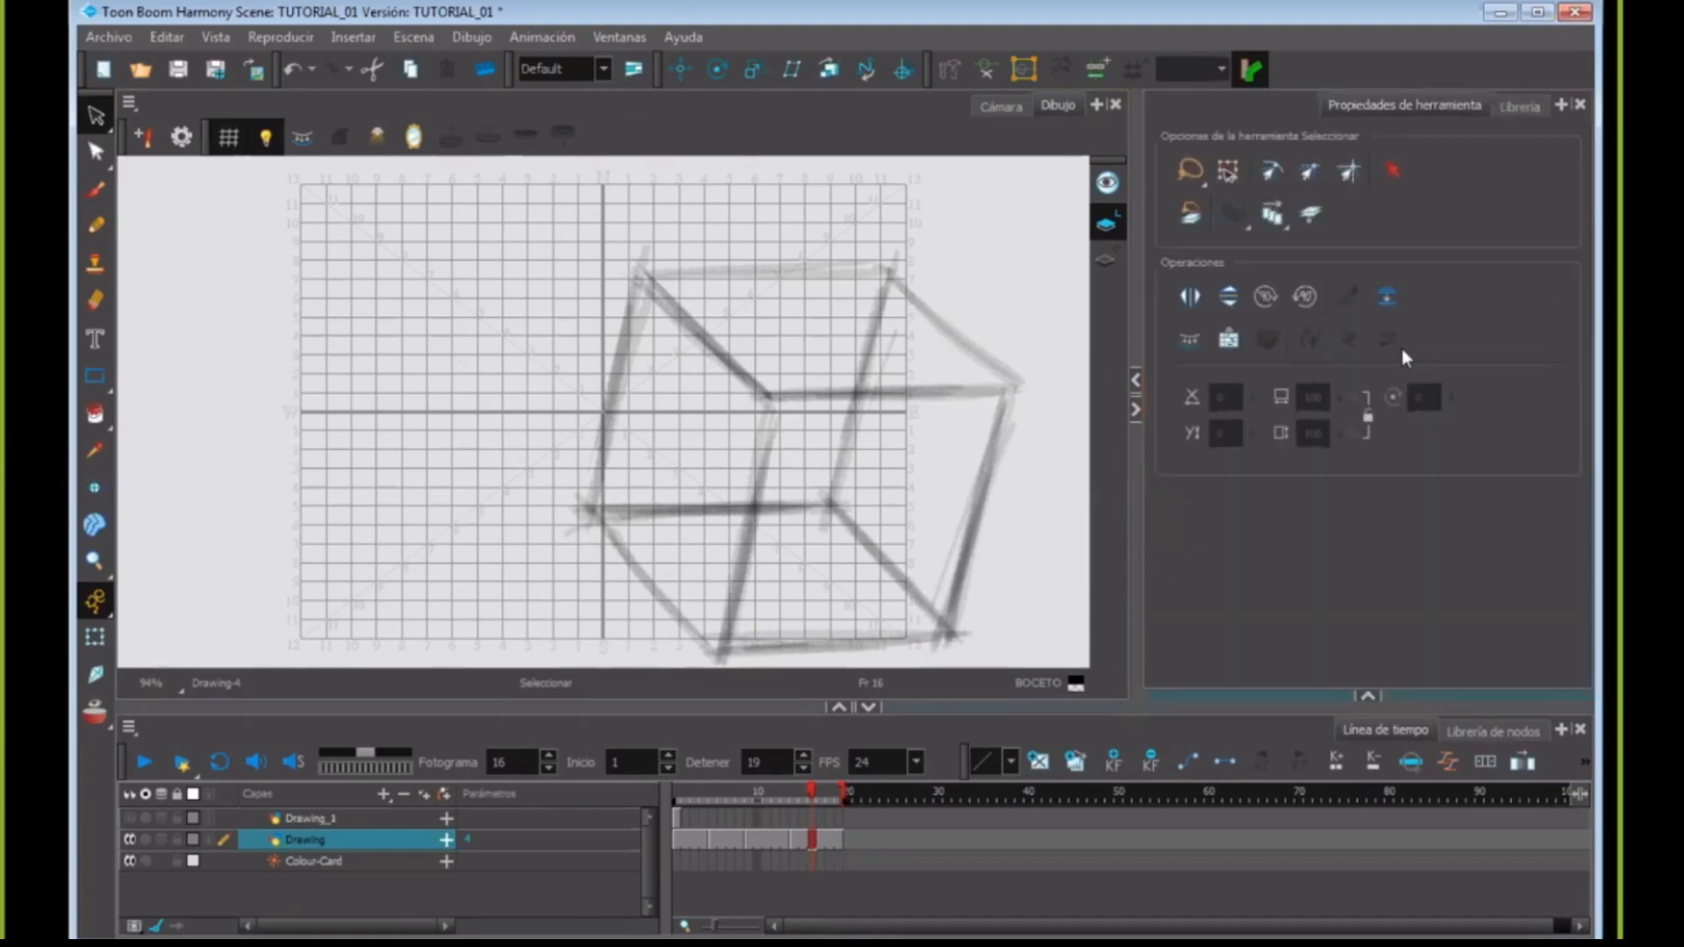
{"action": "left_click", "coordinate": [1368, 698]}
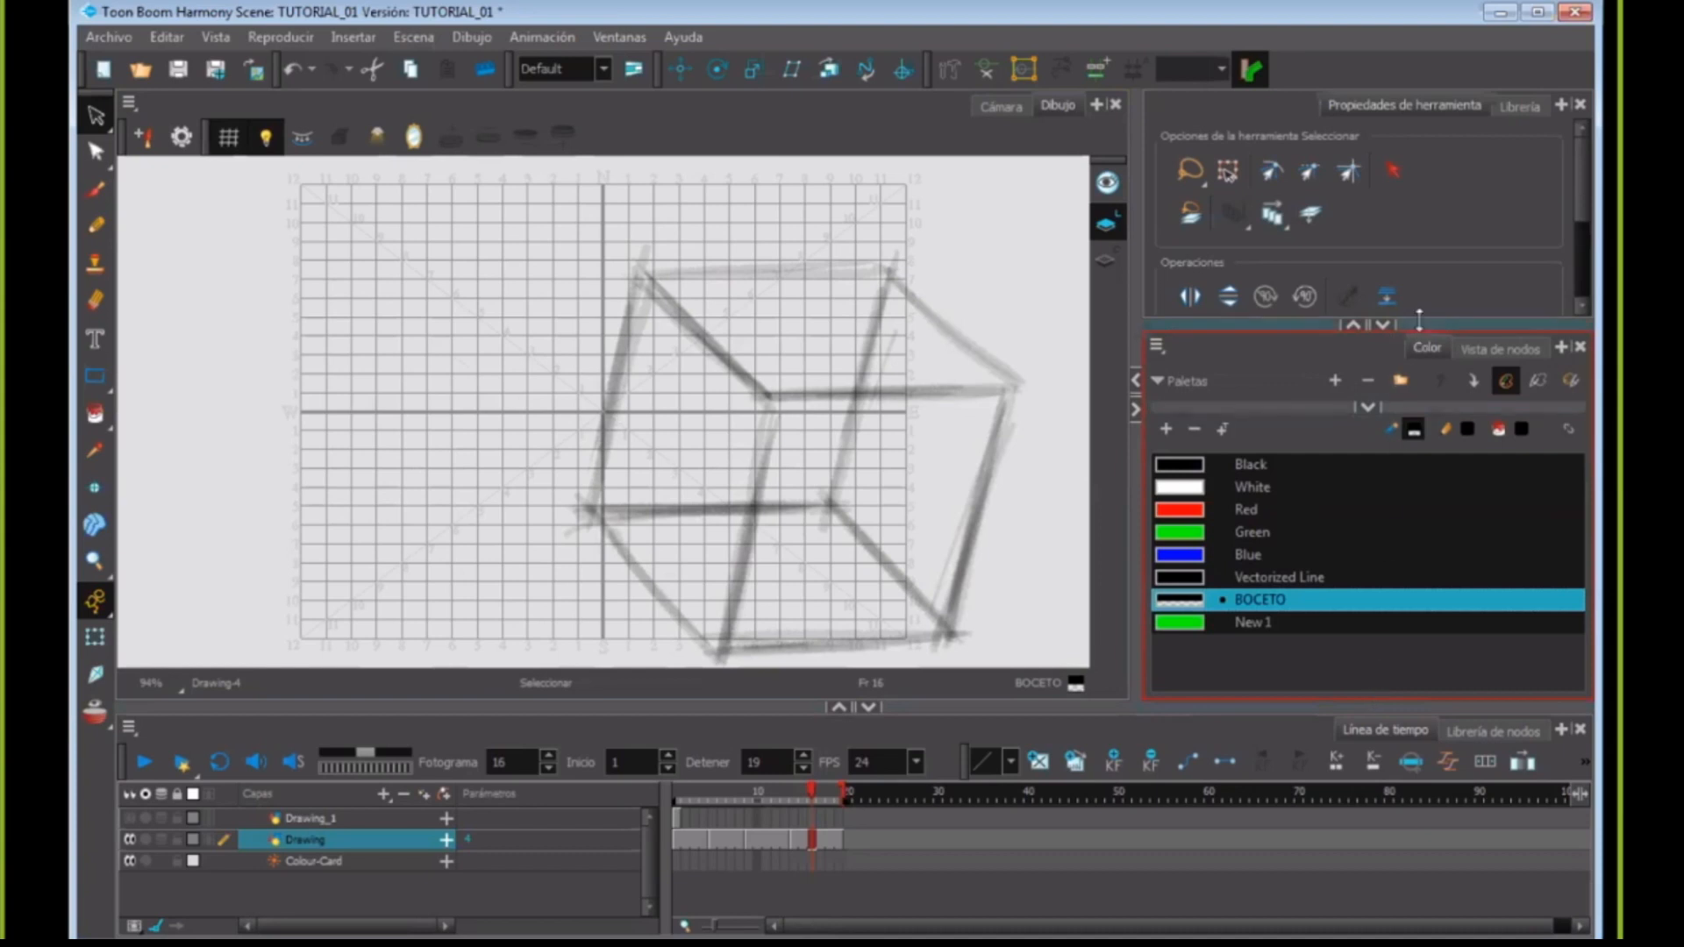
{"action": "left_click", "coordinate": [230, 139]}
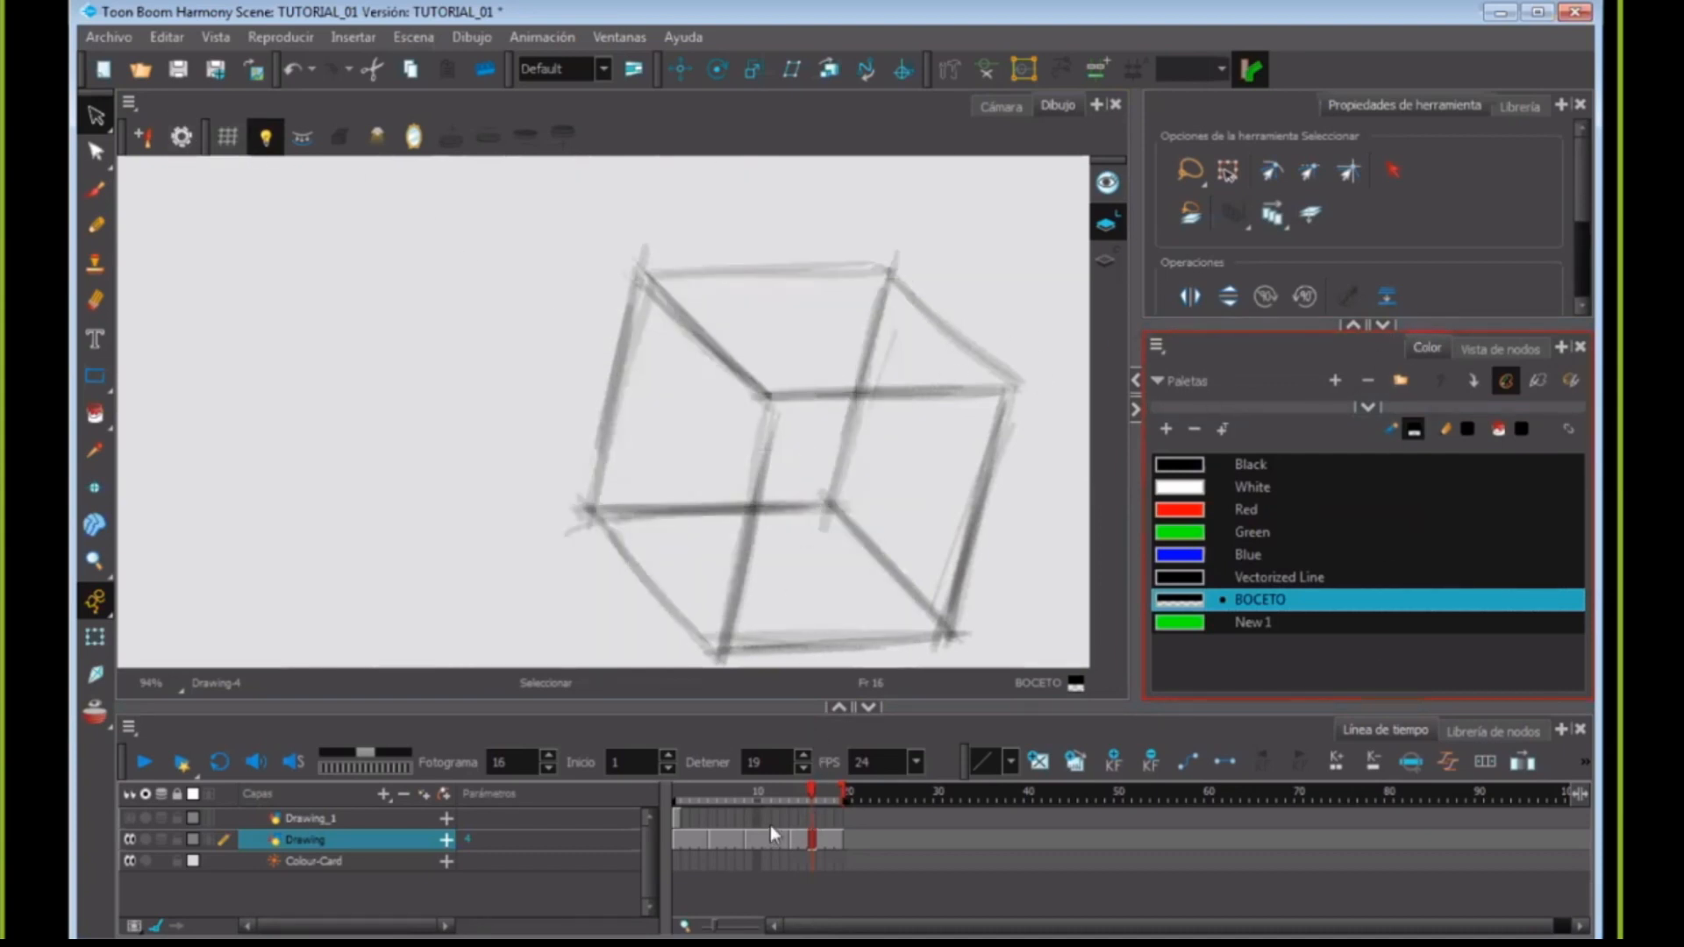
- Show the neighbouring drawing as onion skin behind the cube and activate the Brush
{"action": "left_click_drag", "start_coordinate": [887, 562], "coordinate": [880, 576]}
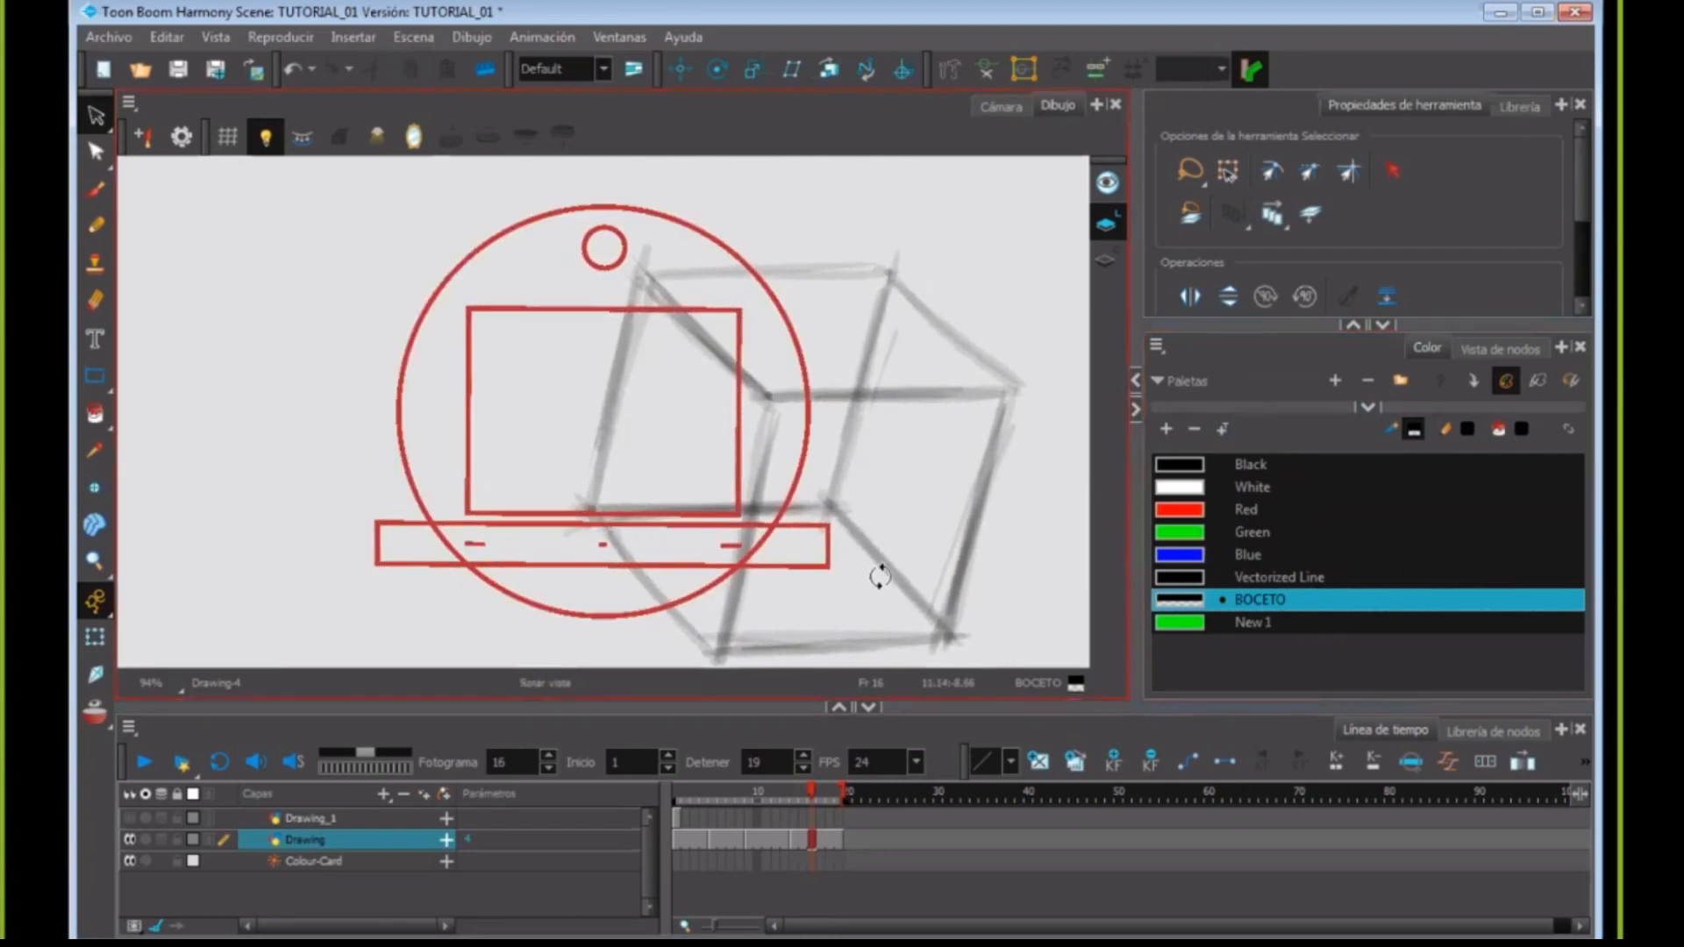
{"action": "key", "text": "space"}
{"action": "left_click_drag", "start_coordinate": [923, 460], "coordinate": [878, 425]}
{"action": "key", "text": "ctrl+alt"}
{"action": "left_click_drag", "start_coordinate": [867, 509], "coordinate": [836, 533]}
{"action": "key", "text": "shift+m"}
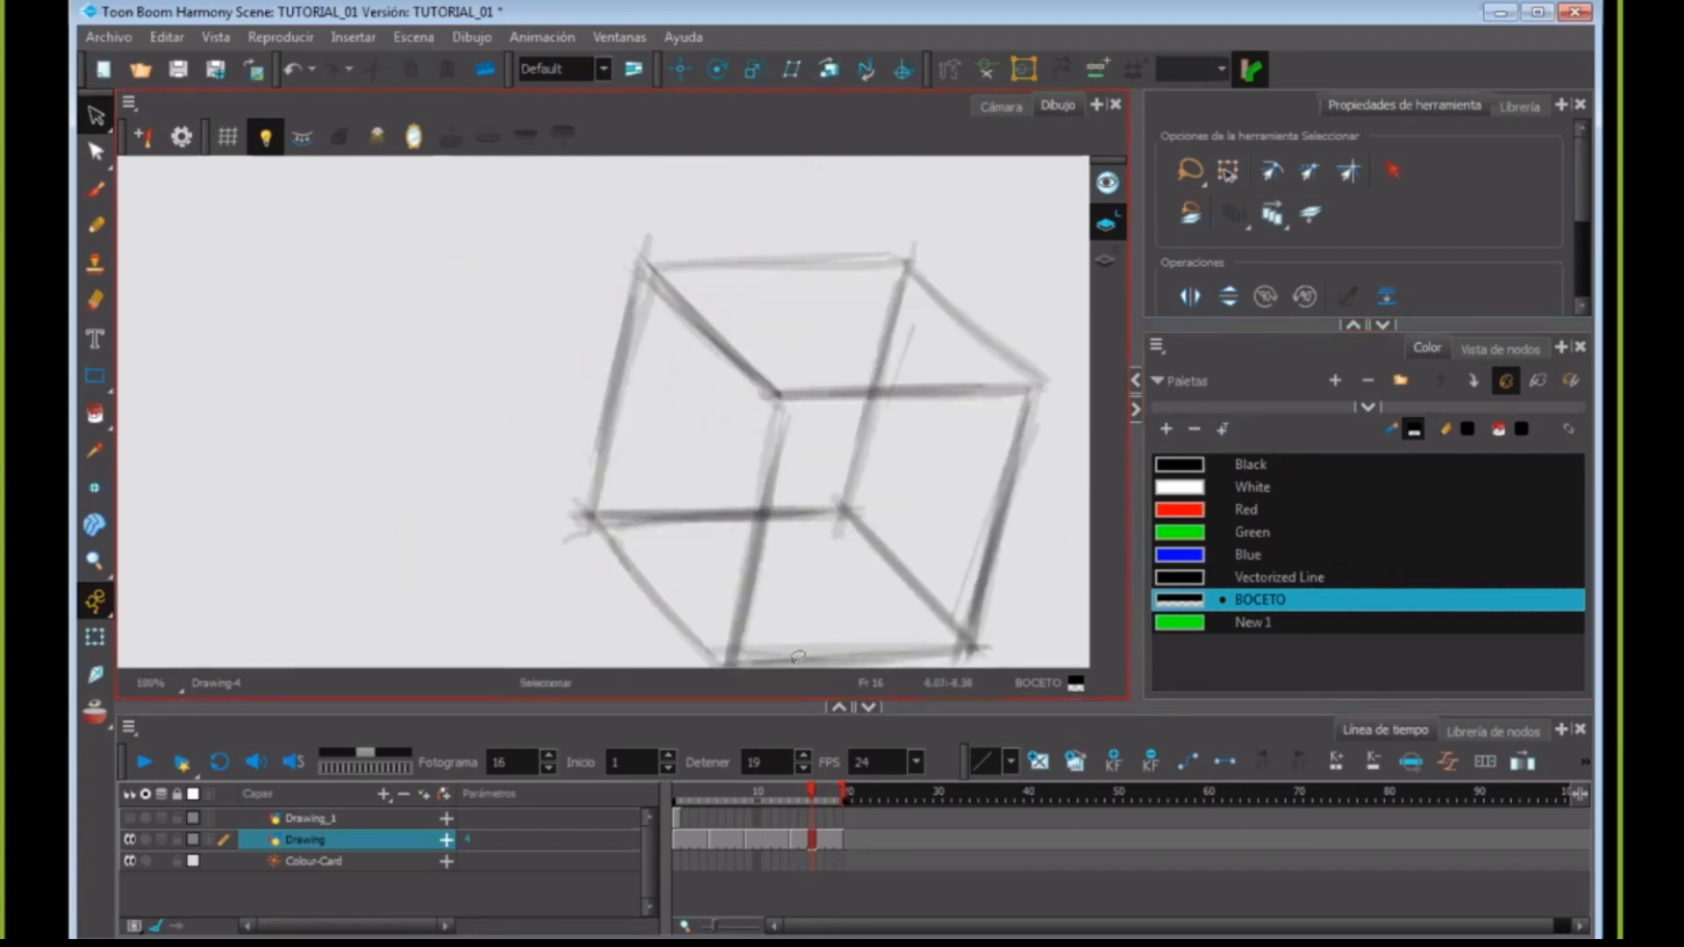
{"action": "key", "text": "alt+o"}
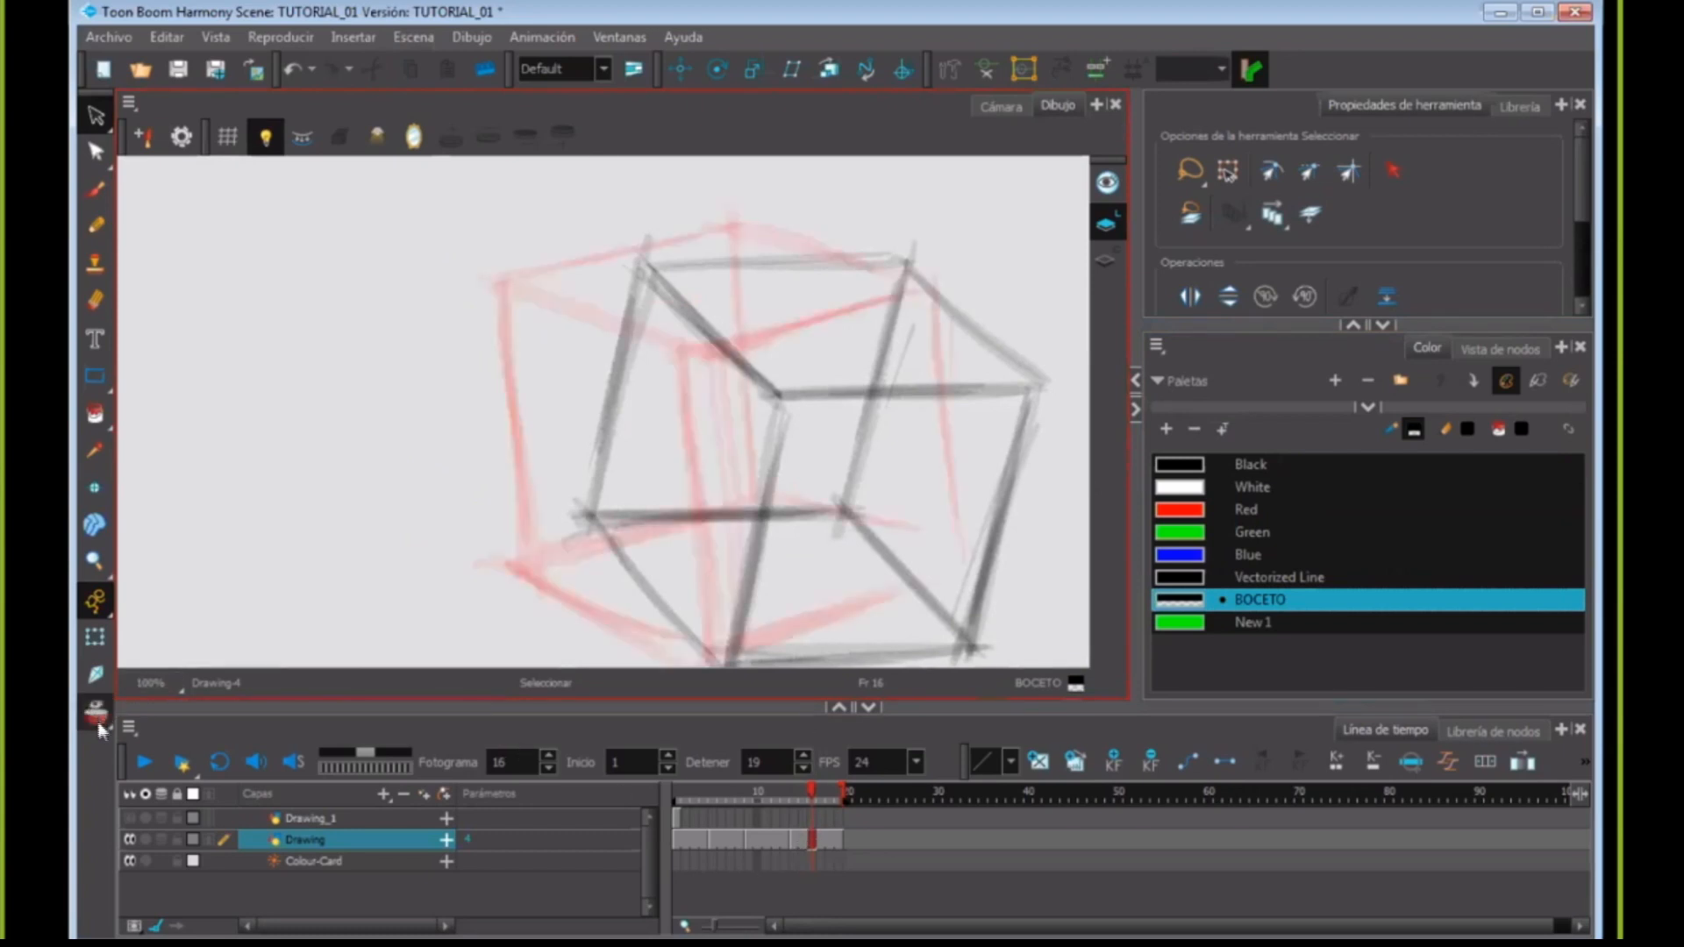
{"action": "key", "text": "alt+b"}
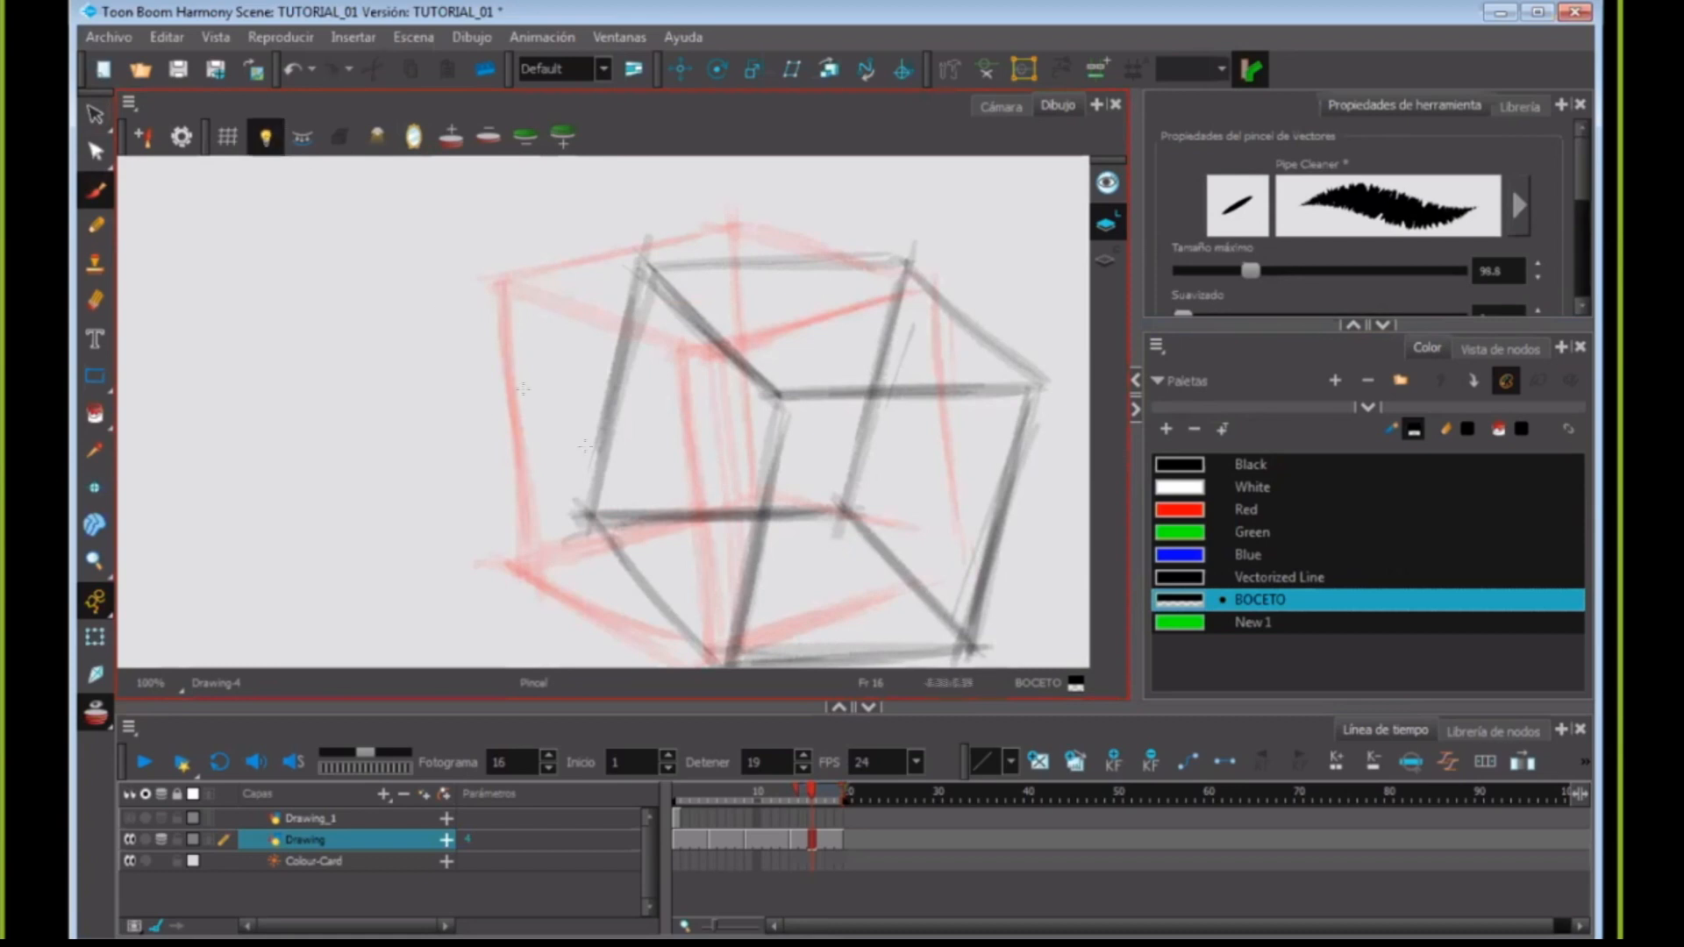
- Shrink the timeline to make the drawing view taller, widen the tool properties and colour areas, and recentre the cube
{"action": "left_click_drag", "start_coordinate": [748, 707], "coordinate": [747, 756]}
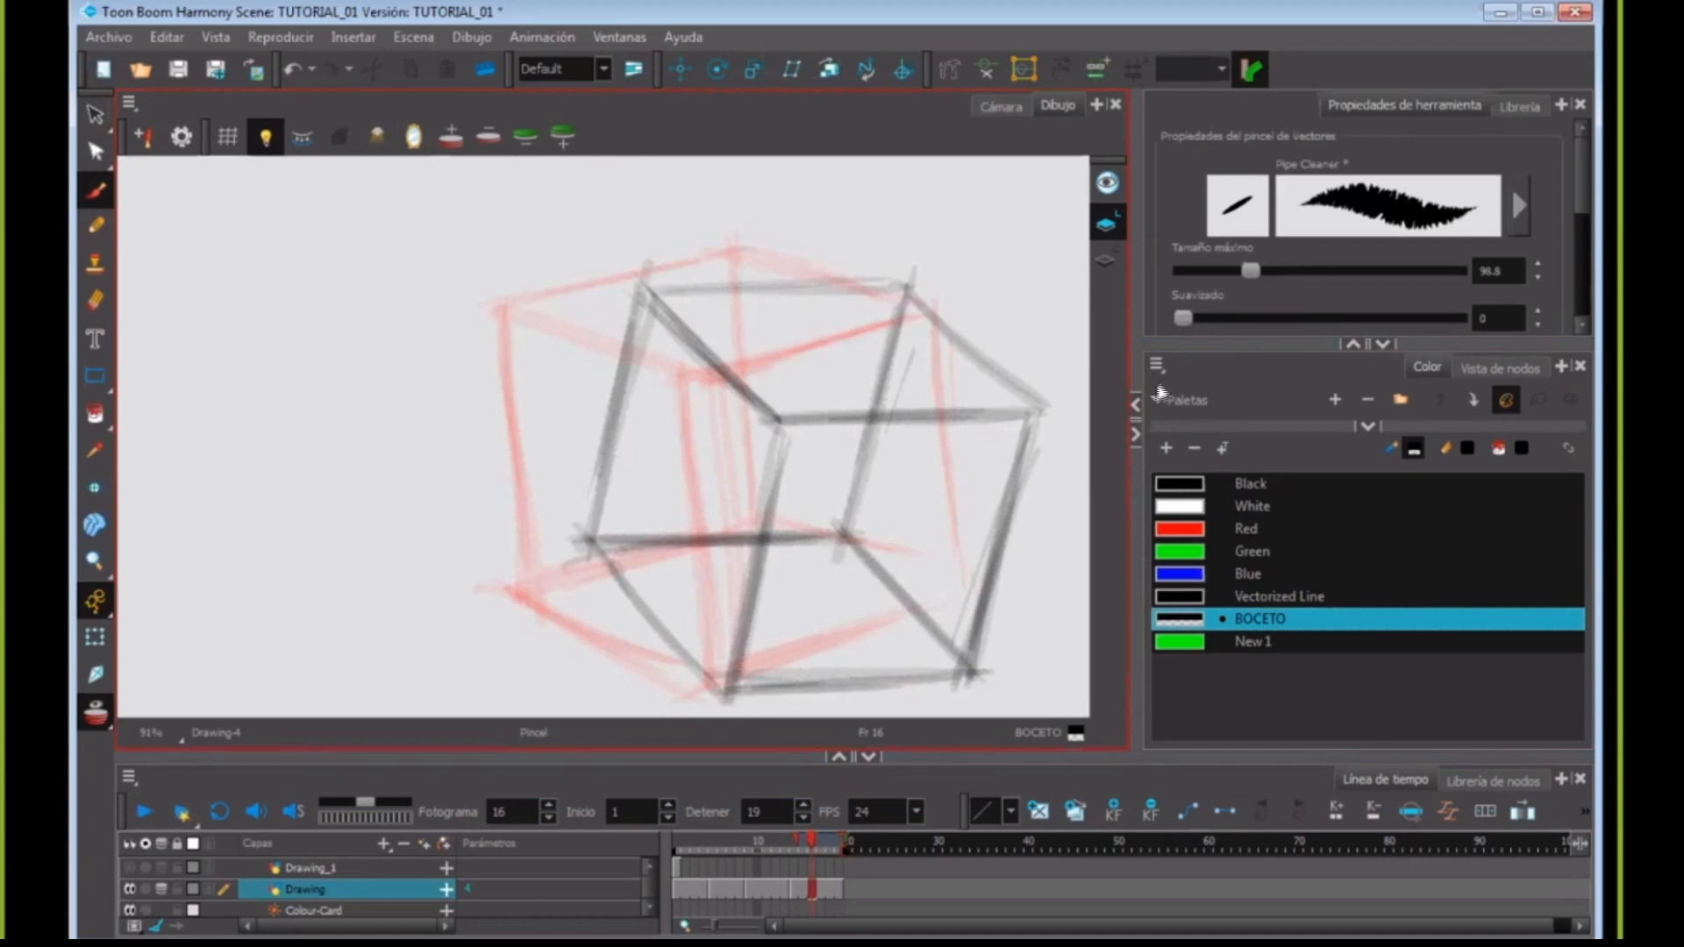
{"action": "left_click_drag", "start_coordinate": [1132, 345], "coordinate": [1093, 345]}
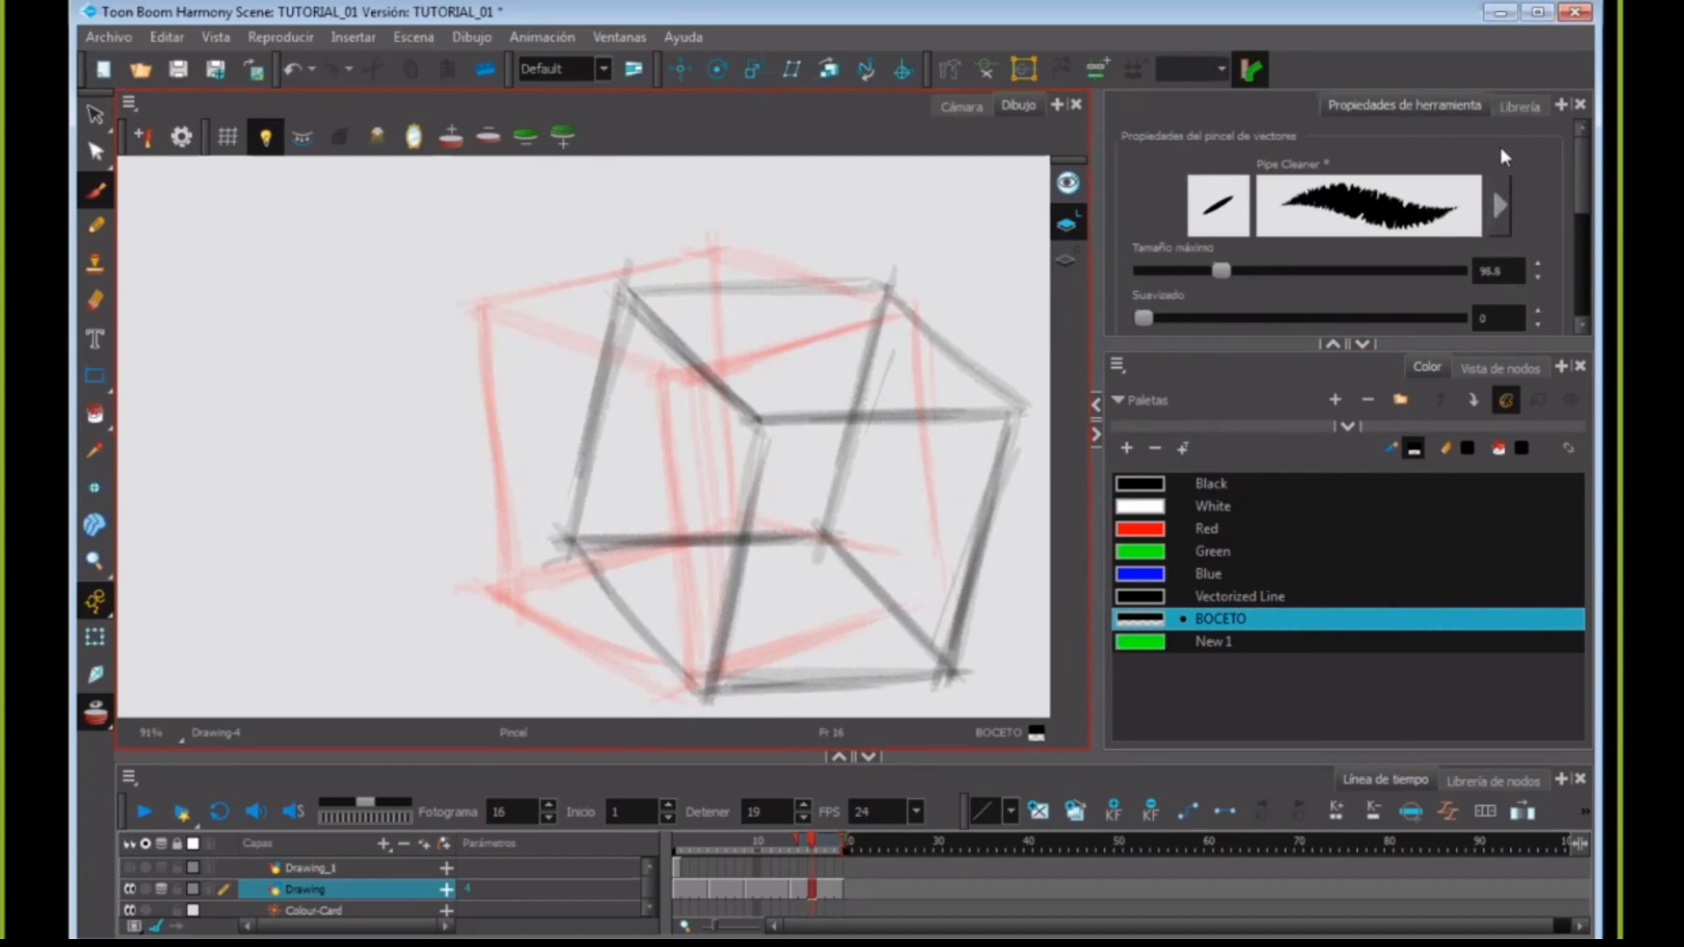
{"action": "mouse_move", "coordinate": [830, 409]}
{"action": "left_mouse_down"}
{"action": "mouse_move", "coordinate": [688, 387]}
{"action": "mouse_move", "coordinate": [632, 463]}
{"action": "left_mouse_up"}
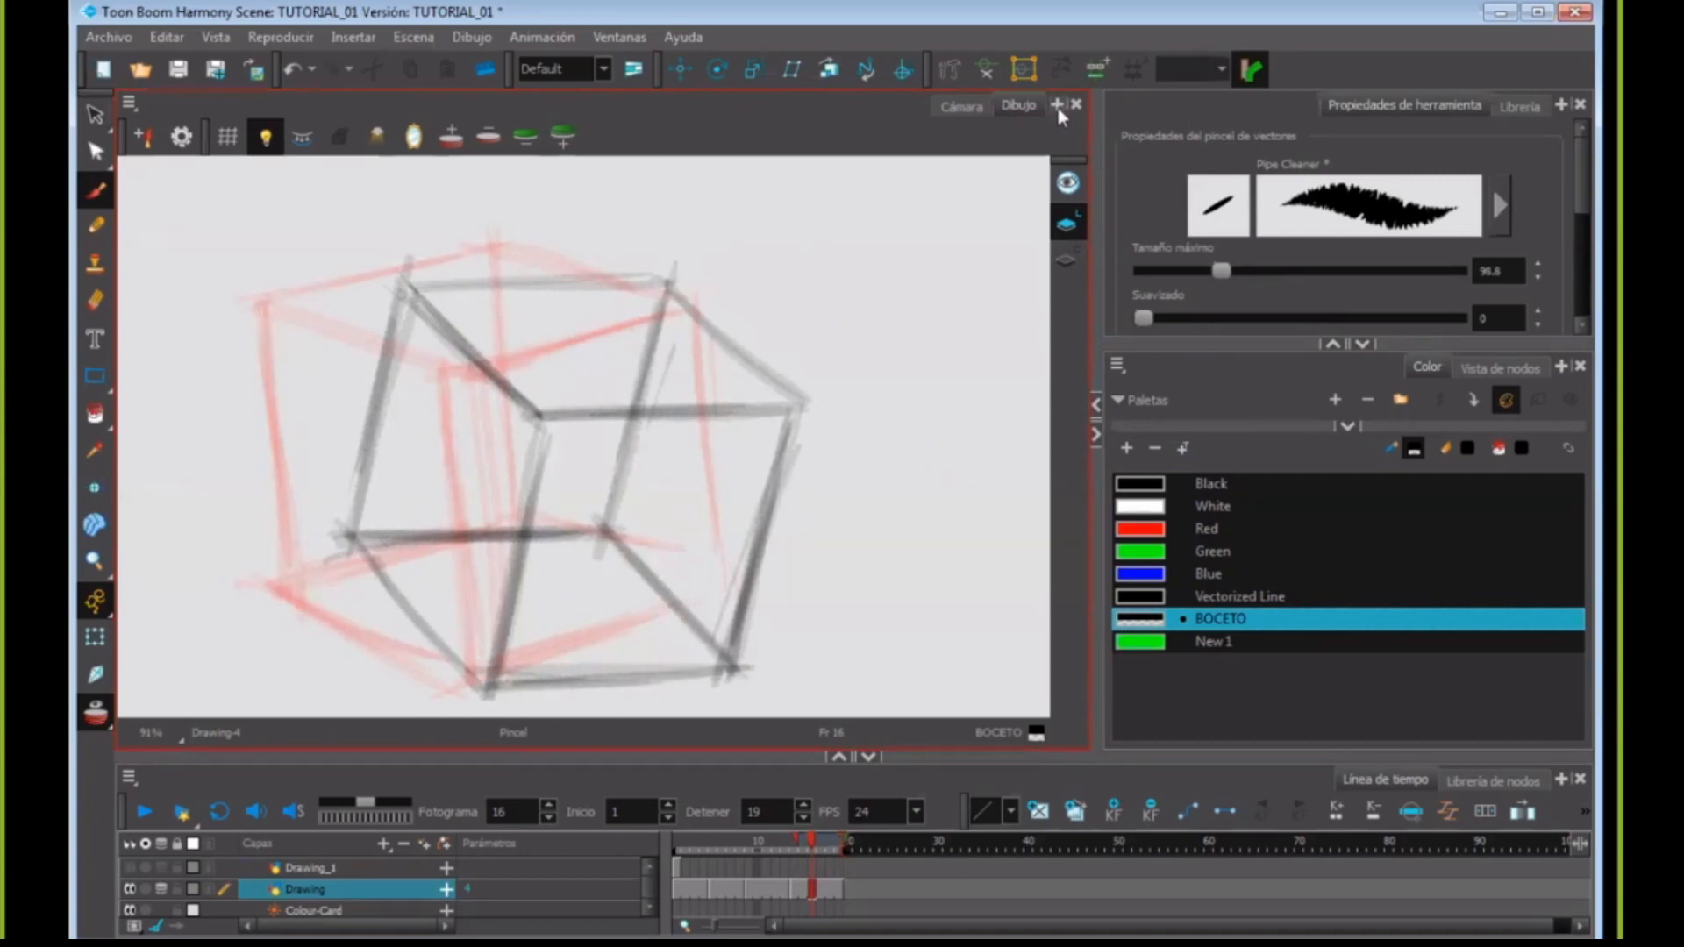
- Add a Cámara view next to the tool properties and library views and make its area taller
{"action": "left_click", "coordinate": [1562, 105]}
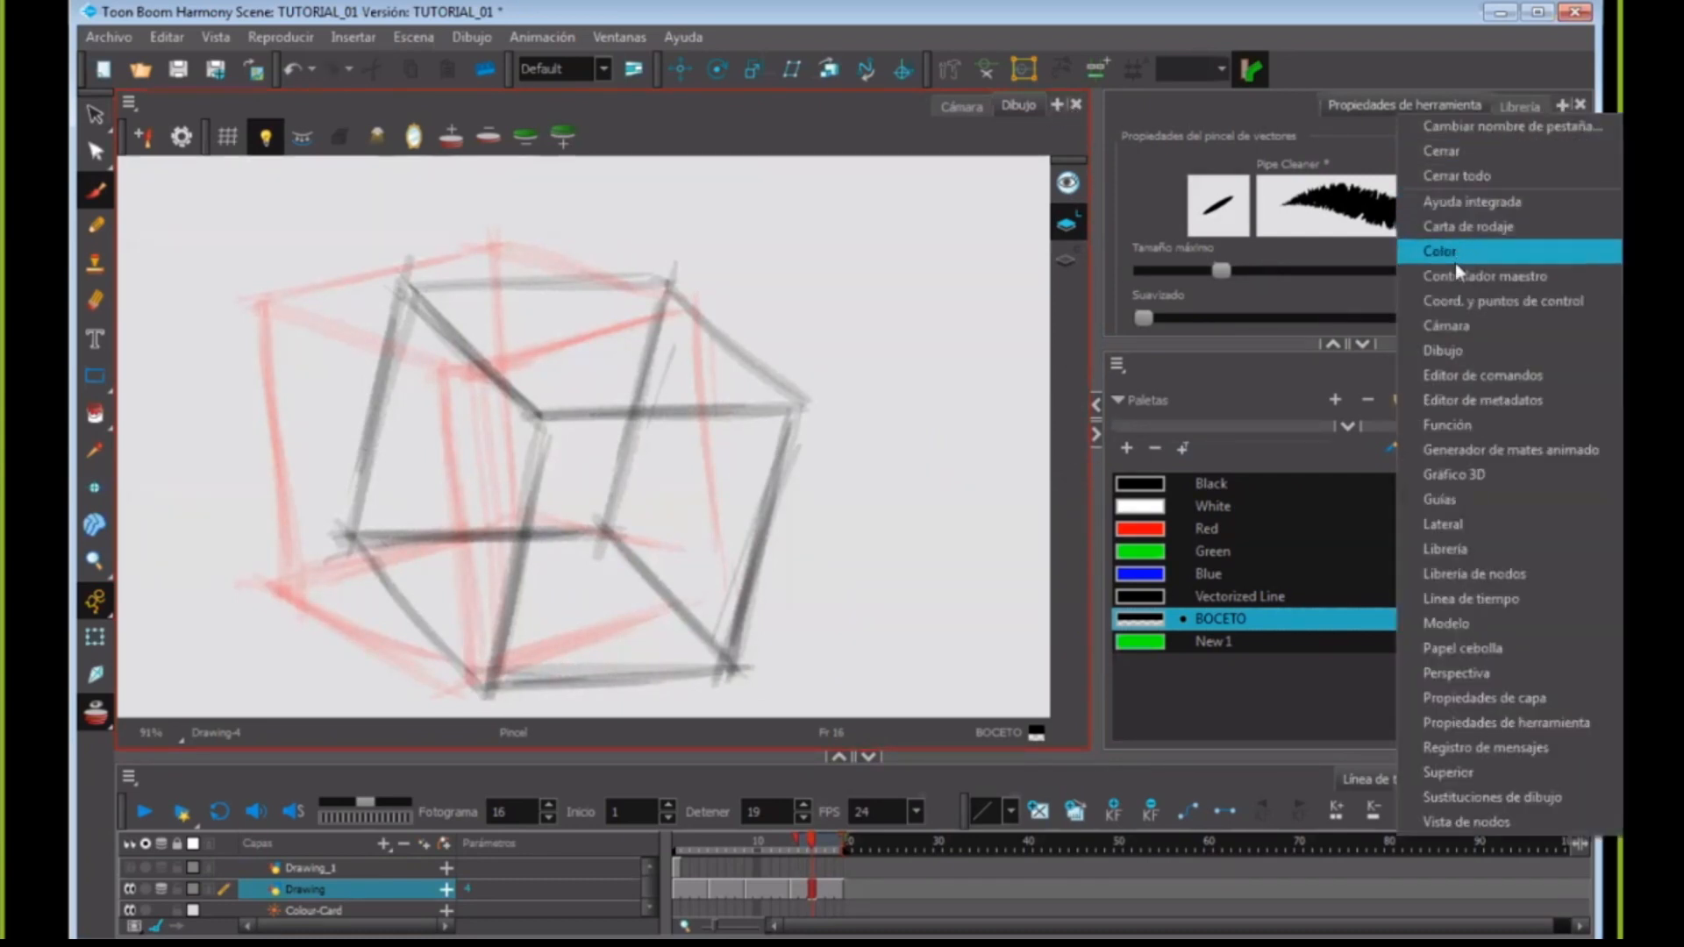
{"action": "left_click", "coordinate": [1452, 333]}
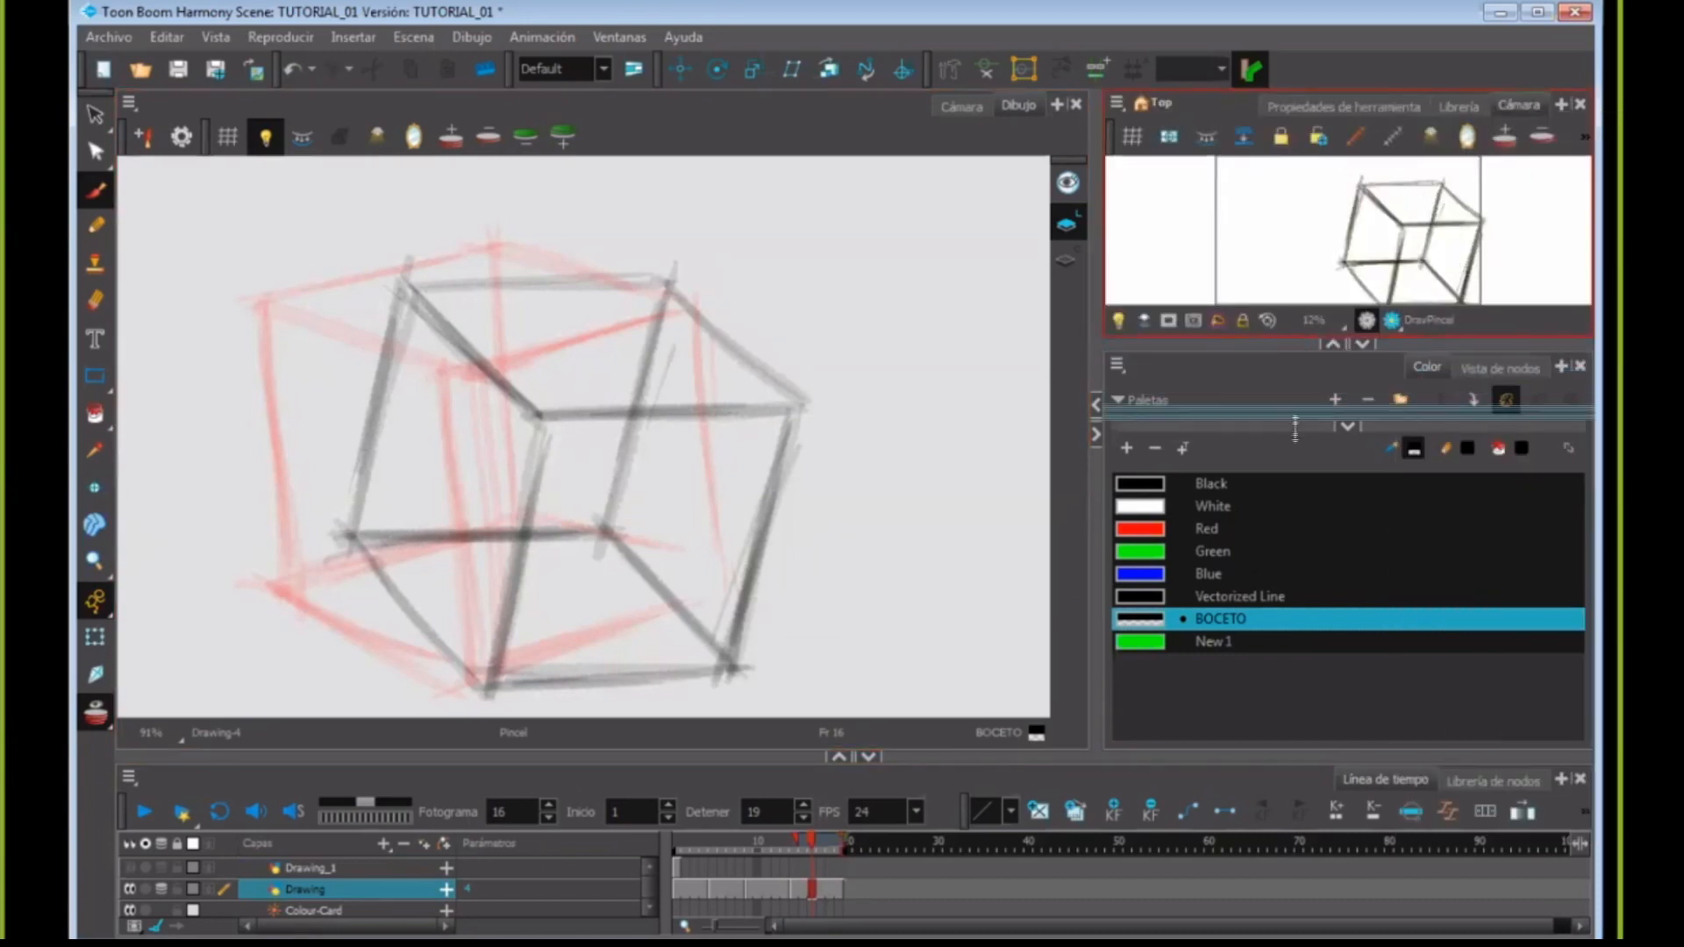
{"action": "left_click_drag", "start_coordinate": [1295, 423], "coordinate": [1295, 432]}
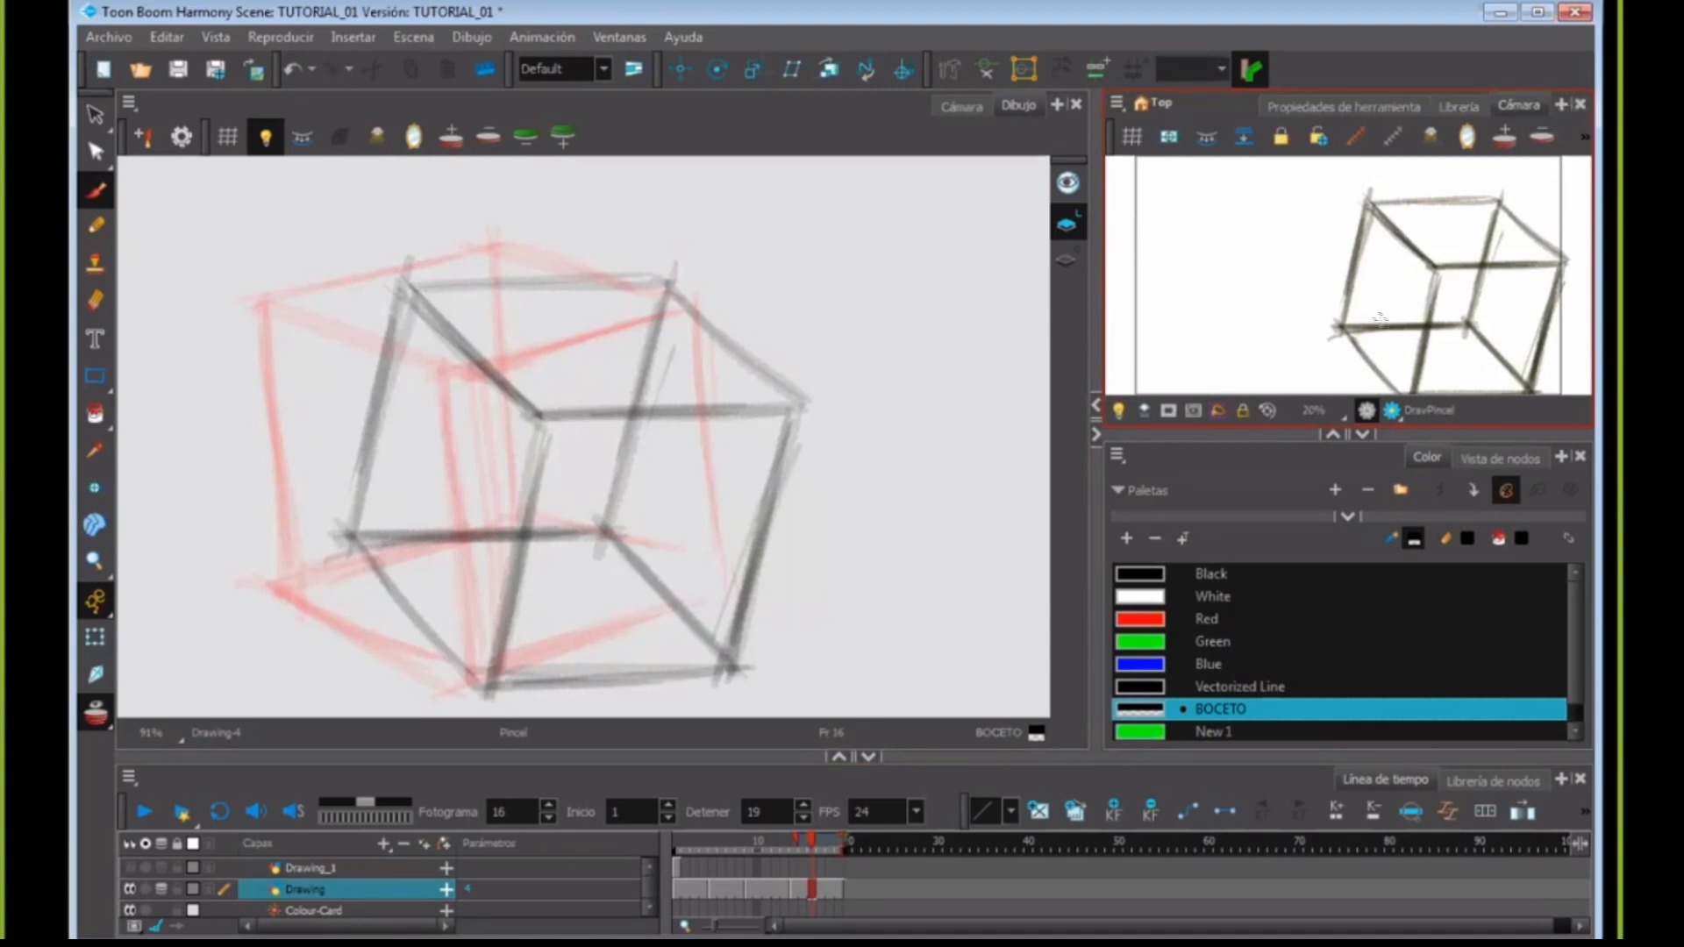
- Play the animation in the small Cámara view and as a rendered preview, and close the preview
{"action": "left_click", "coordinate": [172, 814]}
{"action": "left_click", "coordinate": [146, 815]}
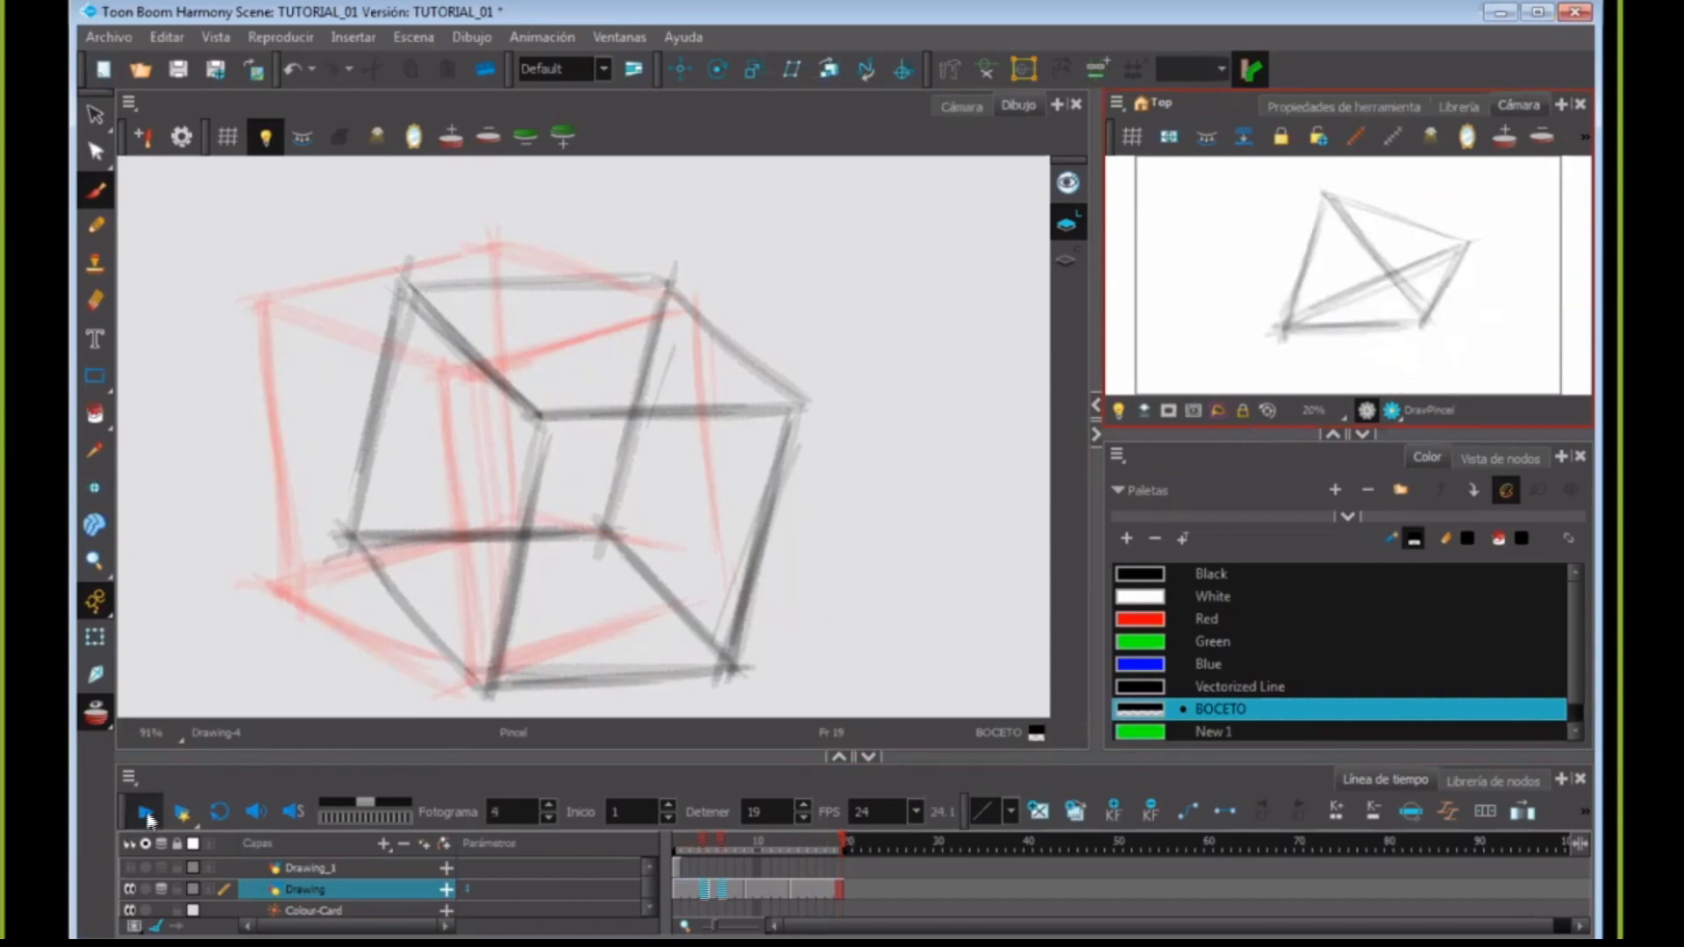
{"action": "left_click", "coordinate": [146, 814]}
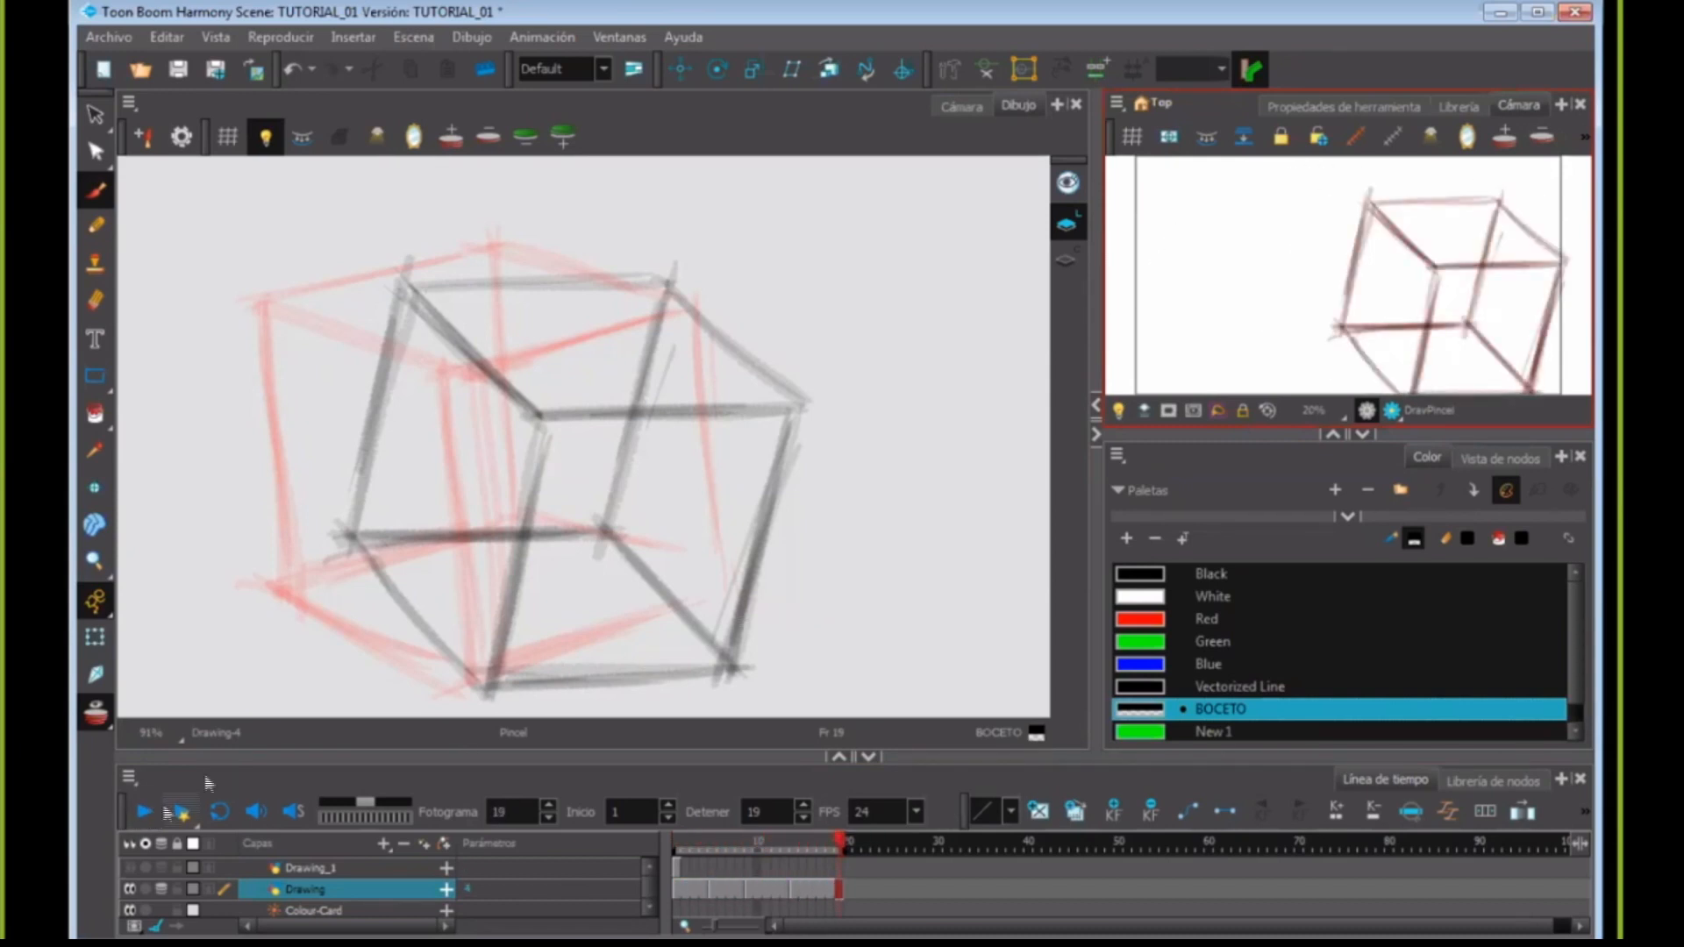
{"action": "left_click", "coordinate": [146, 814]}
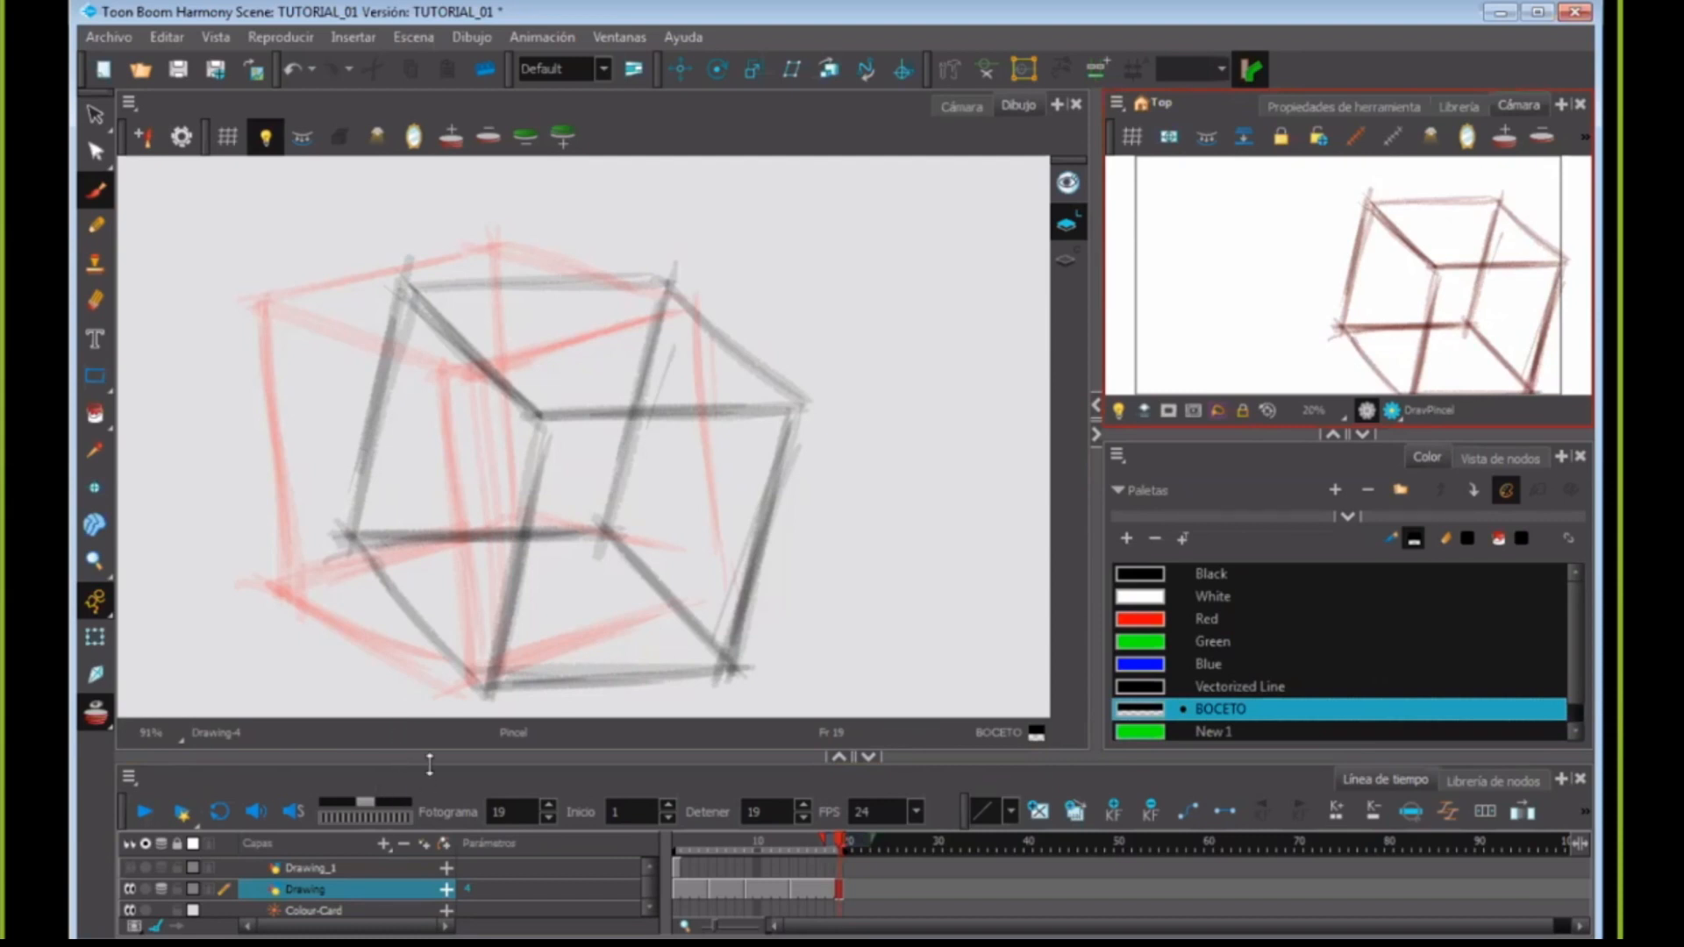
{"action": "left_click", "coordinate": [182, 814]}
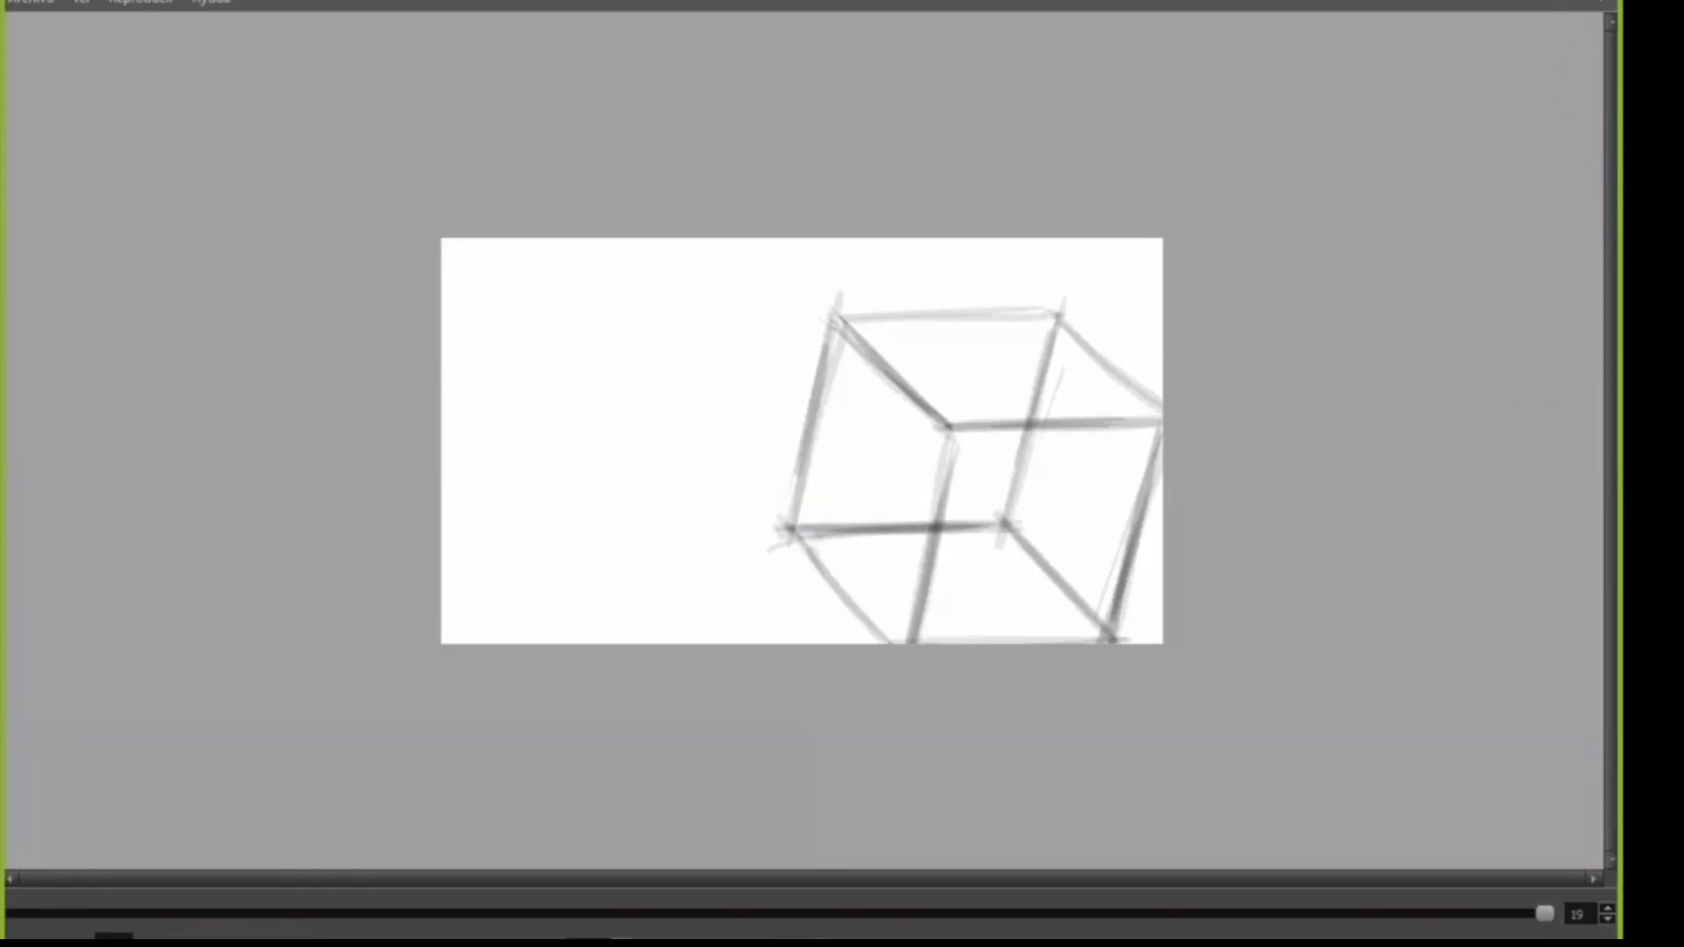
{"action": "left_click", "coordinate": [1600, 2]}
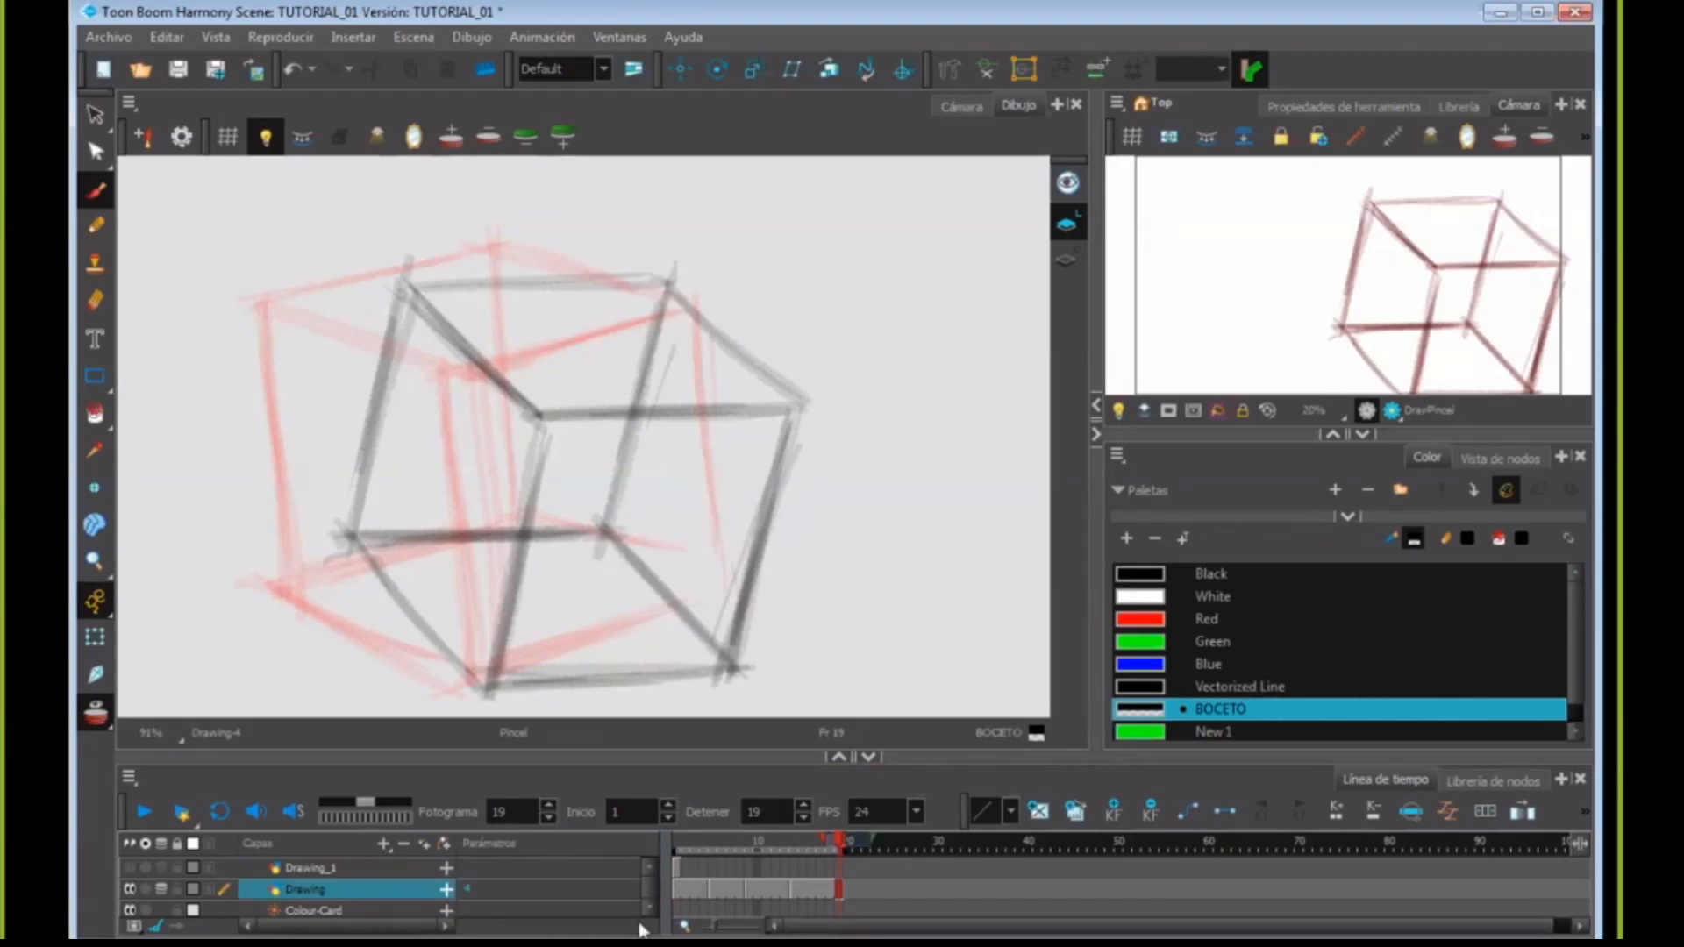
- Show the main Cámara view in OpenGL mode instead of the rendered preview and scrub through the Drawing layer's frames
{"action": "left_click", "coordinate": [962, 106]}
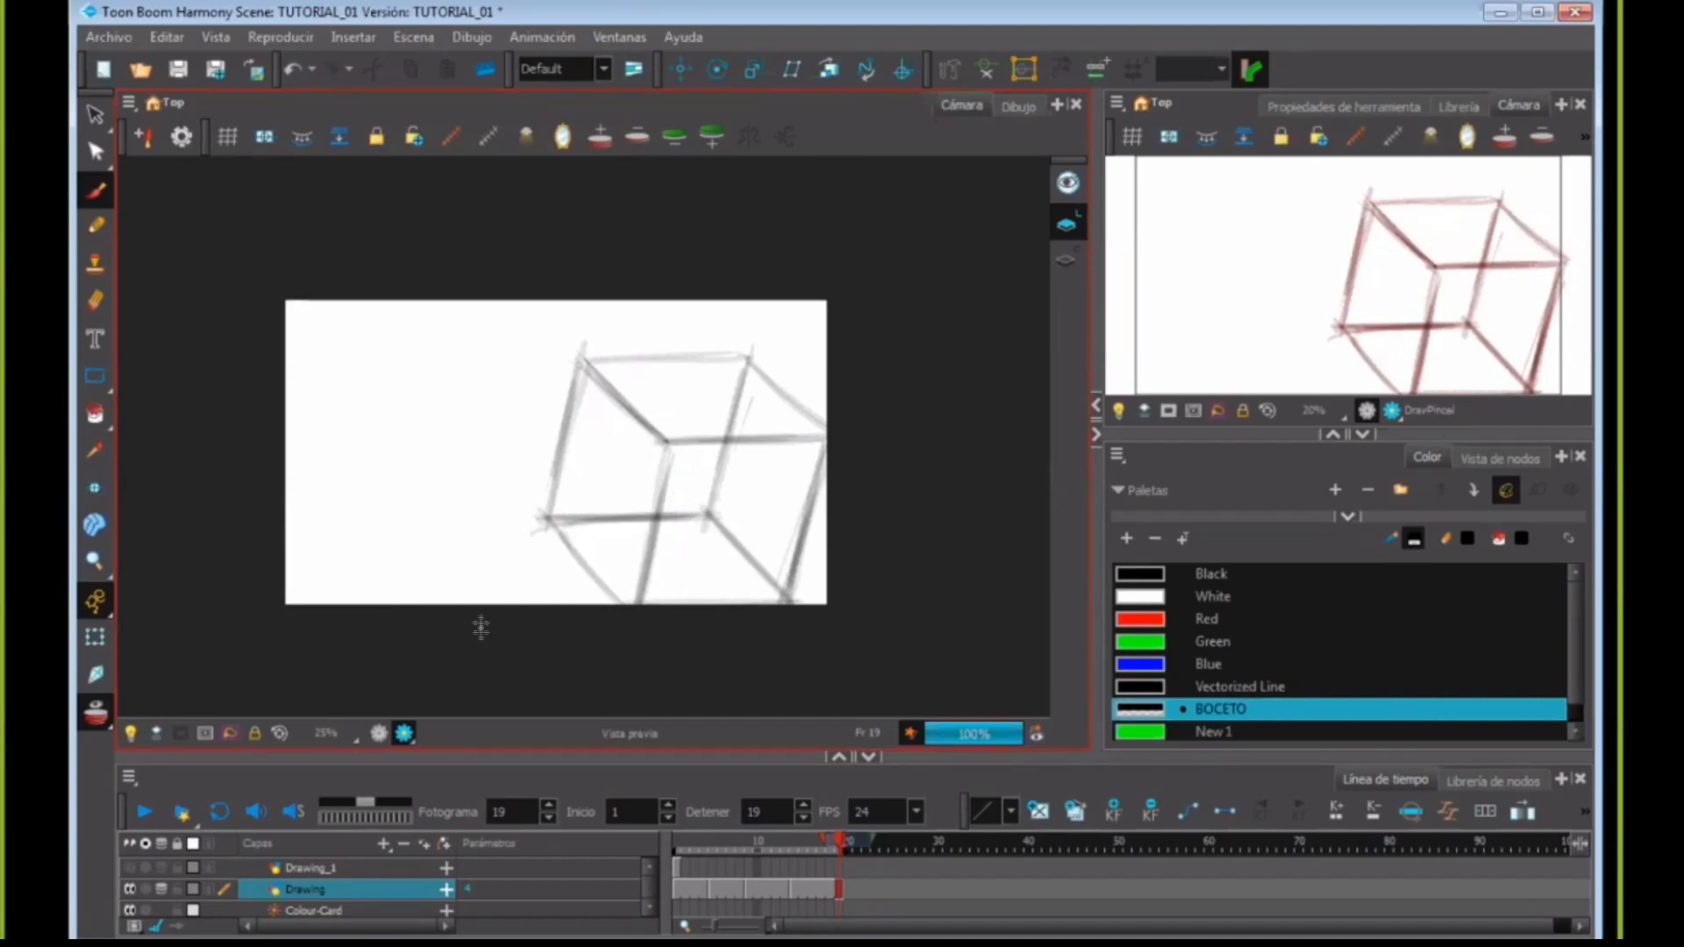
{"action": "left_click", "coordinate": [377, 734]}
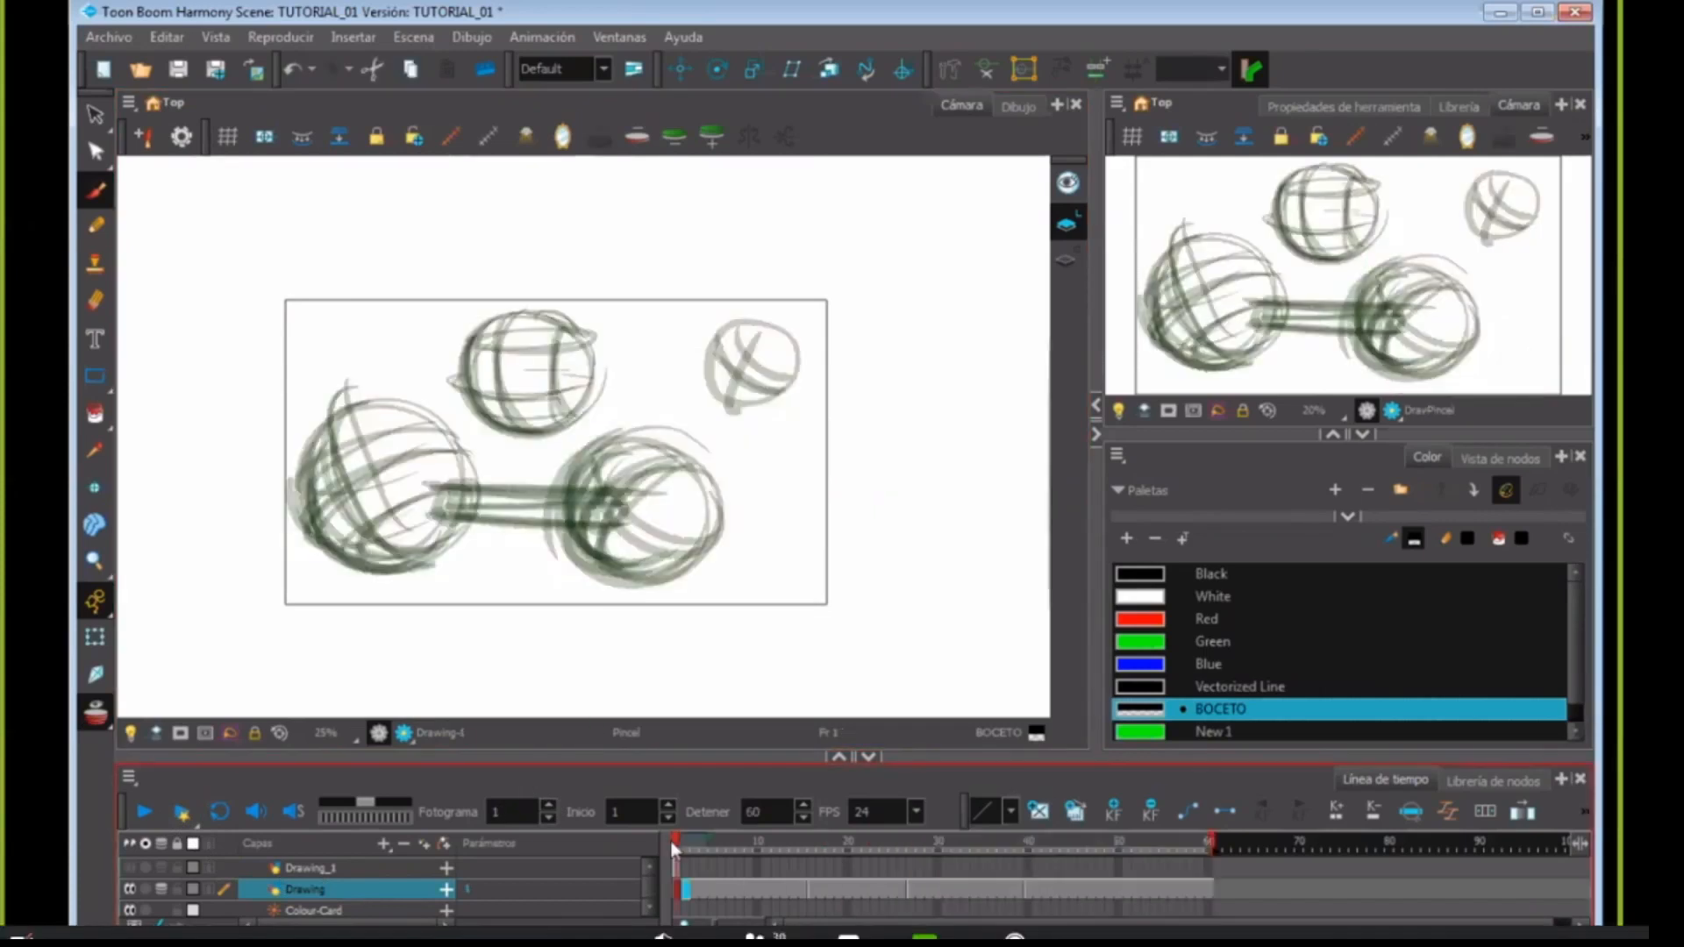
{"action": "mouse_move", "coordinate": [670, 839]}
{"action": "left_mouse_down"}
{"action": "mouse_move", "coordinate": [1118, 884]}
{"action": "mouse_move", "coordinate": [672, 884]}
{"action": "left_mouse_up"}
{"action": "mouse_move", "coordinate": [688, 896]}
{"action": "left_mouse_down"}
{"action": "mouse_move", "coordinate": [1039, 902]}
{"action": "mouse_move", "coordinate": [695, 895]}
{"action": "mouse_move", "coordinate": [897, 909]}
{"action": "left_mouse_up"}
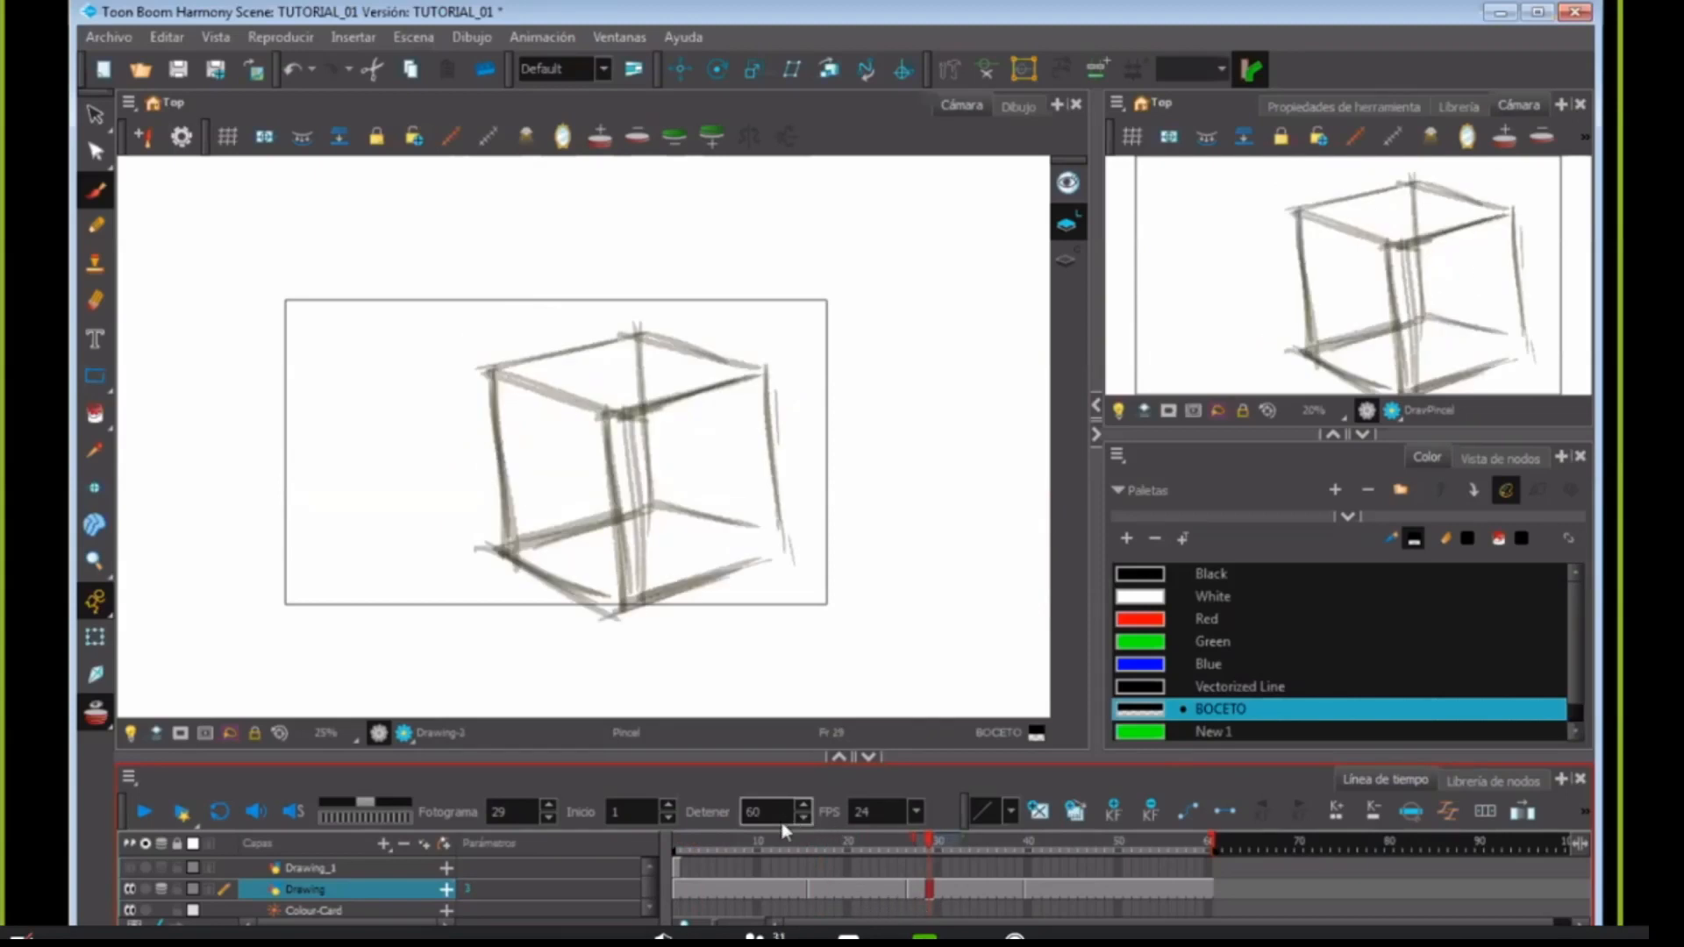
- Examine the sketches at different frames of the Drawing layer to compare how long each drawing is exposed
{"action": "left_click", "coordinate": [687, 893]}
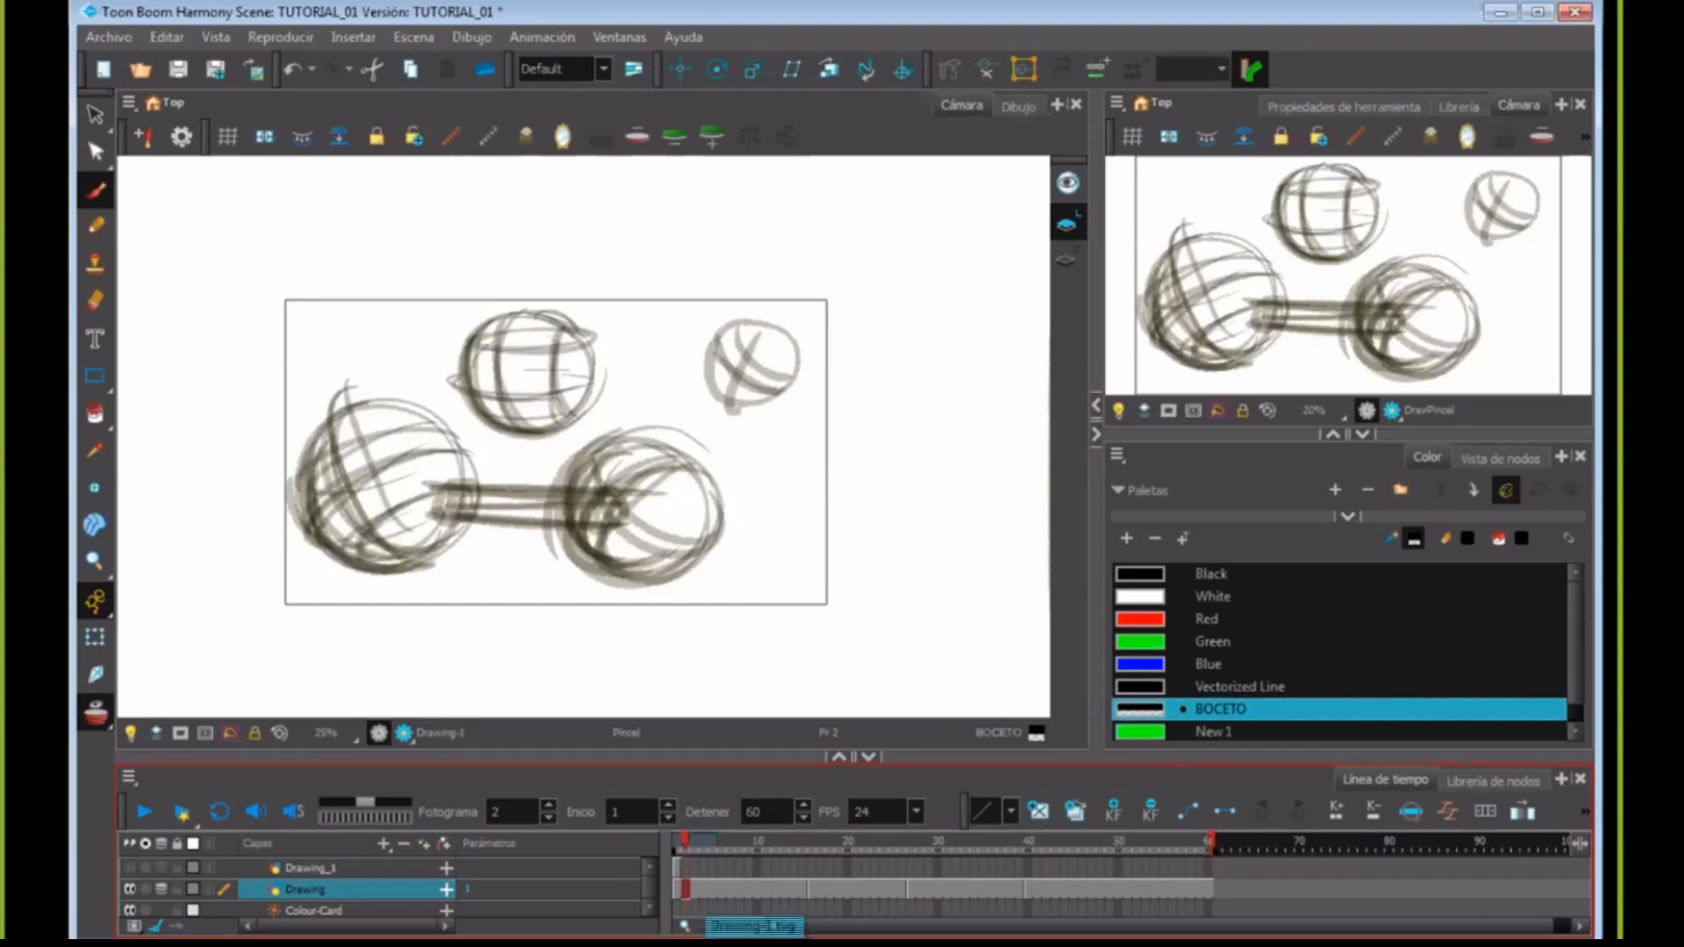
{"action": "left_click", "coordinate": [722, 893]}
{"action": "left_click", "coordinate": [825, 893]}
{"action": "left_click", "coordinate": [930, 893]}
{"action": "left_click", "coordinate": [1037, 893]}
{"action": "left_click", "coordinate": [903, 893]}
{"action": "left_click", "coordinate": [928, 893]}
{"action": "left_click", "coordinate": [792, 891]}
{"action": "left_click", "coordinate": [828, 893]}
{"action": "left_click", "coordinate": [740, 890]}
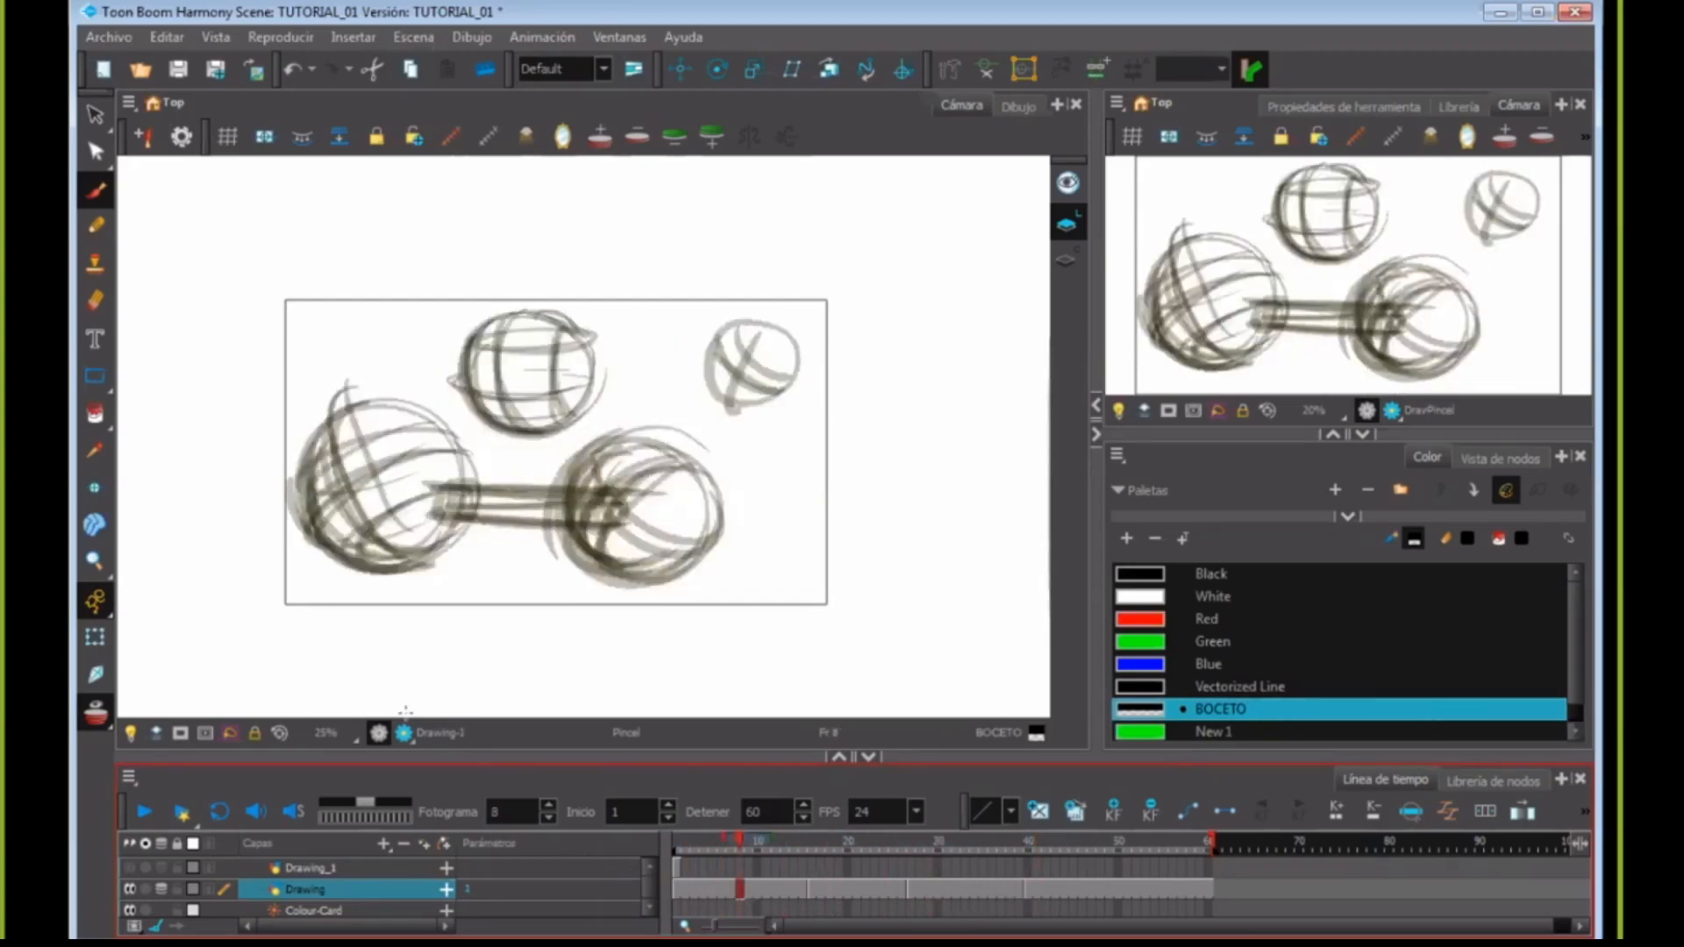
- Play back the 60-frame animation in the Cámara views to check its timing
{"action": "left_click", "coordinate": [146, 814]}
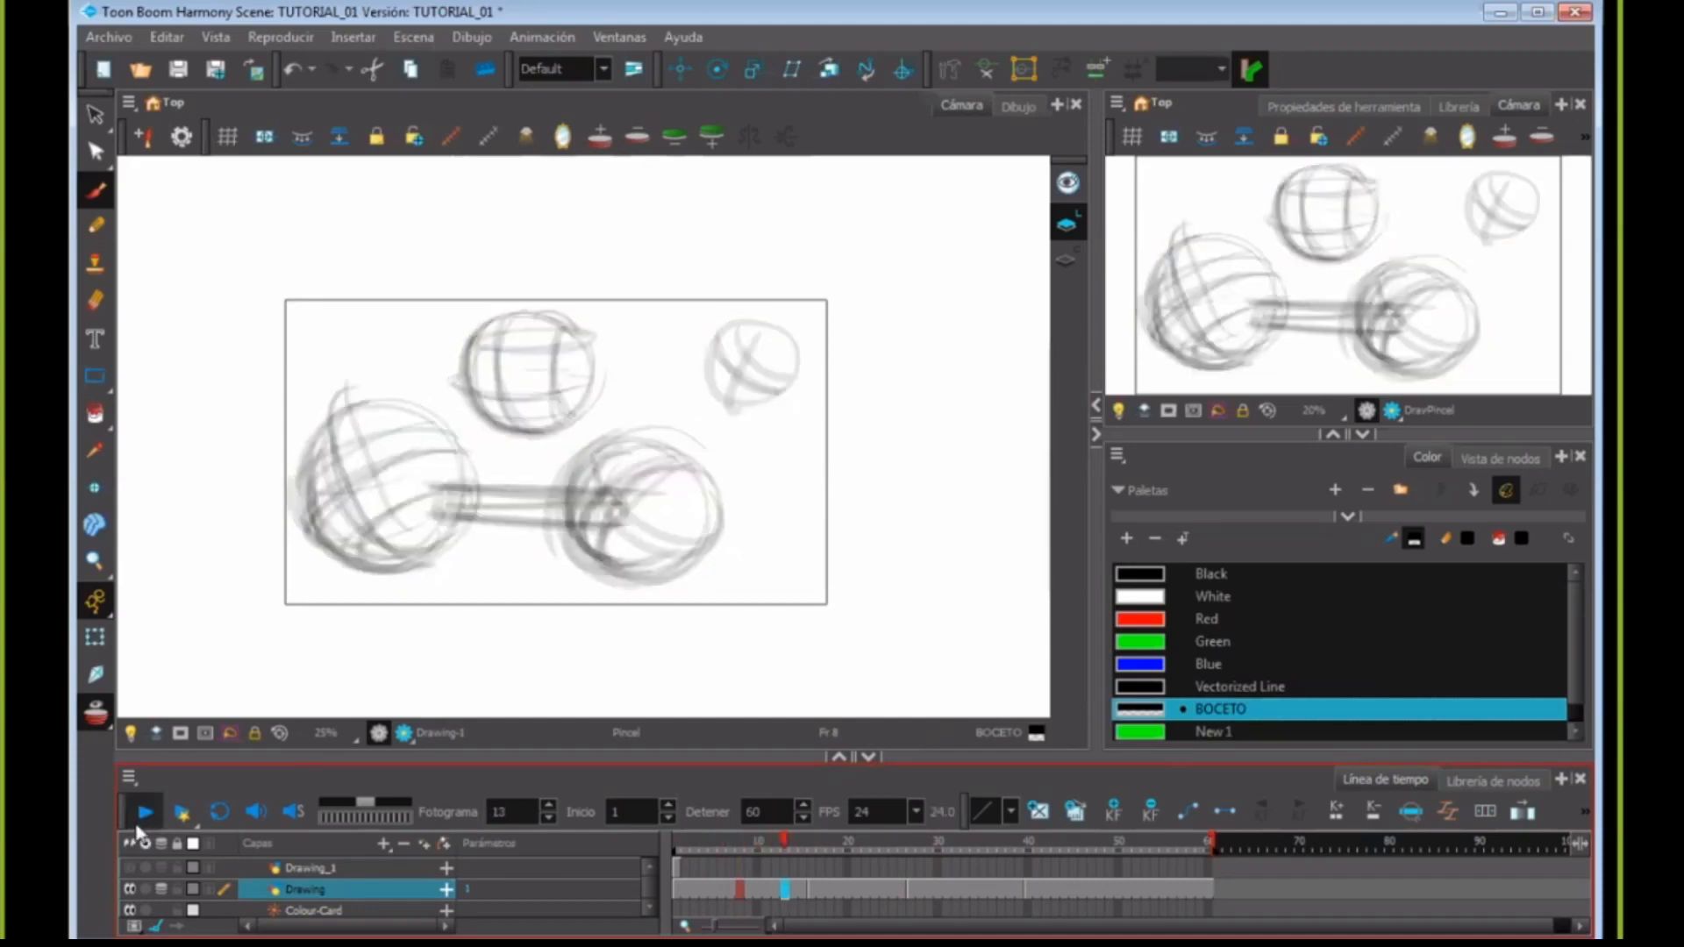
{"action": "left_click", "coordinate": [130, 843]}
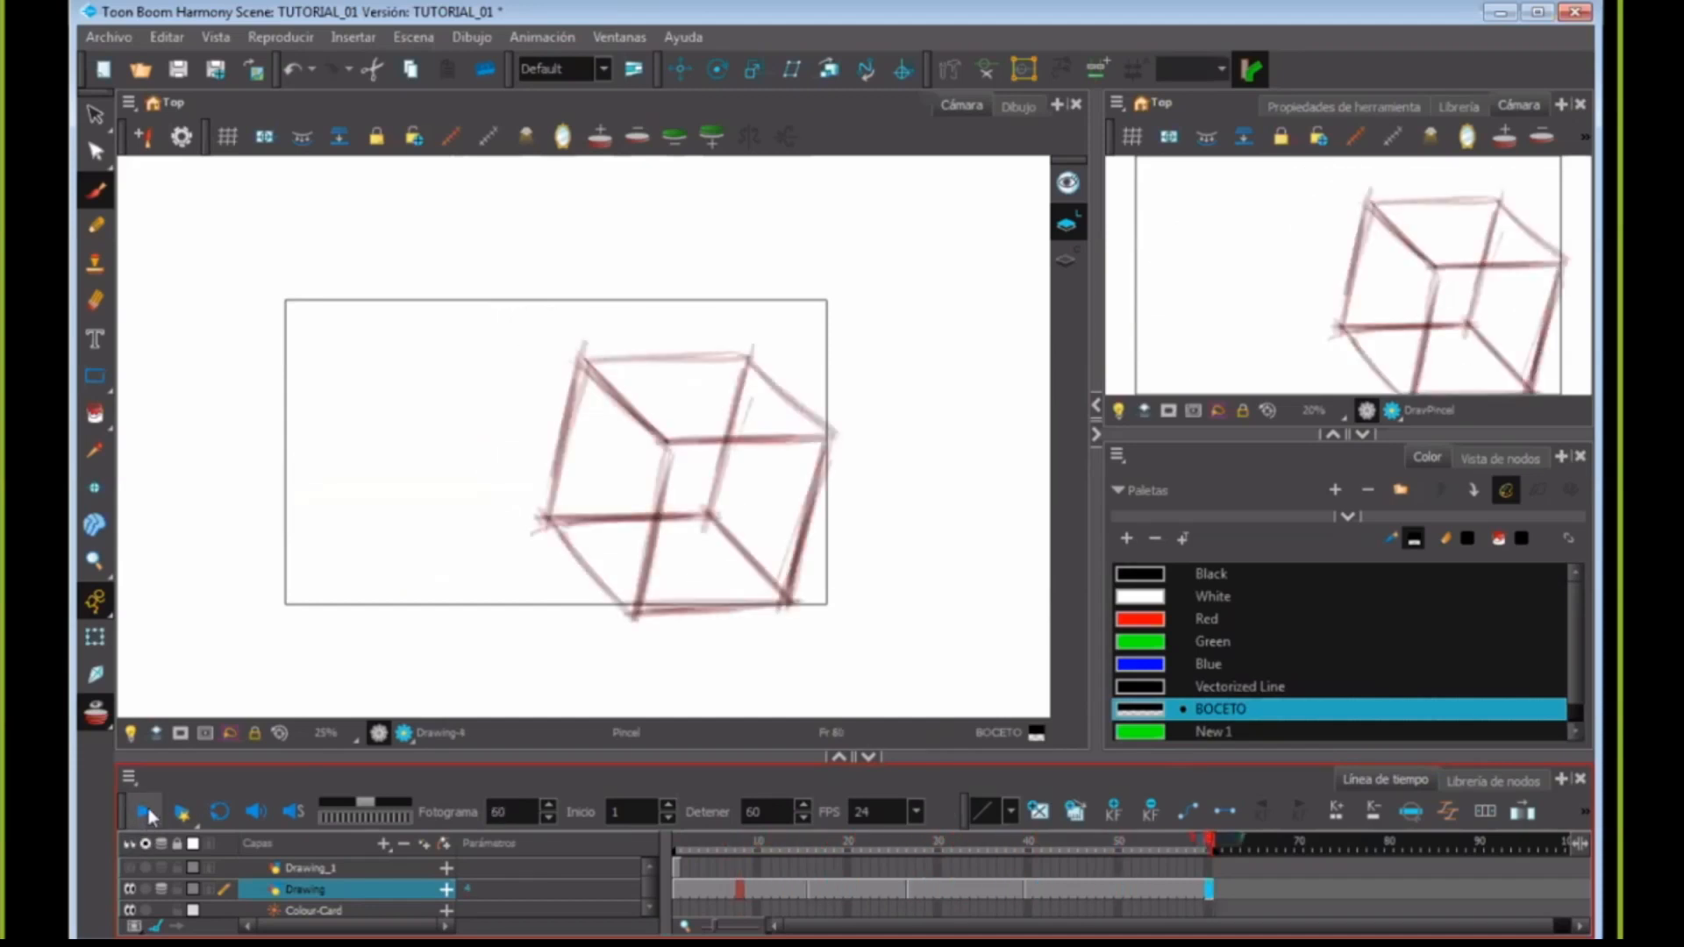
{"action": "left_click", "coordinate": [147, 816]}
{"action": "left_click", "coordinate": [149, 813]}
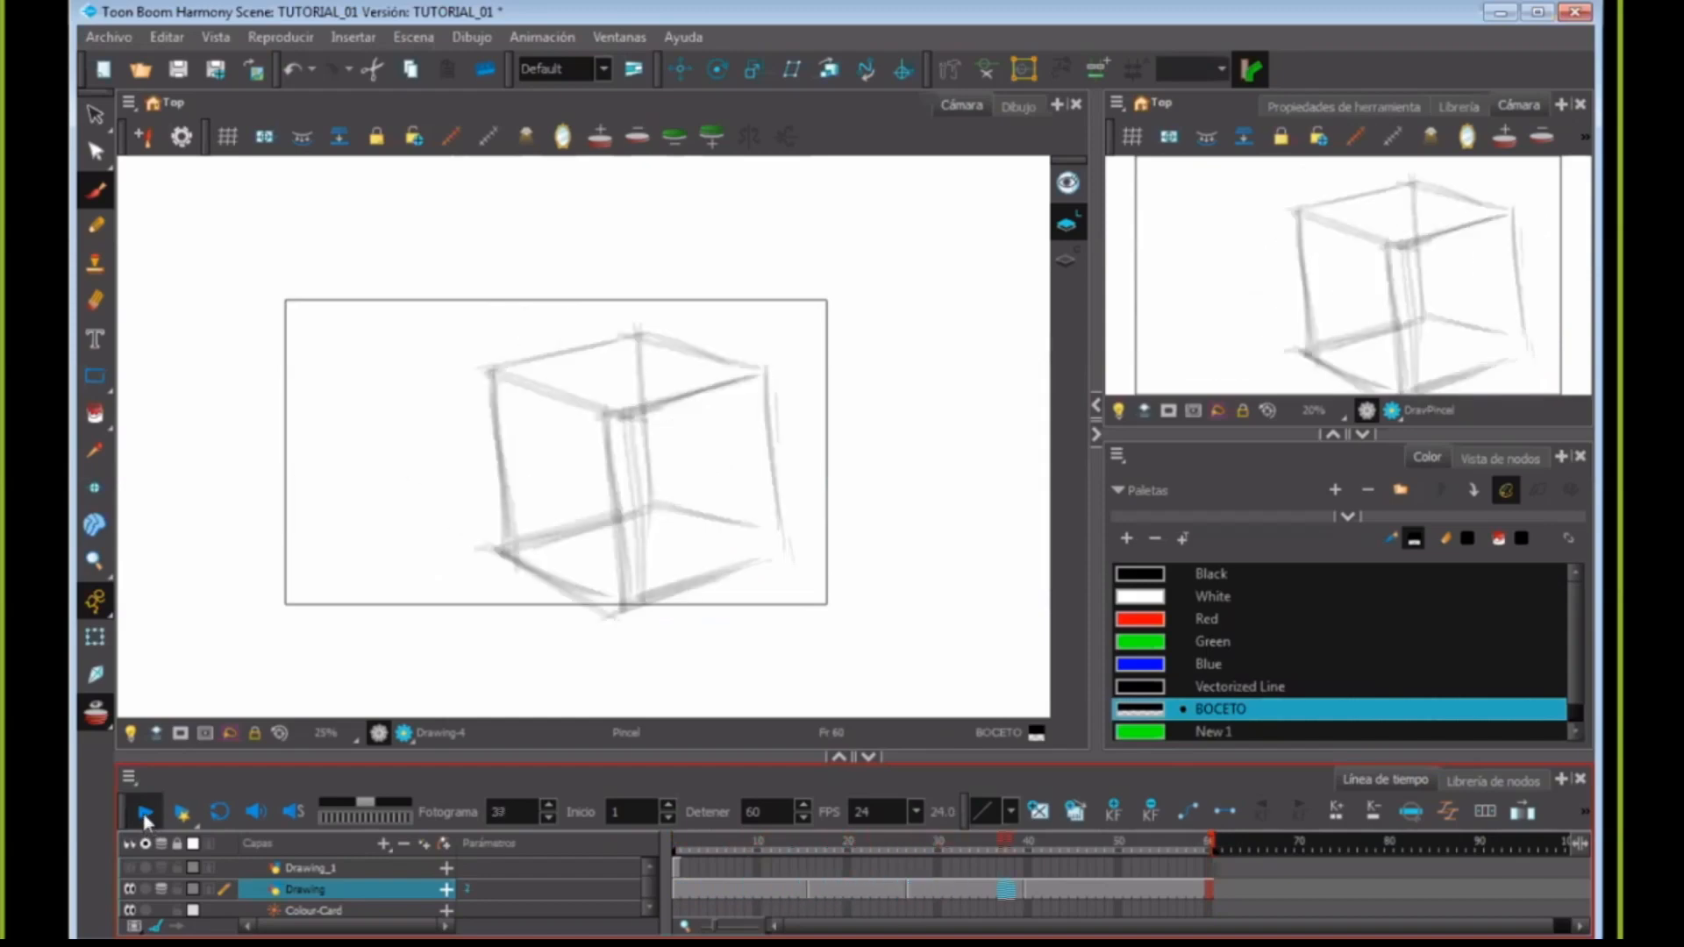
- Open the first ball sketch at frame 2 in the Dibujo view and erase strokes along the large ball's outer edge
{"action": "left_click", "coordinate": [692, 899]}
{"action": "left_click", "coordinate": [1018, 106]}
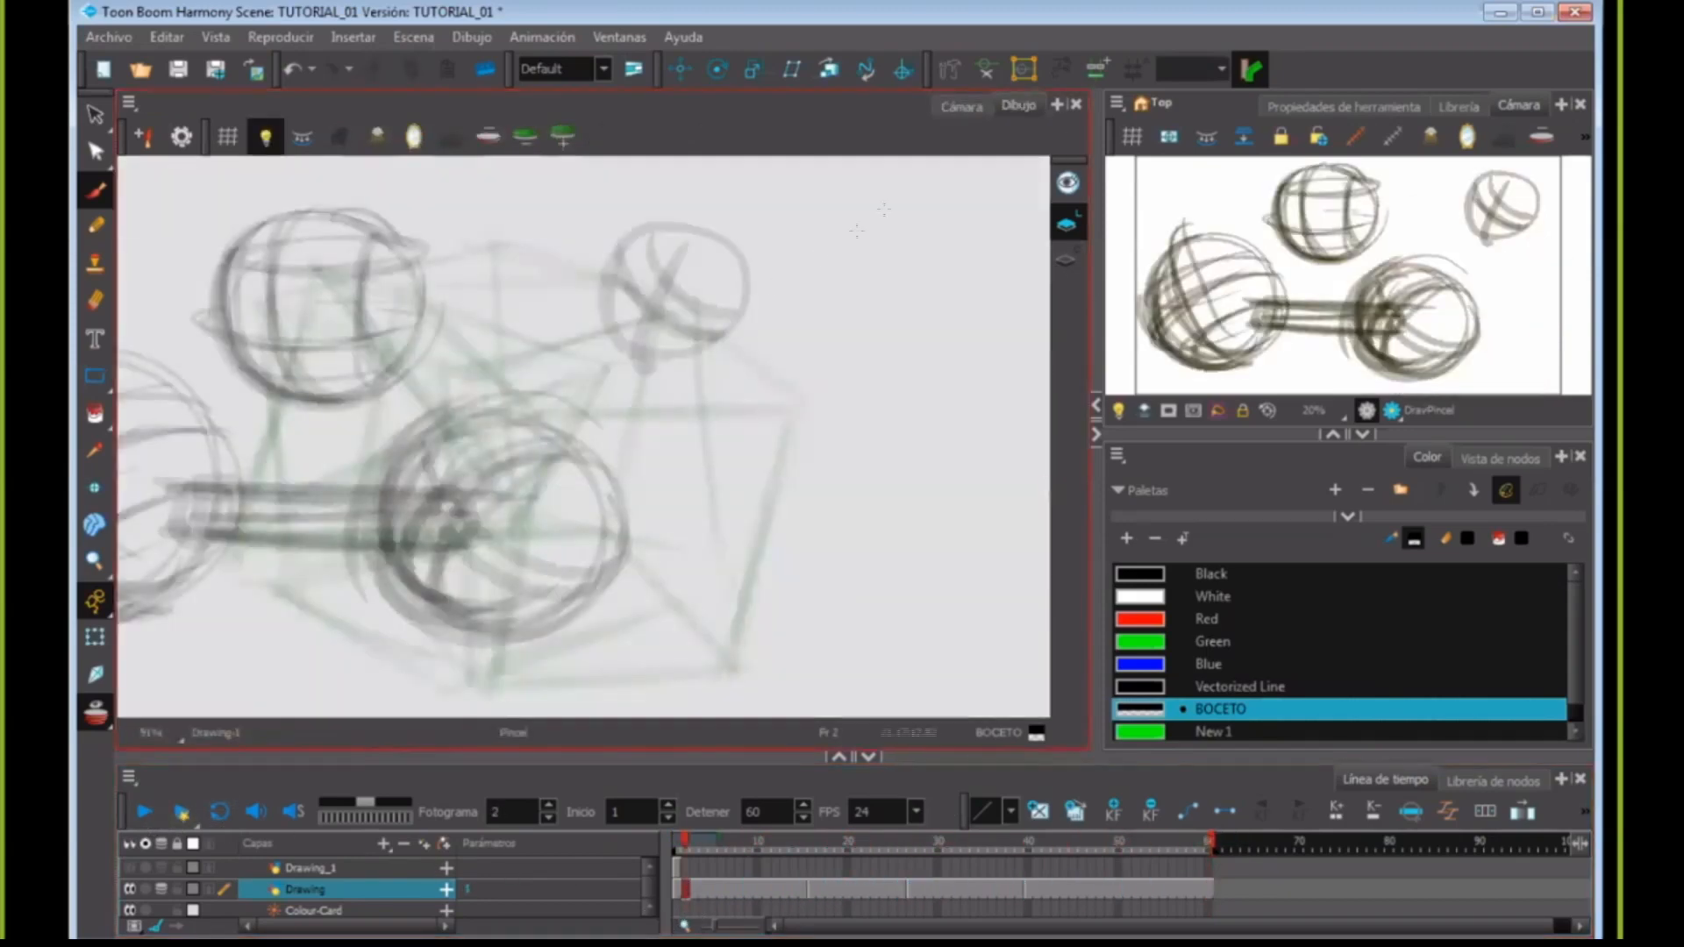
{"action": "left_click_drag", "start_coordinate": [478, 424], "coordinate": [740, 415]}
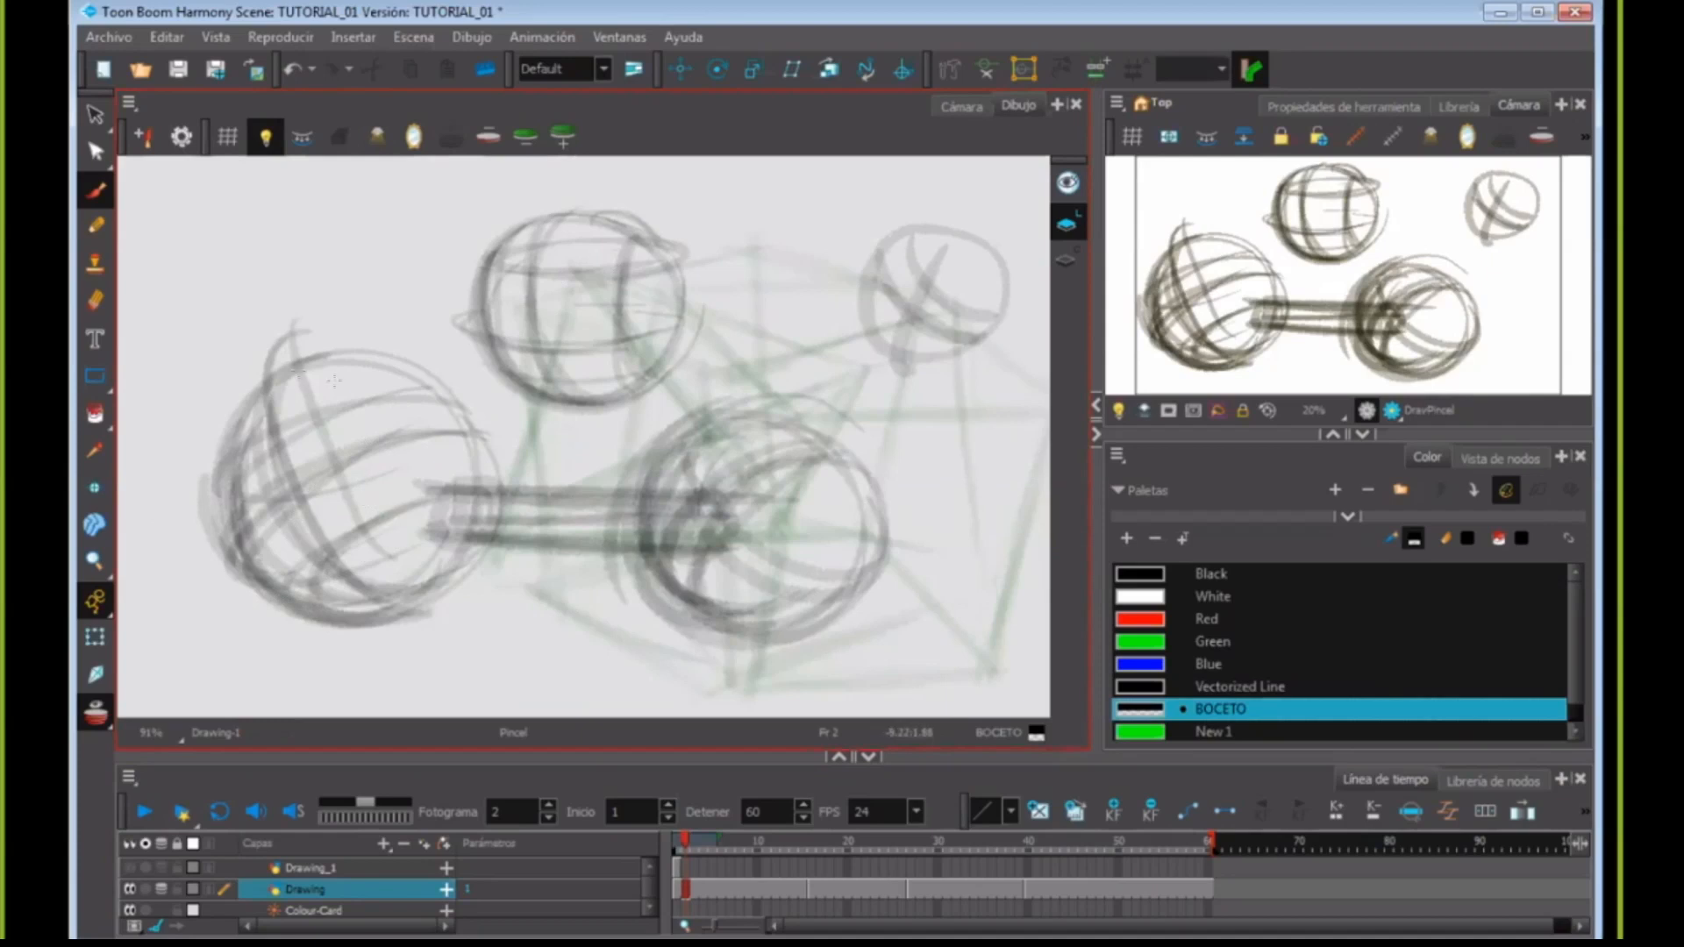
{"action": "key", "text": "alt+e"}
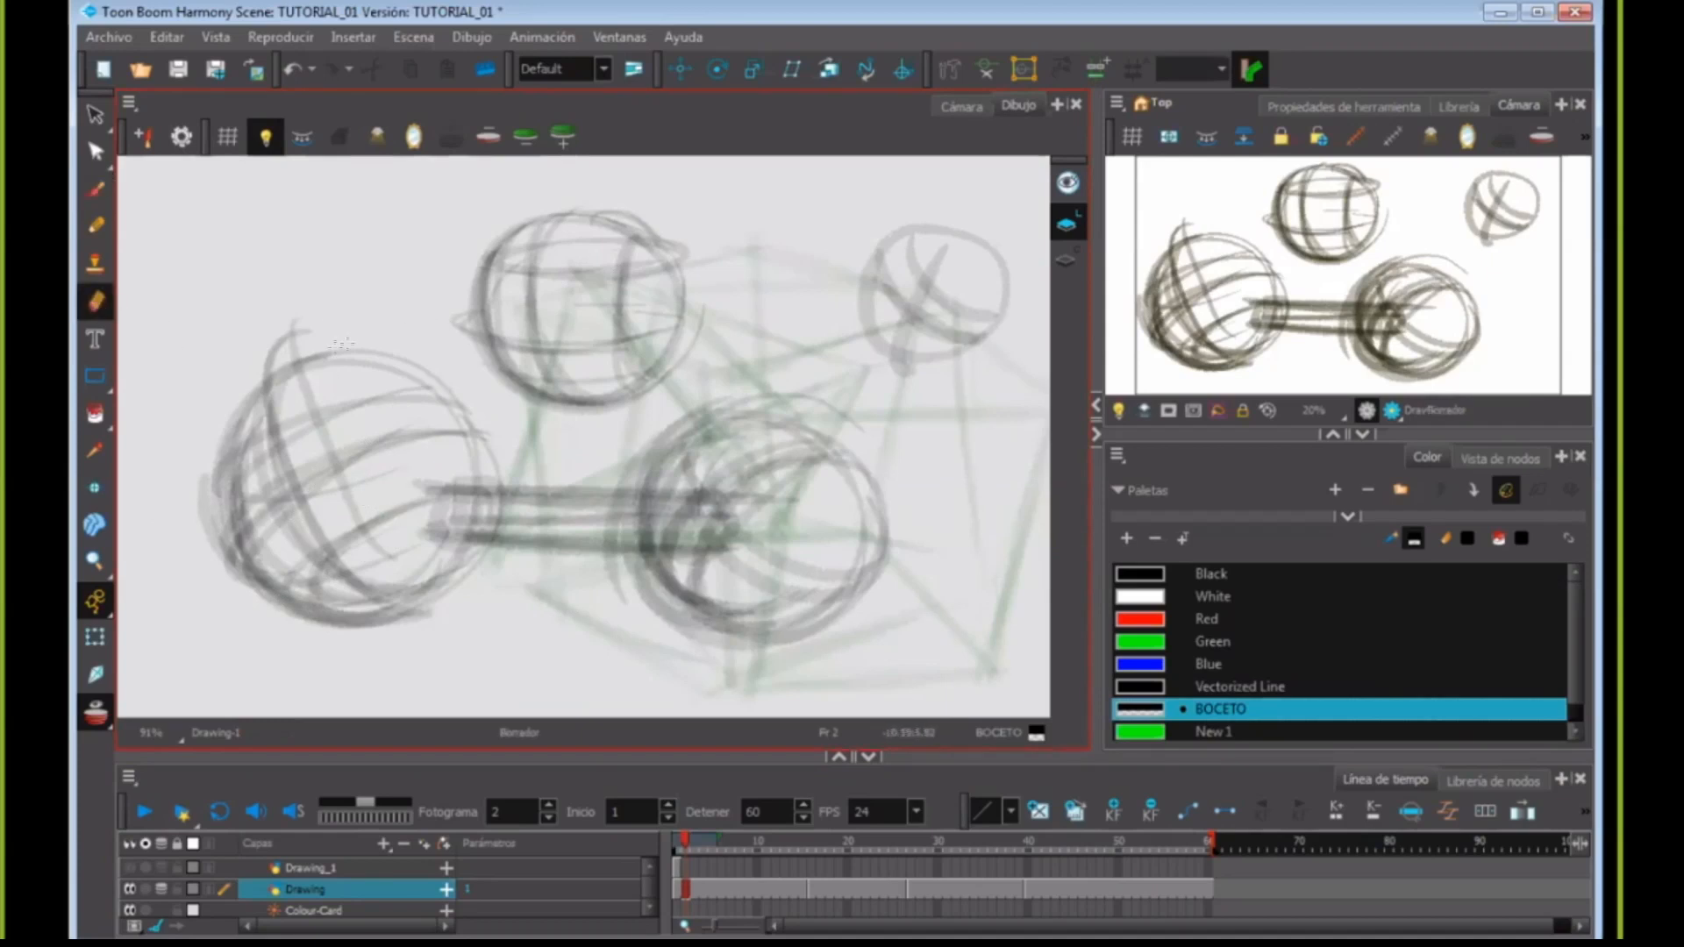
{"action": "mouse_move", "coordinate": [251, 344]}
{"action": "left_mouse_down"}
{"action": "mouse_move", "coordinate": [306, 333]}
{"action": "mouse_move", "coordinate": [232, 390]}
{"action": "mouse_move", "coordinate": [328, 347]}
{"action": "mouse_move", "coordinate": [248, 380]}
{"action": "mouse_move", "coordinate": [296, 357]}
{"action": "mouse_move", "coordinate": [219, 412]}
{"action": "mouse_move", "coordinate": [289, 366]}
{"action": "mouse_move", "coordinate": [200, 454]}
{"action": "mouse_move", "coordinate": [244, 398]}
{"action": "mouse_move", "coordinate": [201, 521]}
{"action": "mouse_move", "coordinate": [206, 485]}
{"action": "mouse_move", "coordinate": [211, 552]}
{"action": "mouse_move", "coordinate": [201, 490]}
{"action": "mouse_move", "coordinate": [225, 588]}
{"action": "mouse_move", "coordinate": [202, 489]}
{"action": "mouse_move", "coordinate": [247, 597]}
{"action": "mouse_move", "coordinate": [217, 492]}
{"action": "mouse_move", "coordinate": [237, 582]}
{"action": "left_mouse_up"}
{"action": "left_click_drag", "start_coordinate": [216, 502], "coordinate": [233, 542]}
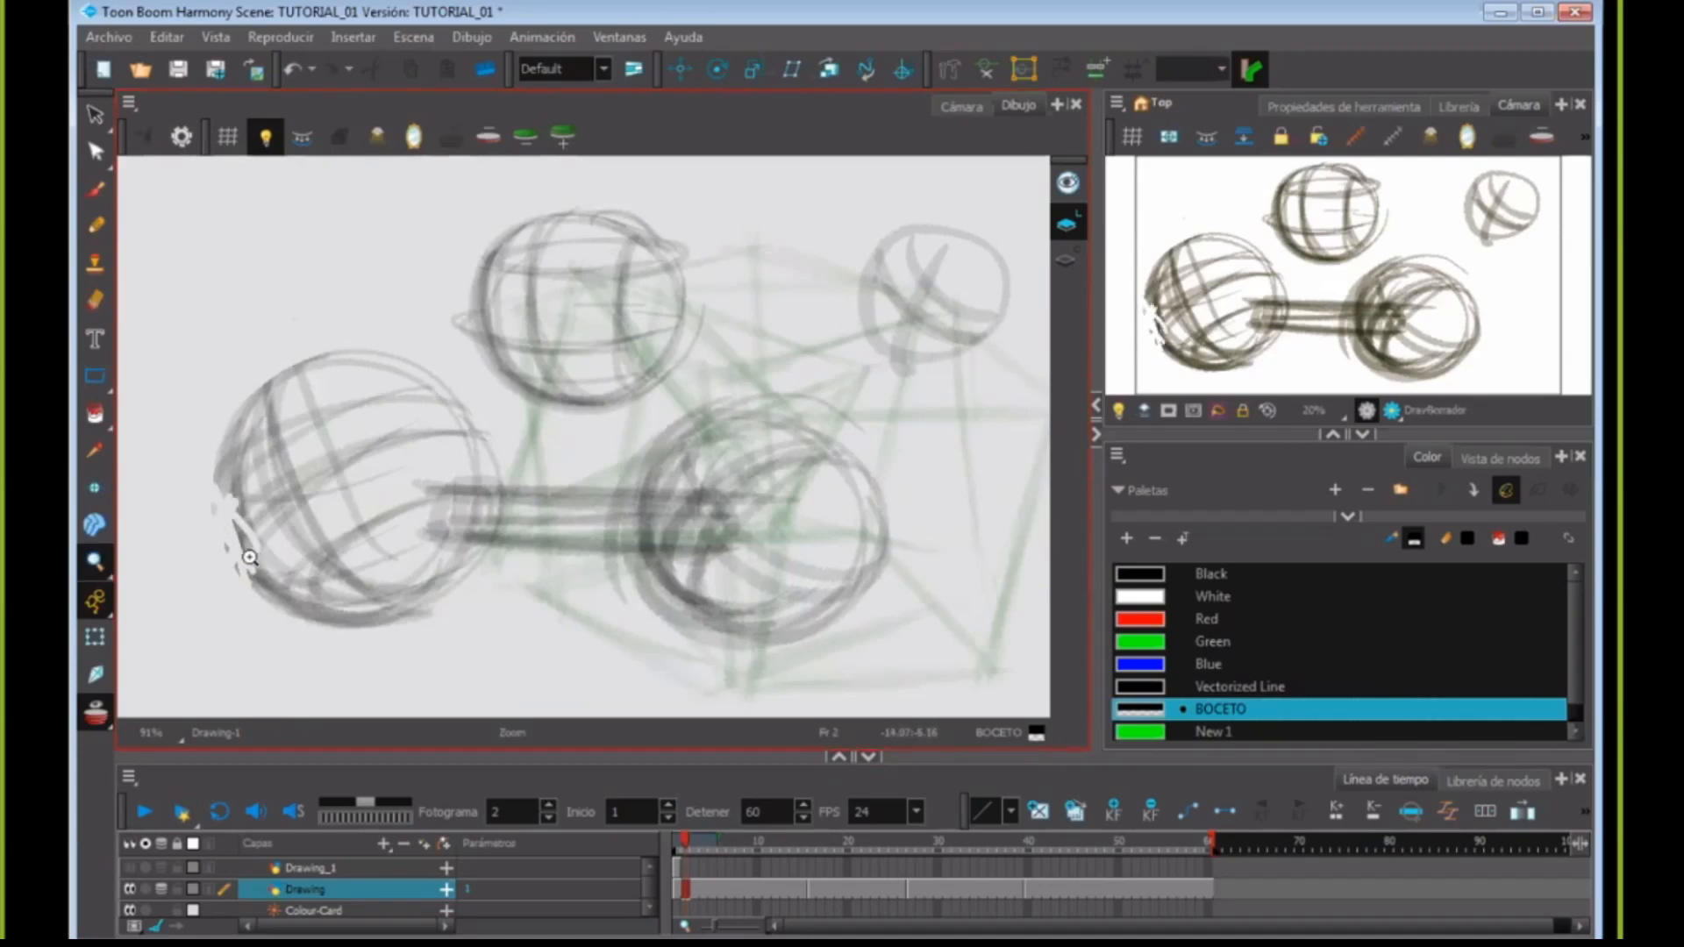
- Examine the fragments left beside the large ball's erased edge up close and try selecting them
{"action": "key", "text": "alt+z"}
{"action": "scroll", "coordinate": [237, 550], "scroll_direction": "up", "scroll_amount": 10}
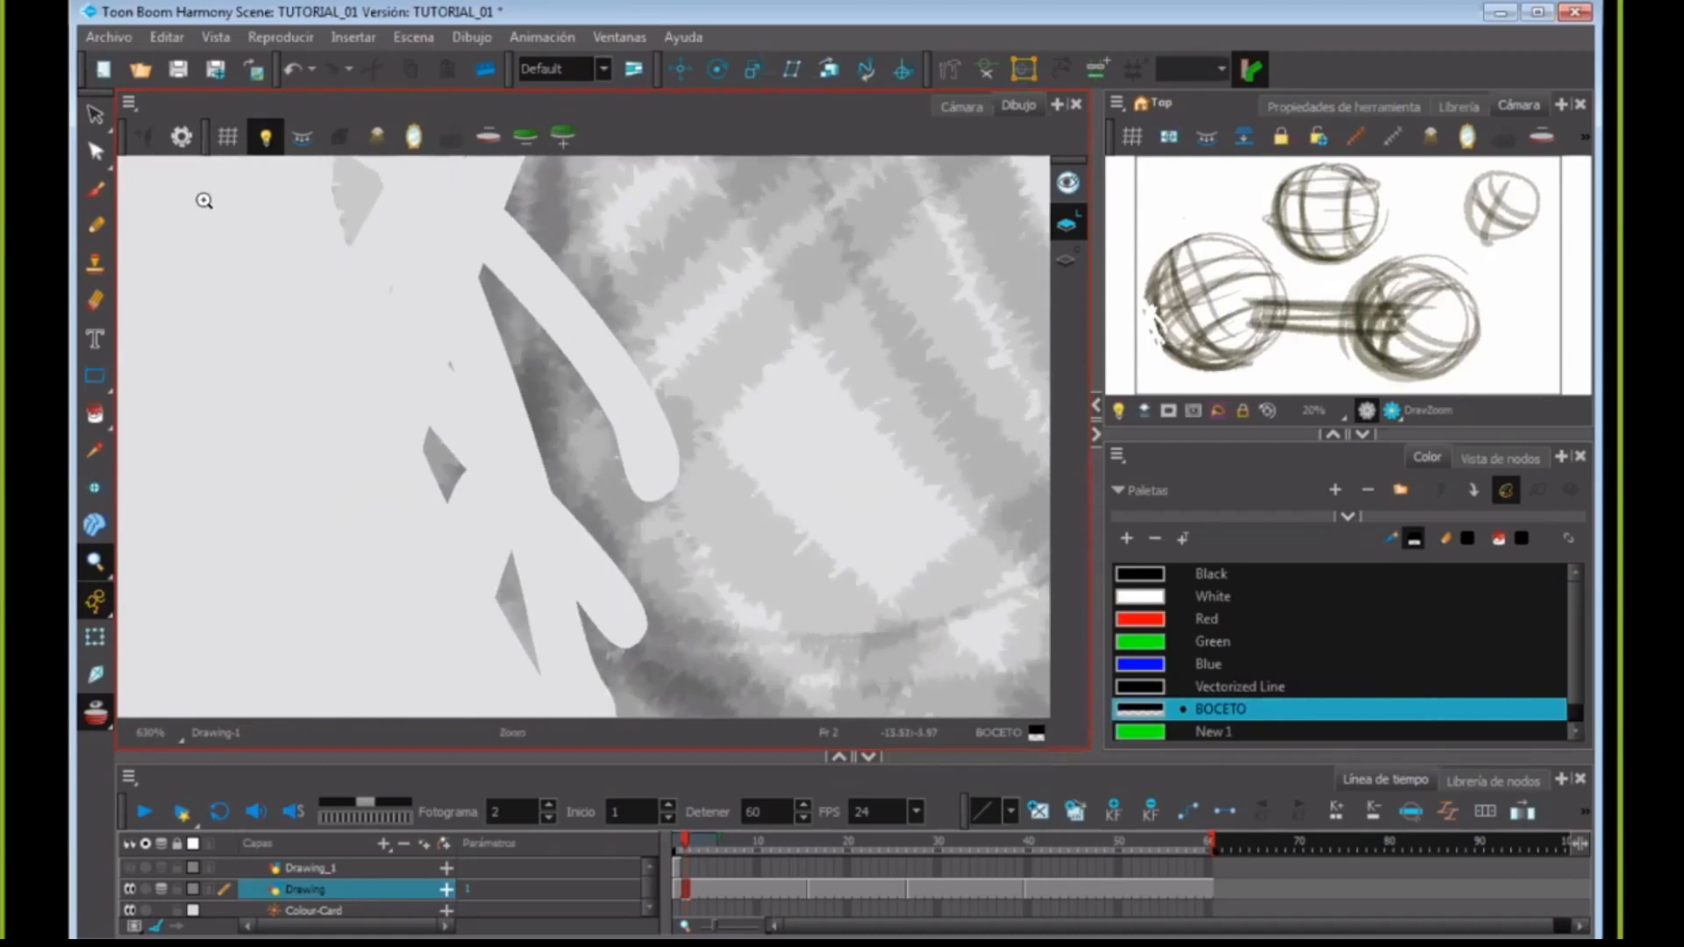
{"action": "left_click", "coordinate": [95, 115]}
{"action": "mouse_move", "coordinate": [326, 323]}
{"action": "left_mouse_down"}
{"action": "mouse_move", "coordinate": [455, 412]}
{"action": "mouse_move", "coordinate": [418, 319]}
{"action": "mouse_move", "coordinate": [346, 277]}
{"action": "left_mouse_up"}
{"action": "left_click_drag", "start_coordinate": [279, 430], "coordinate": [276, 405]}
{"action": "mouse_move", "coordinate": [339, 565]}
{"action": "left_mouse_down"}
{"action": "mouse_move", "coordinate": [481, 505]}
{"action": "mouse_move", "coordinate": [429, 561]}
{"action": "left_mouse_up"}
{"action": "left_click_drag", "start_coordinate": [434, 645], "coordinate": [452, 539]}
{"action": "left_click_drag", "start_coordinate": [295, 313], "coordinate": [359, 408]}
- Return to an overview of the ball sketch and examine the erased edge in the whole drawing
{"action": "key", "text": "alt+z"}
{"action": "left_click", "coordinate": [594, 451], "text": "alt"}
{"action": "left_click", "coordinate": [594, 451], "text": "alt"}
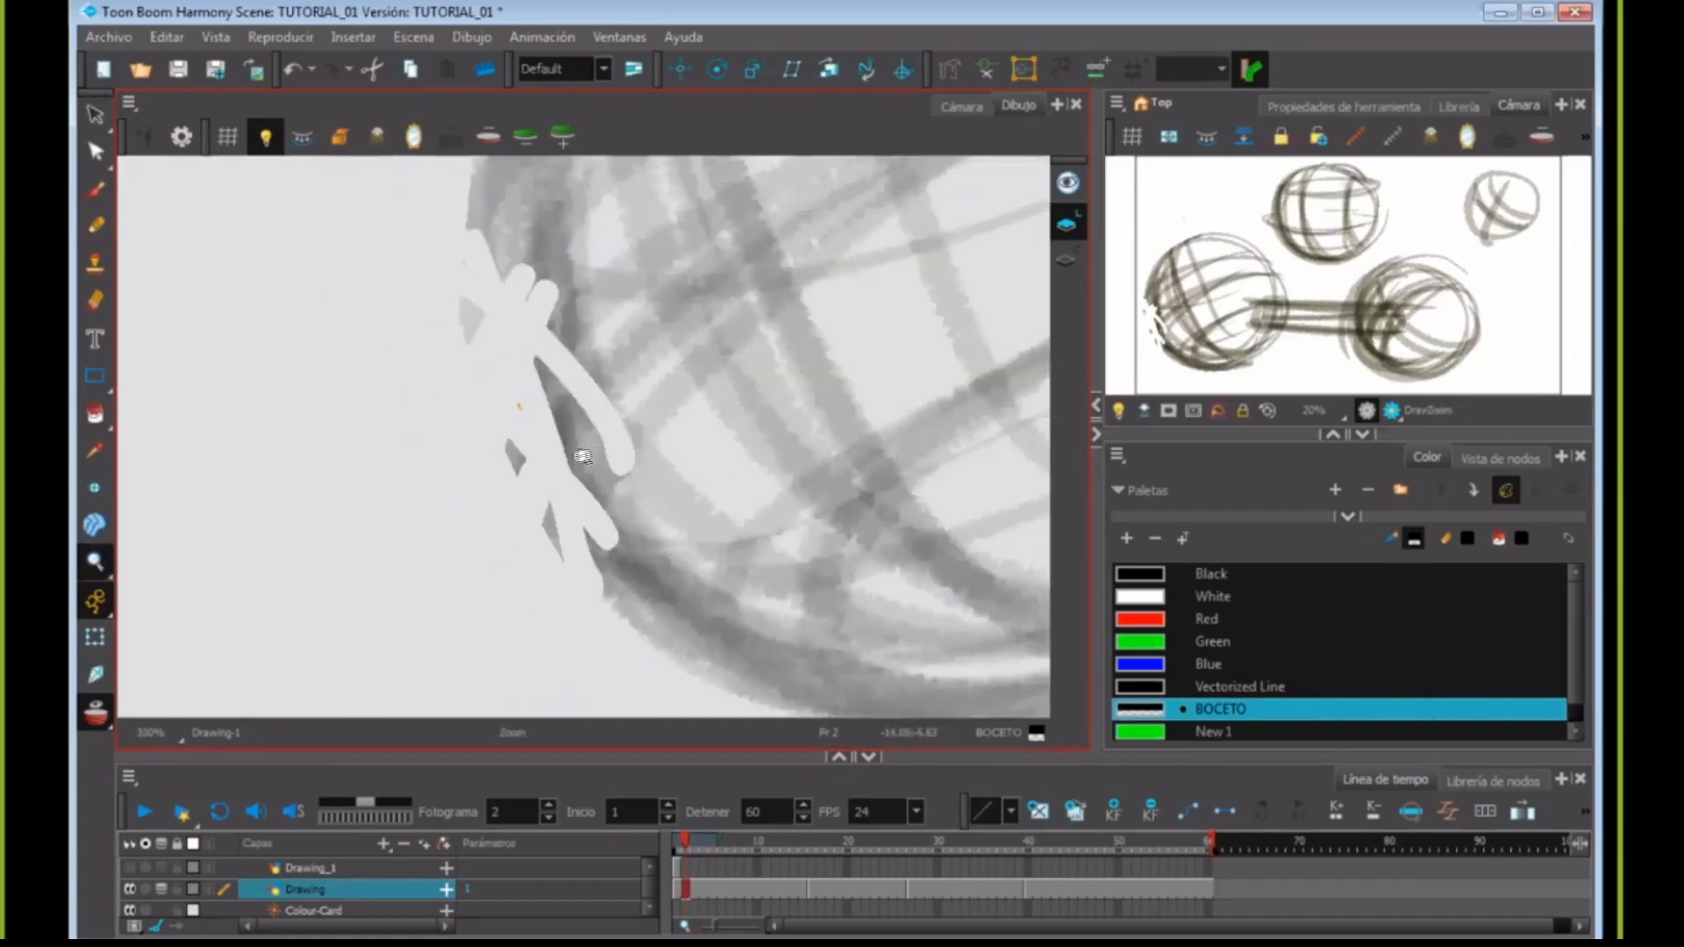
{"action": "left_click", "coordinate": [604, 456], "text": "alt"}
{"action": "left_click", "coordinate": [614, 466], "text": "alt"}
{"action": "left_click", "coordinate": [691, 471], "text": "alt"}
{"action": "left_click_drag", "start_coordinate": [742, 447], "coordinate": [444, 493]}
{"action": "left_click", "coordinate": [537, 504], "text": "alt"}
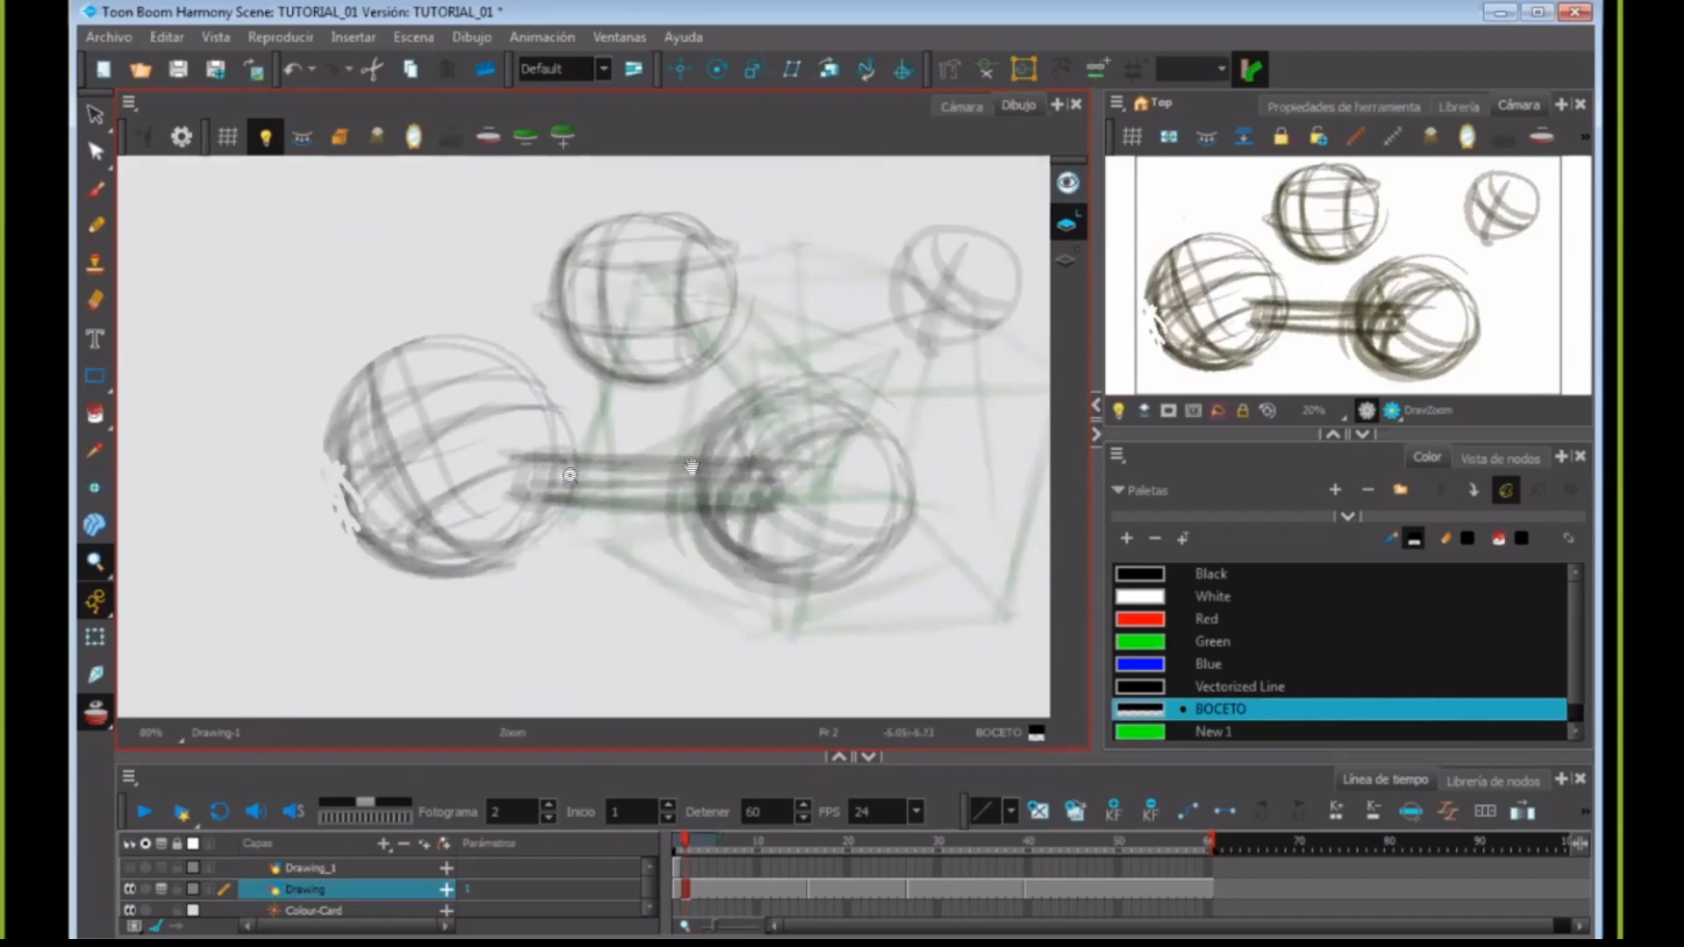
{"action": "left_click_drag", "start_coordinate": [691, 466], "coordinate": [631, 472]}
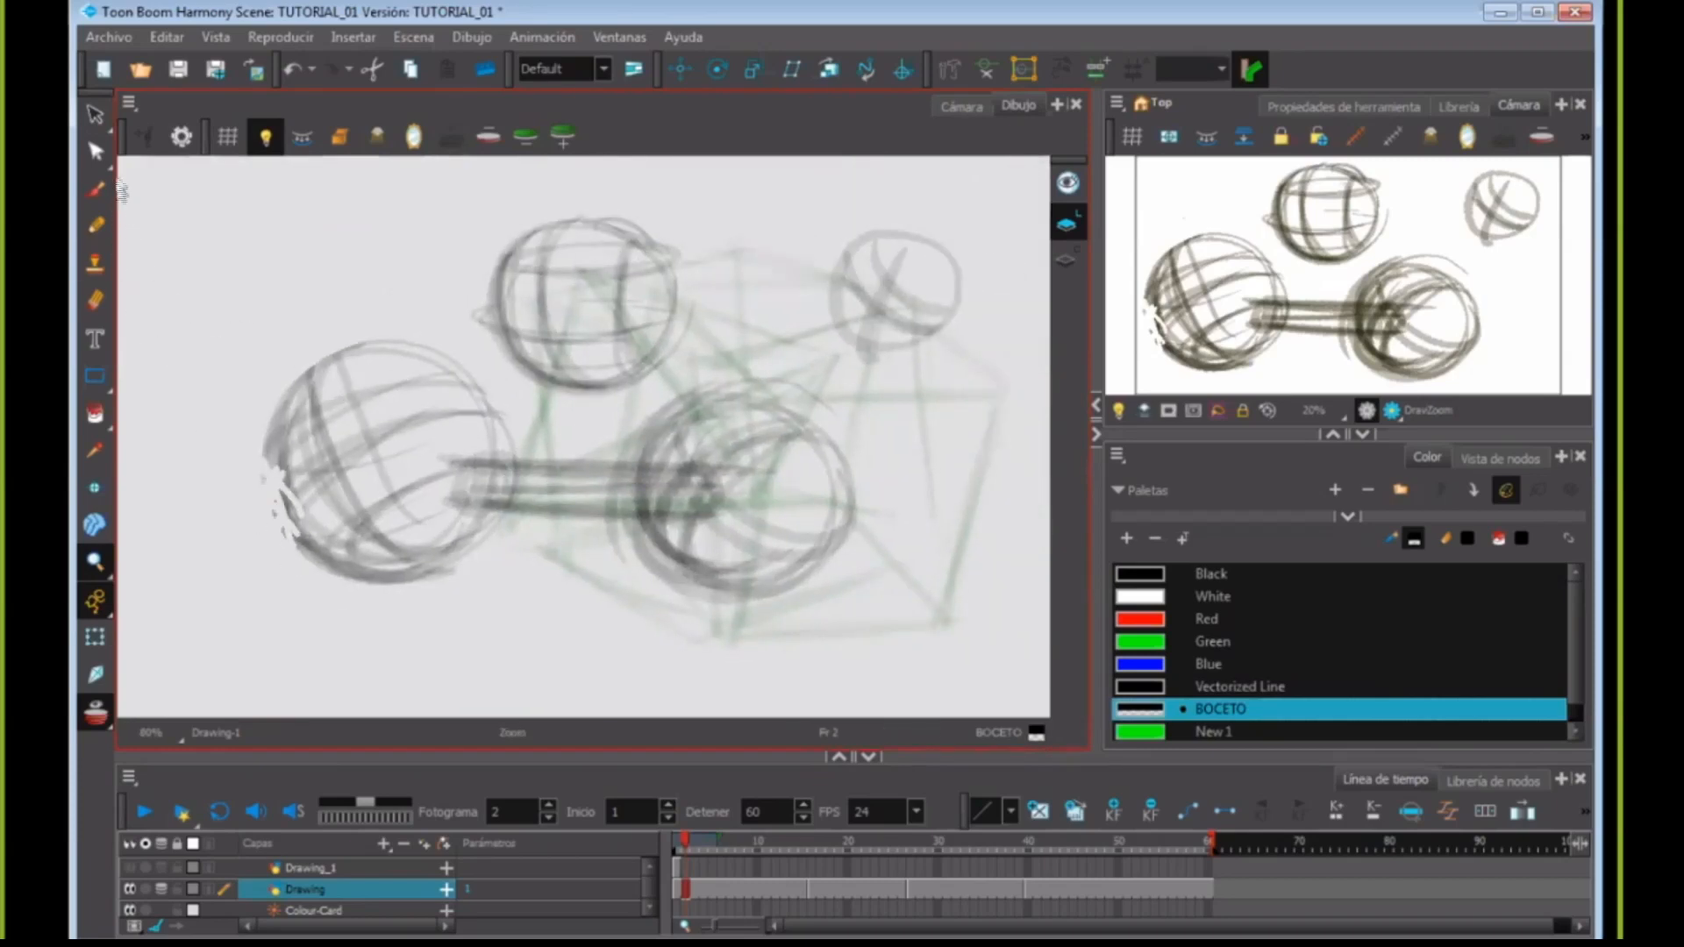
- Delete the large left ball's circular outline strokes and the loose fragments beside its erased edge with the Select tool
{"action": "left_click", "coordinate": [96, 117]}
{"action": "left_click", "coordinate": [303, 513]}
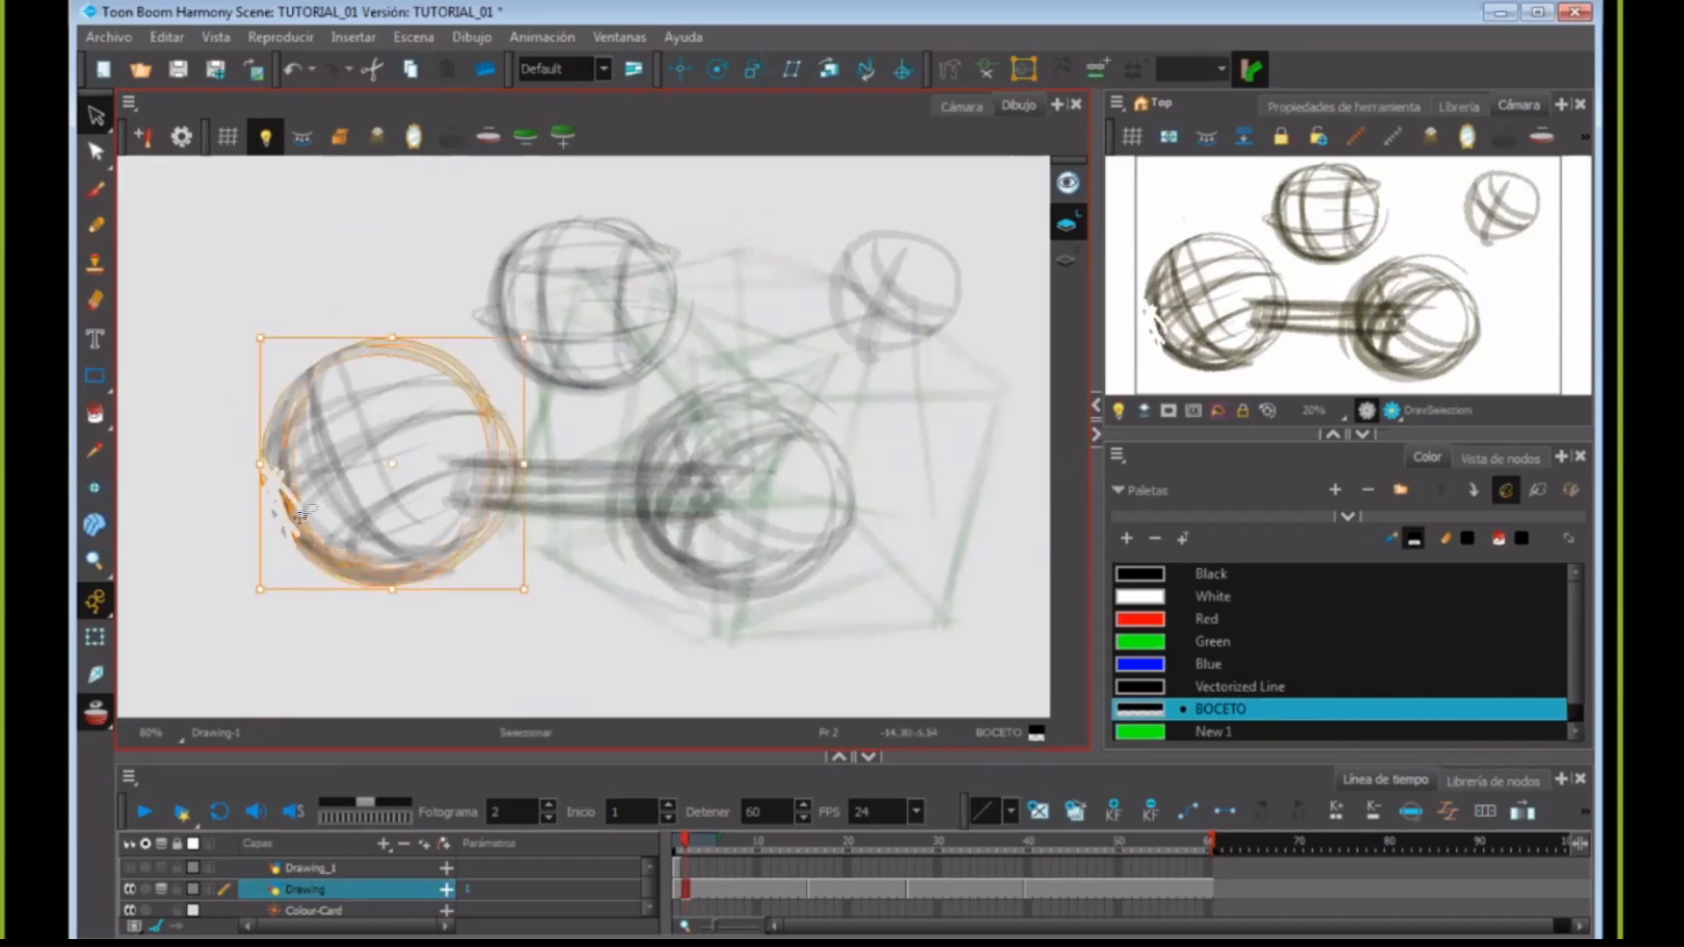
{"action": "key", "text": "Delete"}
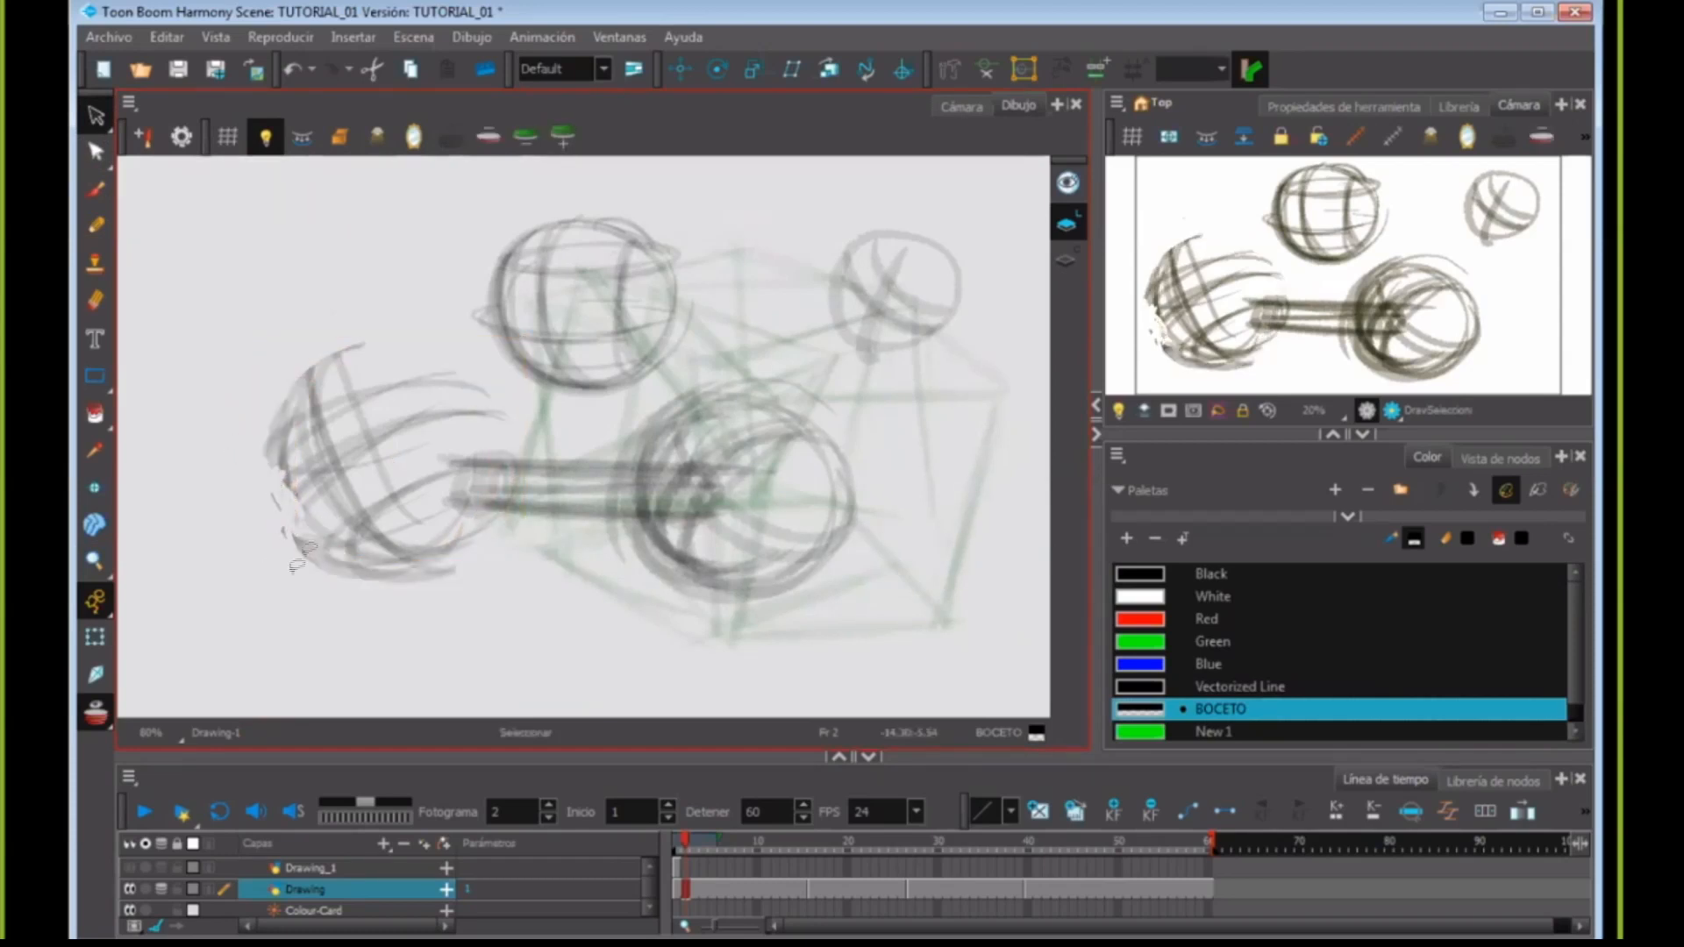
{"action": "left_click", "coordinate": [271, 432]}
{"action": "key", "text": "Delete"}
{"action": "left_click", "coordinate": [298, 516]}
{"action": "key", "text": "Delete"}
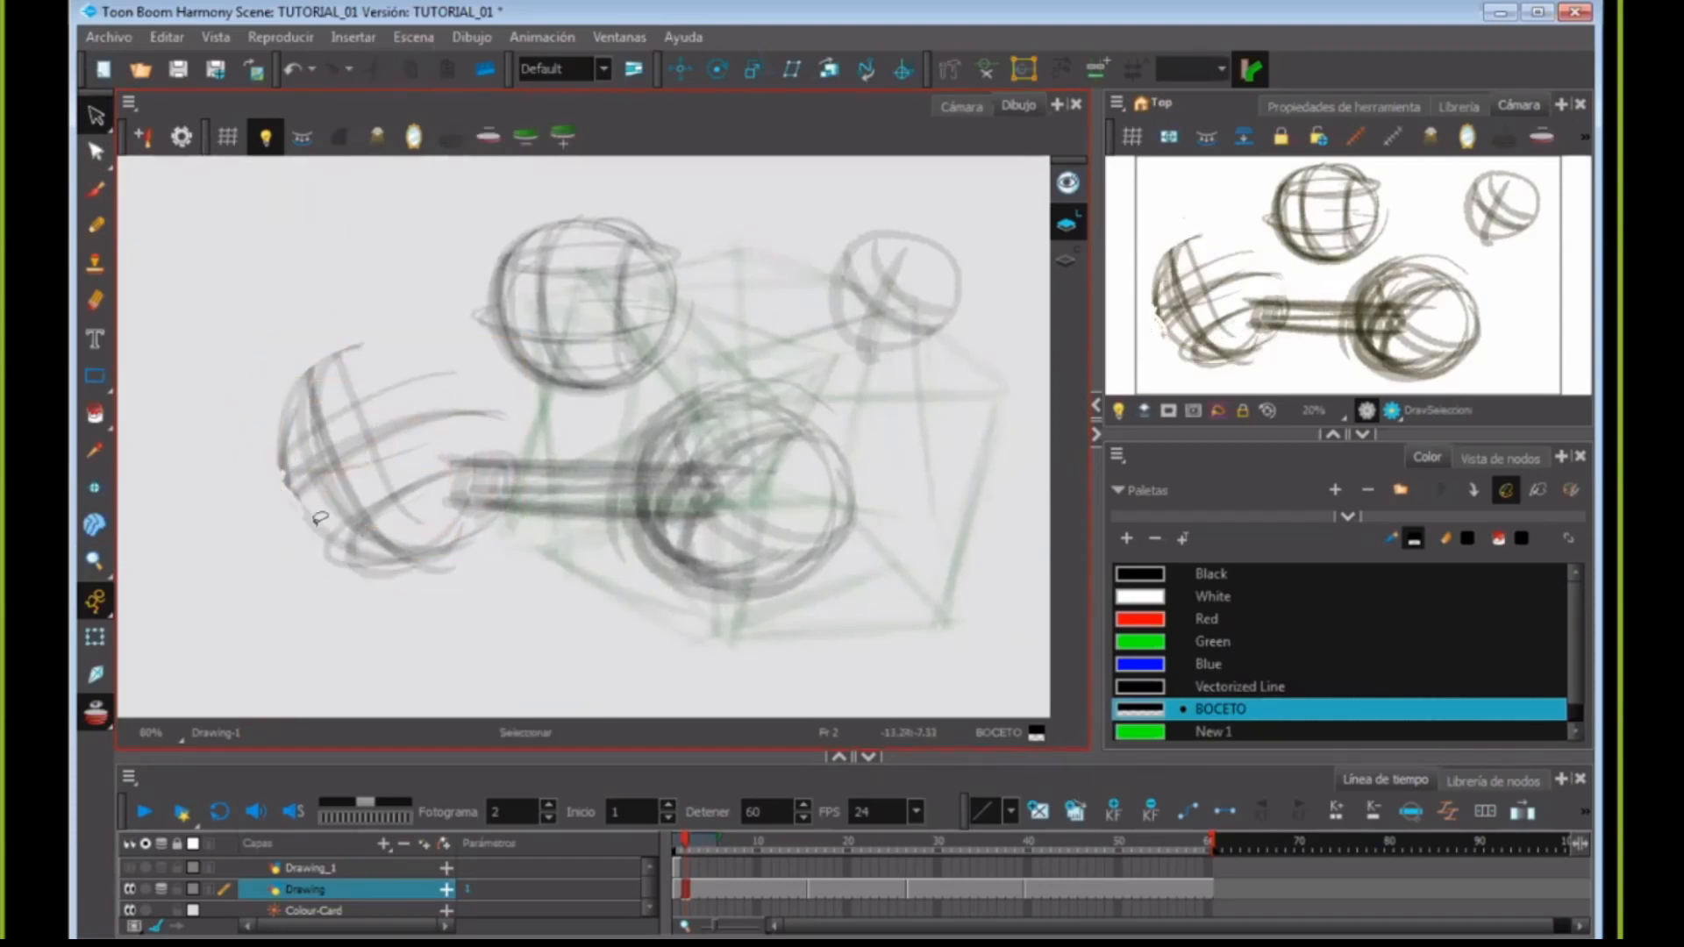
- Select and delete the remaining curved contour strokes inside the large left ball
{"action": "left_click", "coordinate": [453, 375]}
{"action": "mouse_move", "coordinate": [450, 340]}
{"action": "left_mouse_down"}
{"action": "mouse_move", "coordinate": [230, 340]}
{"action": "mouse_move", "coordinate": [315, 463]}
{"action": "mouse_move", "coordinate": [369, 439]}
{"action": "left_mouse_up"}
{"action": "left_click", "coordinate": [429, 313]}
{"action": "left_click", "coordinate": [446, 369]}
{"action": "left_click", "coordinate": [451, 331]}
{"action": "left_click", "coordinate": [461, 383]}
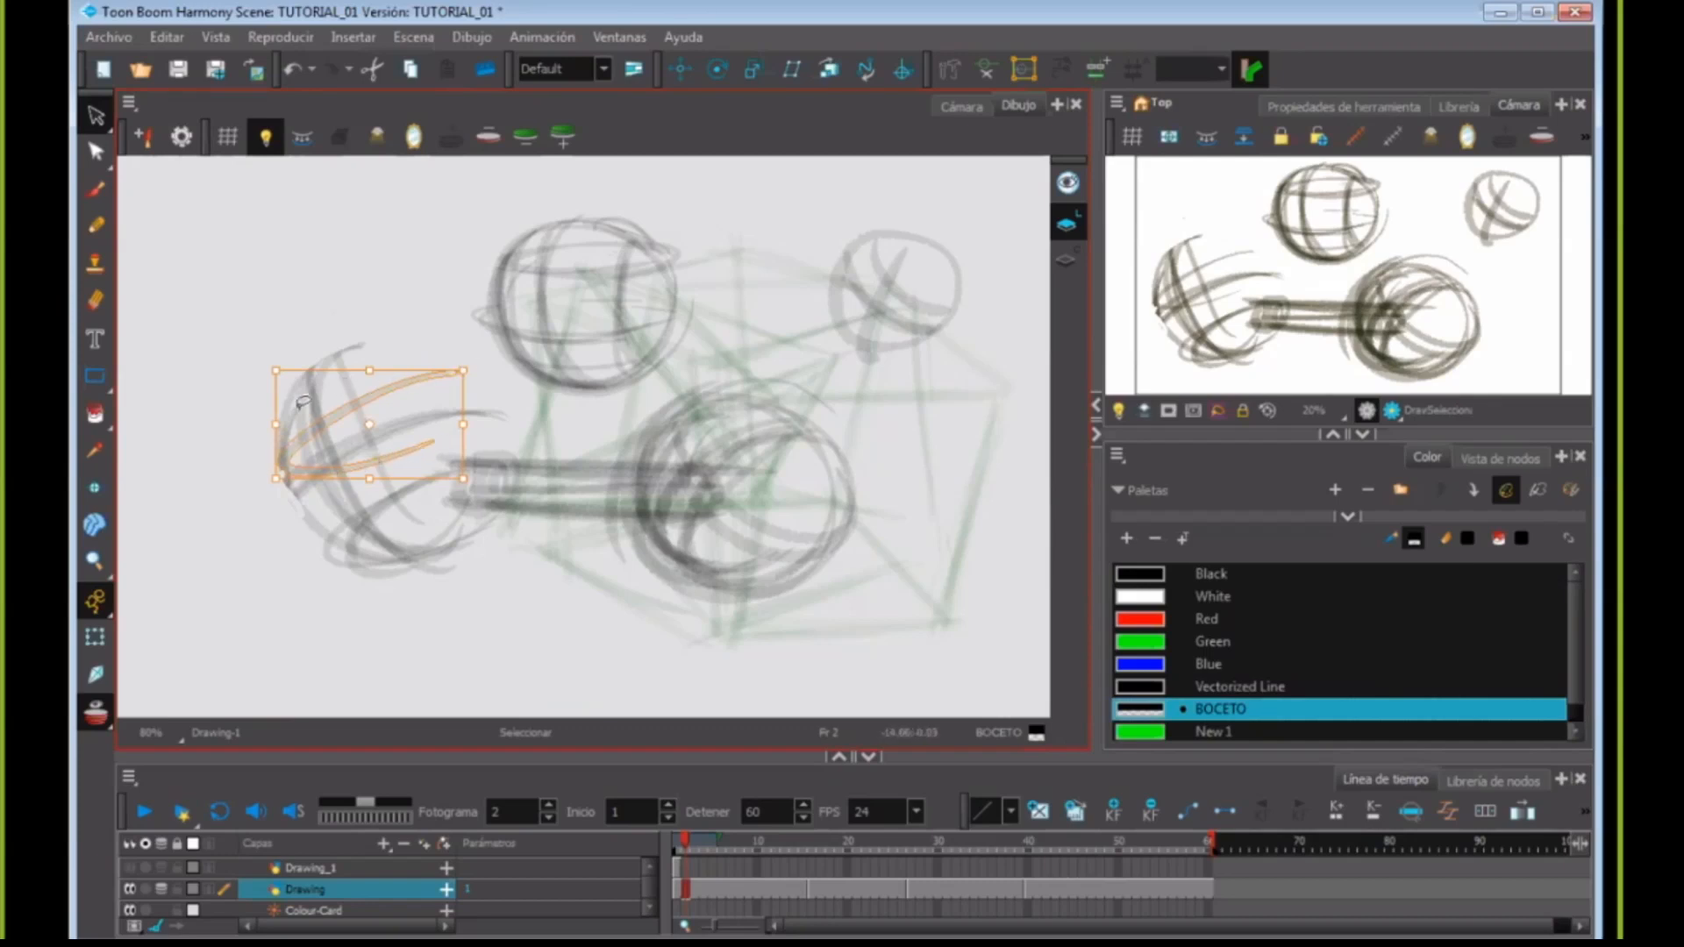
{"action": "key", "text": "Delete"}
{"action": "left_click", "coordinate": [457, 404]}
{"action": "key", "text": "Delete"}
{"action": "mouse_move", "coordinate": [363, 328]}
{"action": "left_mouse_down"}
{"action": "mouse_move", "coordinate": [249, 468]}
{"action": "mouse_move", "coordinate": [395, 367]}
{"action": "mouse_move", "coordinate": [471, 513]}
{"action": "left_mouse_up"}
{"action": "key", "text": "Delete"}
{"action": "key", "text": "Delete"}
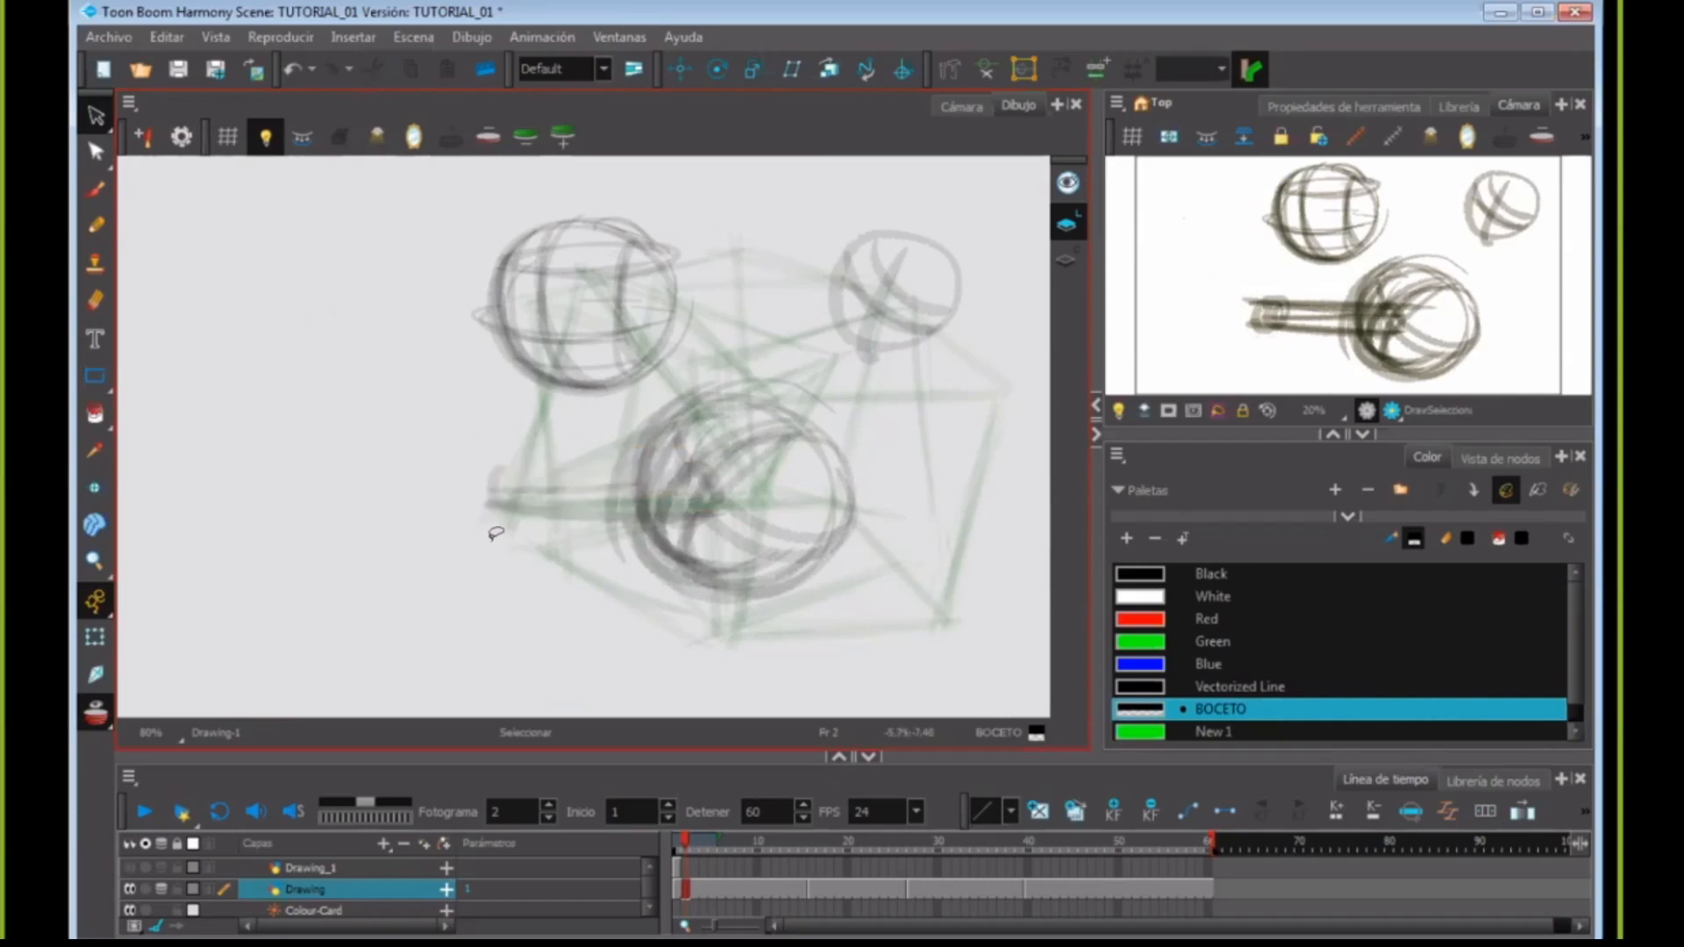
- Delete the strokes of the bar attached to the lower ball and the loose strokes along that ball's outer edge
{"action": "key", "text": "Delete"}
{"action": "mouse_move", "coordinate": [554, 450]}
{"action": "left_mouse_down"}
{"action": "mouse_move", "coordinate": [523, 590]}
{"action": "mouse_move", "coordinate": [537, 557]}
{"action": "left_mouse_up"}
{"action": "key", "text": "Delete"}
{"action": "left_click_drag", "start_coordinate": [574, 490], "coordinate": [607, 552]}
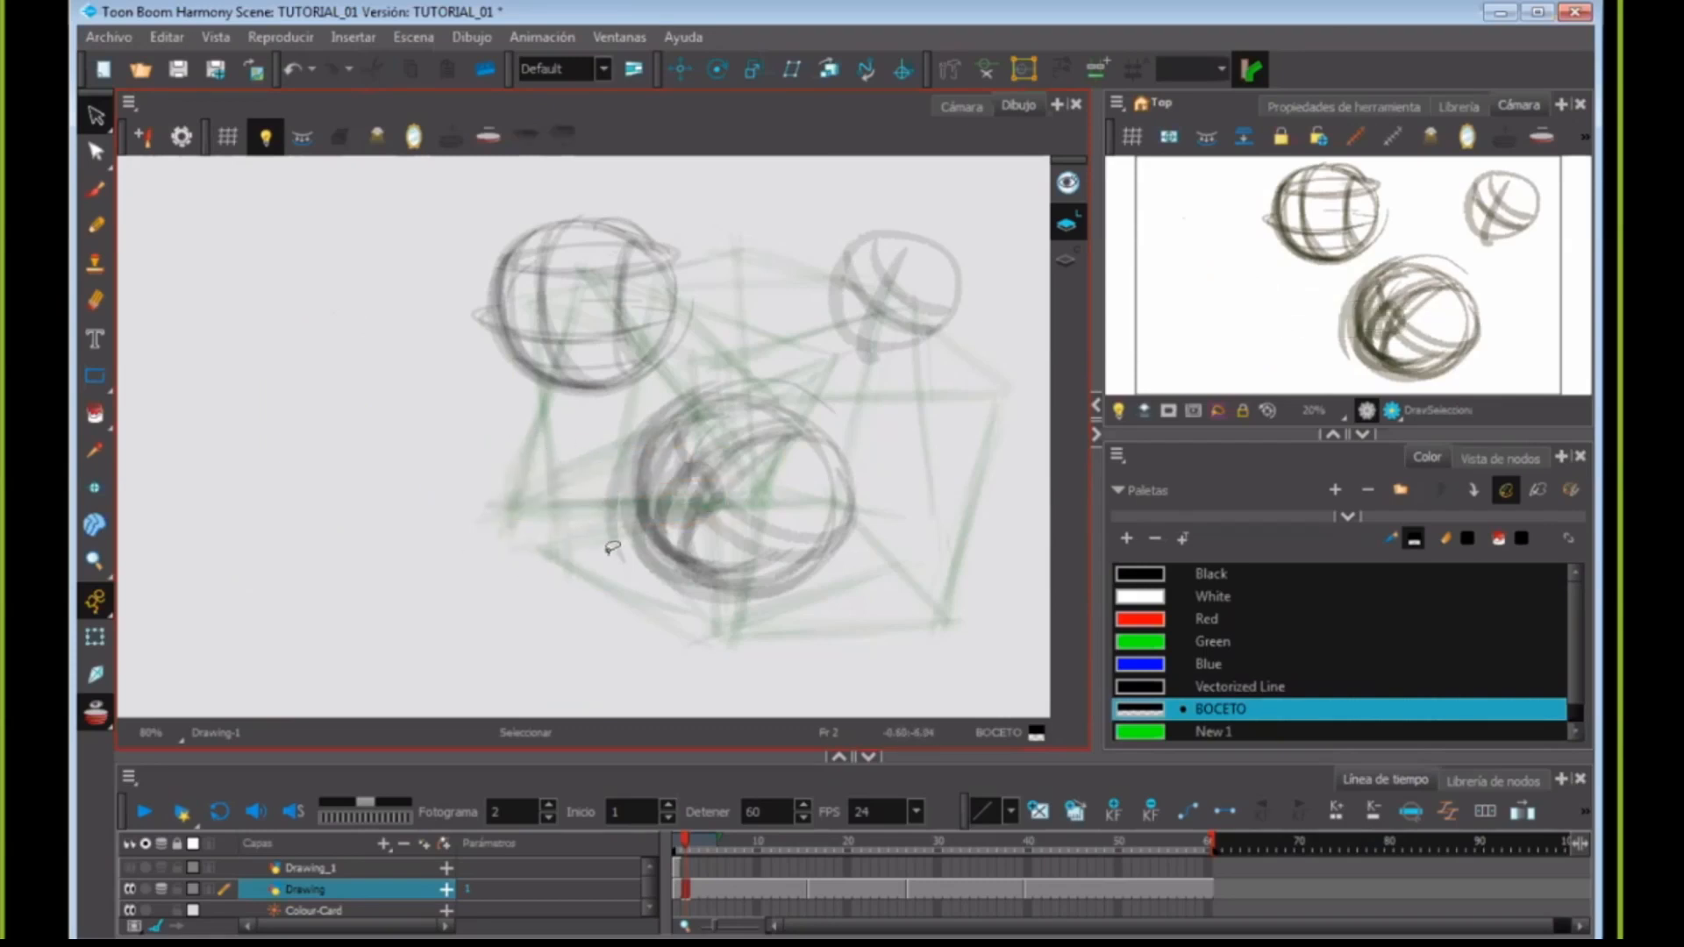
{"action": "left_click_drag", "start_coordinate": [599, 474], "coordinate": [645, 533]}
{"action": "key", "text": "Delete"}
{"action": "key", "text": "Delete"}
- Delete stray strokes at the upper ball's edge, inside the lower ball and beneath the small ball
{"action": "left_click_drag", "start_coordinate": [487, 303], "coordinate": [476, 300]}
{"action": "key", "text": "Delete"}
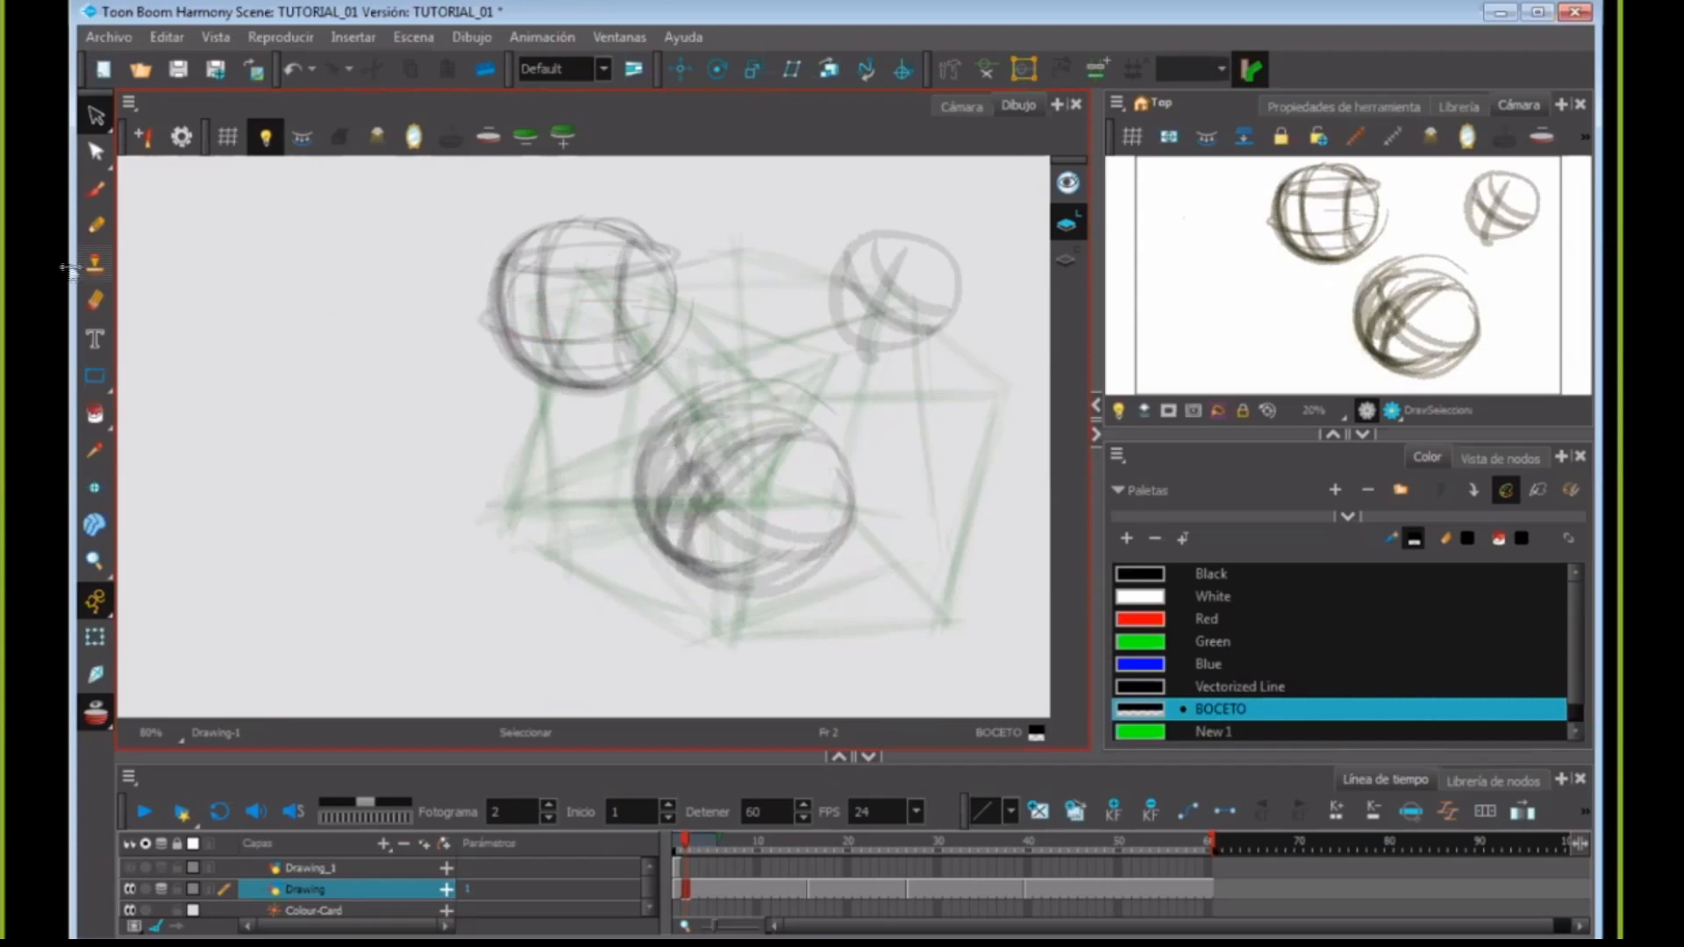
{"action": "left_click_drag", "start_coordinate": [688, 506], "coordinate": [693, 505]}
{"action": "key", "text": "Delete"}
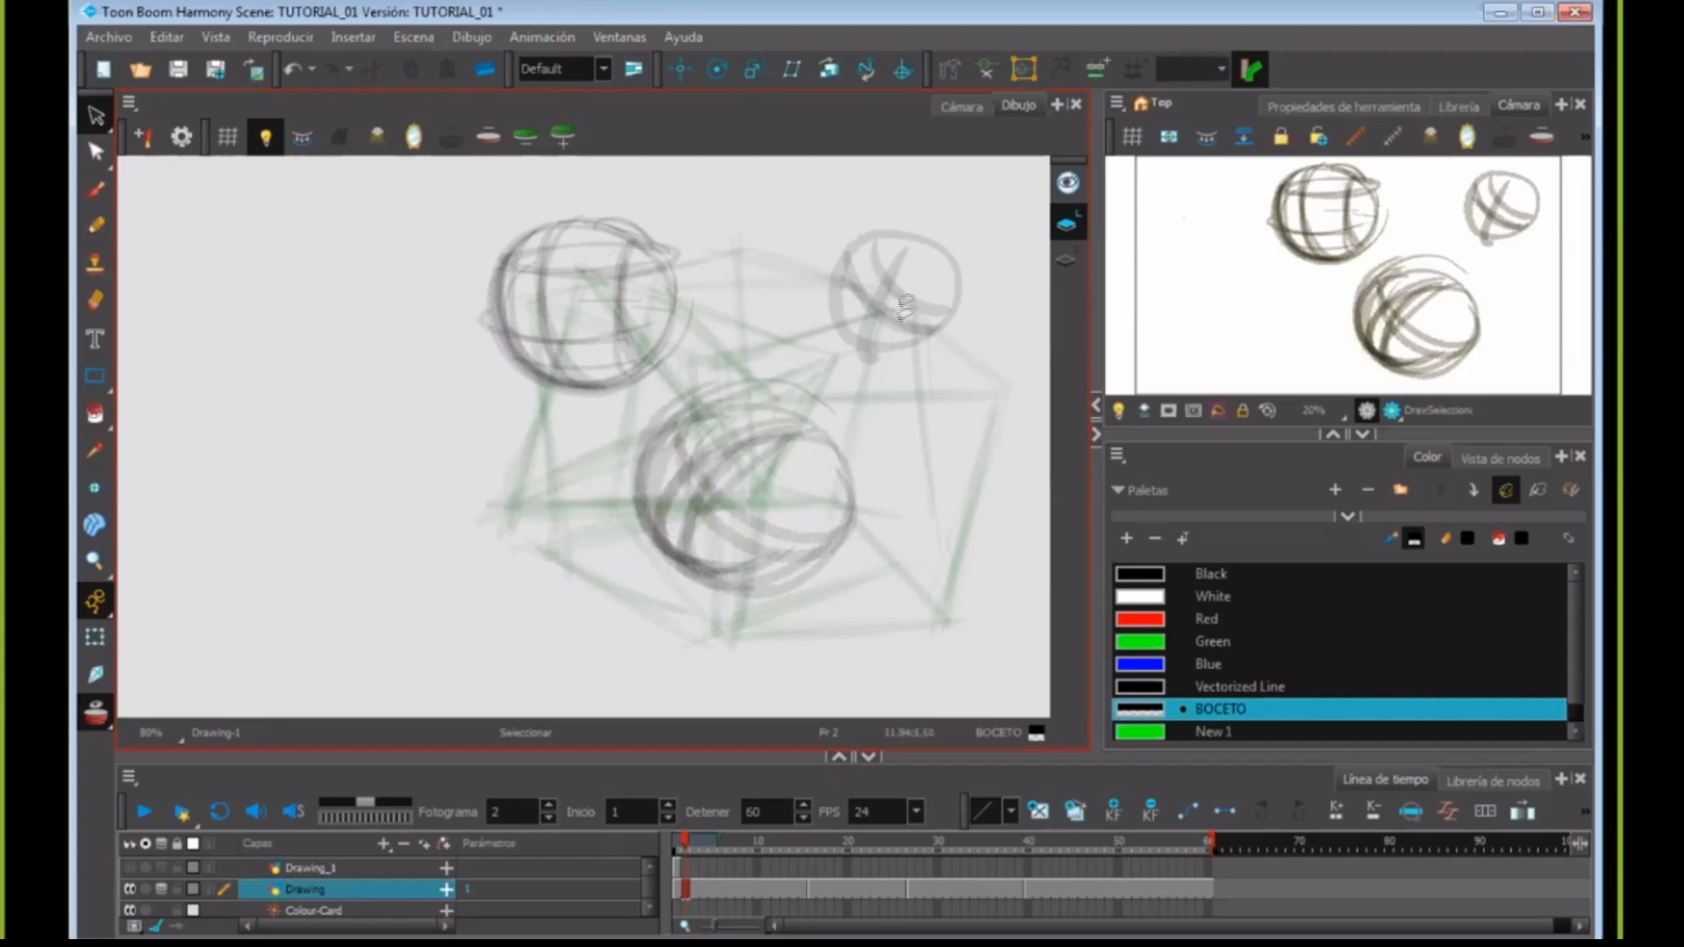
{"action": "left_click_drag", "start_coordinate": [872, 353], "coordinate": [864, 355]}
{"action": "key", "text": "Delete"}
- Sketch additional outline and curved contour strokes around the small ball with the Brush in the BOCETO colour
{"action": "left_click", "coordinate": [96, 190]}
{"action": "left_click_drag", "start_coordinate": [654, 441], "coordinate": [753, 392]}
{"action": "mouse_move", "coordinate": [855, 347]}
{"action": "left_mouse_down"}
{"action": "mouse_move", "coordinate": [938, 250]}
{"action": "mouse_move", "coordinate": [936, 304]}
{"action": "left_mouse_up"}
{"action": "mouse_move", "coordinate": [843, 258]}
{"action": "left_mouse_down"}
{"action": "mouse_move", "coordinate": [939, 319]}
{"action": "mouse_move", "coordinate": [896, 348]}
{"action": "mouse_move", "coordinate": [818, 312]}
{"action": "mouse_move", "coordinate": [838, 248]}
{"action": "mouse_move", "coordinate": [948, 244]}
{"action": "left_mouse_up"}
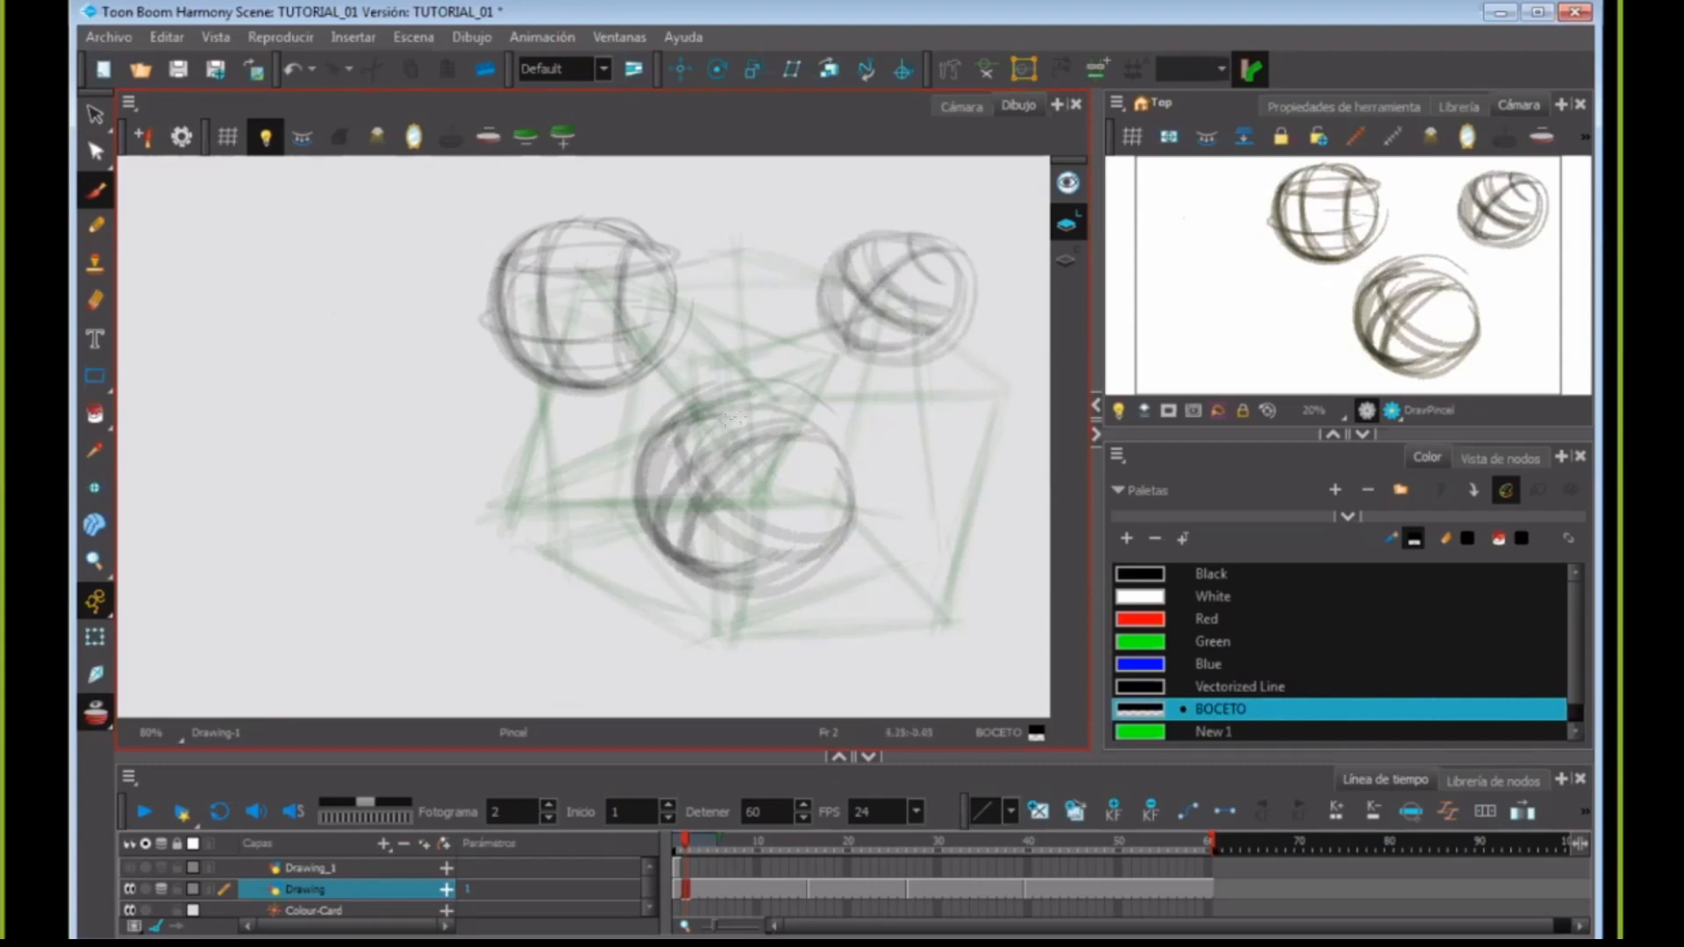
- Reinforce the lower ball's outline and contours and add crossing contour strokes to the upper ball with the Brush
{"action": "mouse_move", "coordinate": [736, 395]}
{"action": "left_mouse_down"}
{"action": "mouse_move", "coordinate": [824, 492]}
{"action": "mouse_move", "coordinate": [842, 449]}
{"action": "left_mouse_up"}
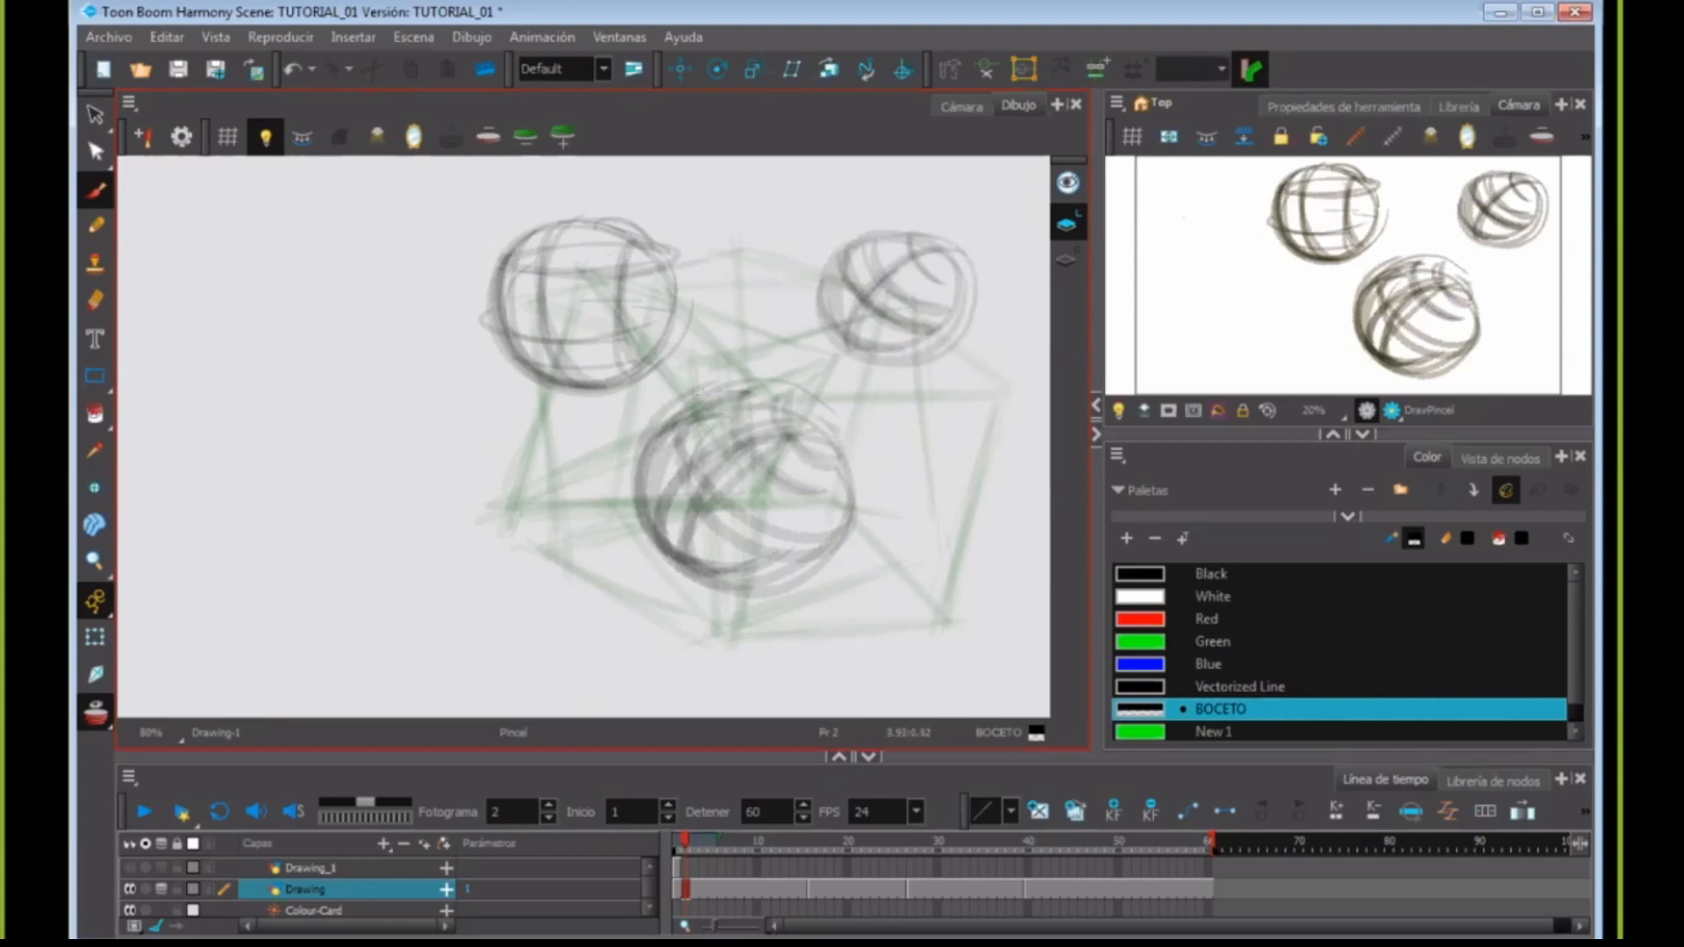
{"action": "left_click_drag", "start_coordinate": [632, 465], "coordinate": [693, 583]}
{"action": "mouse_move", "coordinate": [645, 495]}
{"action": "left_mouse_down"}
{"action": "mouse_move", "coordinate": [763, 586]}
{"action": "mouse_move", "coordinate": [856, 482]}
{"action": "mouse_move", "coordinate": [833, 408]}
{"action": "left_mouse_up"}
{"action": "mouse_move", "coordinate": [682, 416]}
{"action": "left_mouse_down"}
{"action": "mouse_move", "coordinate": [827, 417]}
{"action": "mouse_move", "coordinate": [795, 402]}
{"action": "mouse_move", "coordinate": [639, 477]}
{"action": "mouse_move", "coordinate": [644, 502]}
{"action": "left_mouse_up"}
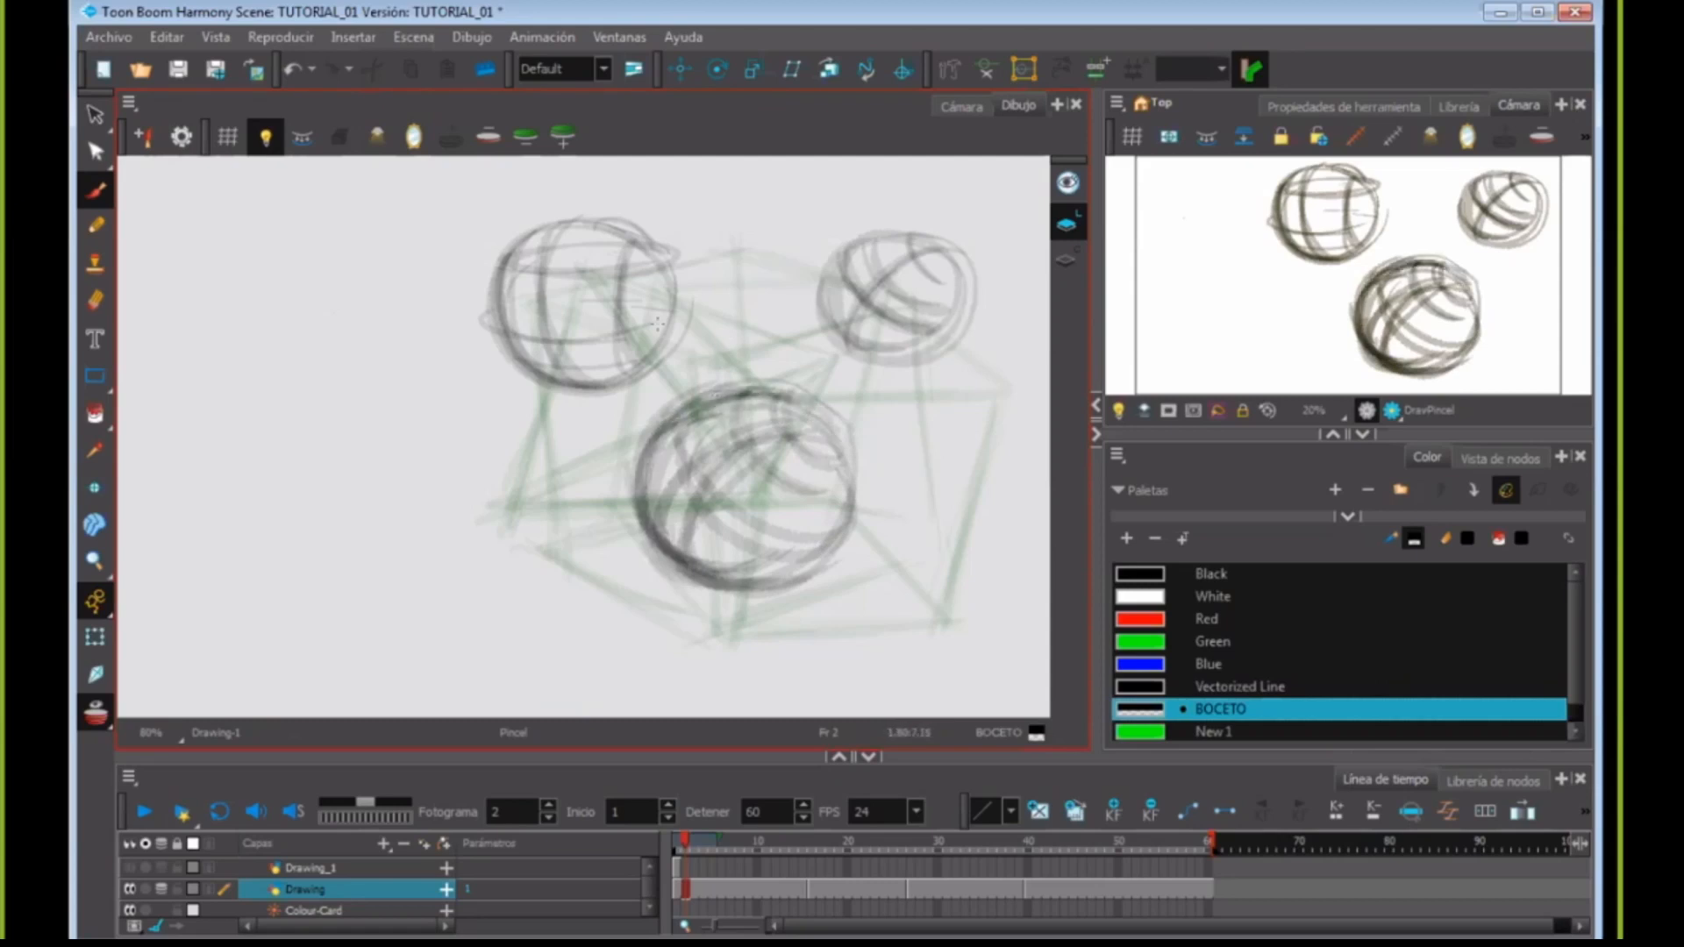
{"action": "left_click_drag", "start_coordinate": [520, 328], "coordinate": [660, 331]}
{"action": "mouse_move", "coordinate": [592, 225]}
{"action": "left_mouse_down"}
{"action": "mouse_move", "coordinate": [550, 321]}
{"action": "mouse_move", "coordinate": [566, 367]}
{"action": "left_mouse_up"}
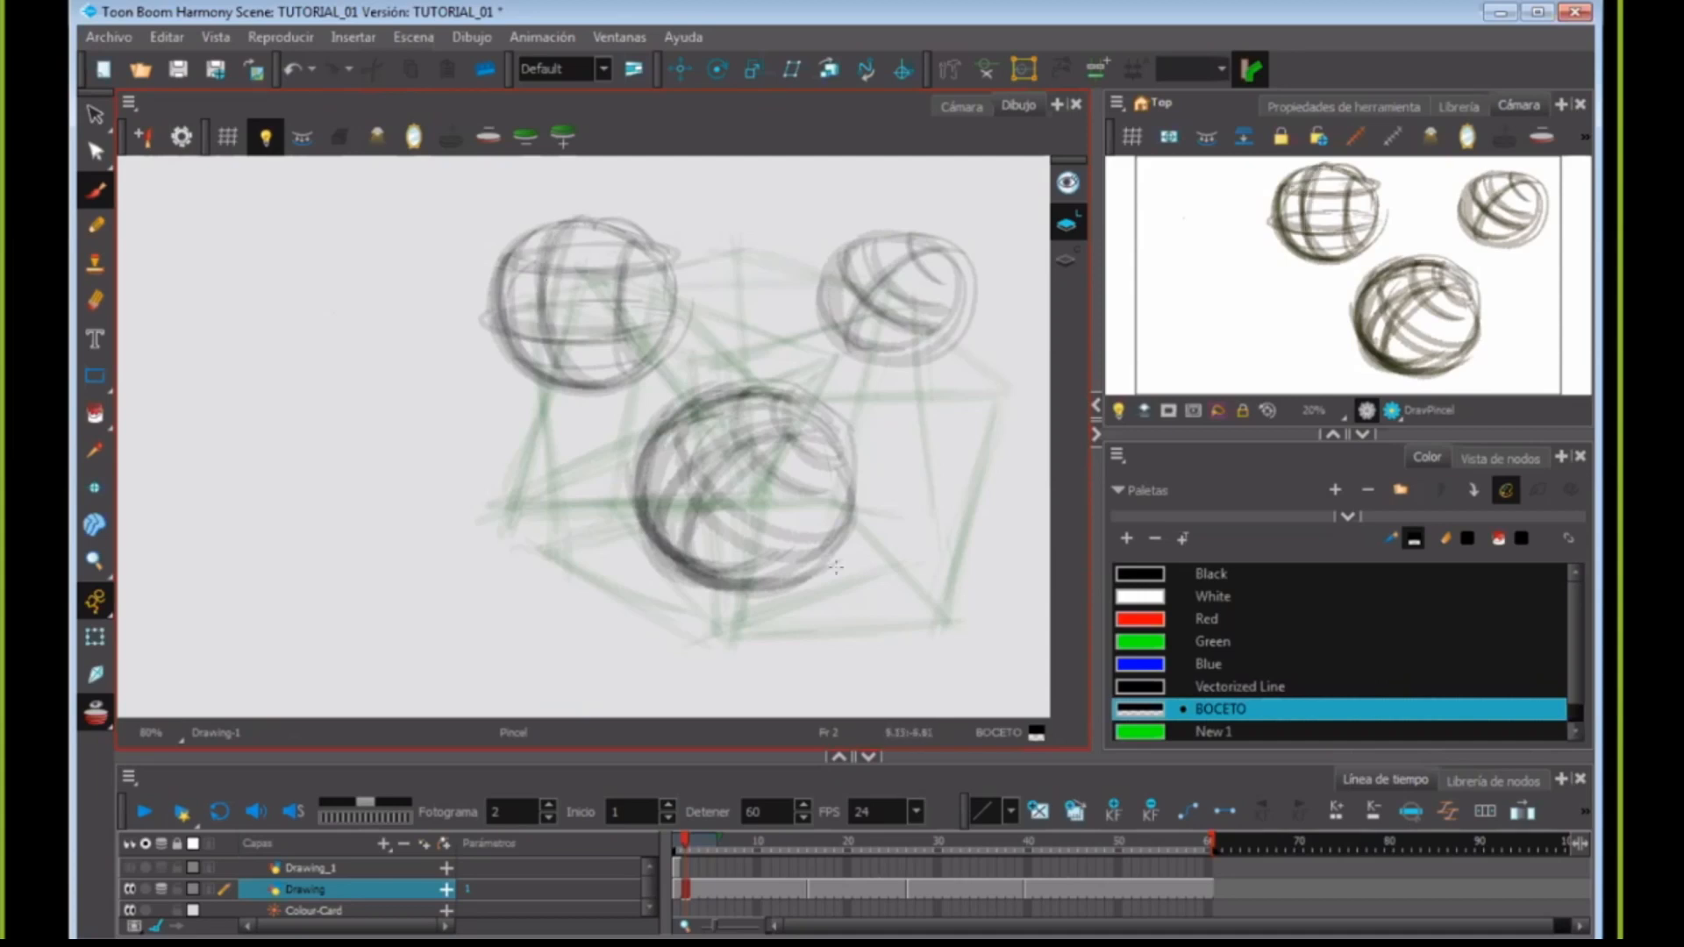
- Lower the alpha of the BOCETO colour to make its strokes more transparent
{"action": "double_click", "coordinate": [1141, 709]}
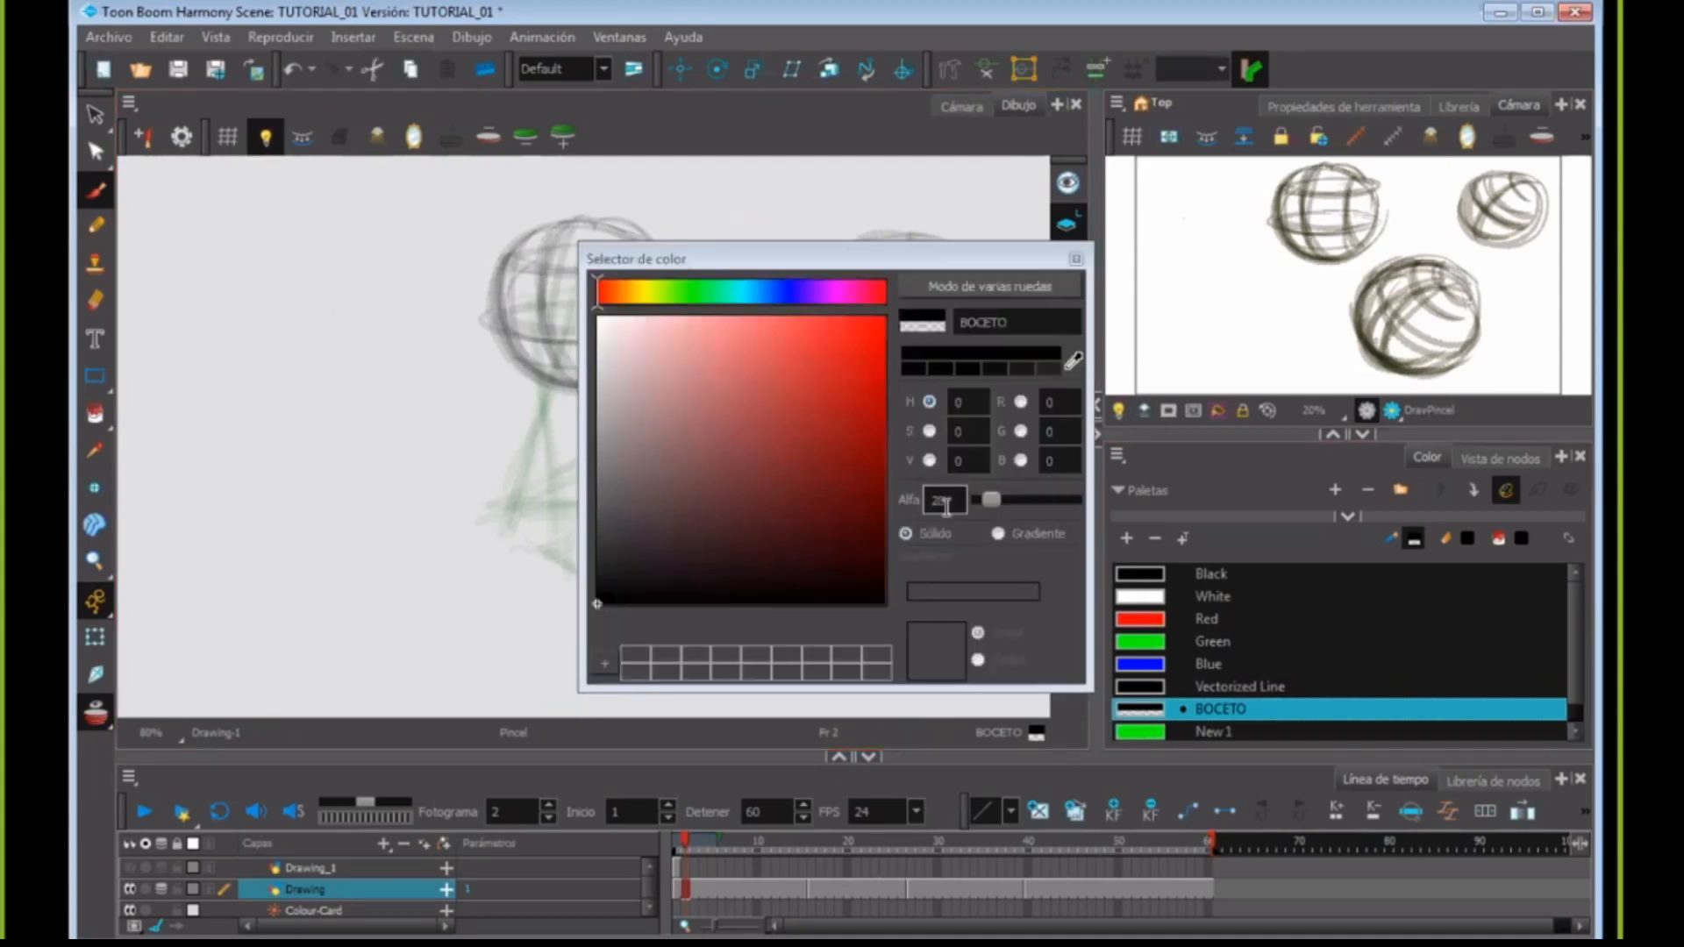
{"action": "left_click_drag", "start_coordinate": [991, 507], "coordinate": [984, 507]}
{"action": "left_click", "coordinate": [1077, 259]}
- Sketch a new ball below and beside the upper ball, with curved contours and darker shading along its outer edge
{"action": "mouse_move", "coordinate": [465, 353]}
{"action": "left_mouse_down"}
{"action": "mouse_move", "coordinate": [492, 528]}
{"action": "mouse_move", "coordinate": [447, 355]}
{"action": "mouse_move", "coordinate": [491, 525]}
{"action": "mouse_move", "coordinate": [544, 456]}
{"action": "mouse_move", "coordinate": [413, 492]}
{"action": "mouse_move", "coordinate": [408, 390]}
{"action": "mouse_move", "coordinate": [555, 369]}
{"action": "left_mouse_up"}
{"action": "mouse_move", "coordinate": [470, 511]}
{"action": "left_mouse_down"}
{"action": "mouse_move", "coordinate": [544, 413]}
{"action": "mouse_move", "coordinate": [456, 491]}
{"action": "mouse_move", "coordinate": [561, 351]}
{"action": "mouse_move", "coordinate": [552, 416]}
{"action": "mouse_move", "coordinate": [515, 417]}
{"action": "left_mouse_up"}
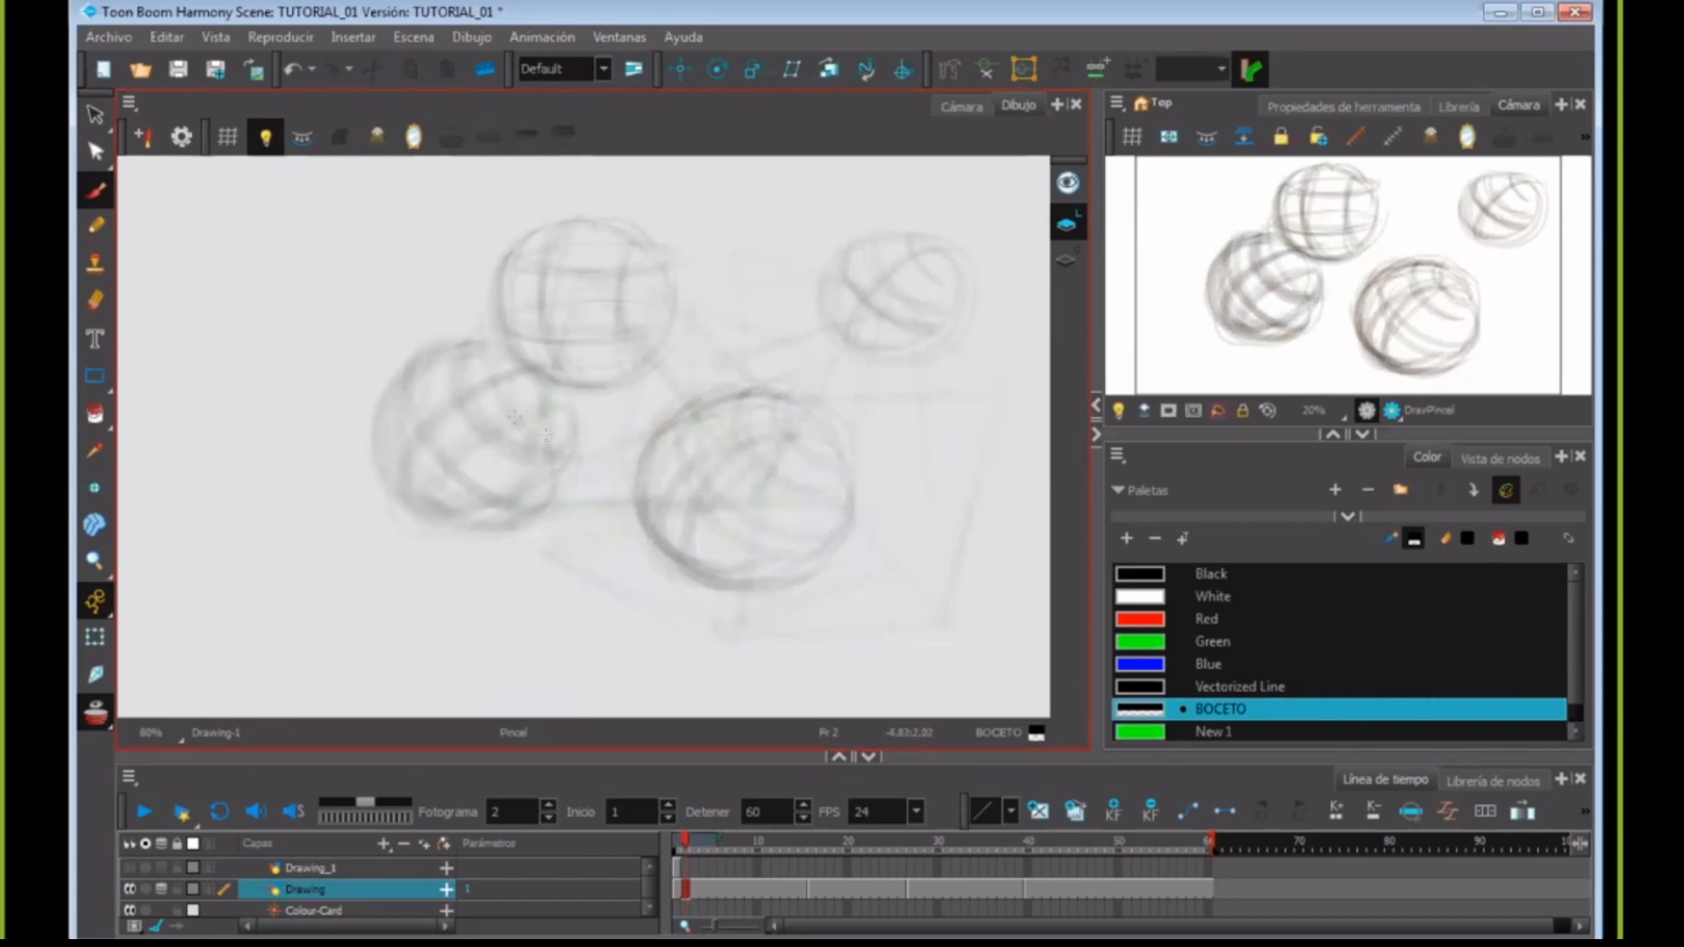
{"action": "left_click_drag", "start_coordinate": [488, 504], "coordinate": [399, 490]}
{"action": "left_click_drag", "start_coordinate": [392, 372], "coordinate": [582, 405]}
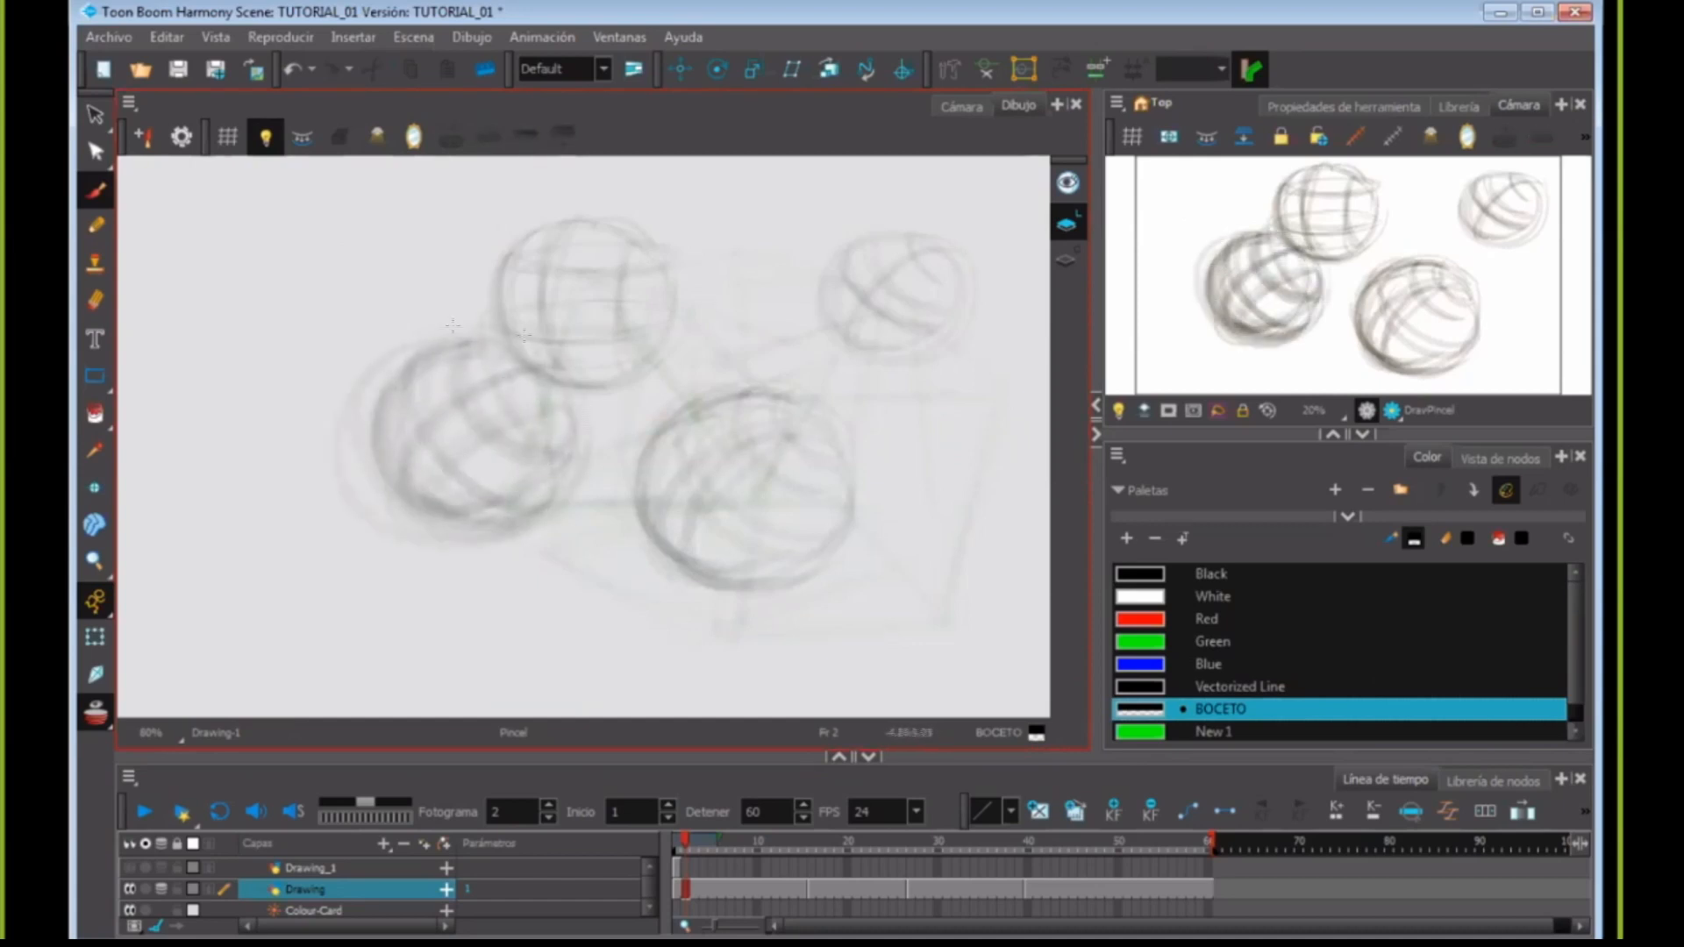
{"action": "mouse_move", "coordinate": [564, 480]}
{"action": "left_mouse_down"}
{"action": "mouse_move", "coordinate": [444, 470]}
{"action": "mouse_move", "coordinate": [371, 437]}
{"action": "mouse_move", "coordinate": [379, 373]}
{"action": "mouse_move", "coordinate": [395, 457]}
{"action": "mouse_move", "coordinate": [453, 373]}
{"action": "mouse_move", "coordinate": [385, 398]}
{"action": "mouse_move", "coordinate": [436, 375]}
{"action": "mouse_move", "coordinate": [401, 367]}
{"action": "mouse_move", "coordinate": [459, 339]}
{"action": "mouse_move", "coordinate": [379, 426]}
{"action": "left_mouse_up"}
{"action": "left_click_drag", "start_coordinate": [470, 342], "coordinate": [387, 465]}
{"action": "mouse_move", "coordinate": [465, 345]}
{"action": "left_mouse_down"}
{"action": "mouse_move", "coordinate": [377, 429]}
{"action": "mouse_move", "coordinate": [508, 528]}
{"action": "left_mouse_up"}
- Enlarge the timeline area by reducing the height of the drawing view
{"action": "key", "text": "space"}
{"action": "scroll", "coordinate": [674, 509], "scroll_direction": "down", "scroll_amount": 4}
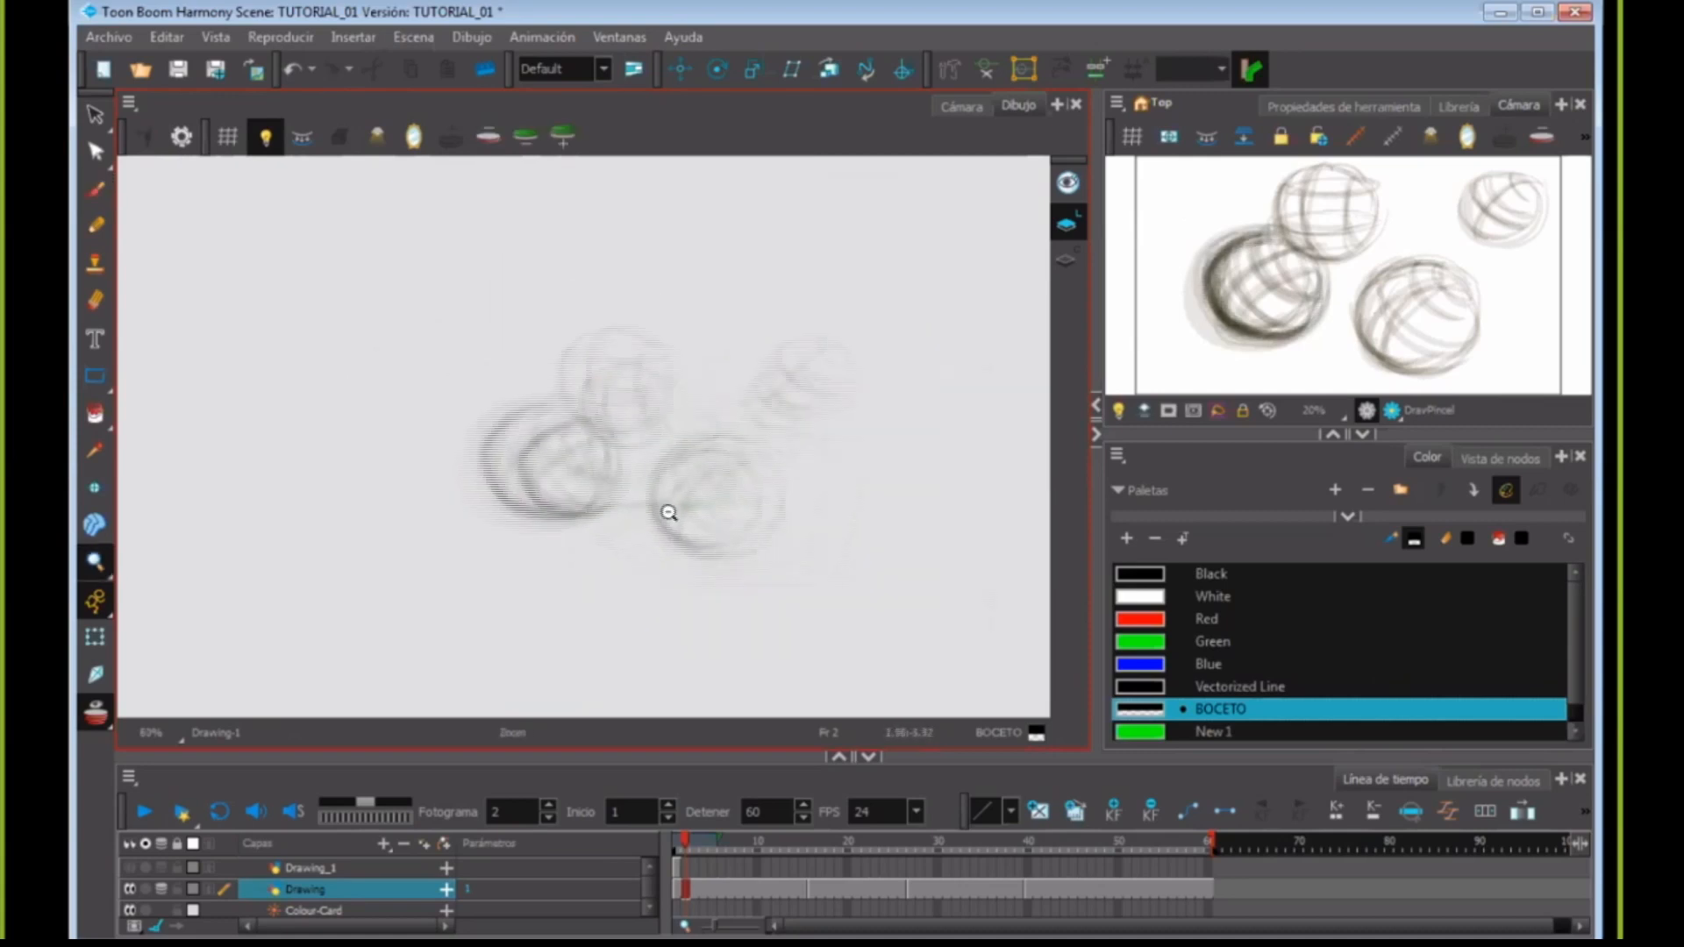
{"action": "left_click_drag", "start_coordinate": [808, 502], "coordinate": [711, 479]}
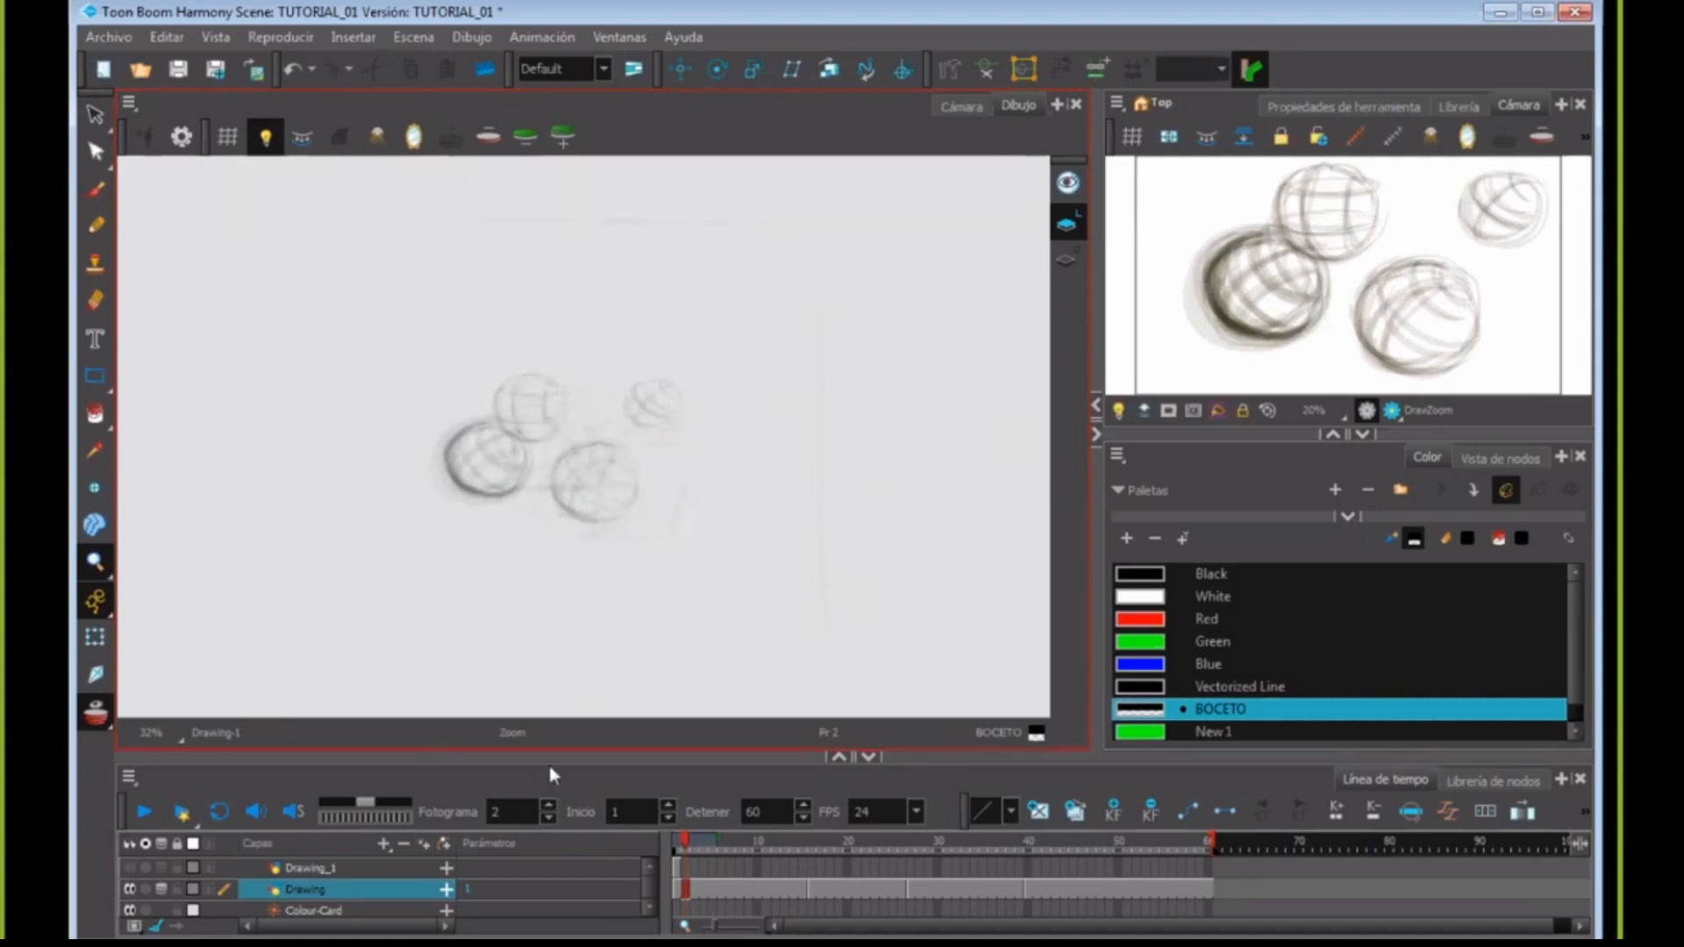
{"action": "left_click_drag", "start_coordinate": [549, 766], "coordinate": [581, 667]}
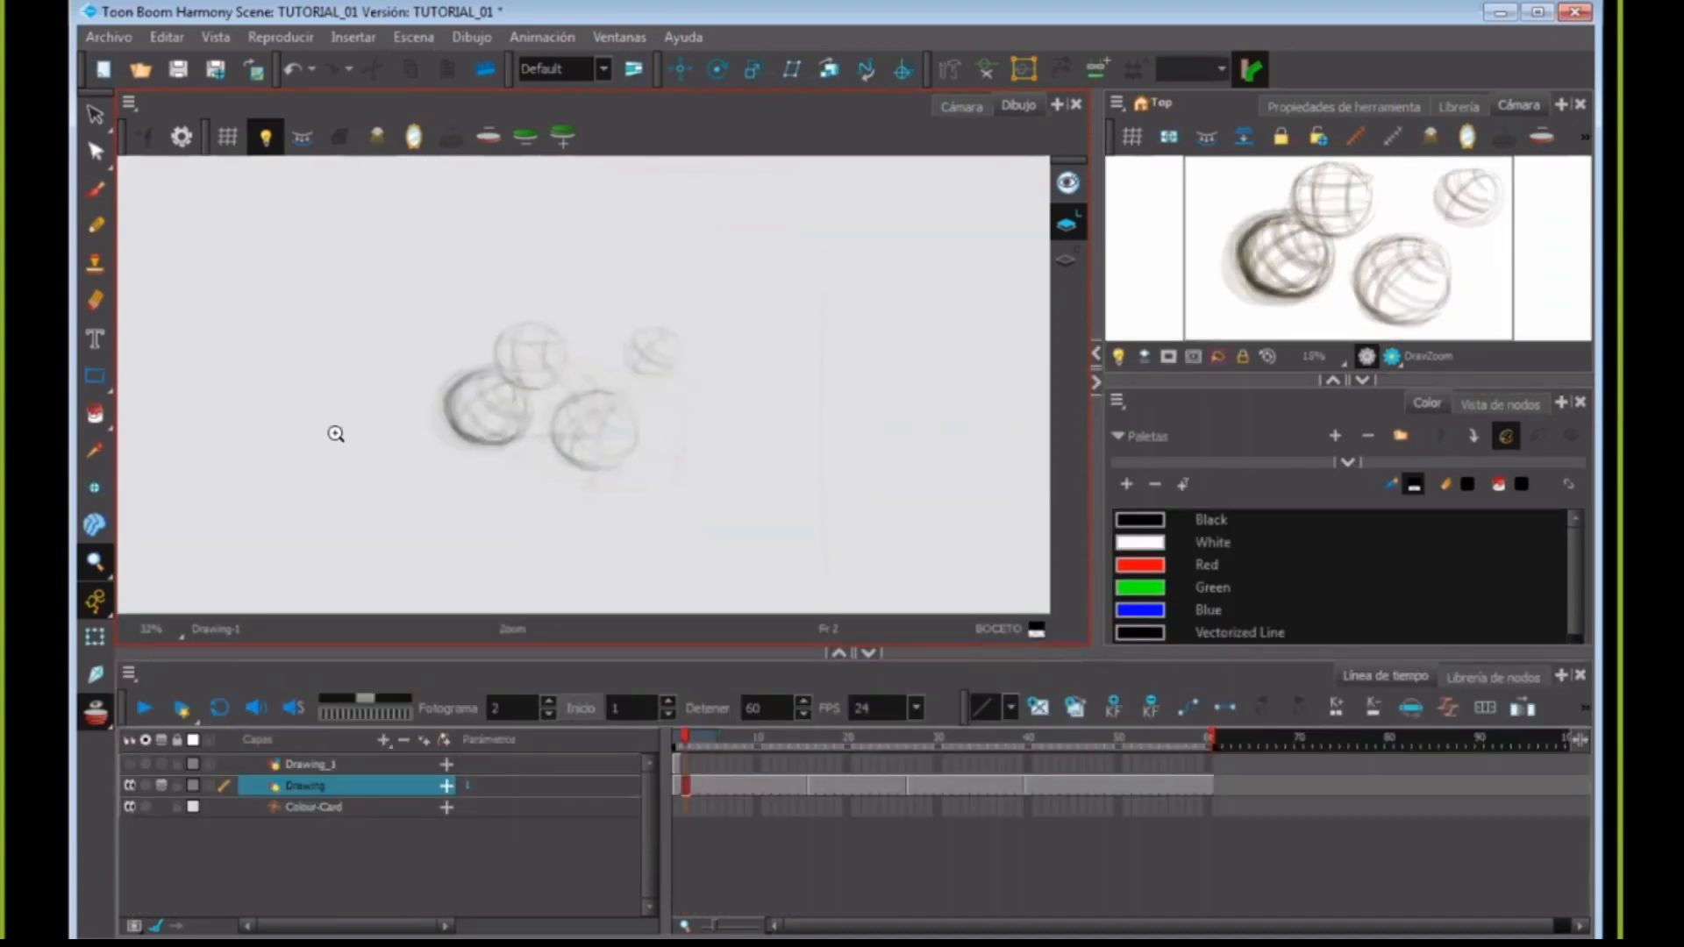
- Open the movie export settings for the scene
{"action": "left_click", "coordinate": [111, 41]}
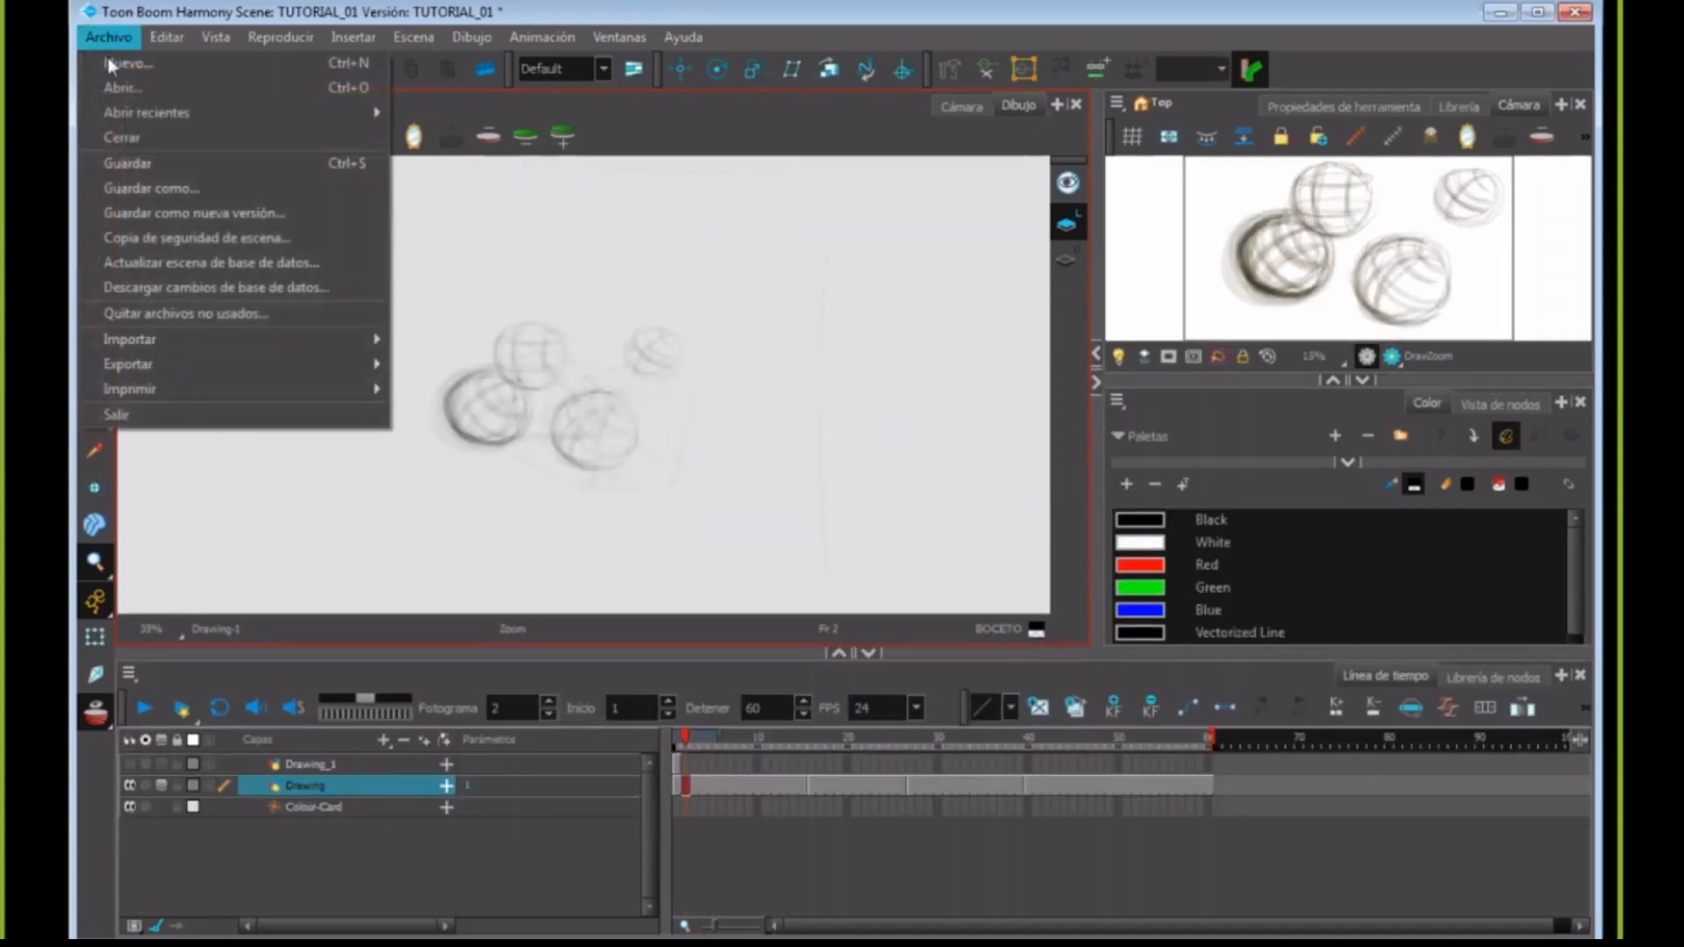
{"action": "mouse_move", "coordinate": [130, 365]}
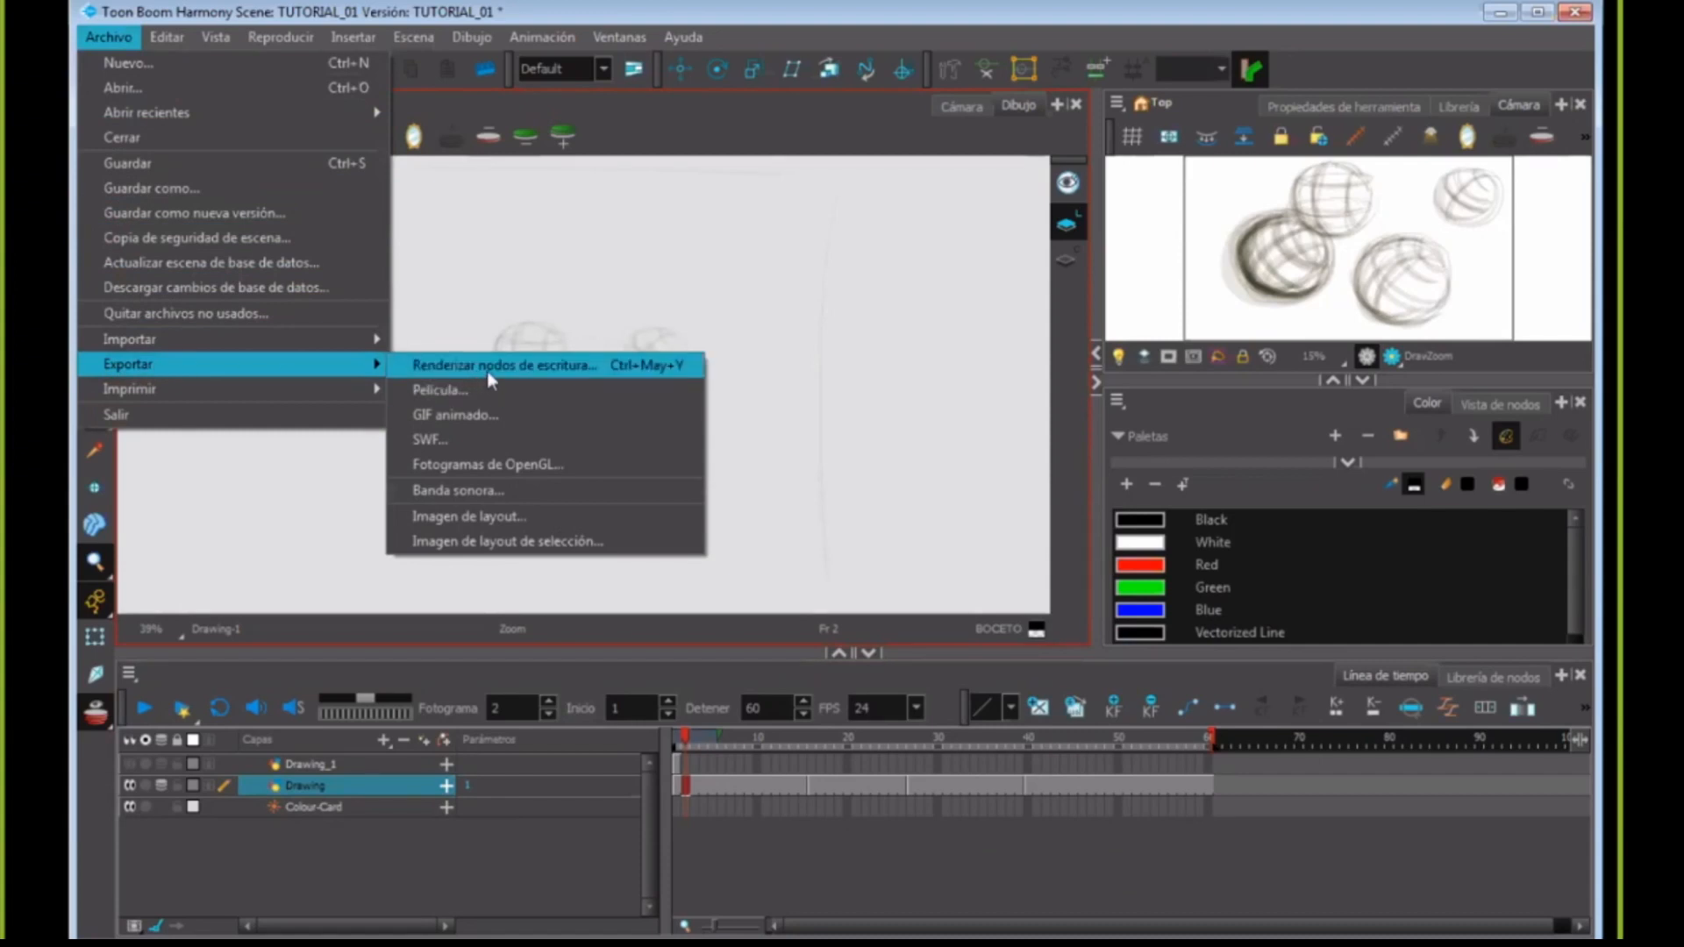
{"action": "left_click", "coordinate": [463, 391]}
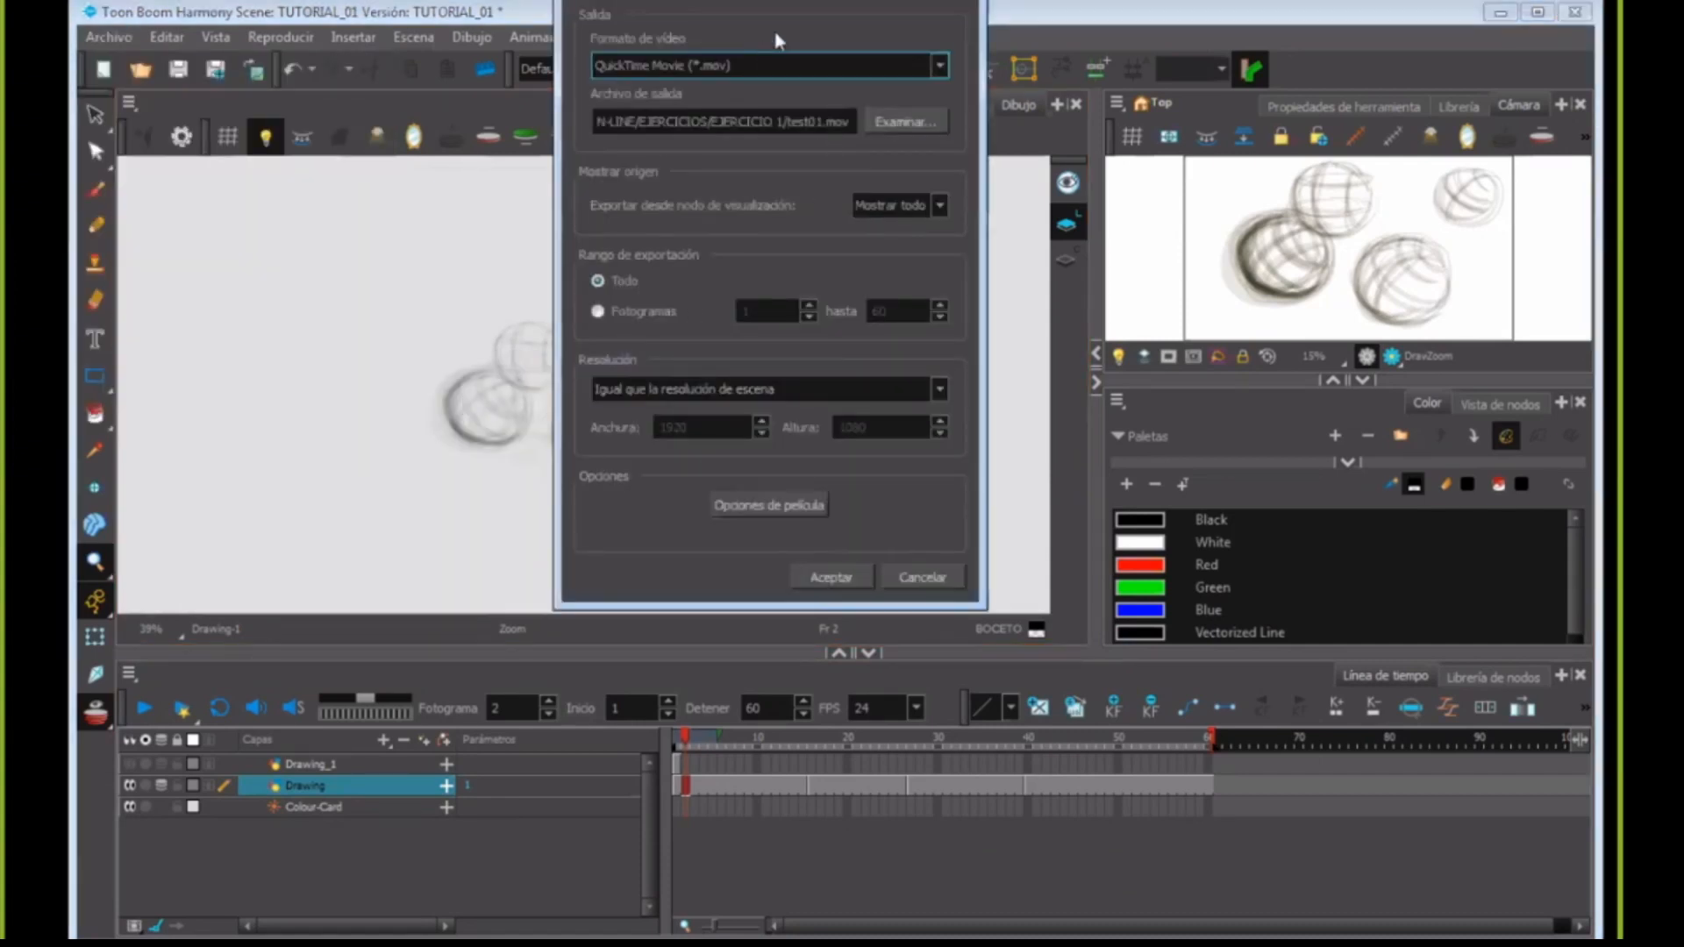